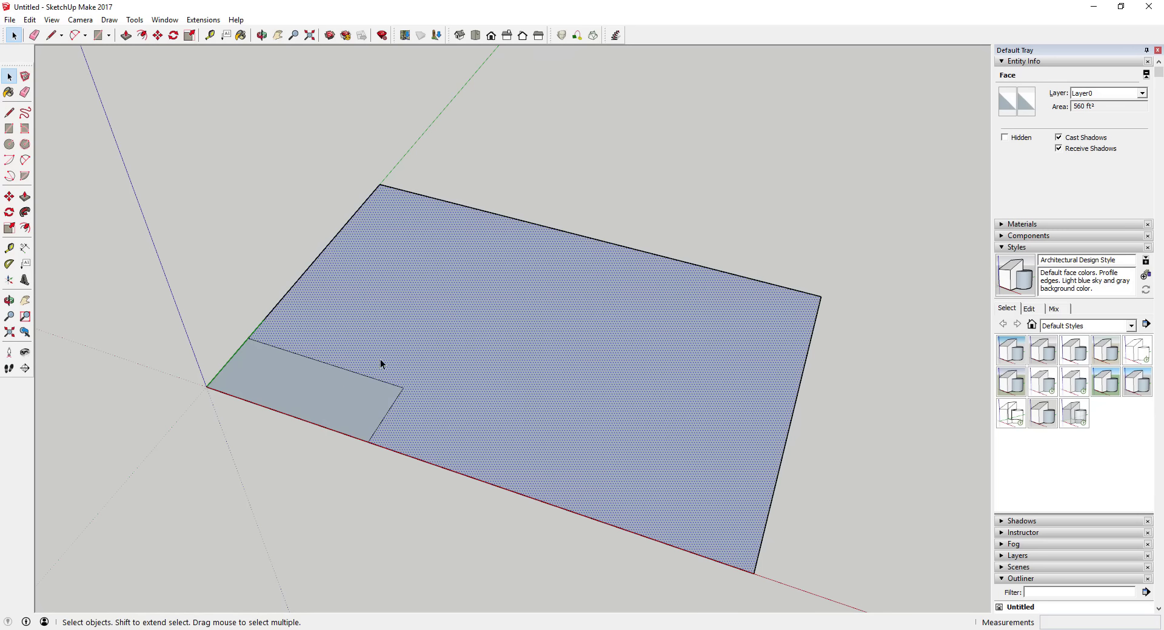
- Select both floor faces and reverse their orientation so the white front sides face up
{"action": "left_click", "coordinate": [344, 388], "text": "shift"}
{"action": "right_click", "coordinate": [344, 388]}
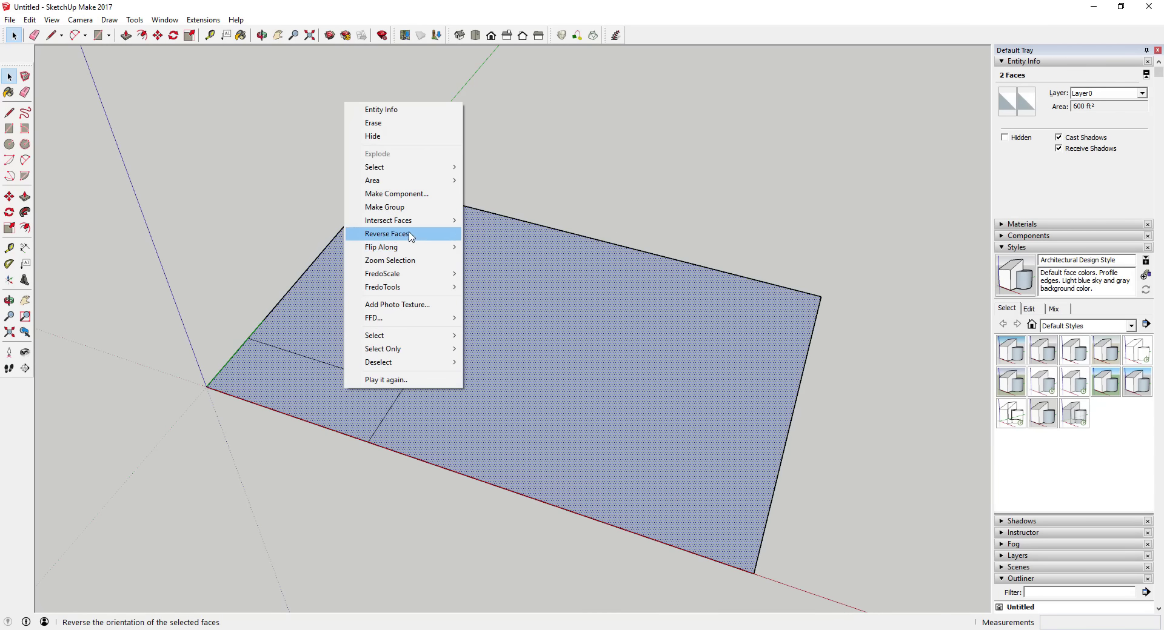
{"action": "left_click", "coordinate": [411, 235]}
{"action": "middle_click_drag", "start_coordinate": [410, 364], "coordinate": [966, 457]}
{"action": "left_click", "coordinate": [835, 427]}
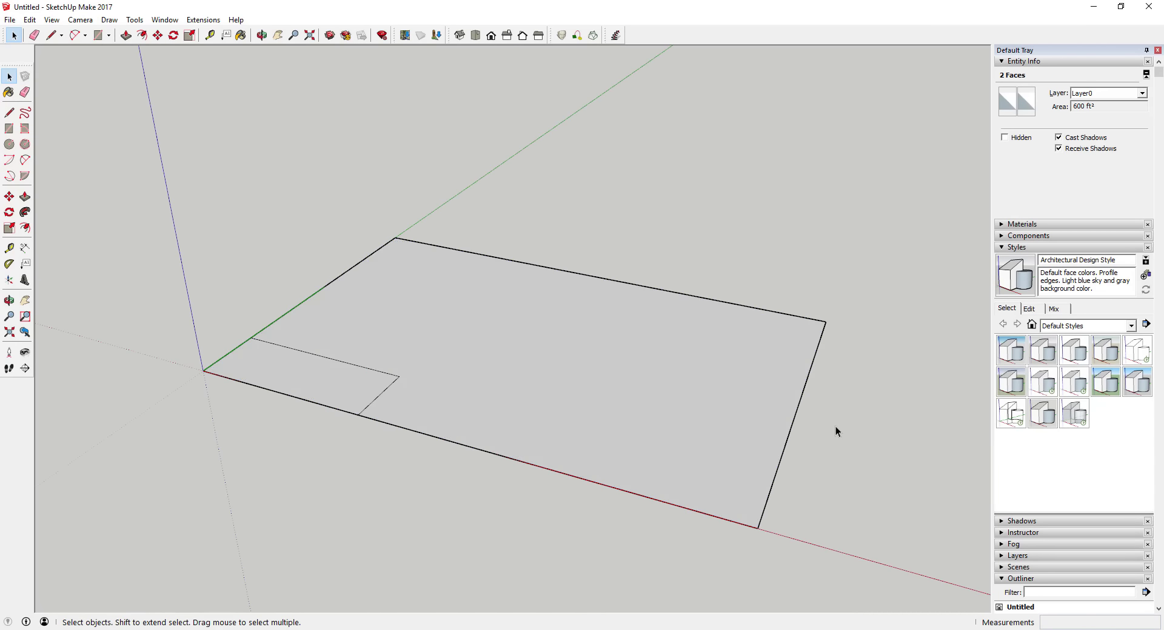
- Examine the front and back sides of the floor faces from above and below
{"action": "left_click", "coordinate": [725, 355]}
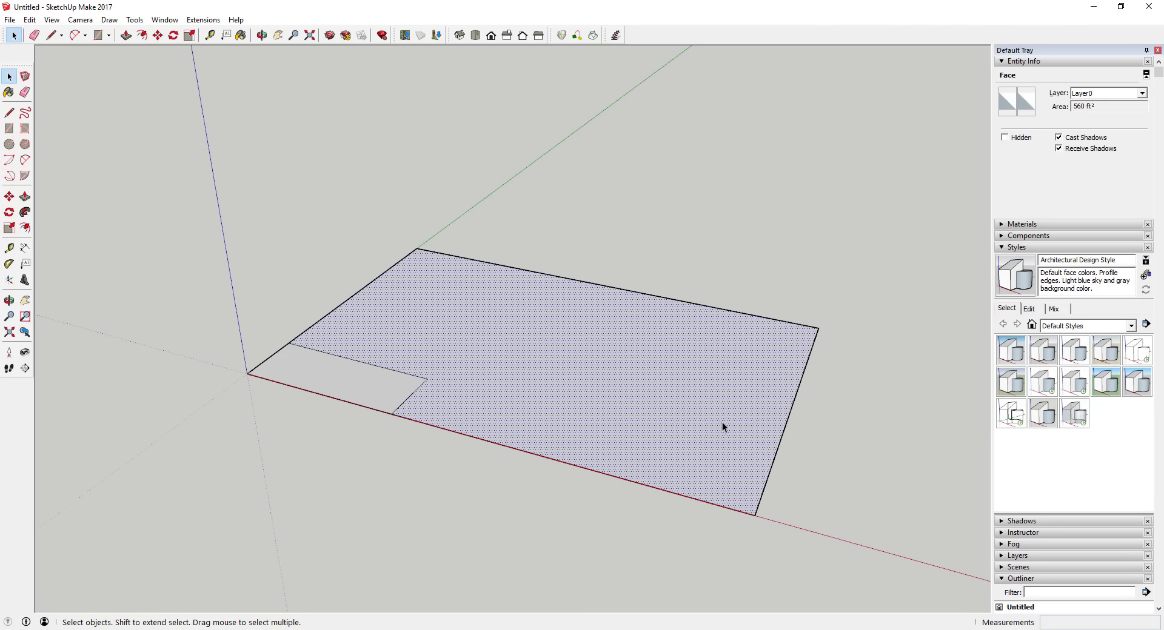
{"action": "middle_click_drag", "start_coordinate": [722, 422], "coordinate": [671, 132]}
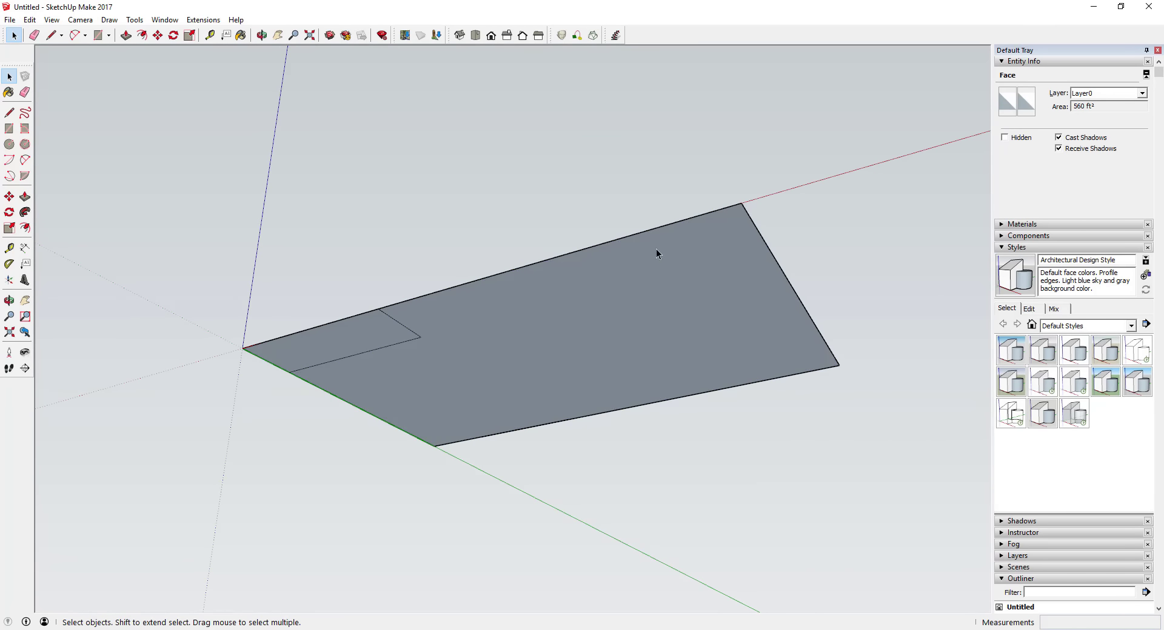
{"action": "key", "text": "ctrl+t"}
{"action": "middle_click_drag", "start_coordinate": [594, 304], "coordinate": [591, 373]}
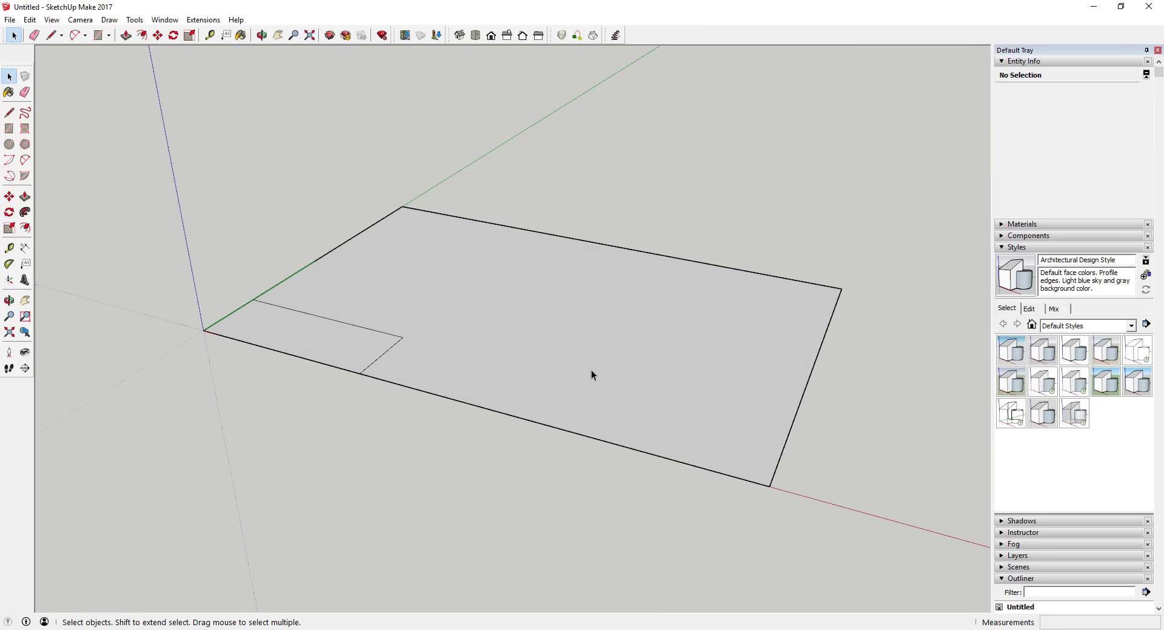
{"action": "middle_click_drag", "start_coordinate": [699, 361], "coordinate": [623, 344]}
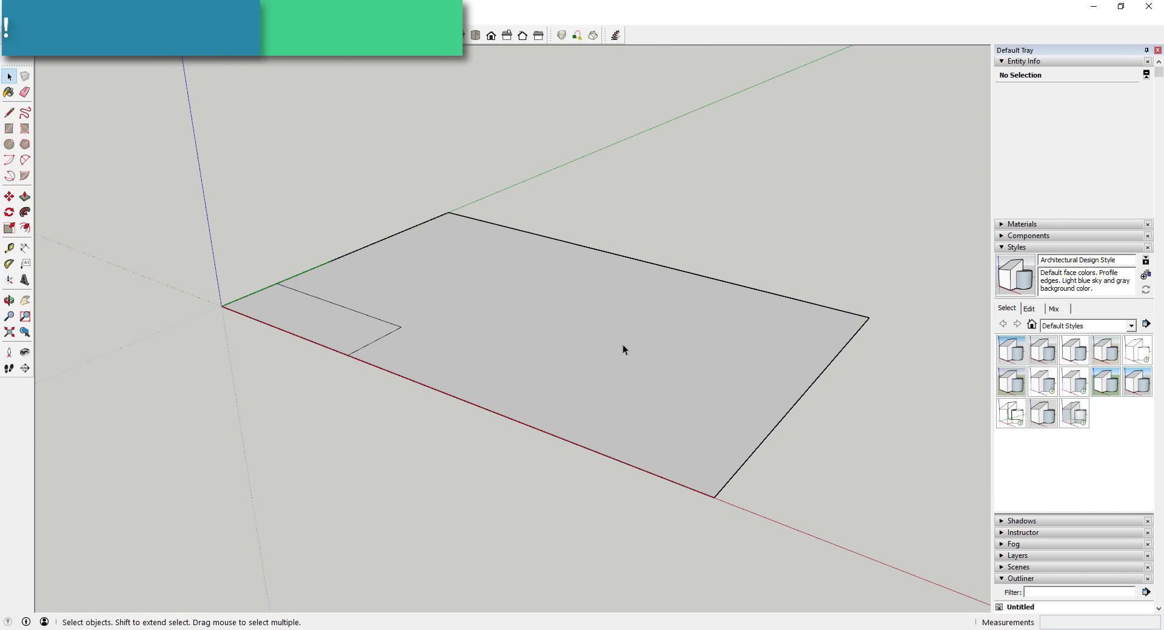
{"action": "scroll", "coordinate": [606, 310], "scroll_direction": "up", "scroll_amount": 2}
{"action": "scroll", "coordinate": [570, 282], "scroll_direction": "down", "scroll_amount": 2}
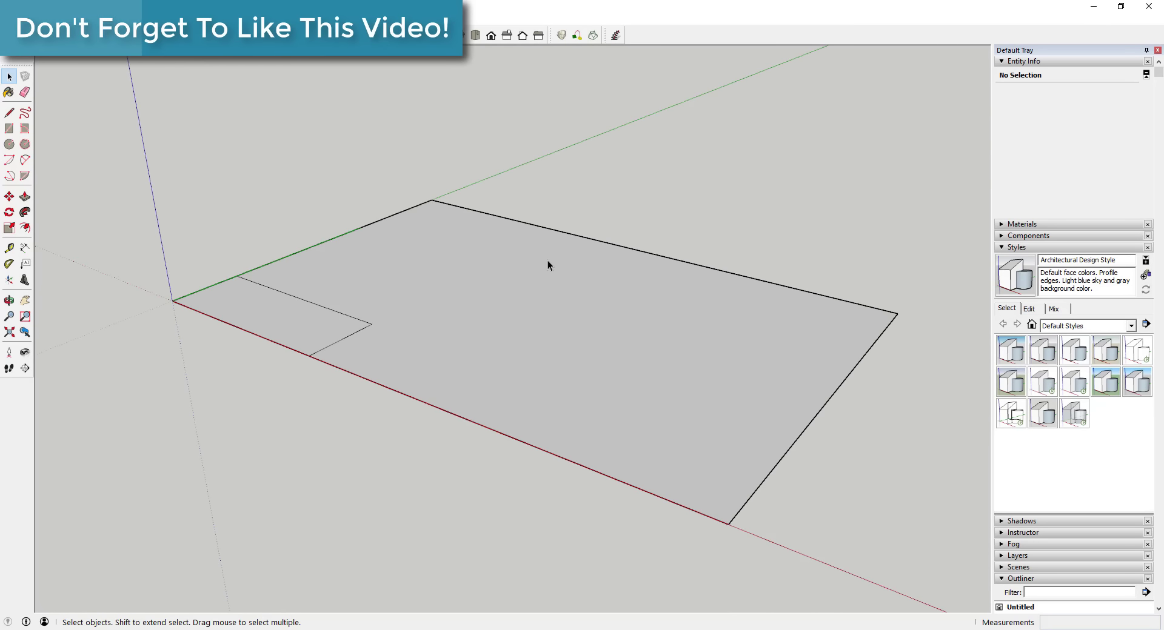
{"action": "scroll", "coordinate": [544, 258], "scroll_direction": "down", "scroll_amount": 2}
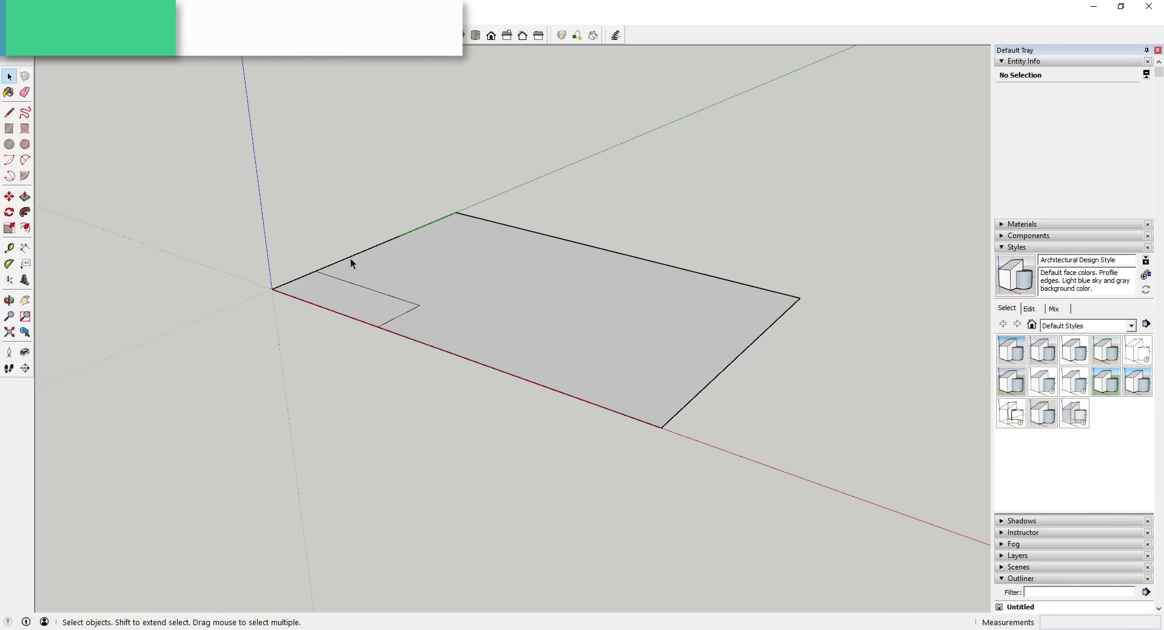
- Offset the outline of the larger L-shaped floor face inward by about 6 inches to outline the exterior walls
{"action": "key", "text": "f"}
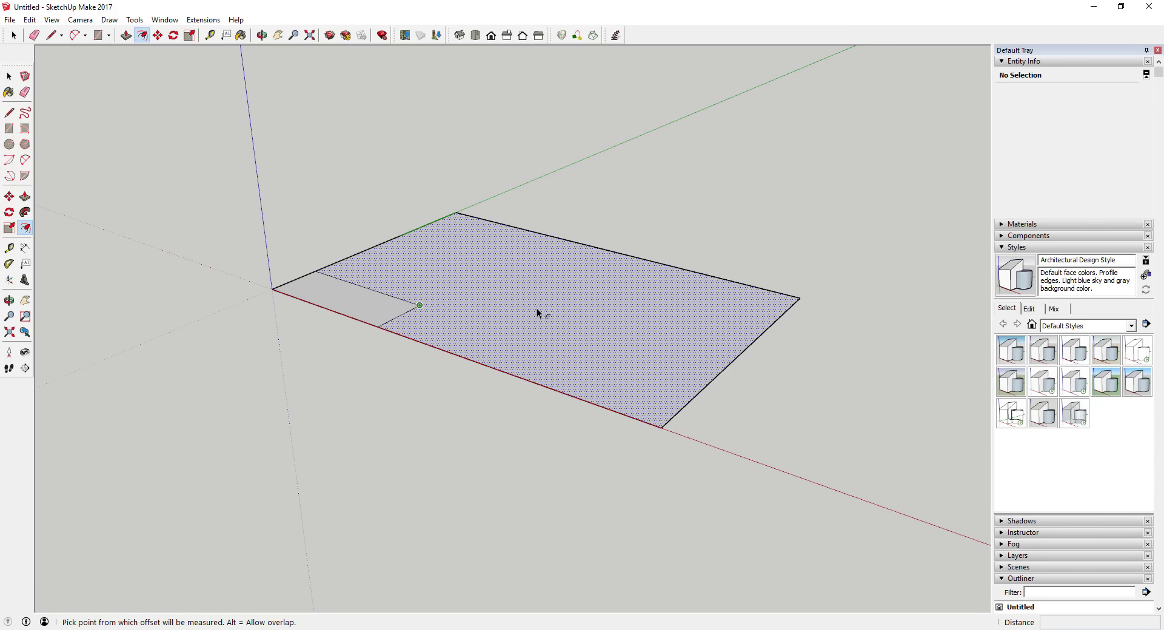
{"action": "middle_click_drag", "start_coordinate": [536, 308], "coordinate": [606, 369]}
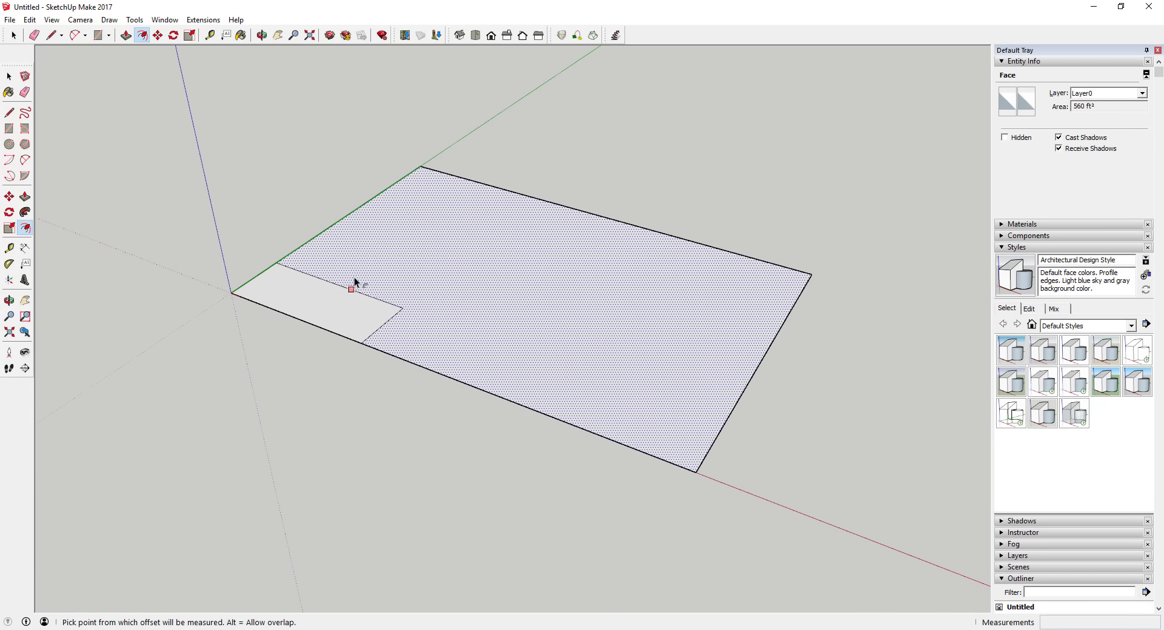
{"action": "key", "text": "space"}
{"action": "left_click", "coordinate": [776, 390]}
{"action": "key", "text": "f"}
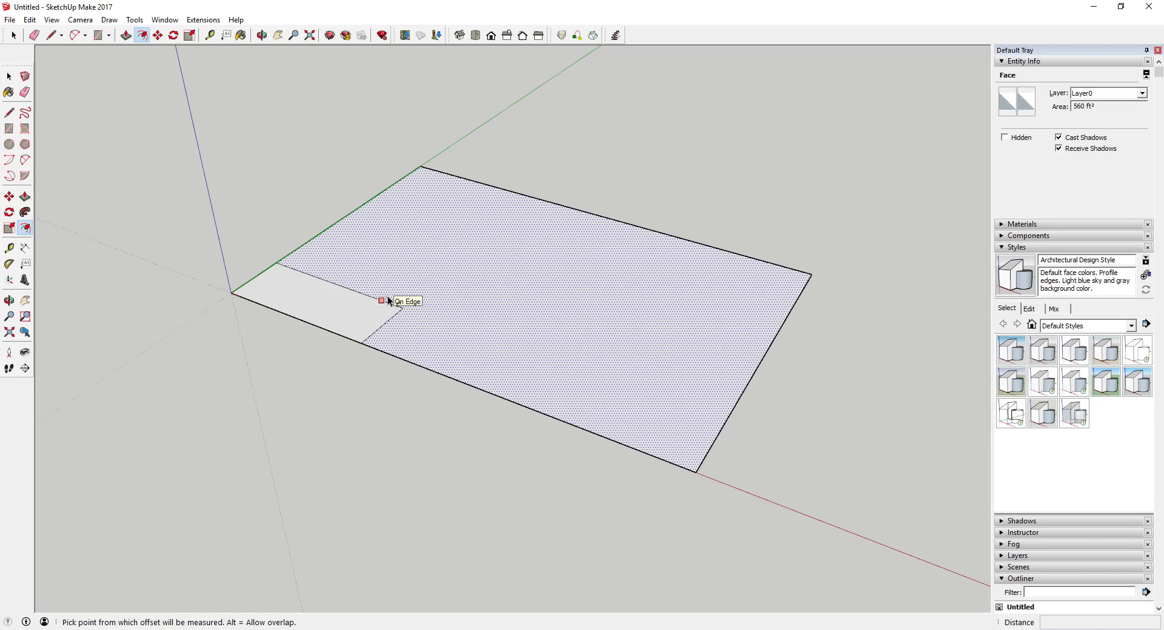
{"action": "key", "text": "space"}
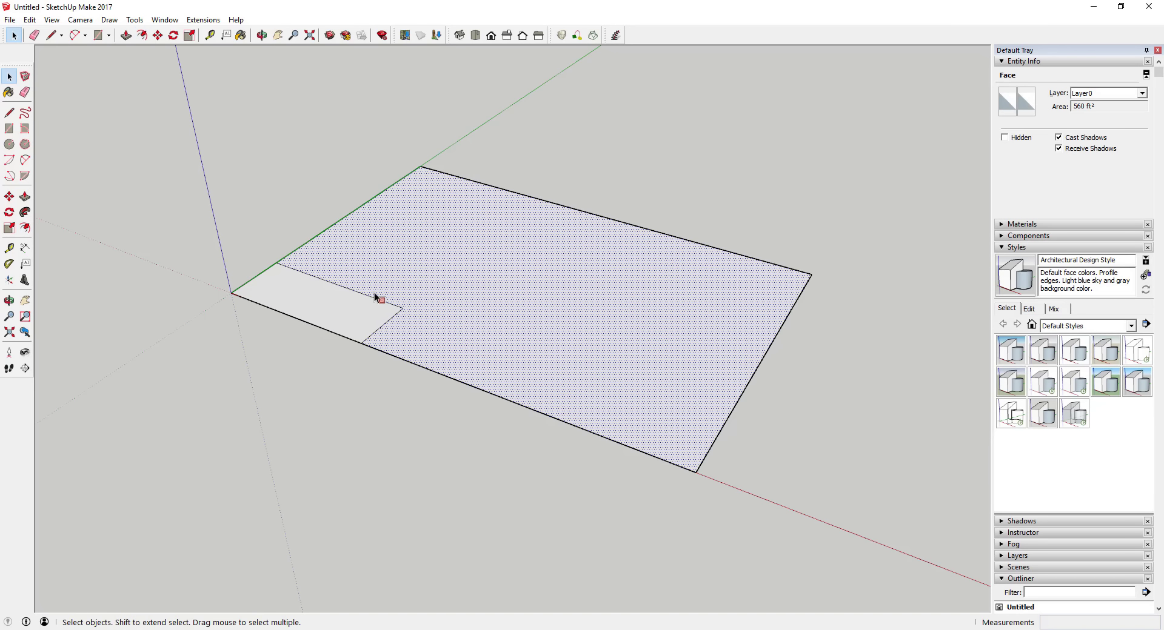
{"action": "left_click", "coordinate": [874, 360]}
{"action": "key", "text": "f"}
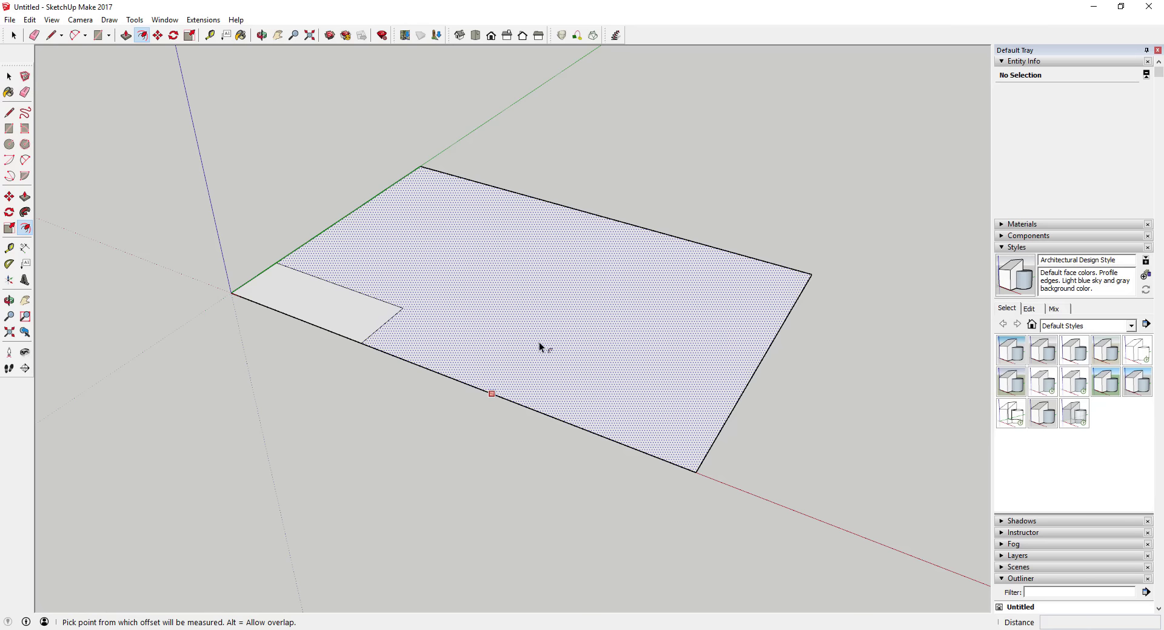
{"action": "left_click", "coordinate": [506, 326]}
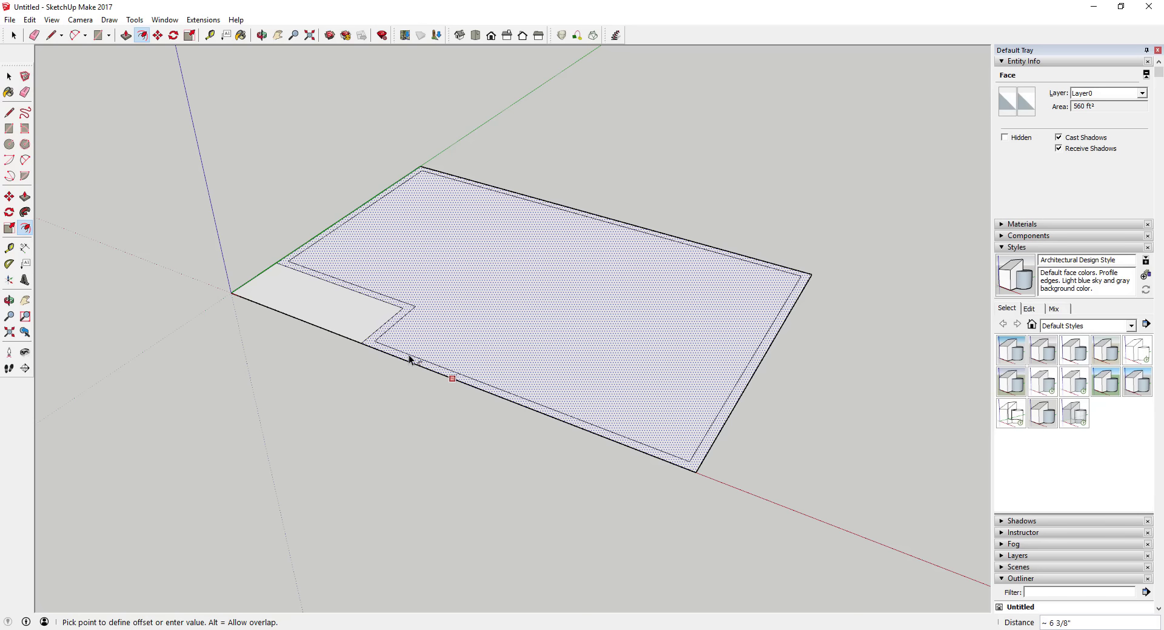
{"action": "key", "text": "Return"}
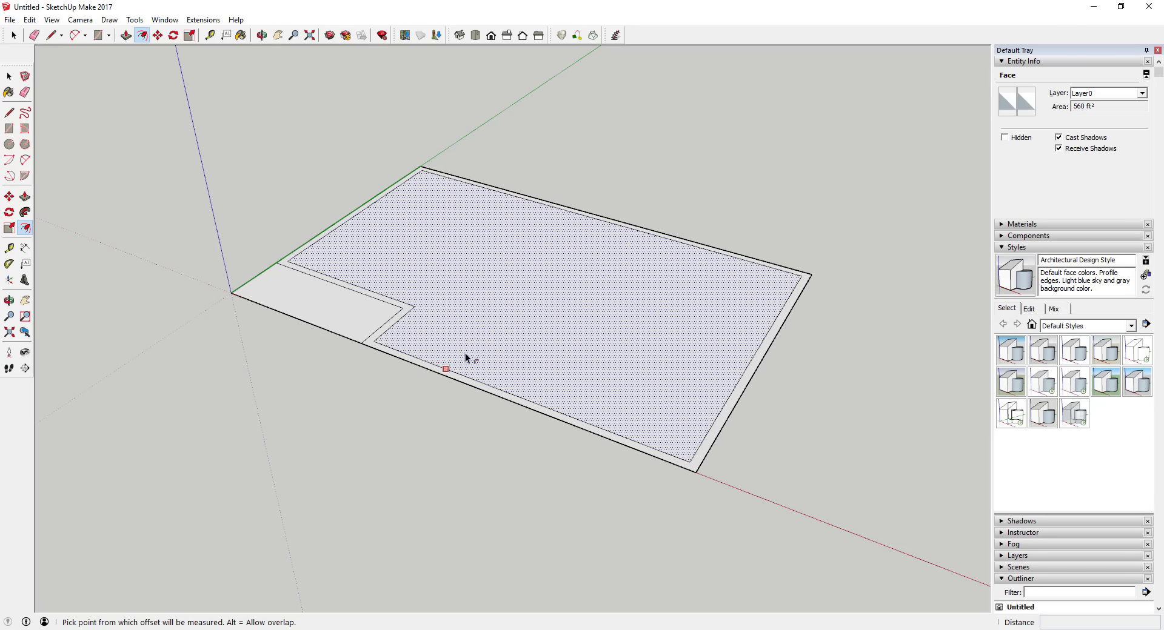
{"action": "key", "text": "space"}
- Try to pull the exterior wall strip up about 9 feet with Push/Pull
{"action": "middle_click_drag", "start_coordinate": [663, 406], "coordinate": [737, 471]}
{"action": "left_click", "coordinate": [714, 432]}
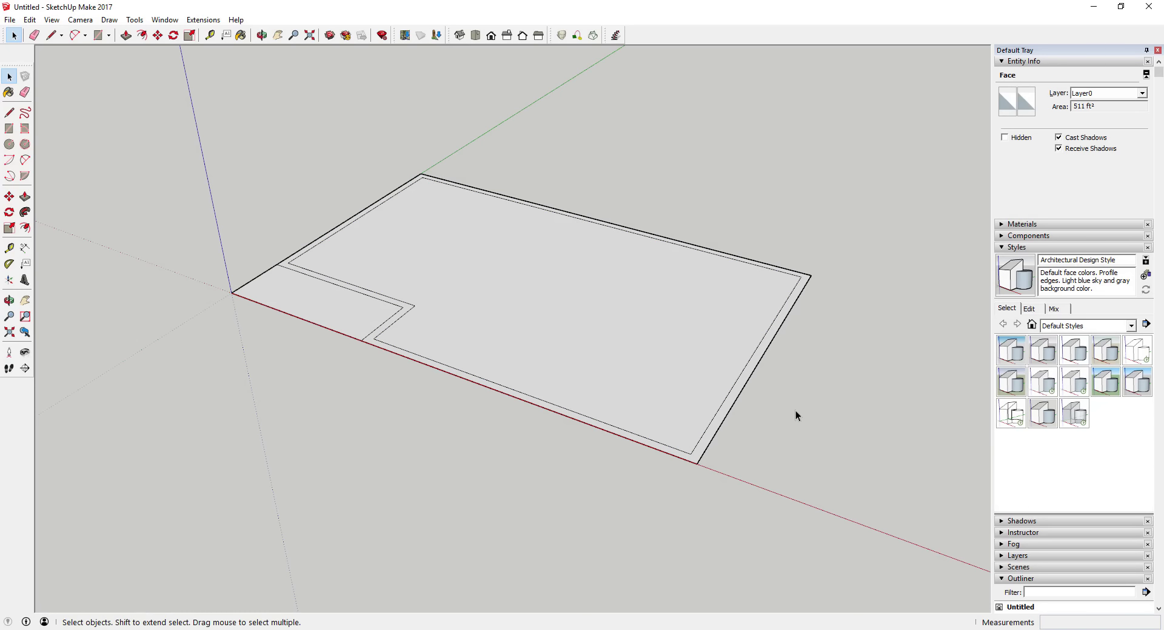
{"action": "middle_click_drag", "start_coordinate": [796, 410], "coordinate": [764, 382]}
{"action": "key", "text": "p"}
{"action": "left_click", "coordinate": [728, 395]}
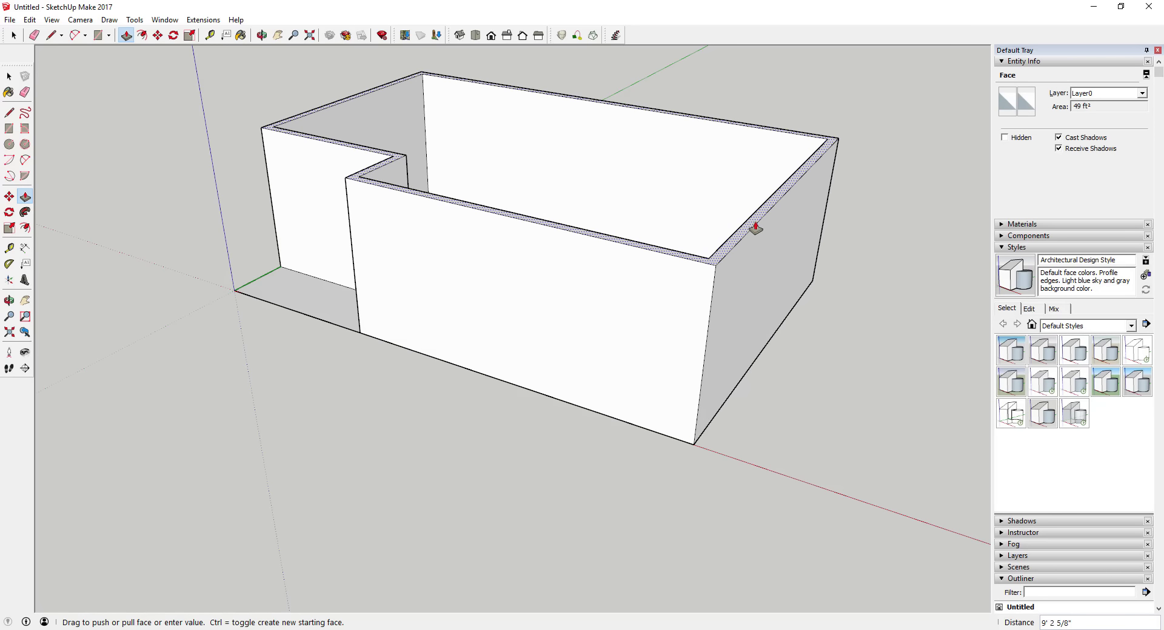
{"action": "key", "text": "Escape"}
{"action": "key", "text": "space"}
{"action": "middle_click_drag", "start_coordinate": [712, 235], "coordinate": [729, 393]}
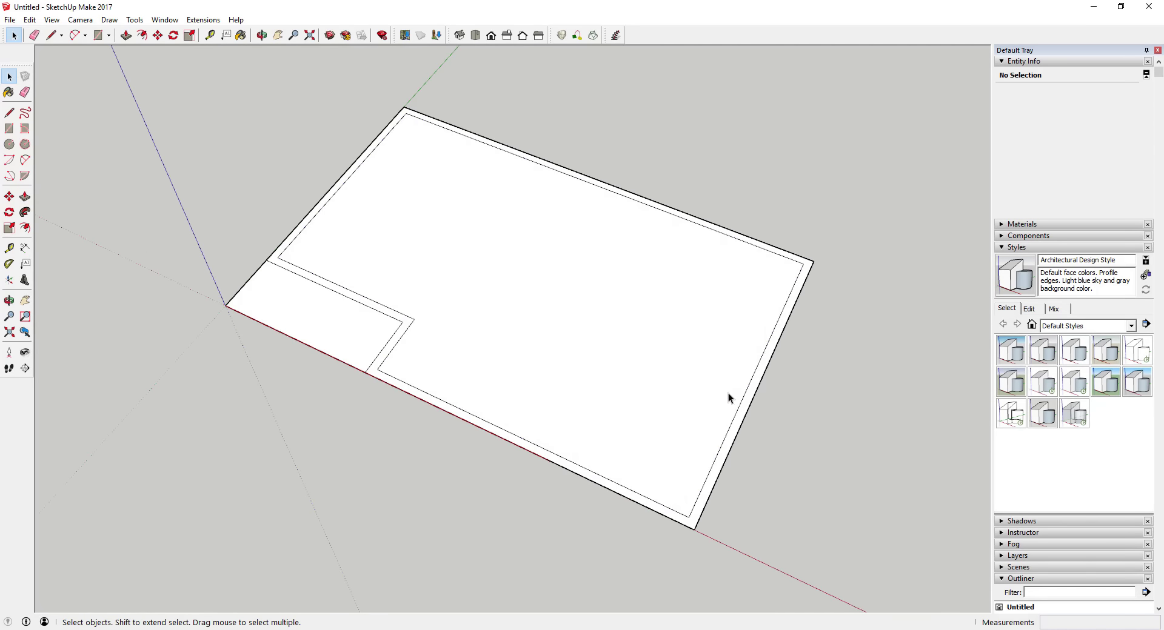
- Measure the width of the corner notch with the Tape Measure, from the outer side edge to the notch's short edge
{"action": "left_click", "coordinate": [674, 358]}
{"action": "middle_click_drag", "start_coordinate": [674, 357], "coordinate": [561, 266]}
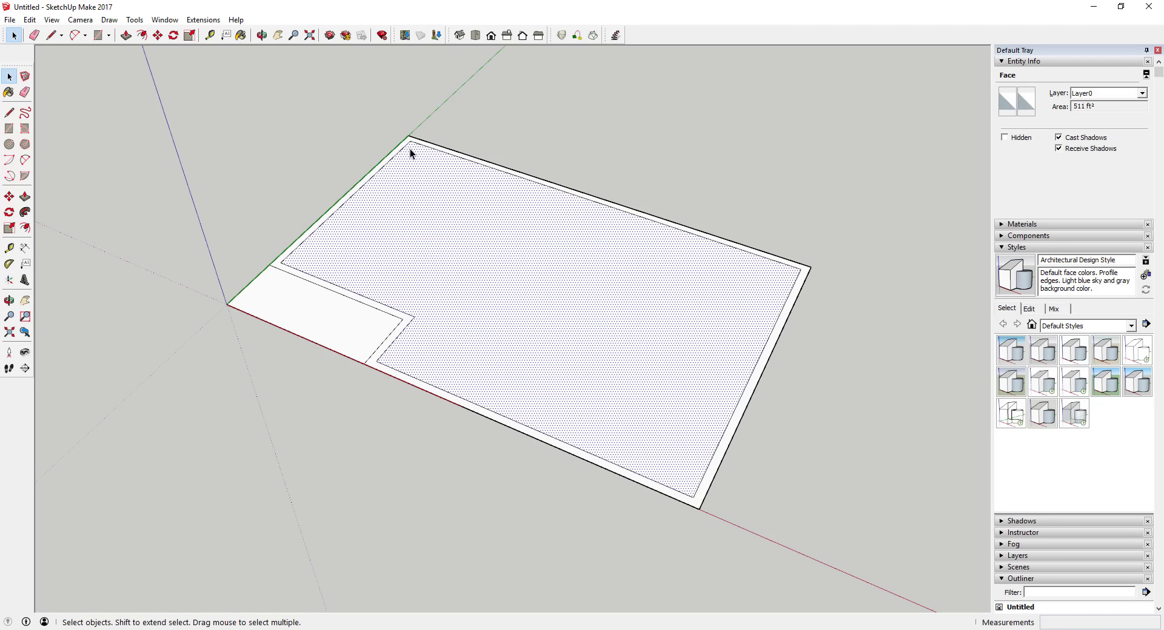
{"action": "middle_click_drag", "start_coordinate": [414, 153], "coordinate": [260, 315]}
{"action": "key", "text": "t"}
{"action": "left_click", "coordinate": [245, 335]}
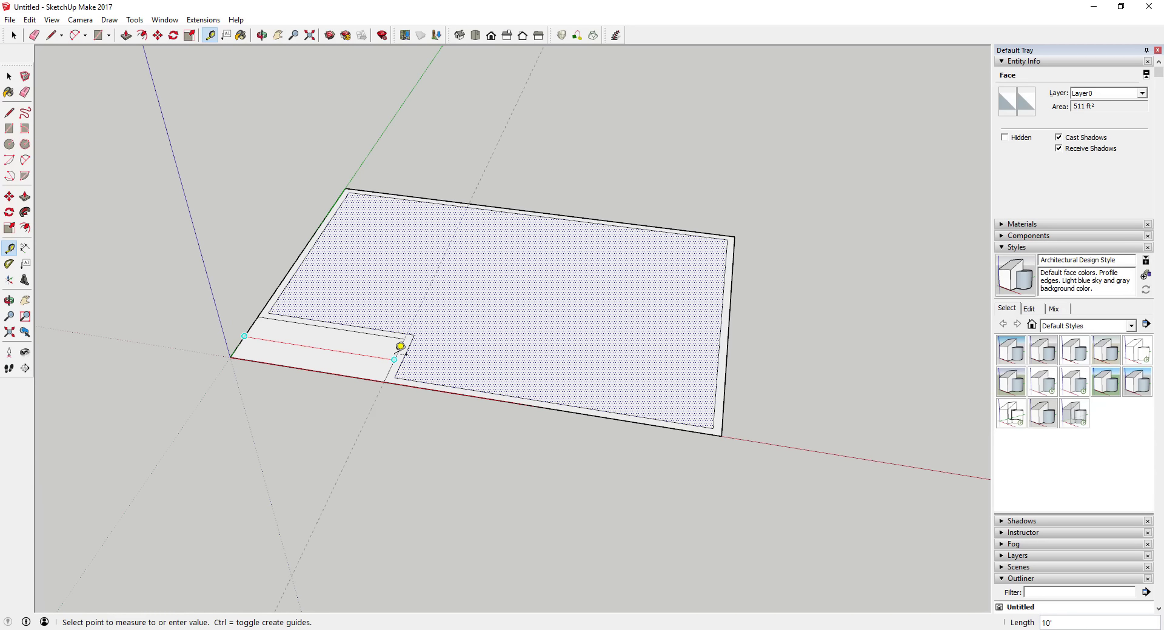
{"action": "key", "text": "space"}
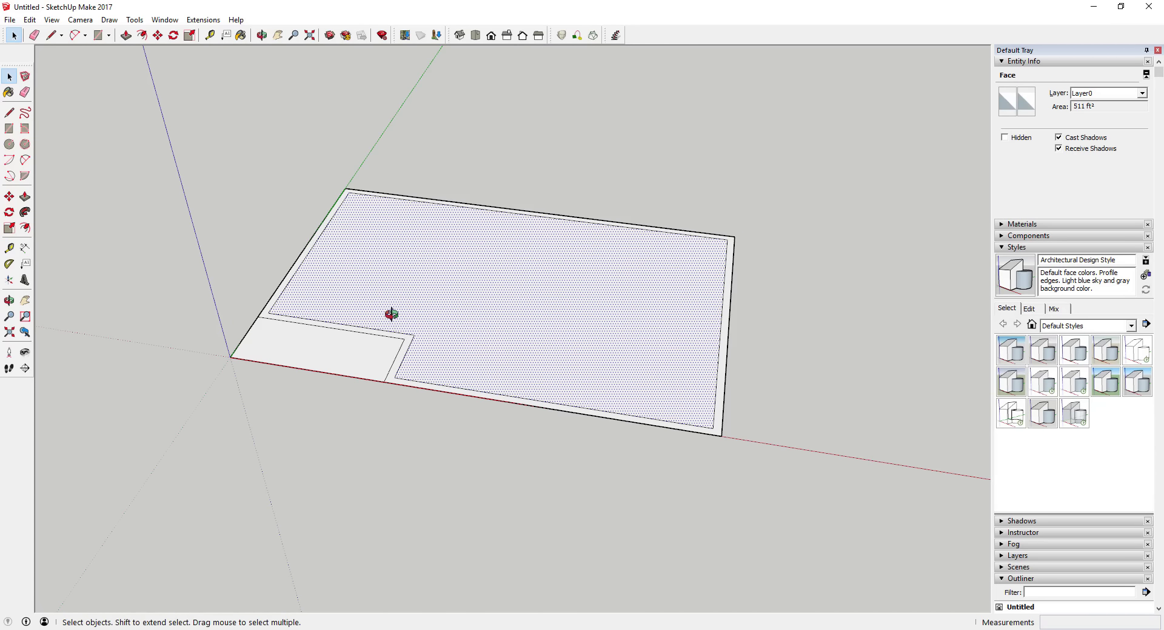
- Select the two short parallel edges of the notch wall and move them about 4 feet along the red axis to widen the notch
{"action": "middle_click_drag", "start_coordinate": [391, 314], "coordinate": [356, 305]}
{"action": "left_click_drag", "start_coordinate": [356, 305], "coordinate": [494, 410]}
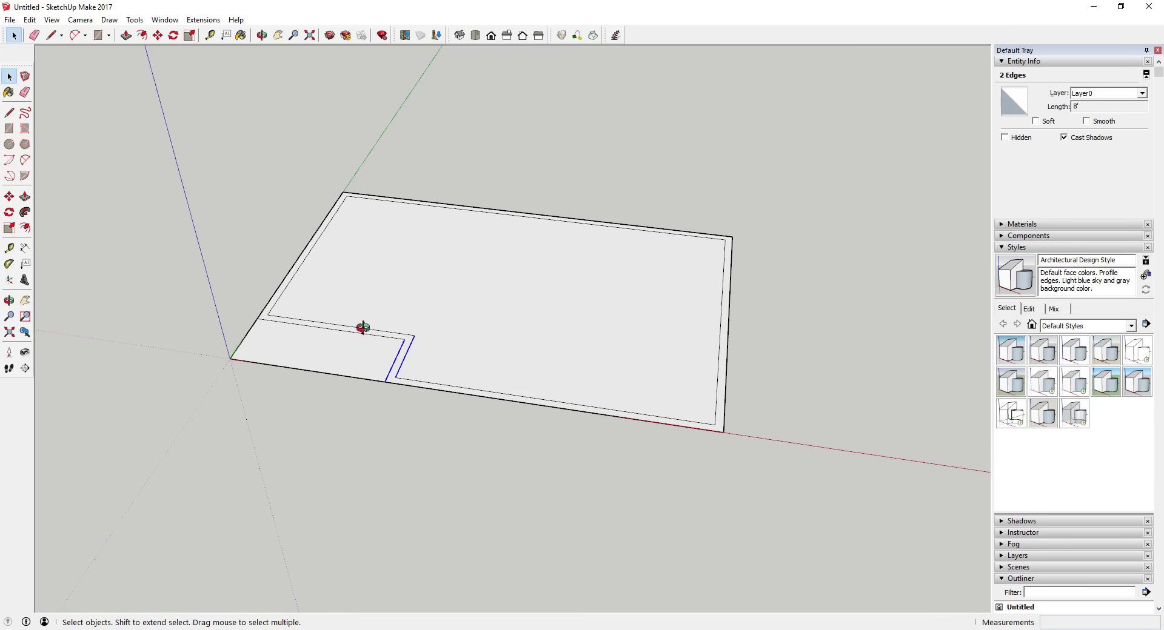
{"action": "mouse_move", "coordinate": [363, 328]}
{"action": "middle_mouse_down"}
{"action": "mouse_move", "coordinate": [391, 346]}
{"action": "mouse_move", "coordinate": [377, 317]}
{"action": "middle_mouse_up"}
{"action": "left_click_drag", "start_coordinate": [377, 318], "coordinate": [467, 454]}
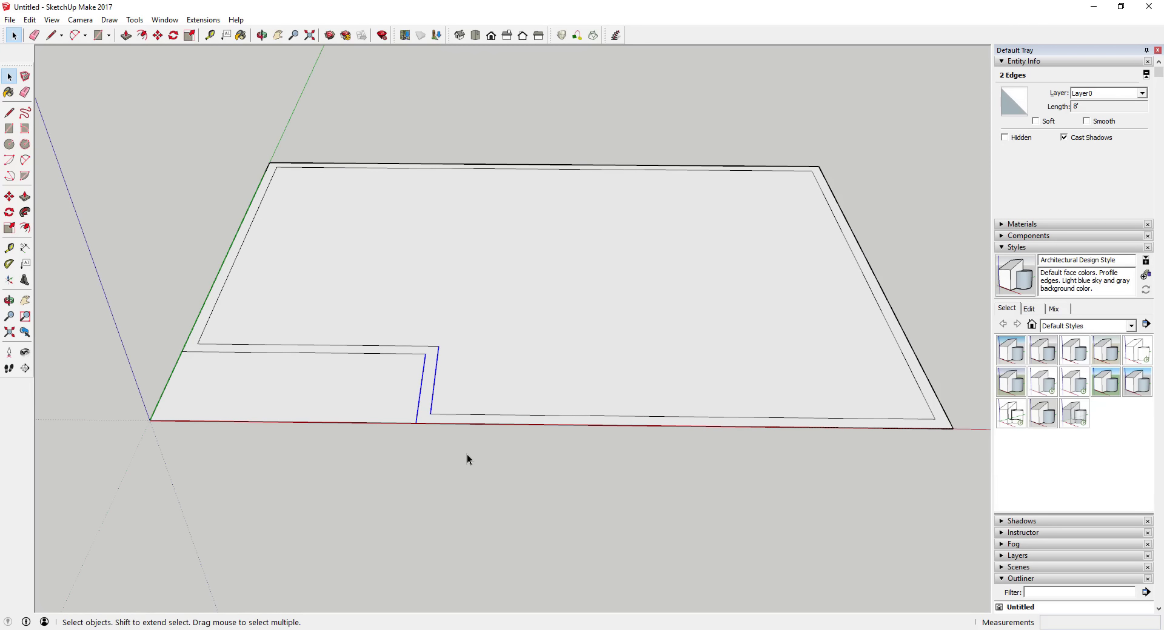
{"action": "key", "text": "m"}
{"action": "left_click", "coordinate": [418, 420]}
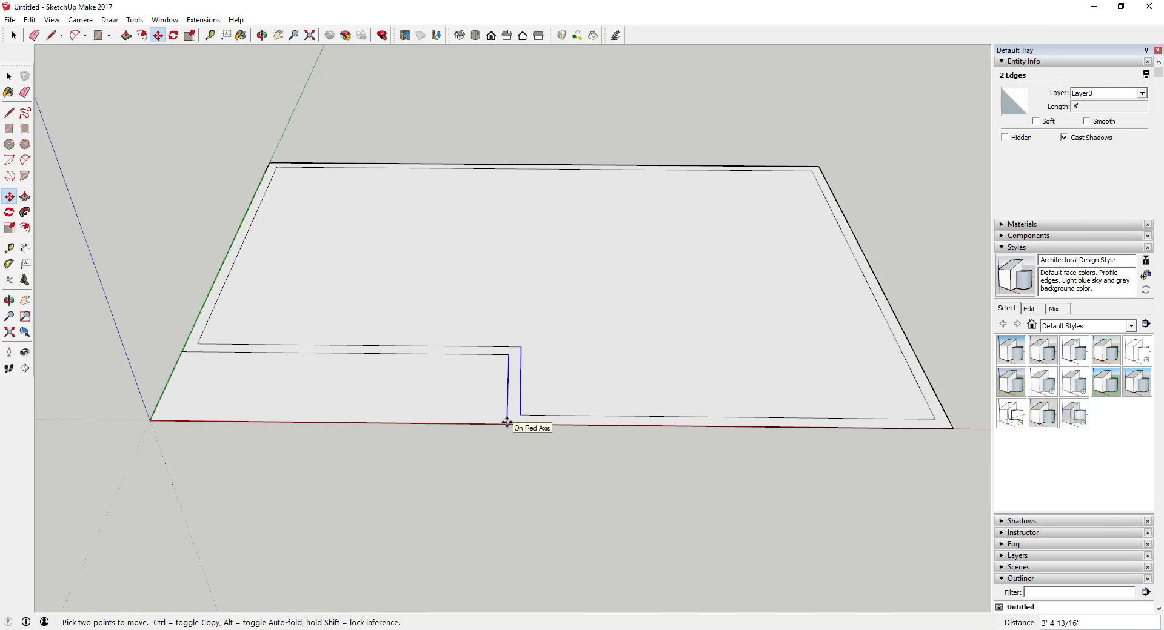
{"action": "left_click", "coordinate": [507, 423]}
{"action": "key", "text": "space"}
- Check the length of the inner front wall edge beside the notch, leaving nothing selected
{"action": "middle_click_drag", "start_coordinate": [507, 421], "coordinate": [473, 354]}
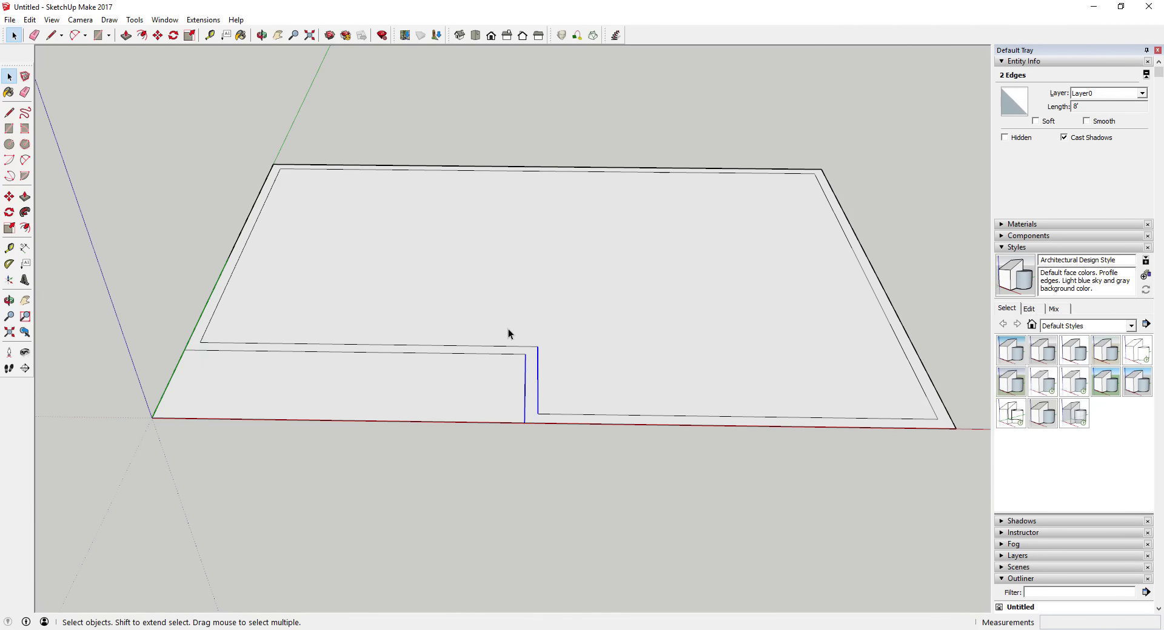
{"action": "left_click_drag", "start_coordinate": [508, 333], "coordinate": [573, 448]}
{"action": "left_click", "coordinate": [552, 414]}
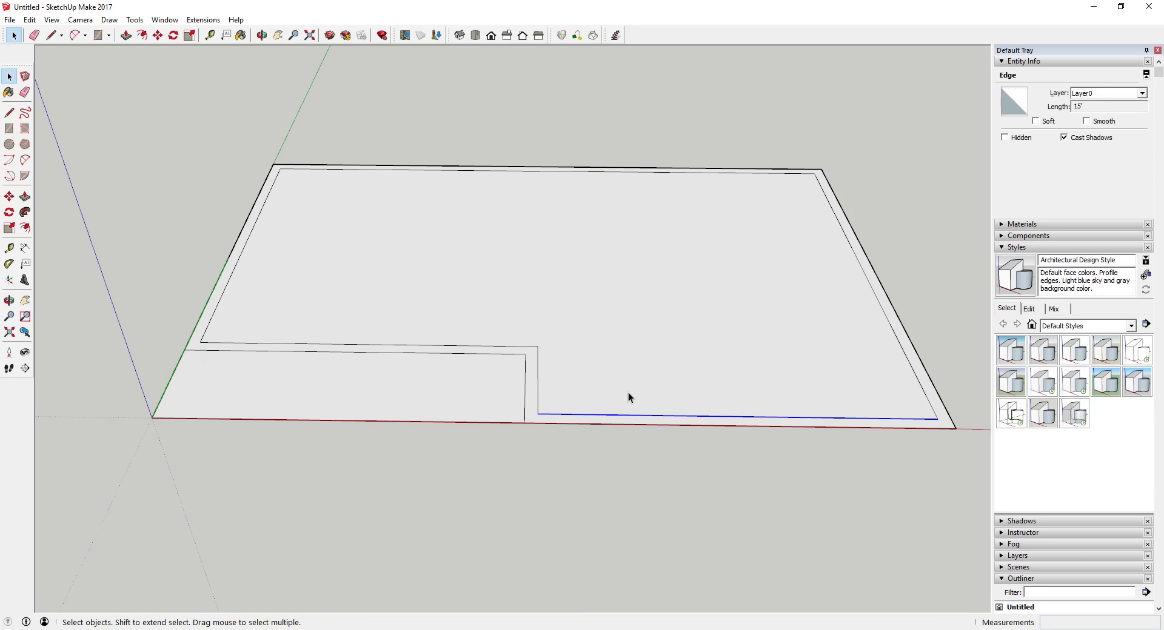
{"action": "left_click", "coordinate": [632, 463]}
{"action": "middle_click_drag", "start_coordinate": [632, 463], "coordinate": [437, 300]}
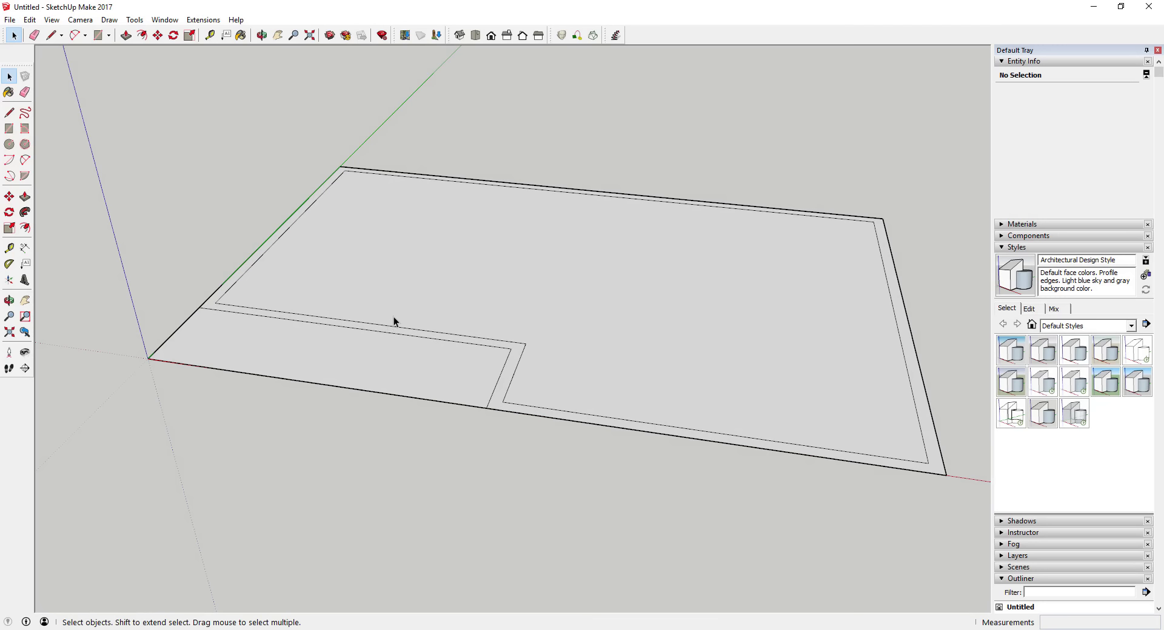
{"action": "middle_click_drag", "start_coordinate": [394, 316], "coordinate": [358, 301]}
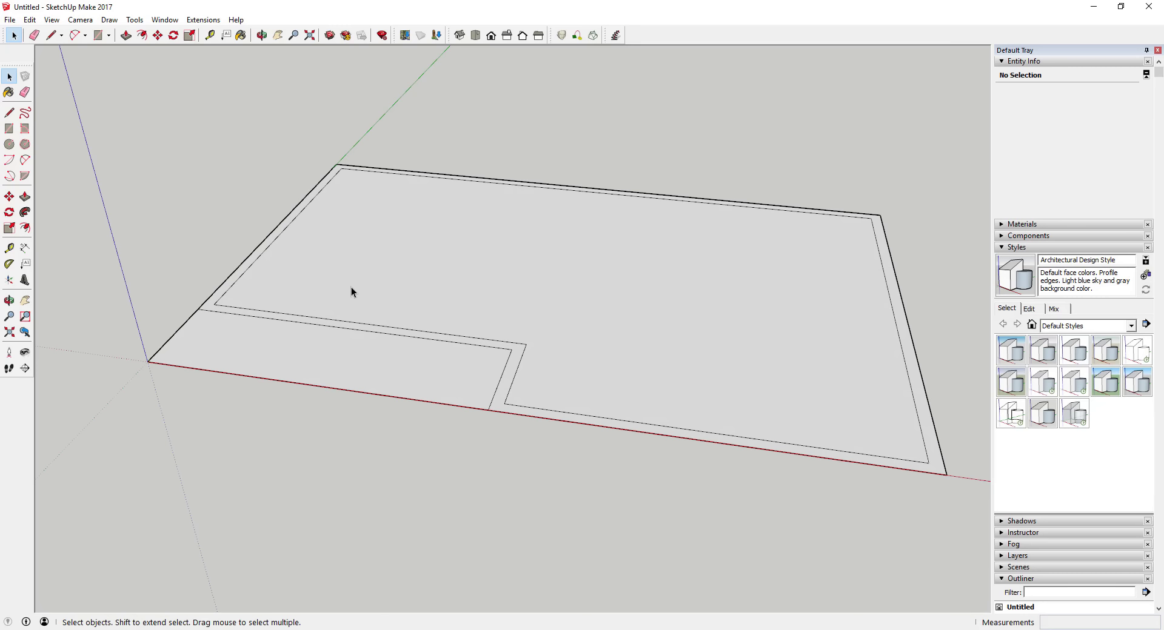
{"action": "middle_click_drag", "start_coordinate": [409, 305], "coordinate": [351, 258]}
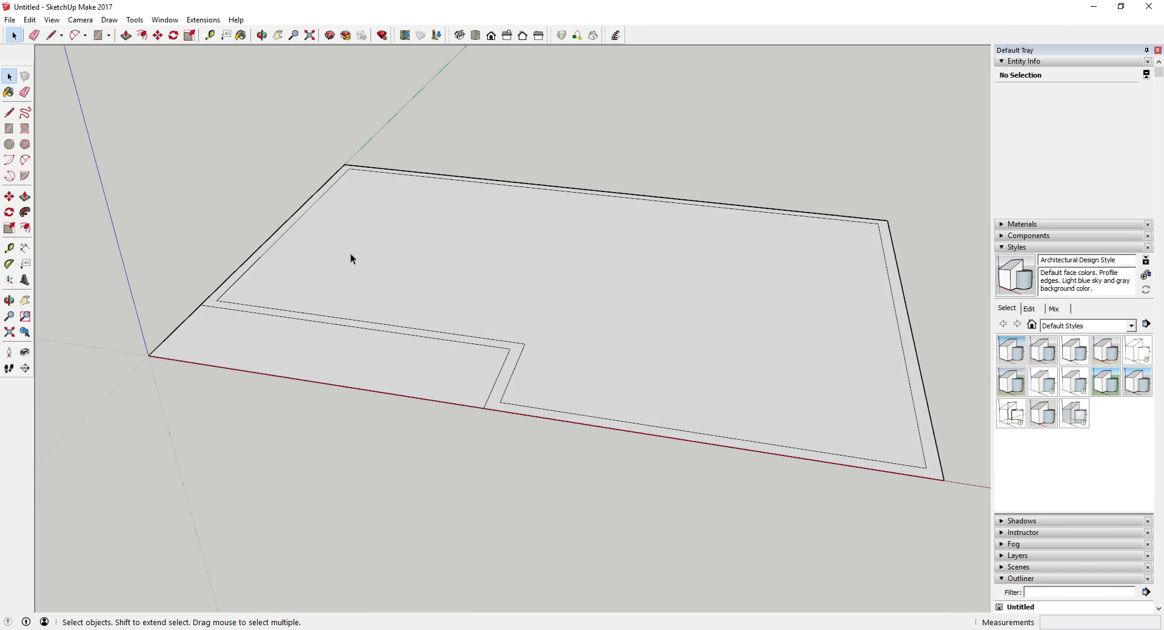
{"action": "left_click", "coordinate": [9, 248]}
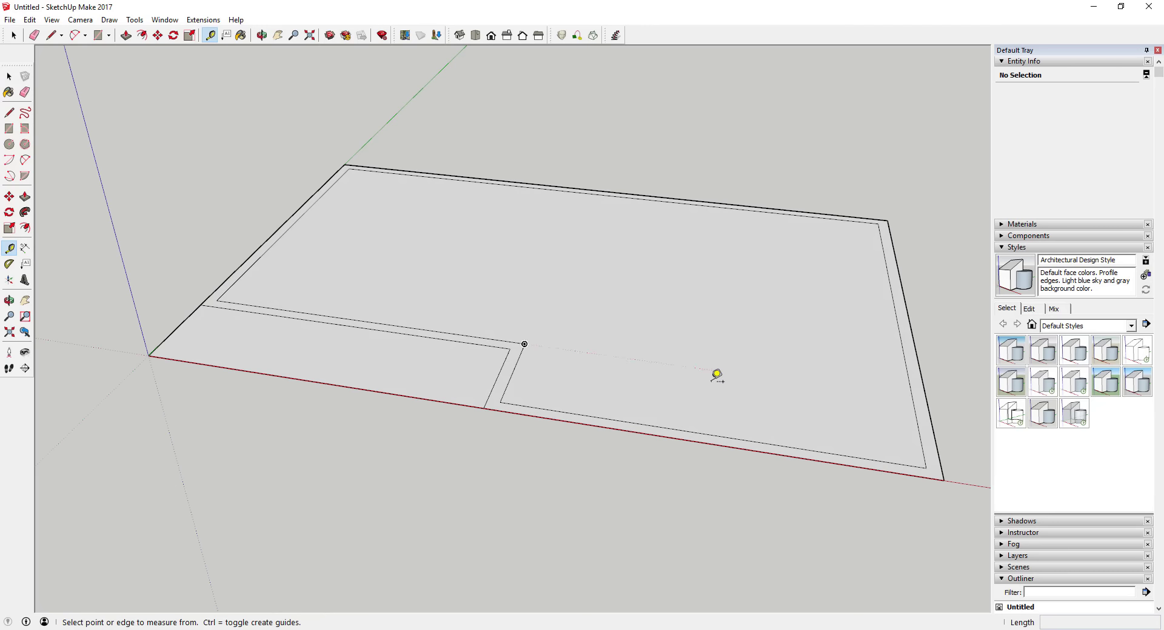
{"action": "left_click", "coordinate": [677, 429]}
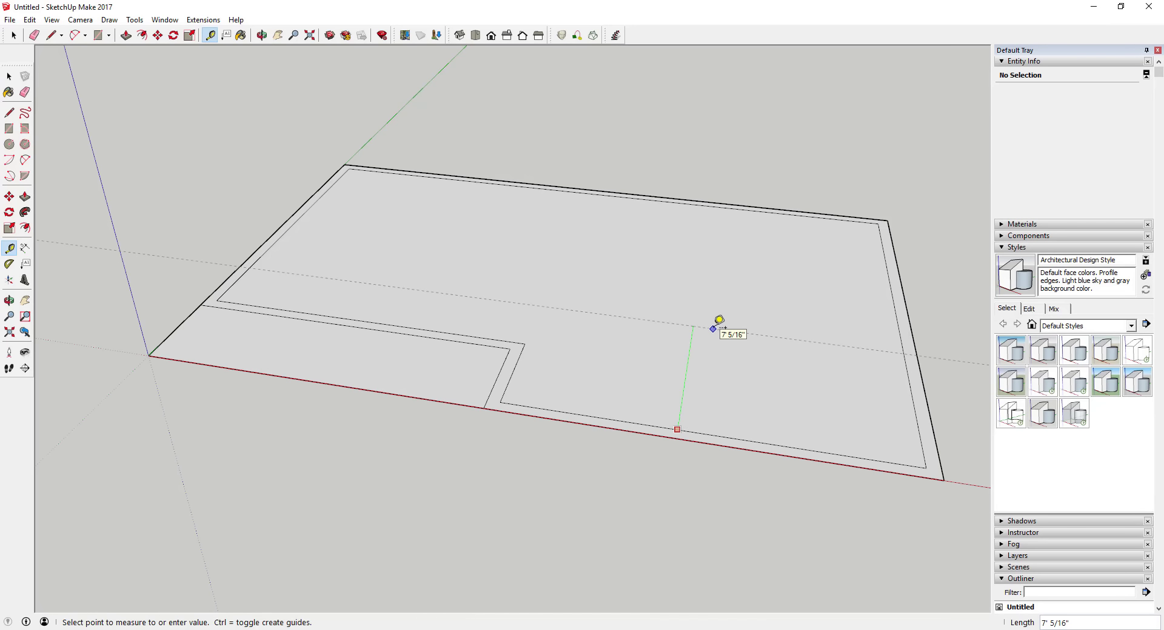
{"action": "key", "text": "Escape"}
{"action": "key", "text": "space"}
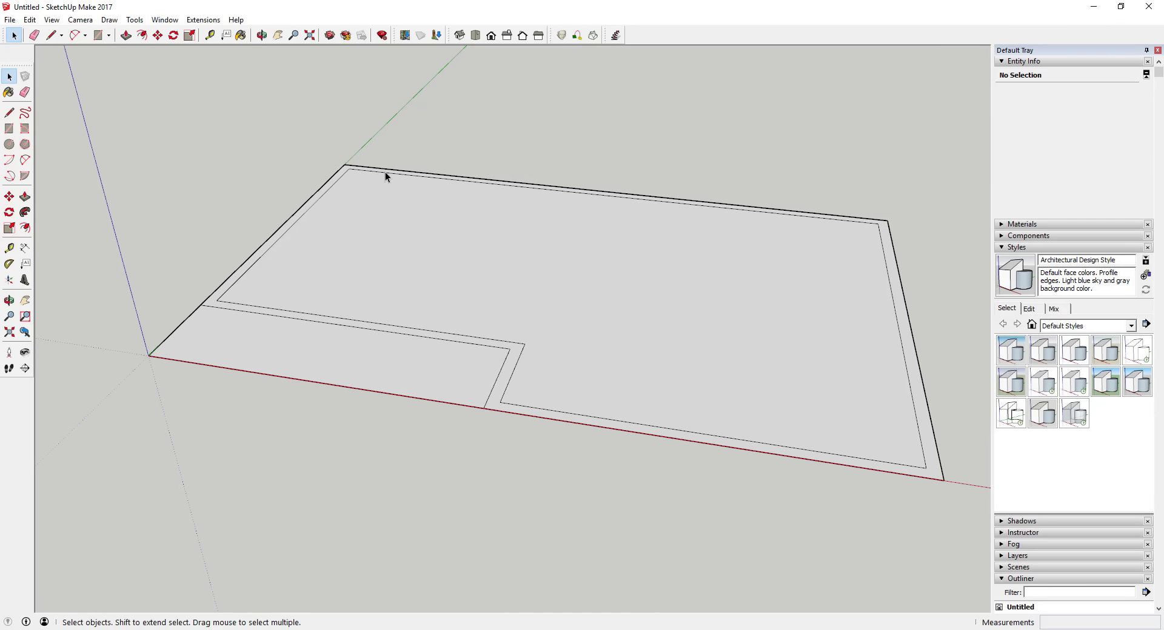
- Place a lengthwise guide with the Tape Measure, parallel to the inner front wall edge and about 9 feet inside it
{"action": "key", "text": "t"}
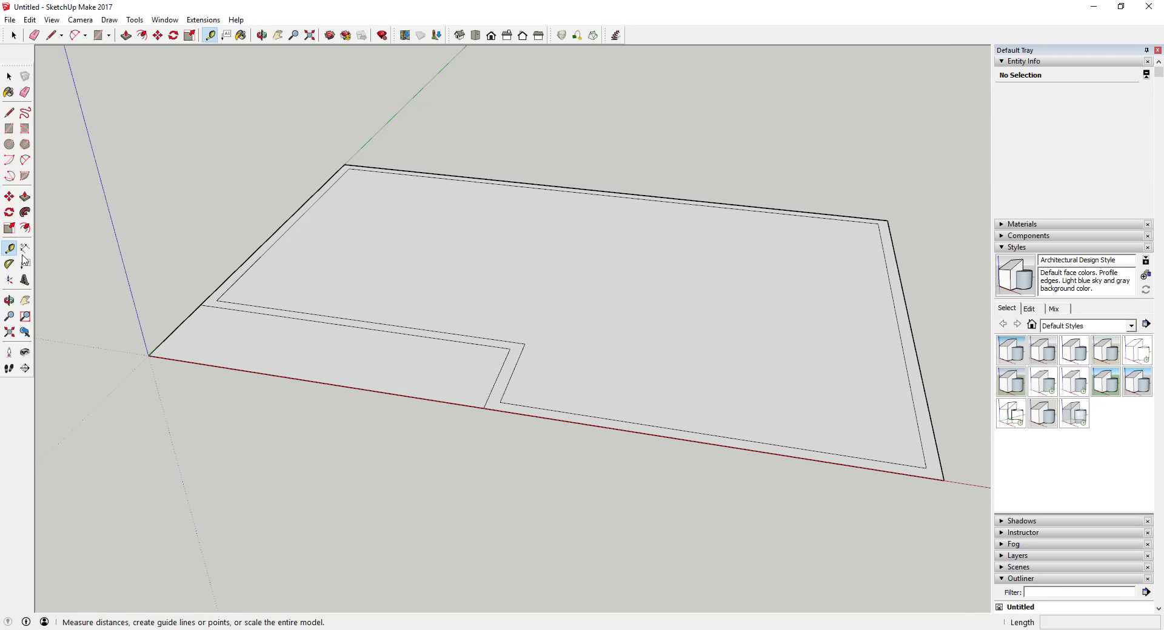
{"action": "left_click", "coordinate": [681, 429]}
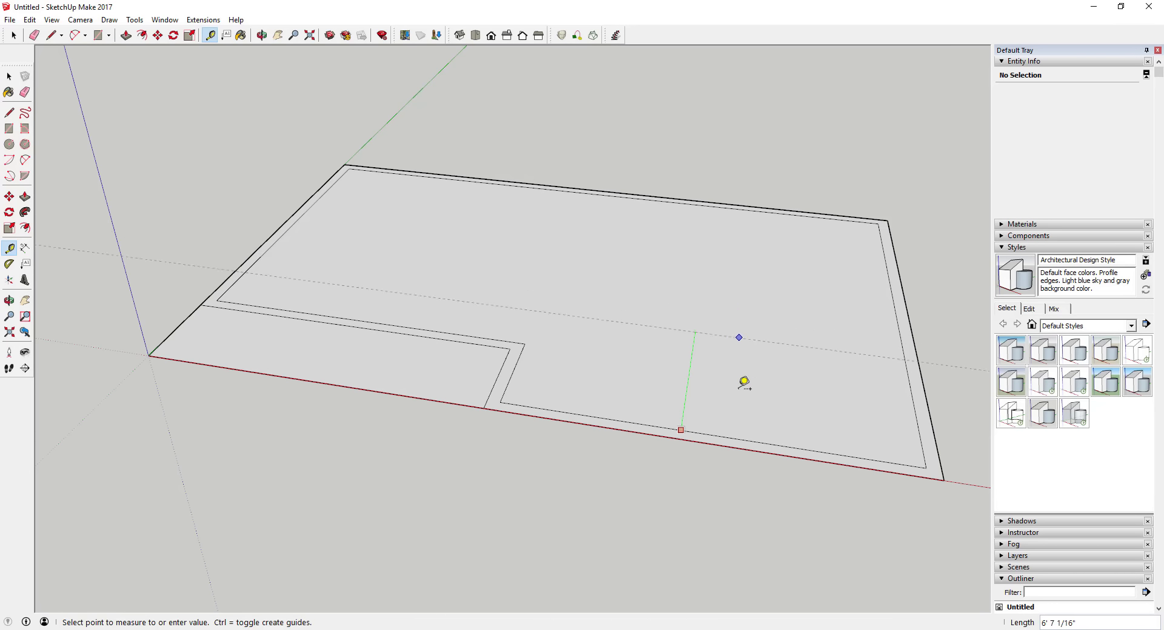
{"action": "middle_click_drag", "start_coordinate": [740, 382], "coordinate": [551, 392]}
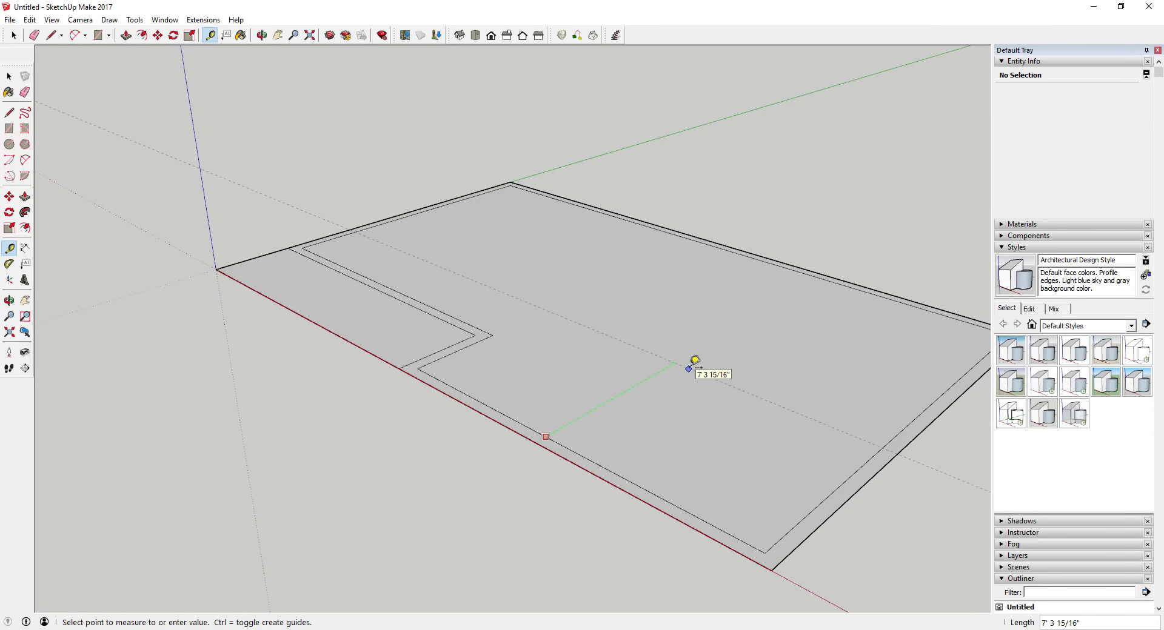
{"action": "middle_click_drag", "start_coordinate": [689, 359], "coordinate": [585, 437]}
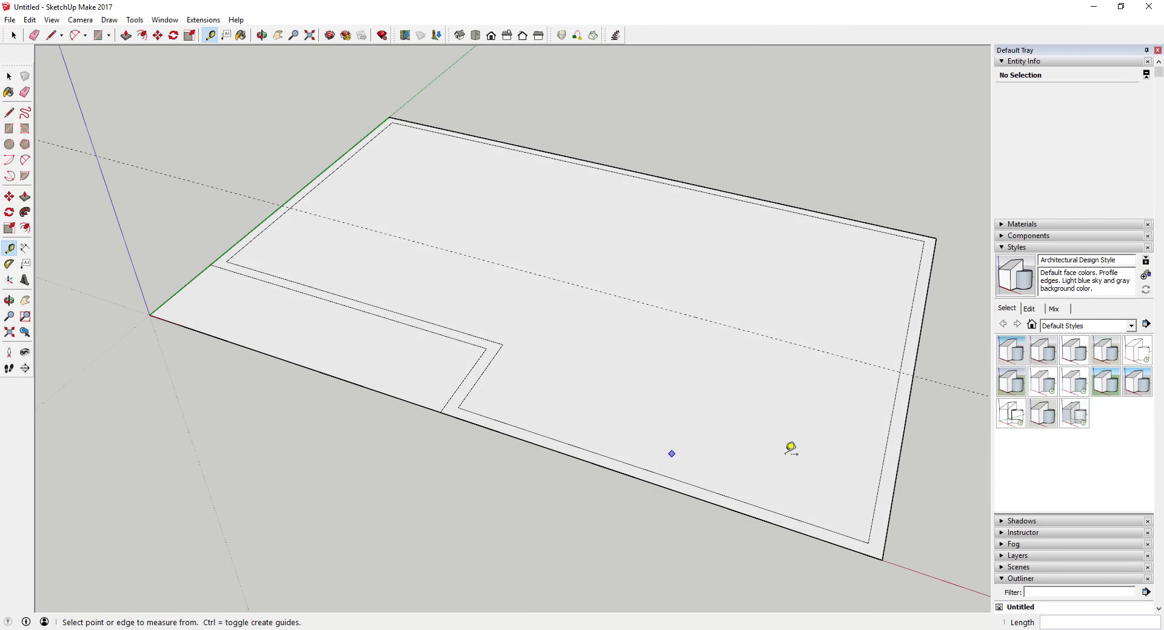
{"action": "key", "text": "space"}
{"action": "left_click", "coordinate": [904, 383]}
{"action": "scroll", "coordinate": [907, 377], "scroll_direction": "up", "scroll_amount": 3}
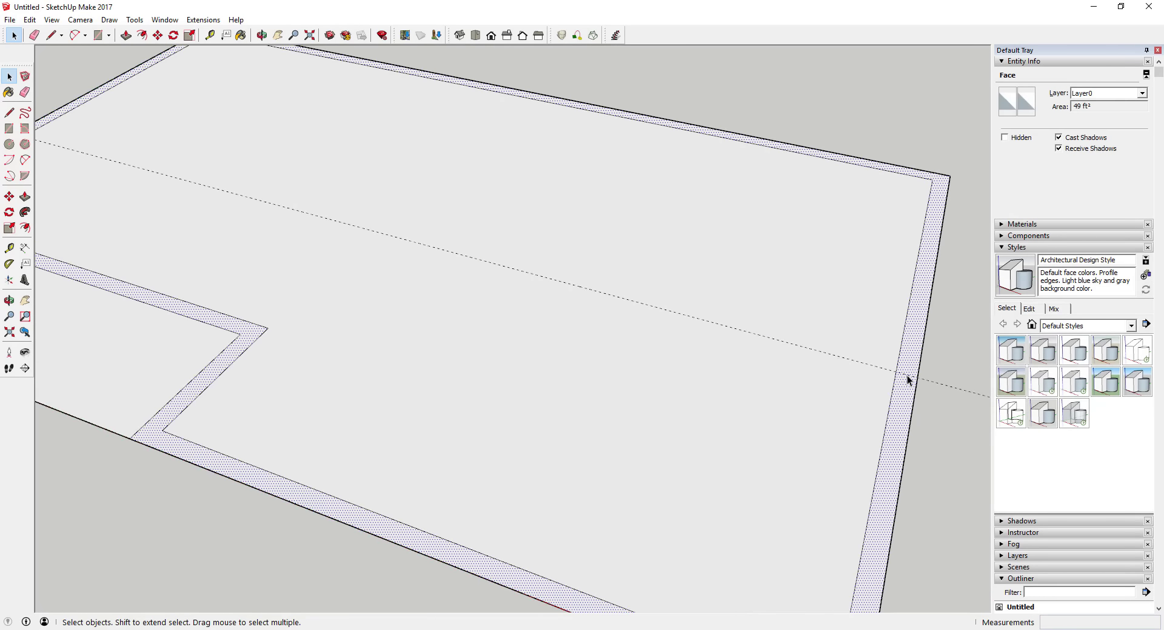
{"action": "mouse_move", "coordinate": [907, 376]}
{"action": "middle_mouse_down"}
{"action": "mouse_move", "coordinate": [868, 329]}
{"action": "mouse_move", "coordinate": [704, 346]}
{"action": "middle_mouse_up"}
{"action": "scroll", "coordinate": [897, 332], "scroll_direction": "down", "scroll_amount": 6}
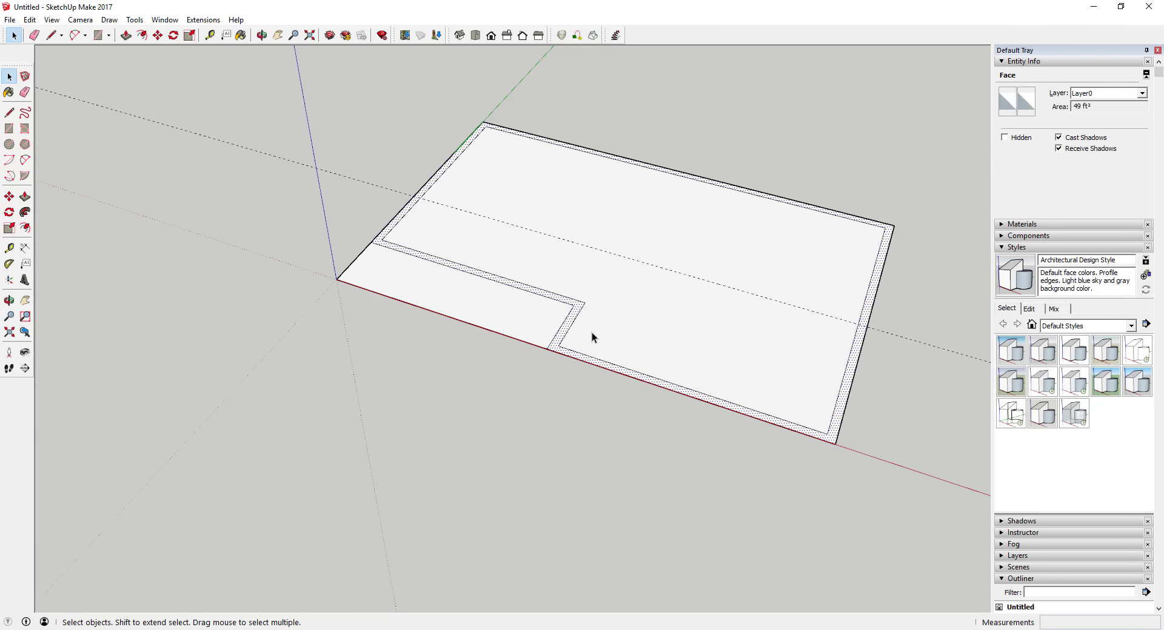
- Place a guide parallel to the side wall, 14 feet from its inner edge and through the notch's inner corner
{"action": "left_click", "coordinate": [9, 248]}
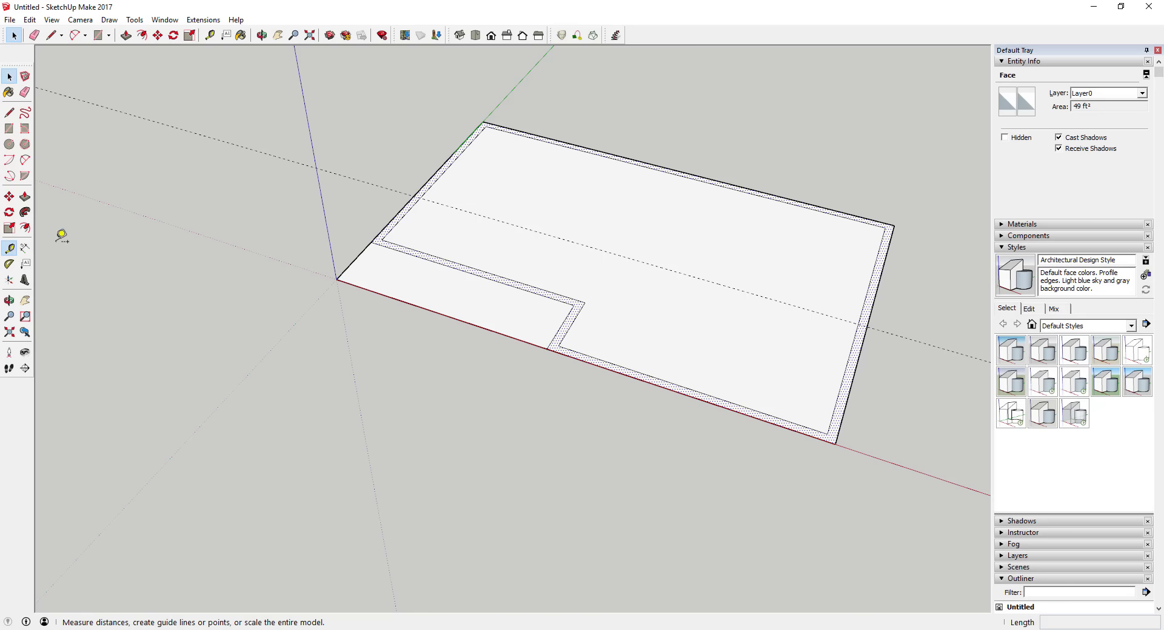
{"action": "left_click", "coordinate": [408, 201]}
{"action": "left_click", "coordinate": [589, 294]}
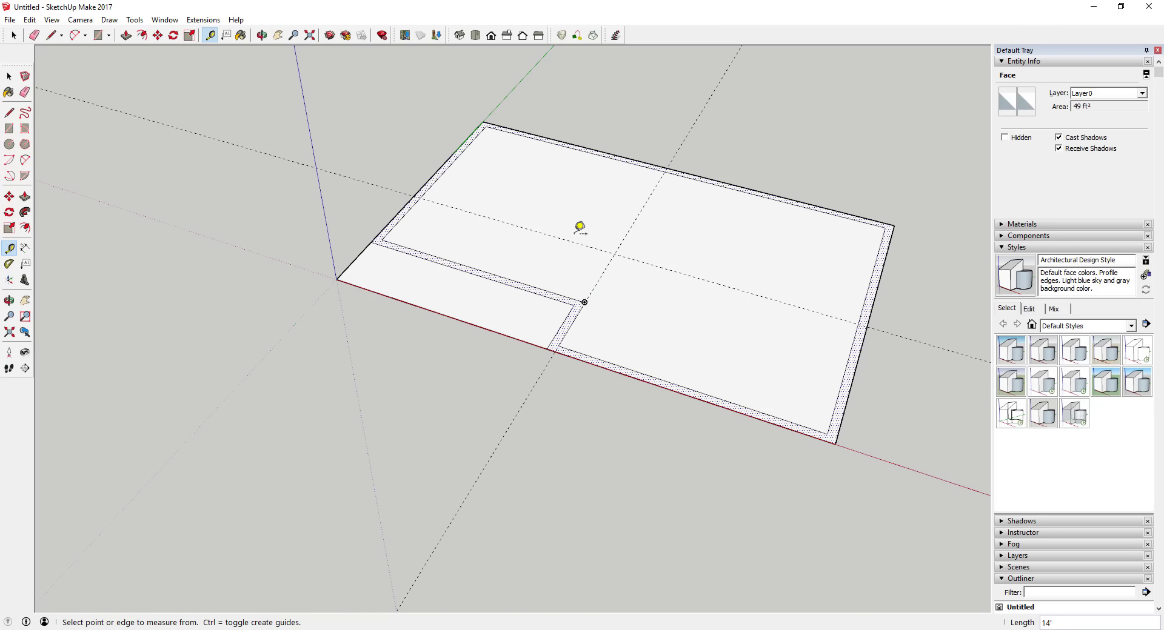
- Place a second cross guide inside the front room, parallel to the inner edge of the side wall opposite the notch
{"action": "middle_click_drag", "start_coordinate": [578, 245], "coordinate": [630, 236]}
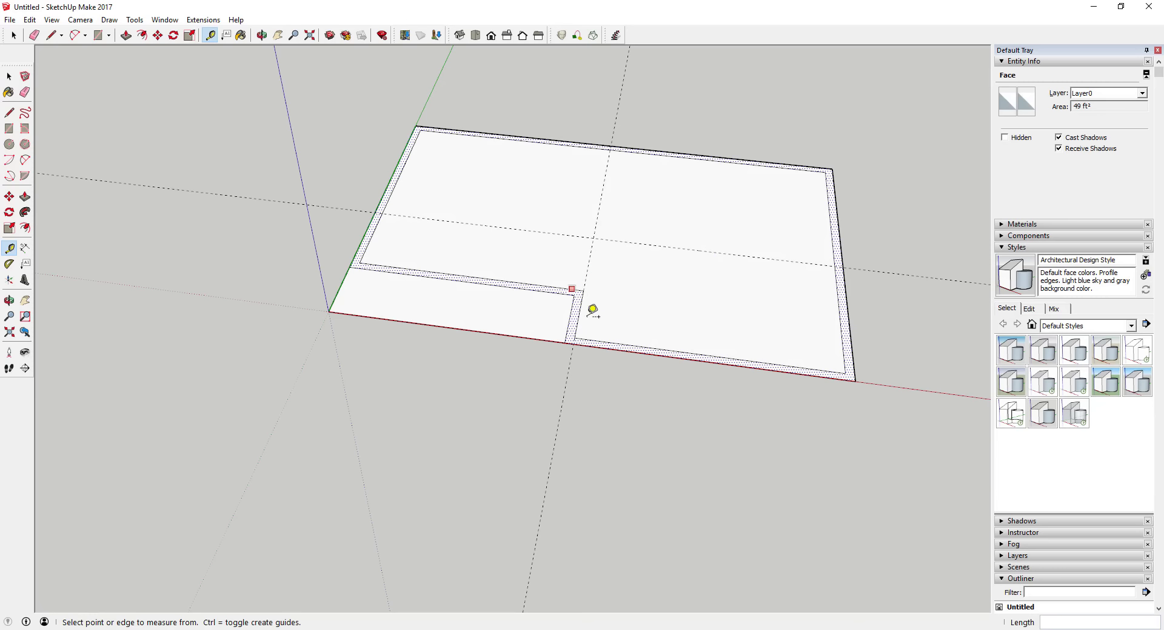
{"action": "left_click", "coordinate": [846, 318]}
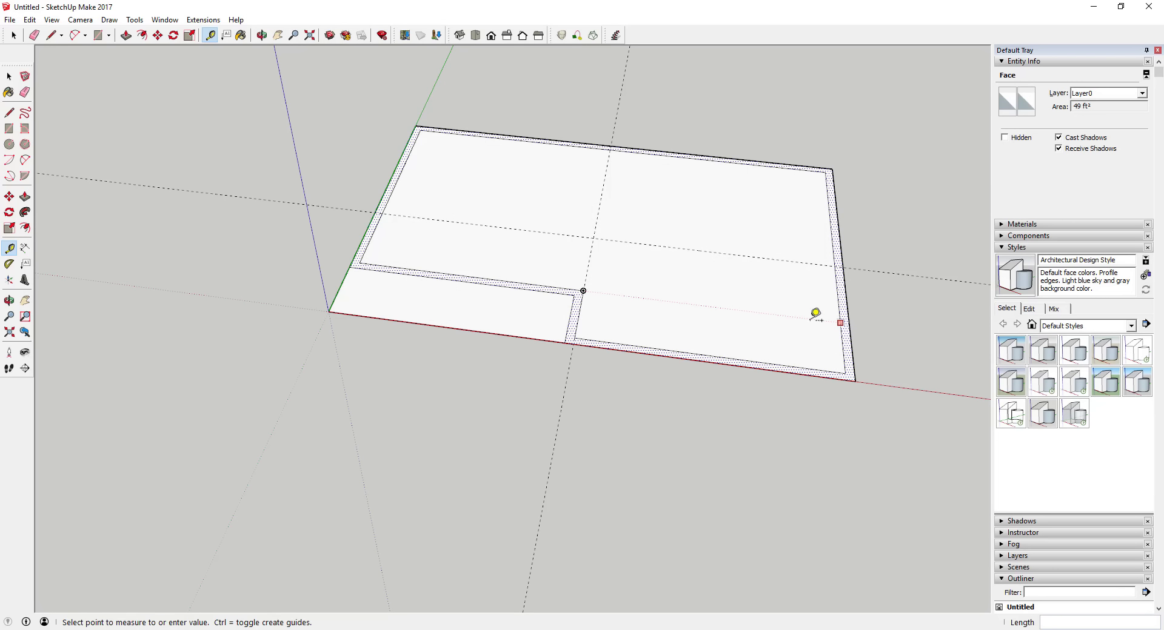
{"action": "key", "text": "space"}
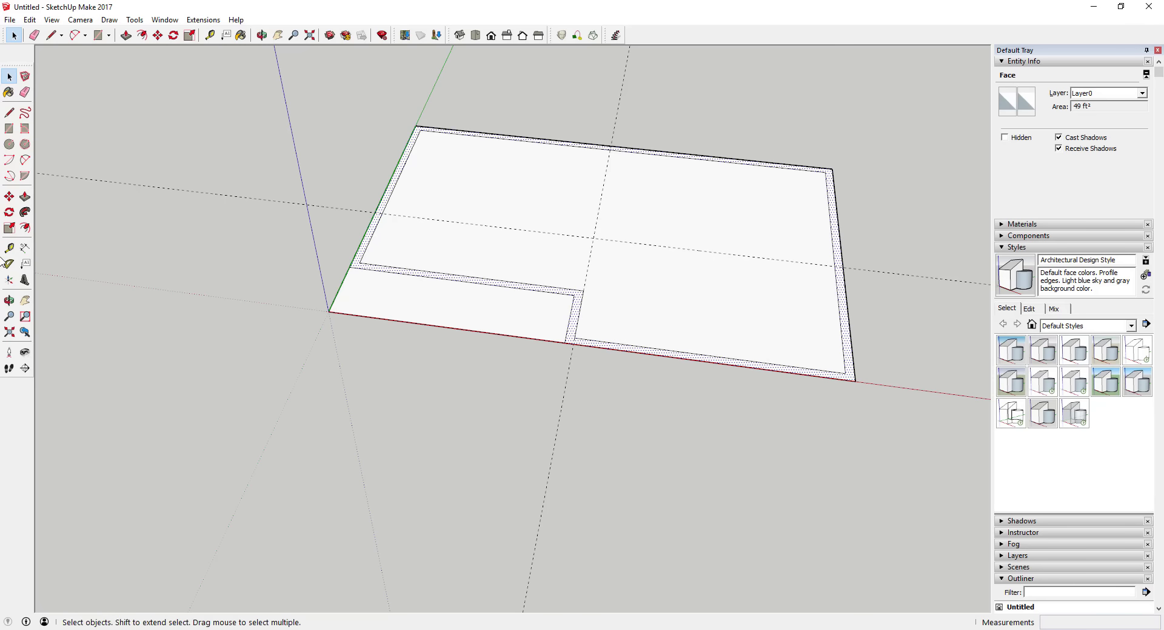
{"action": "key", "text": "t"}
{"action": "left_click", "coordinate": [845, 337]}
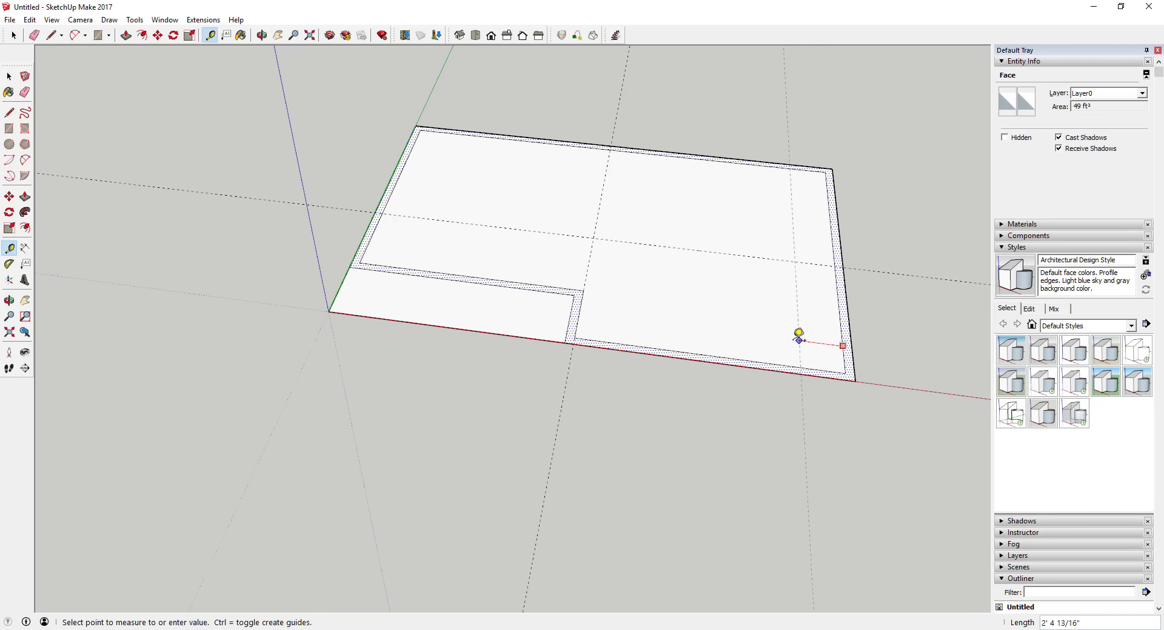
{"action": "left_click", "coordinate": [708, 355]}
{"action": "middle_click_drag", "start_coordinate": [769, 351], "coordinate": [709, 325]}
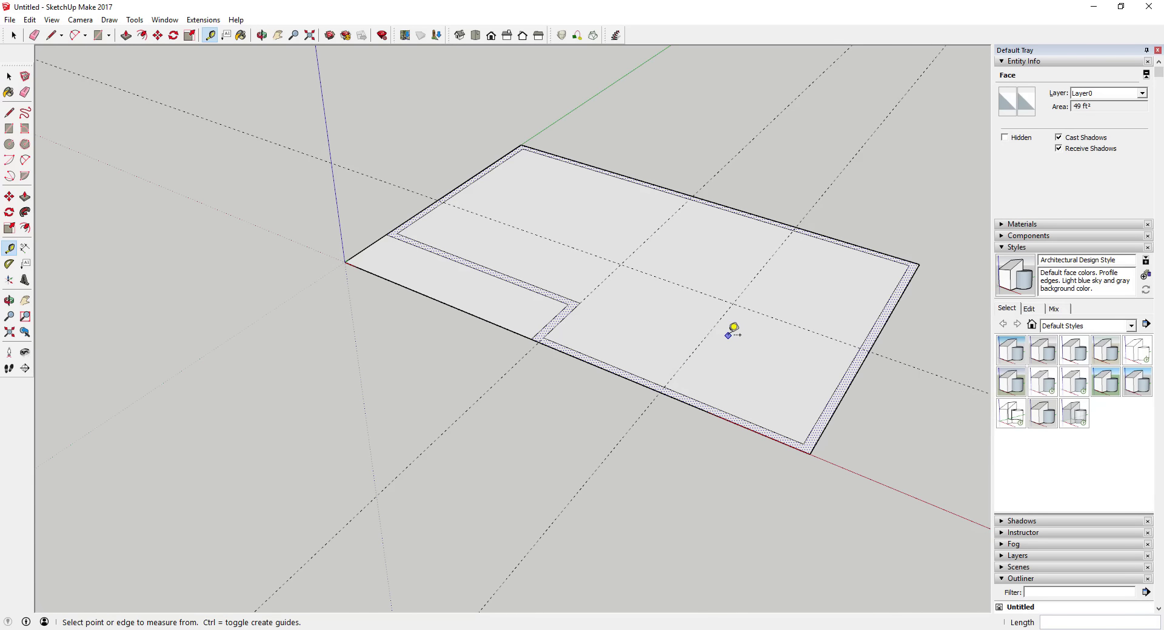
{"action": "middle_click_drag", "start_coordinate": [730, 288], "coordinate": [675, 316]}
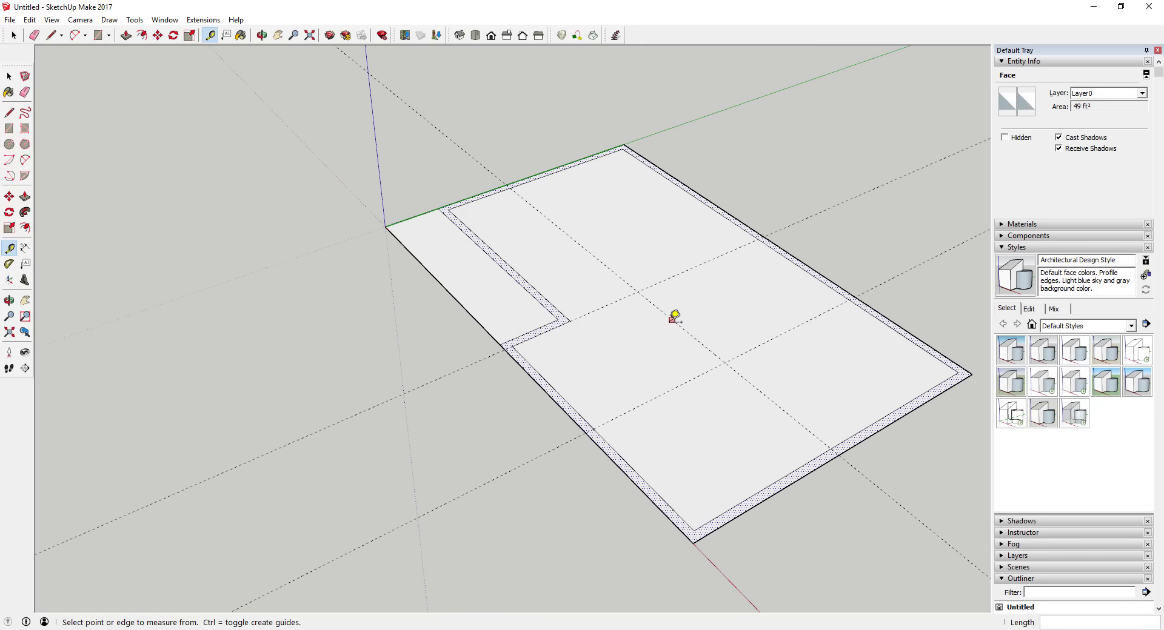
- Place a second lengthwise guide from the first one, parallel to it and farther toward the back wall
{"action": "left_click", "coordinate": [673, 320]}
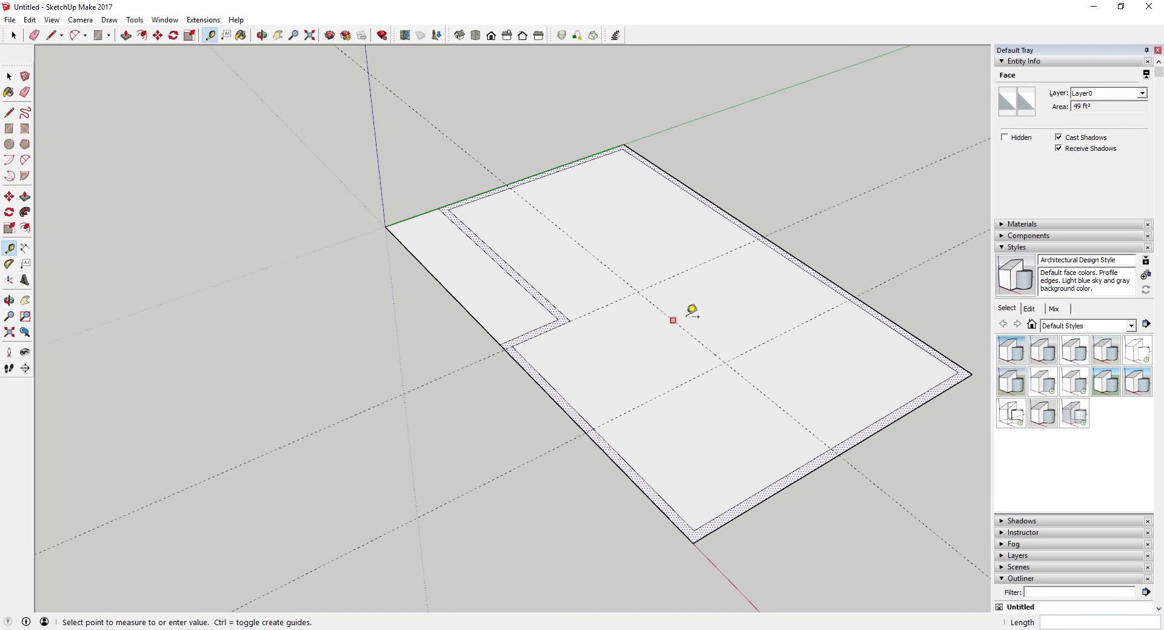
{"action": "left_click", "coordinate": [736, 303]}
{"action": "left_click_drag", "start_coordinate": [834, 382], "coordinate": [685, 320]}
{"action": "key", "text": "space"}
{"action": "middle_click_drag", "start_coordinate": [685, 319], "coordinate": [787, 338]}
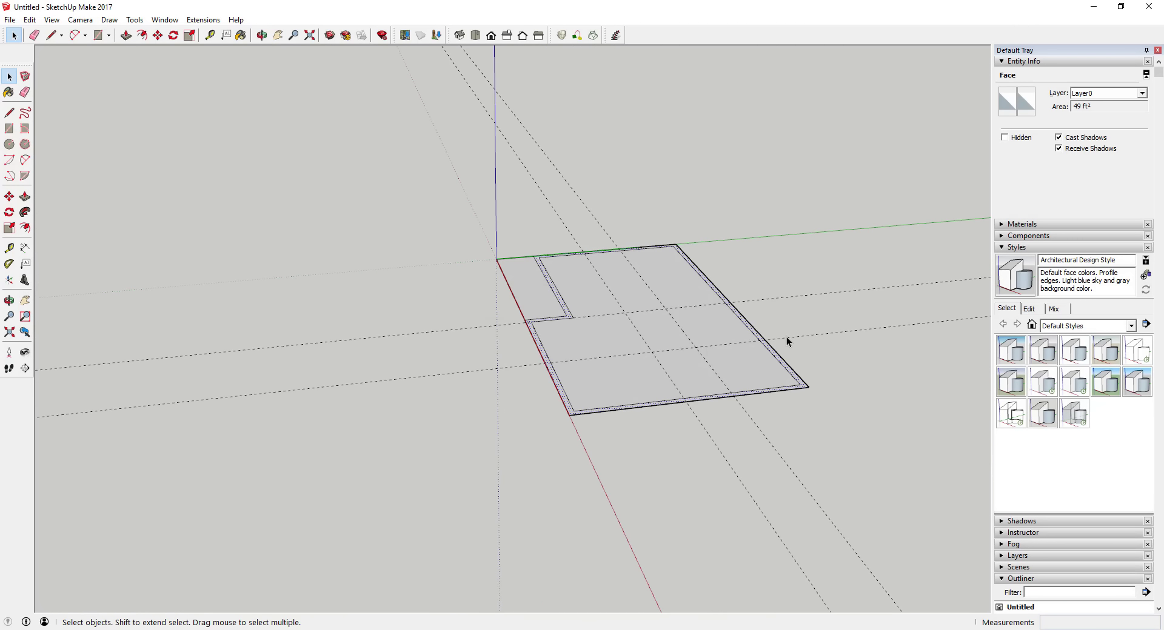
- Select the two long parallel edges of the back wall and move them 4 feet outward along the green axis
{"action": "scroll", "coordinate": [787, 338], "scroll_direction": "up", "scroll_amount": 5}
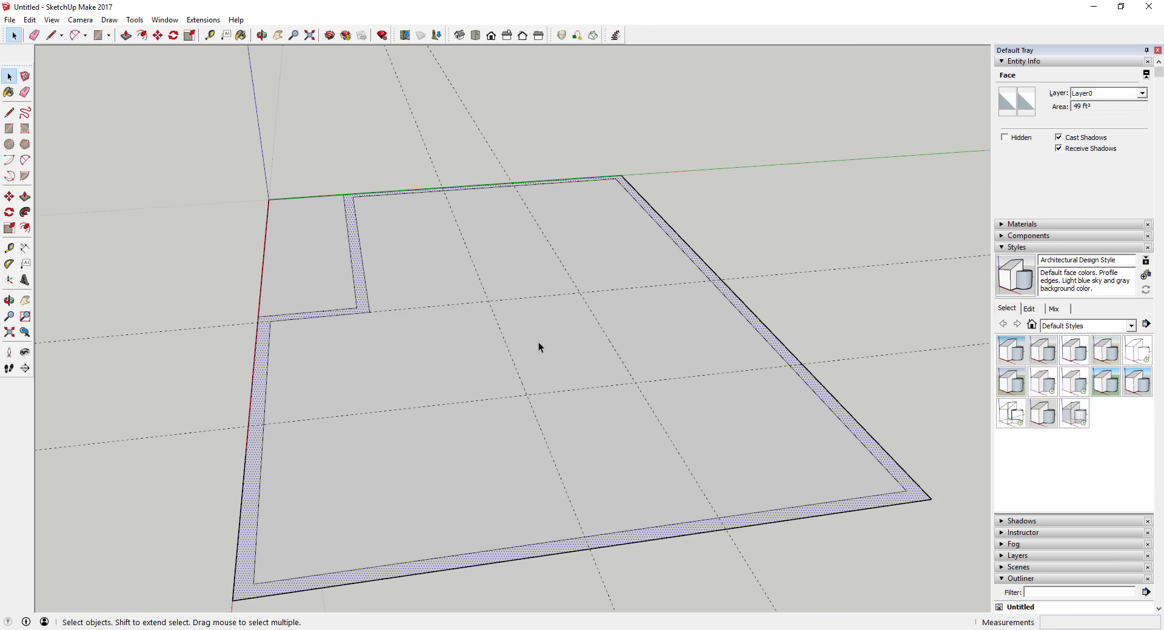
{"action": "scroll", "coordinate": [675, 341], "scroll_direction": "down", "scroll_amount": 3}
{"action": "middle_click_drag", "start_coordinate": [675, 341], "coordinate": [864, 417]}
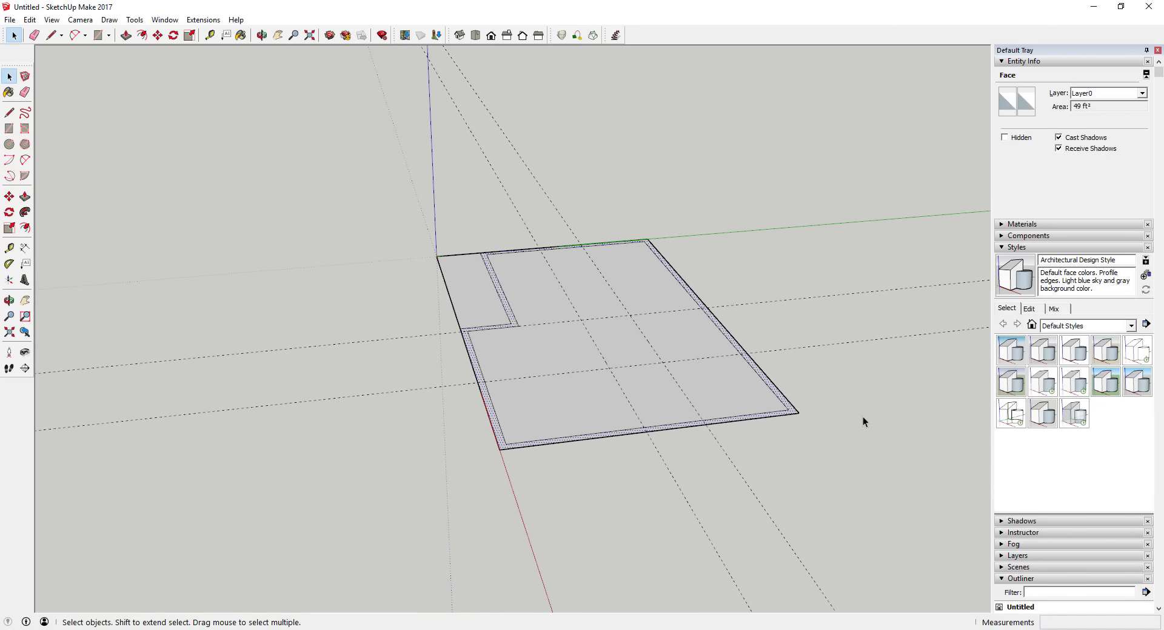
{"action": "key", "text": "o"}
{"action": "left_click_drag", "start_coordinate": [863, 416], "coordinate": [740, 404]}
{"action": "key", "text": "space"}
{"action": "left_click_drag", "start_coordinate": [663, 237], "coordinate": [777, 490]}
{"action": "key", "text": "m"}
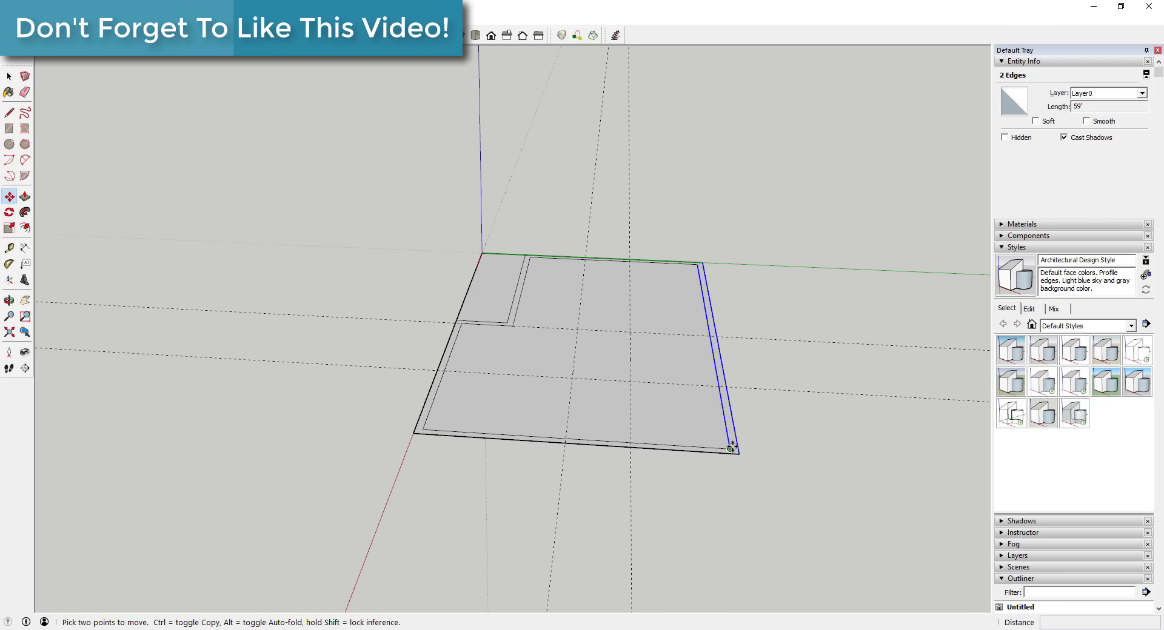
{"action": "left_click", "coordinate": [730, 449]}
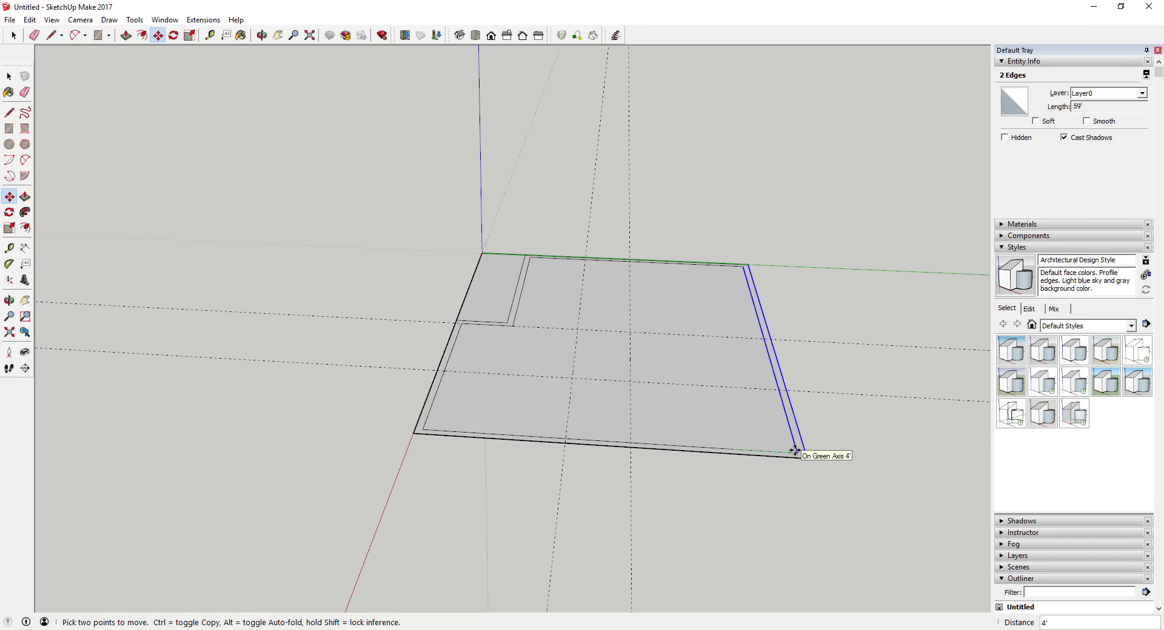
{"action": "left_click", "coordinate": [794, 450]}
{"action": "key", "text": "space"}
- Draw a 19-foot dividing line along the guide from the notch's inner corner to the inner back wall edge
{"action": "middle_click_drag", "start_coordinate": [465, 387], "coordinate": [833, 402]}
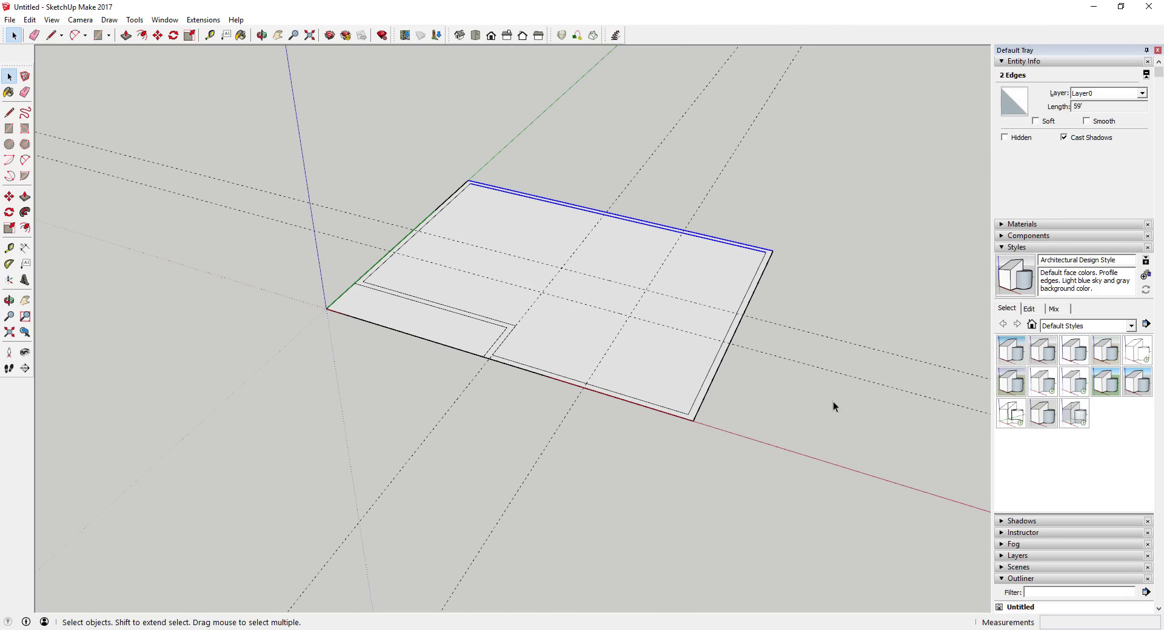
{"action": "scroll", "coordinate": [833, 407], "scroll_direction": "up", "scroll_amount": 3}
{"action": "middle_click_drag", "start_coordinate": [689, 265], "coordinate": [753, 267]}
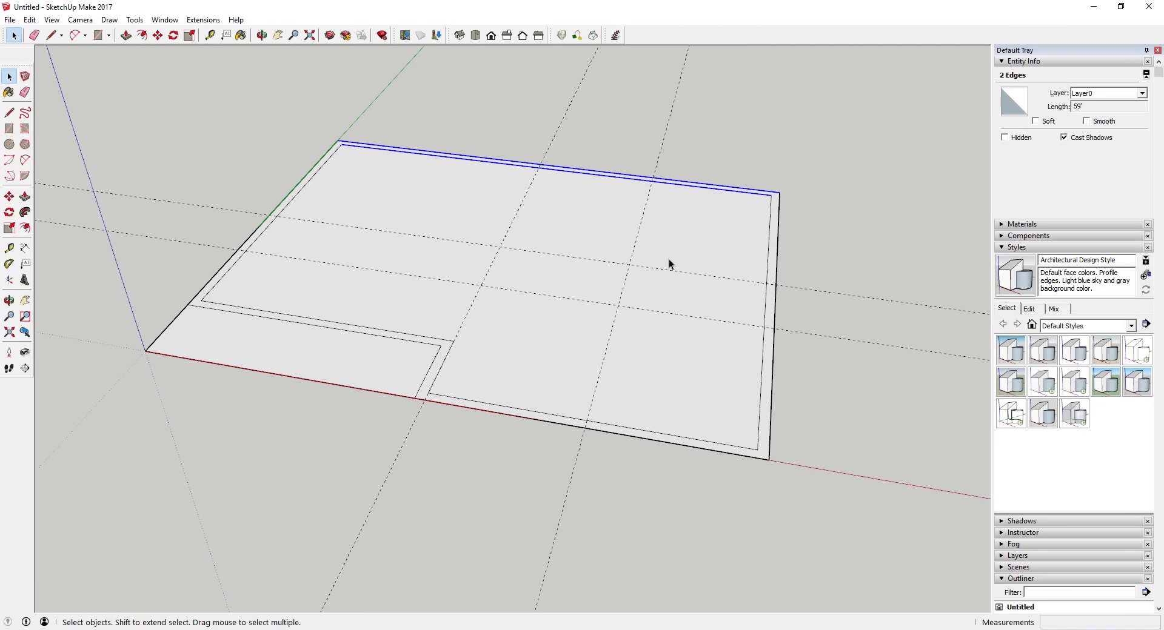
{"action": "middle_click_drag", "start_coordinate": [682, 370], "coordinate": [678, 364]}
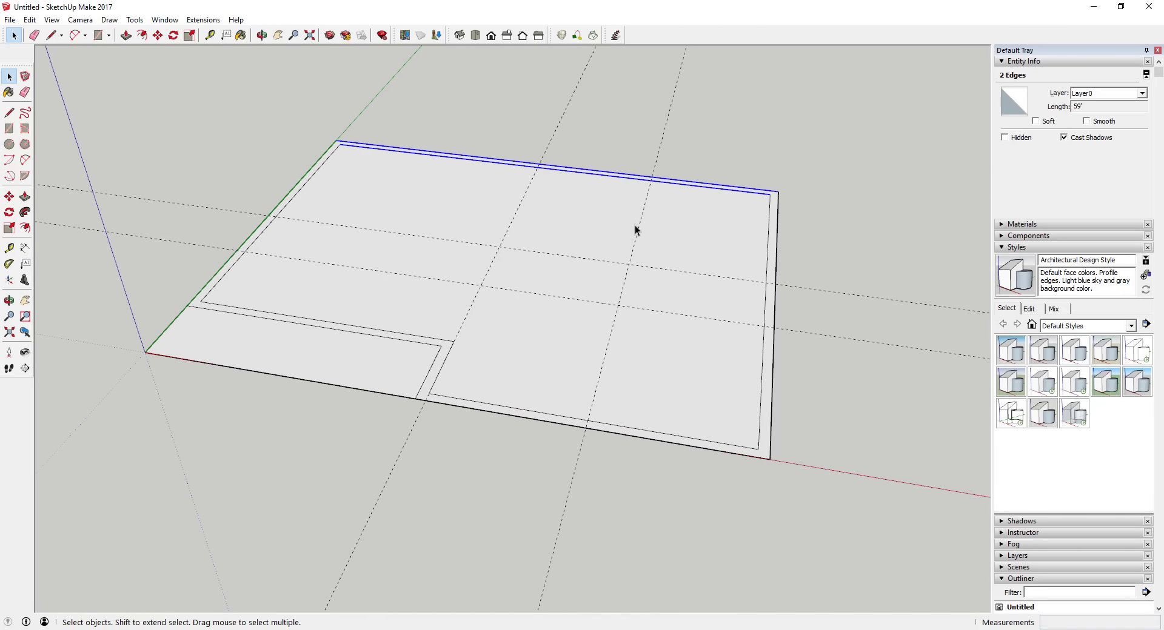
{"action": "key", "text": "l"}
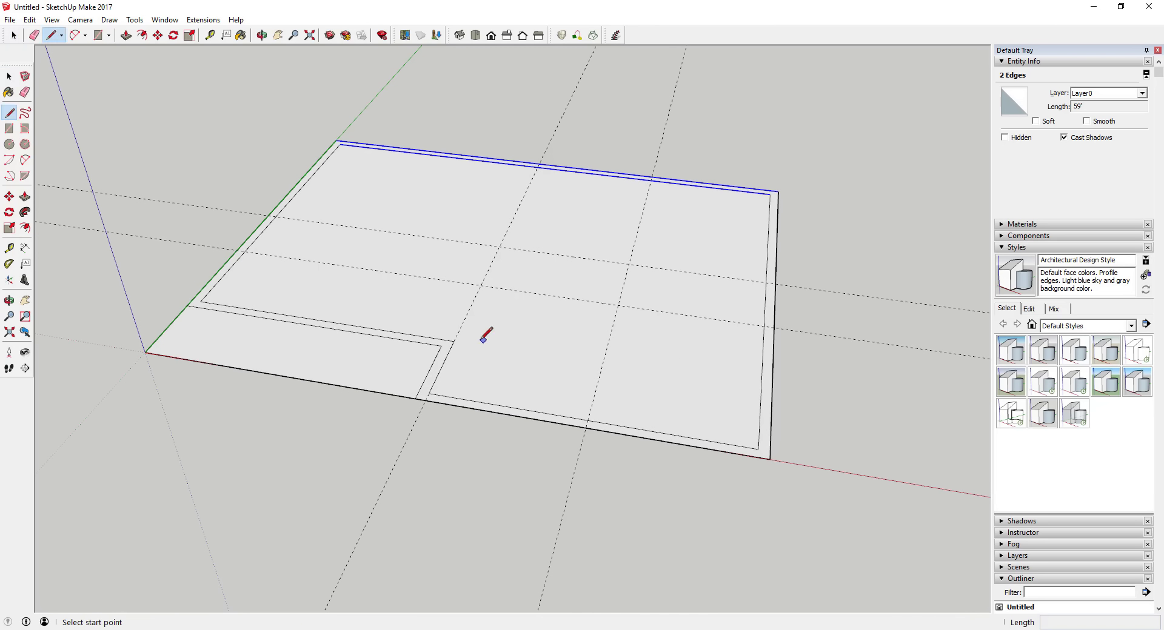
{"action": "left_click", "coordinate": [453, 341]}
{"action": "left_click", "coordinate": [536, 170]}
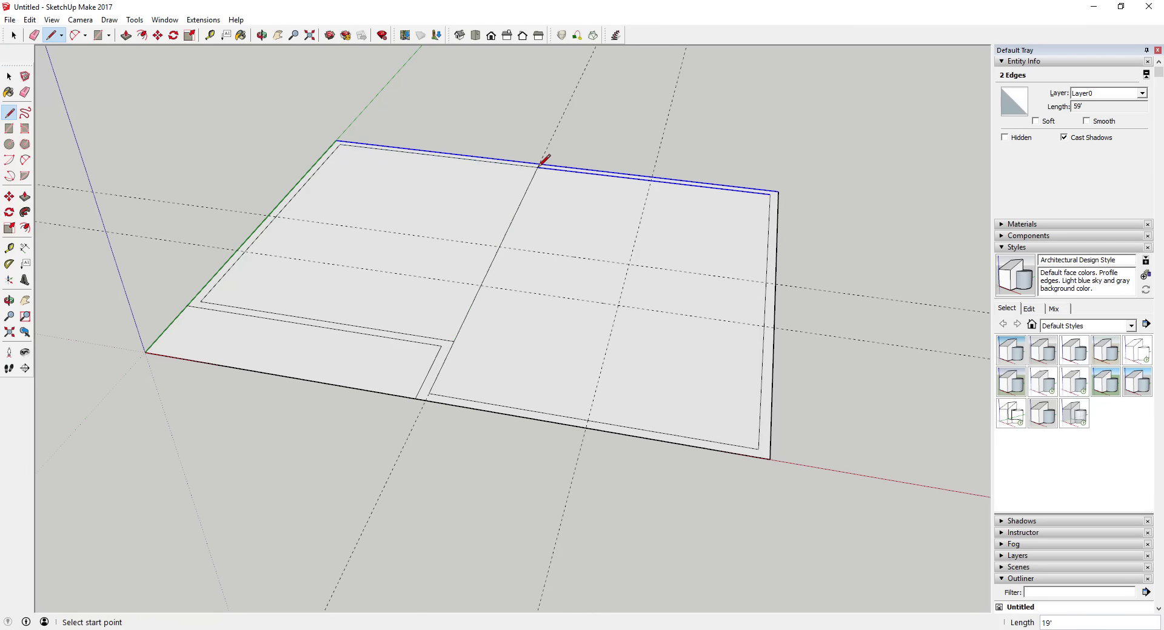
{"action": "key", "text": "space"}
- Check the area of the enclosed room face behind the notch and the length of the dividing line
{"action": "left_click", "coordinate": [434, 243]}
{"action": "middle_click_drag", "start_coordinate": [434, 243], "coordinate": [506, 227]}
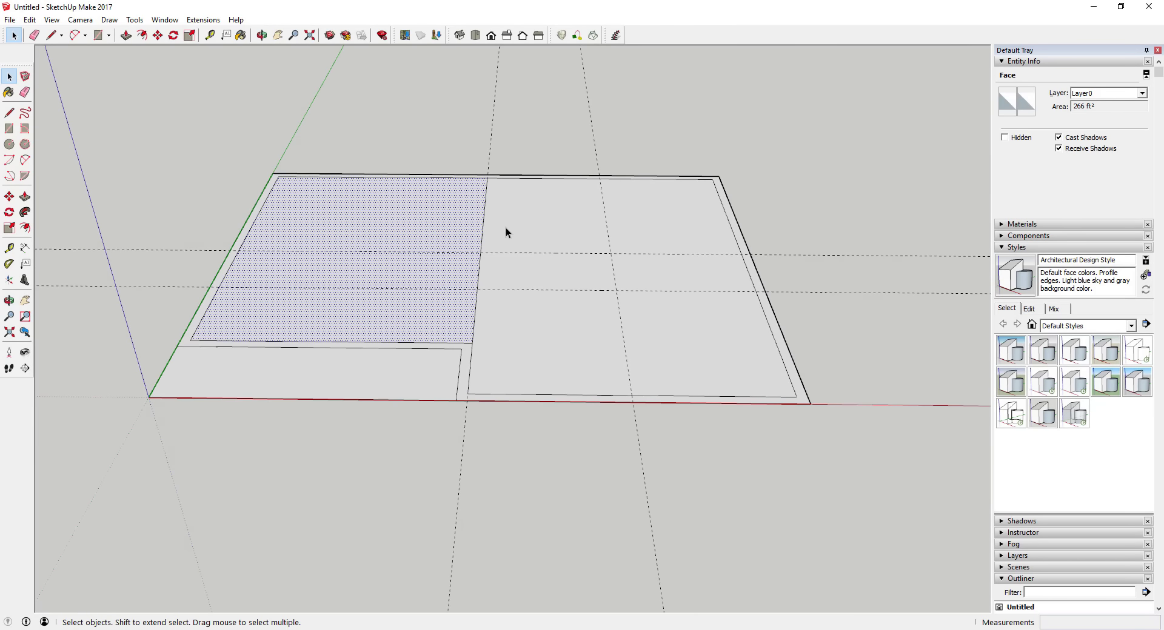
{"action": "scroll", "coordinate": [485, 243], "scroll_direction": "up", "scroll_amount": 3}
{"action": "middle_click_drag", "start_coordinate": [652, 246], "coordinate": [527, 234]}
{"action": "scroll", "coordinate": [528, 234], "scroll_direction": "down", "scroll_amount": 3}
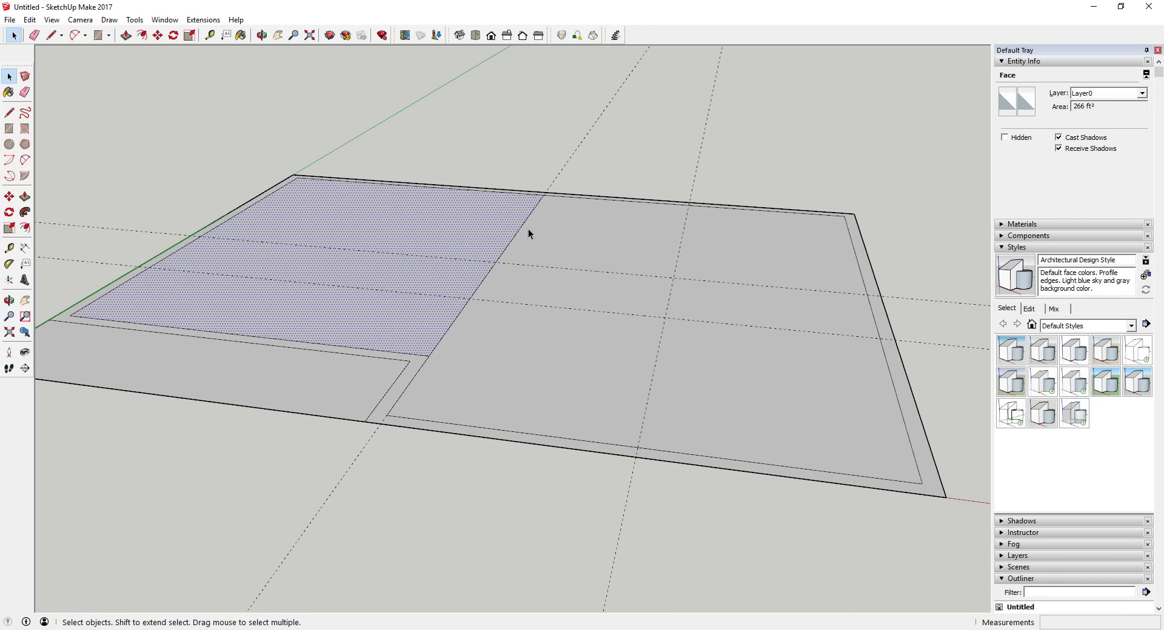
{"action": "scroll", "coordinate": [585, 268], "scroll_direction": "up", "scroll_amount": 3}
{"action": "middle_click_drag", "start_coordinate": [584, 268], "coordinate": [520, 384]}
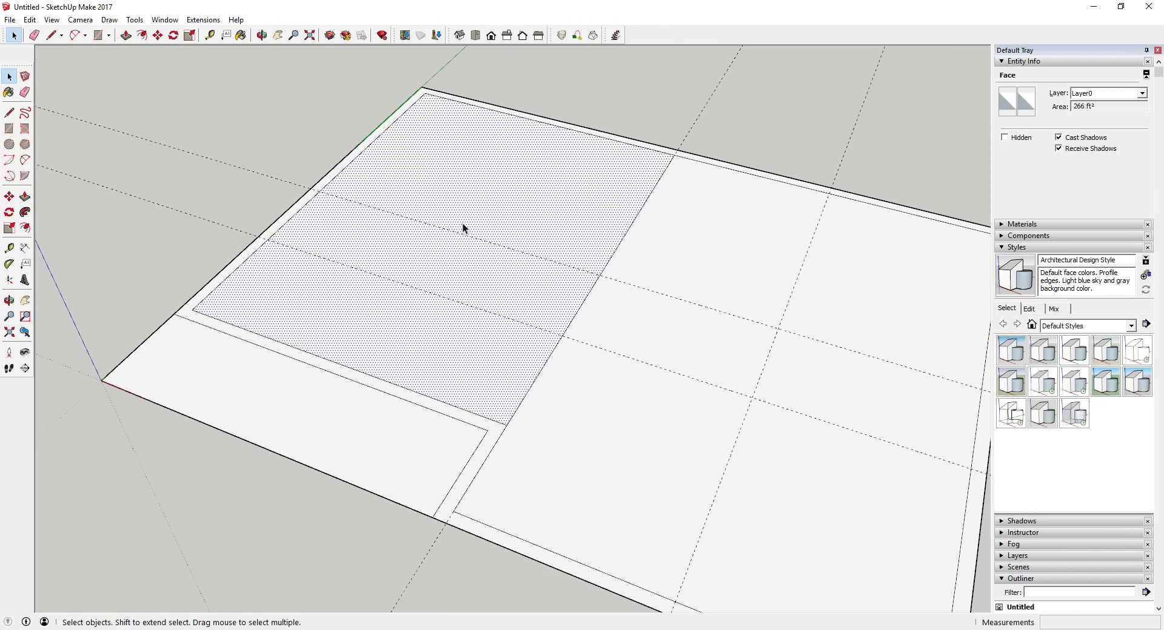
{"action": "left_click", "coordinate": [590, 289]}
{"action": "scroll", "coordinate": [533, 259], "scroll_direction": "up", "scroll_amount": 1}
{"action": "scroll", "coordinate": [534, 259], "scroll_direction": "down", "scroll_amount": 4}
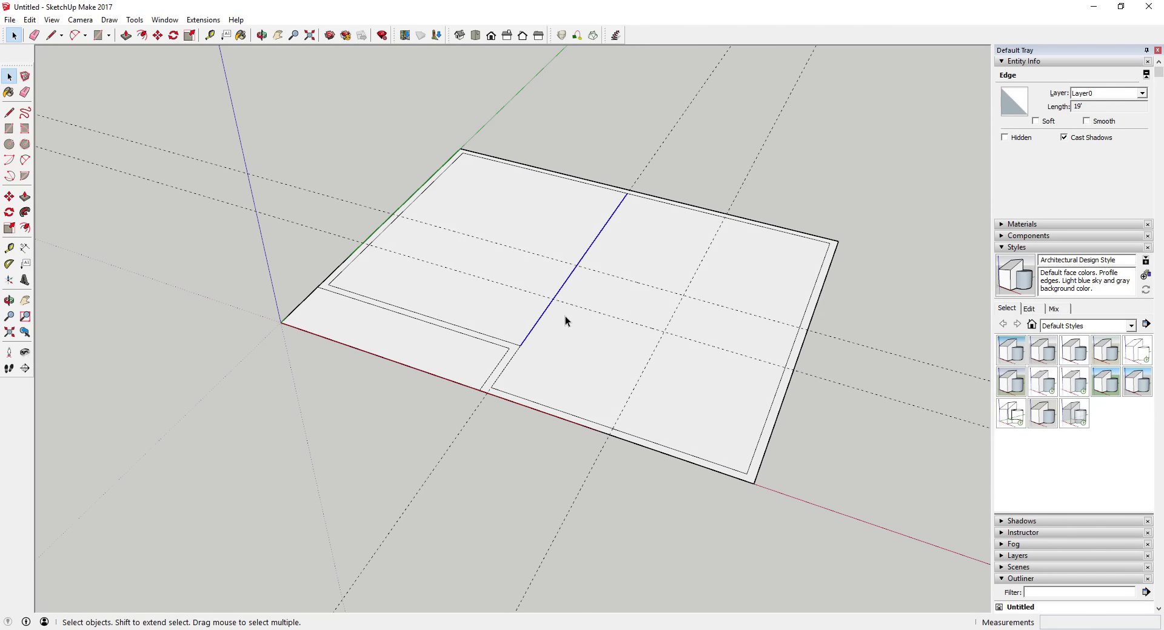
- Draw partition lines along the front lengthwise guide from the dividing line to the side wall, with a 9-foot branch to the inner front wall edge
{"action": "key", "text": "l"}
{"action": "left_click", "coordinate": [553, 299]}
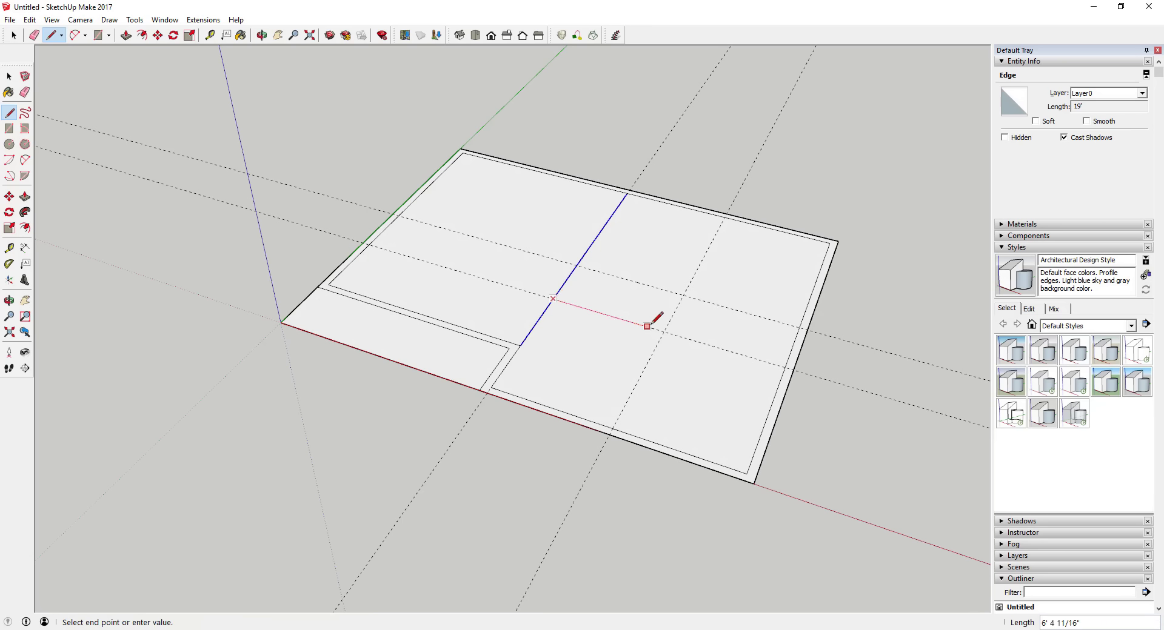
{"action": "left_click", "coordinate": [665, 331]}
{"action": "left_click", "coordinate": [613, 423]}
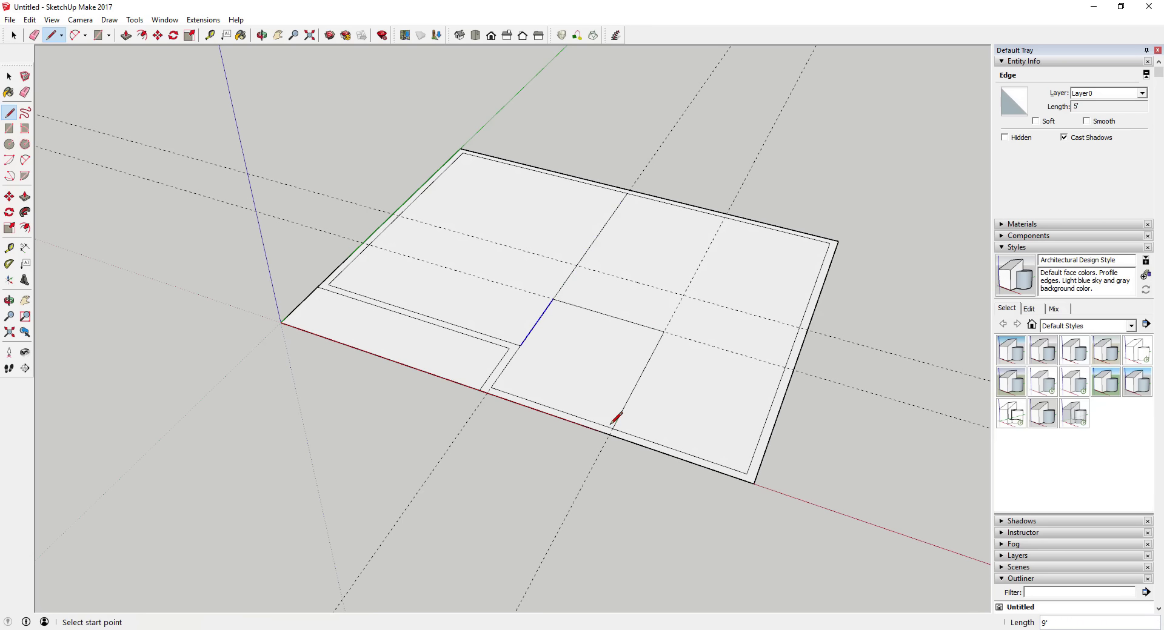
{"action": "left_click", "coordinate": [665, 332]}
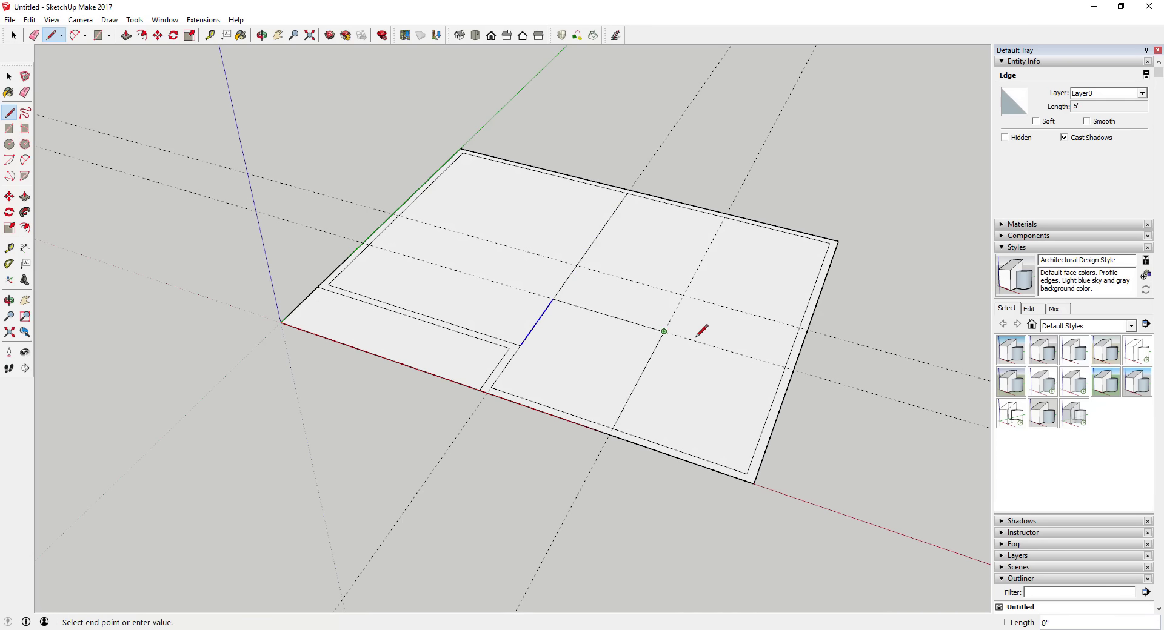
{"action": "left_click", "coordinate": [788, 367]}
- Try to erase the rear lengthwise guide and the cross guide that follows the 9-foot partition line
{"action": "key", "text": "space"}
{"action": "key", "text": "e"}
{"action": "key", "text": "space"}
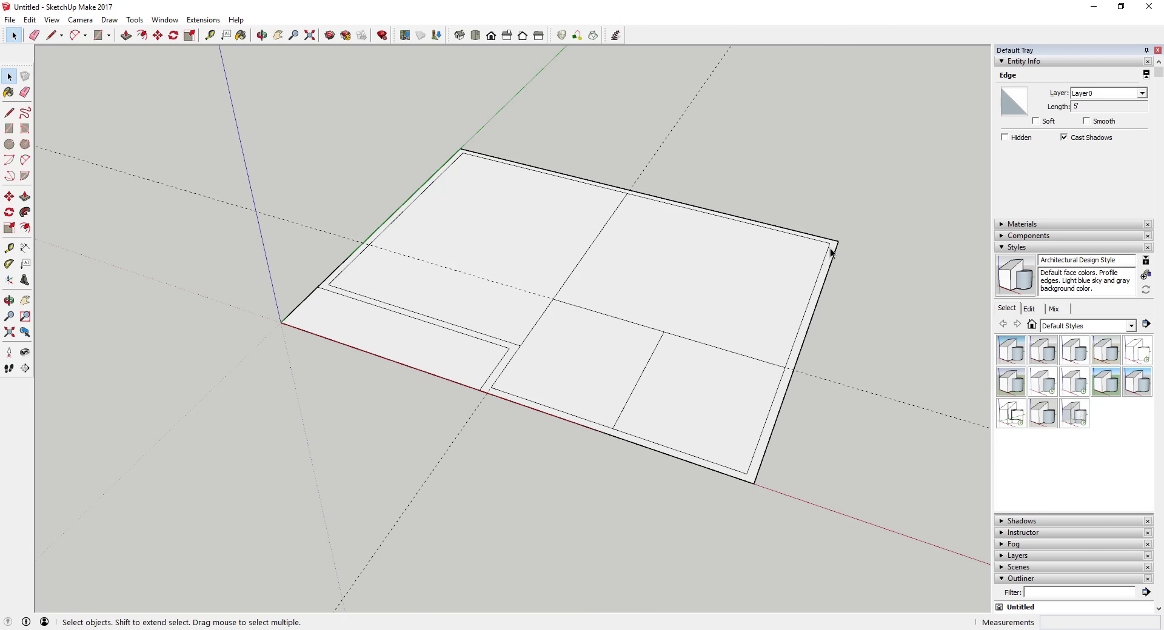
{"action": "key", "text": "r"}
{"action": "left_click", "coordinate": [829, 243]}
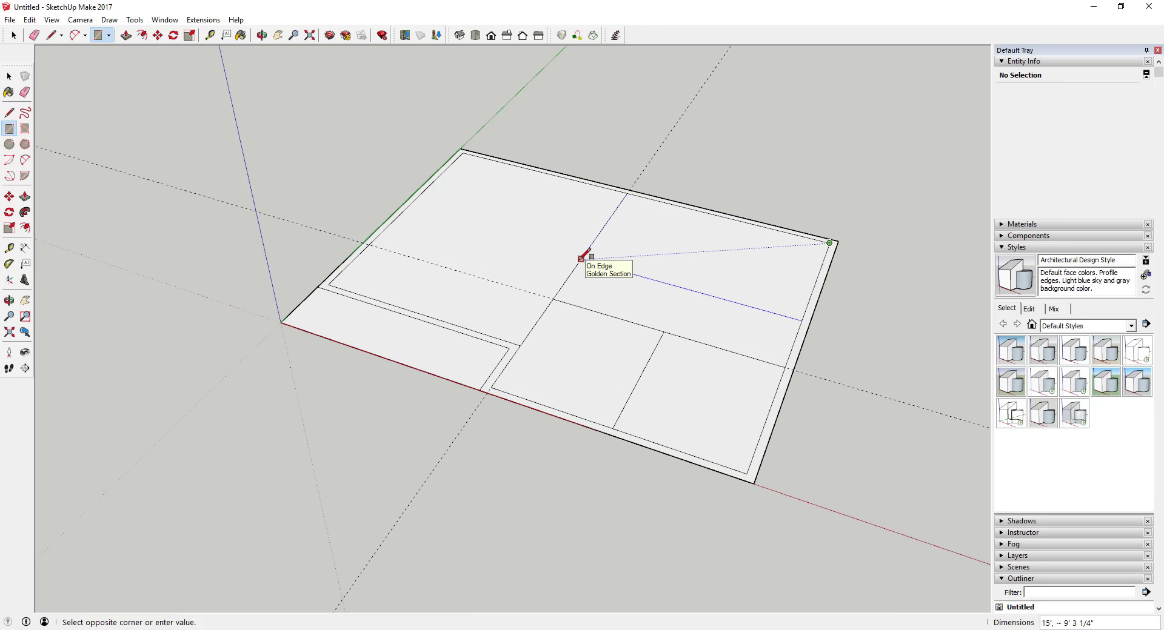
{"action": "key", "text": "space"}
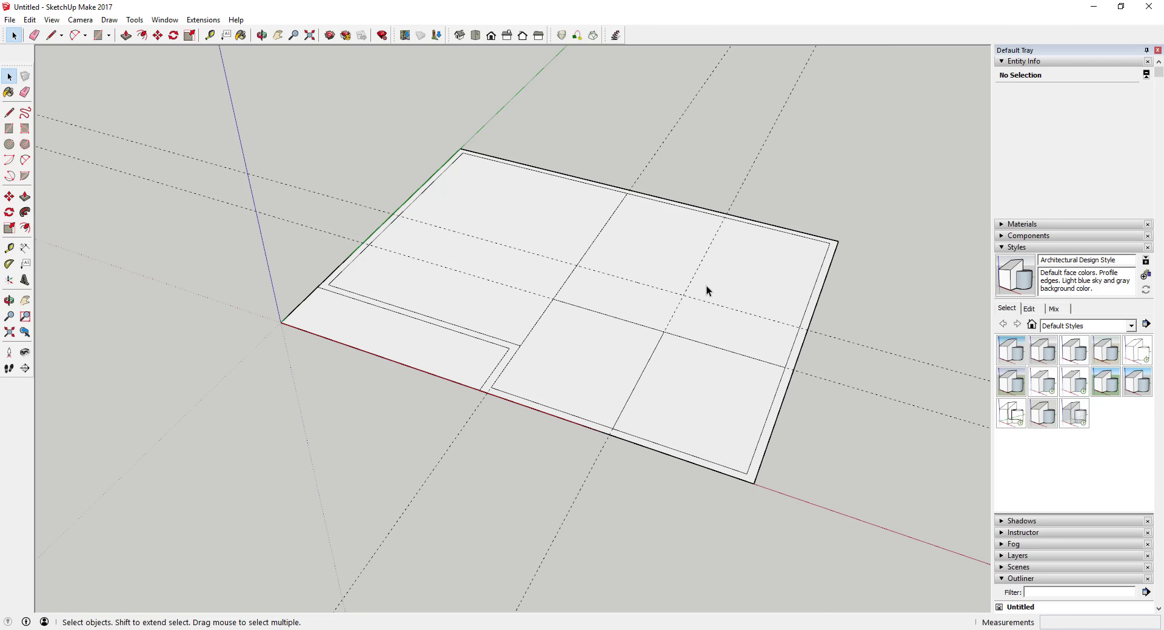
- Erase the cross guide running along the 9-foot partition line
{"action": "key", "text": "r"}
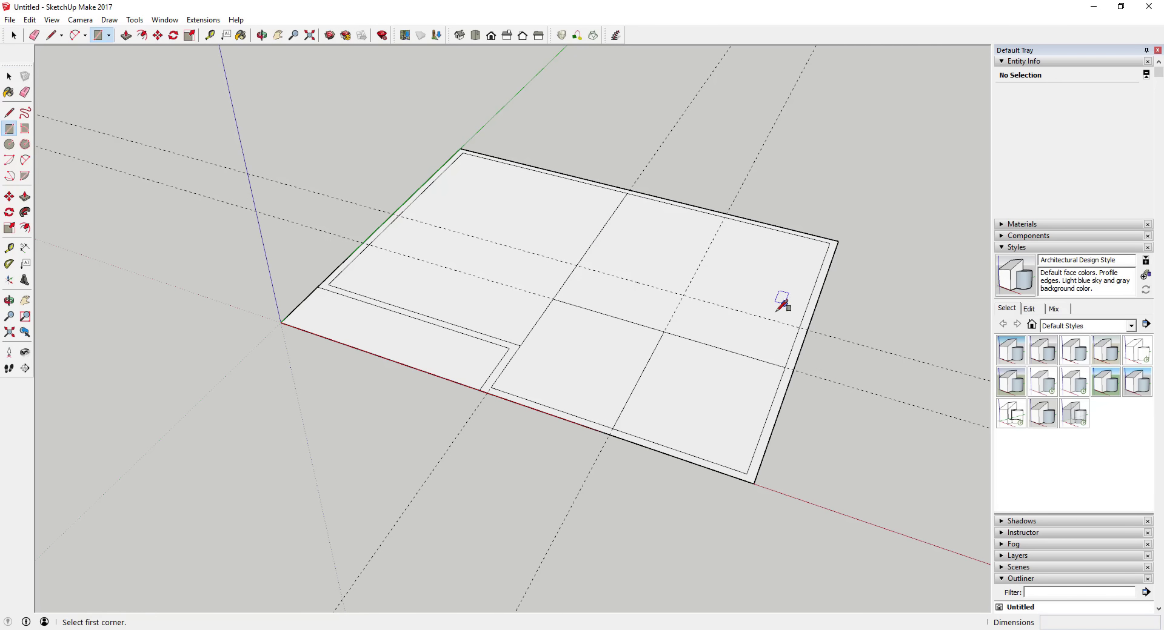
{"action": "key", "text": "space"}
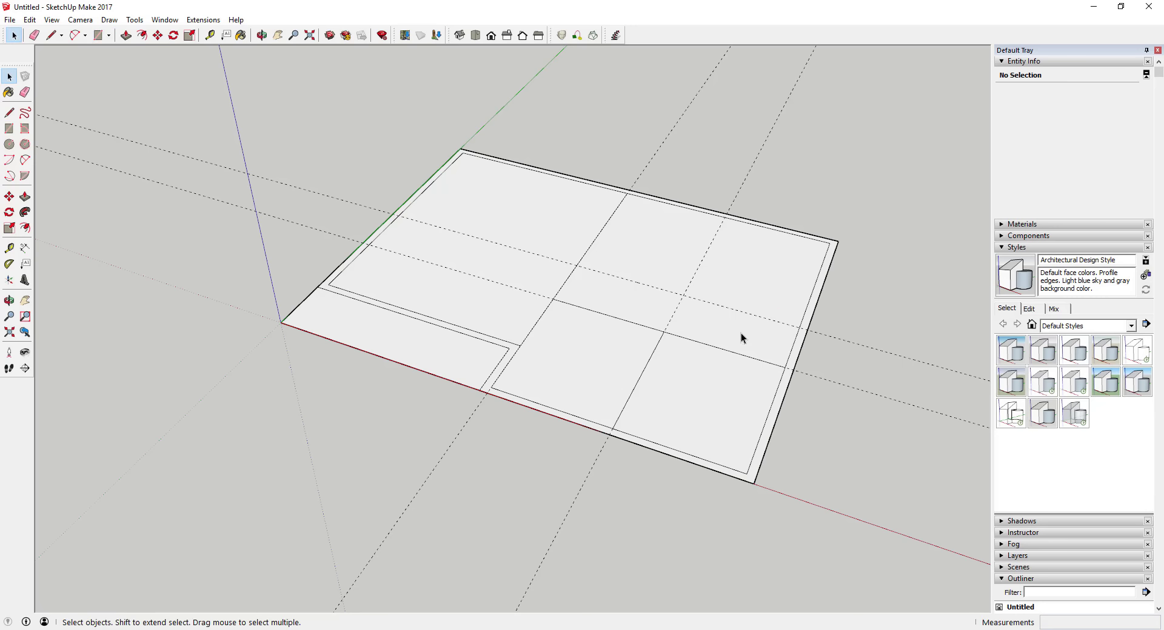
{"action": "left_click", "coordinate": [695, 169]}
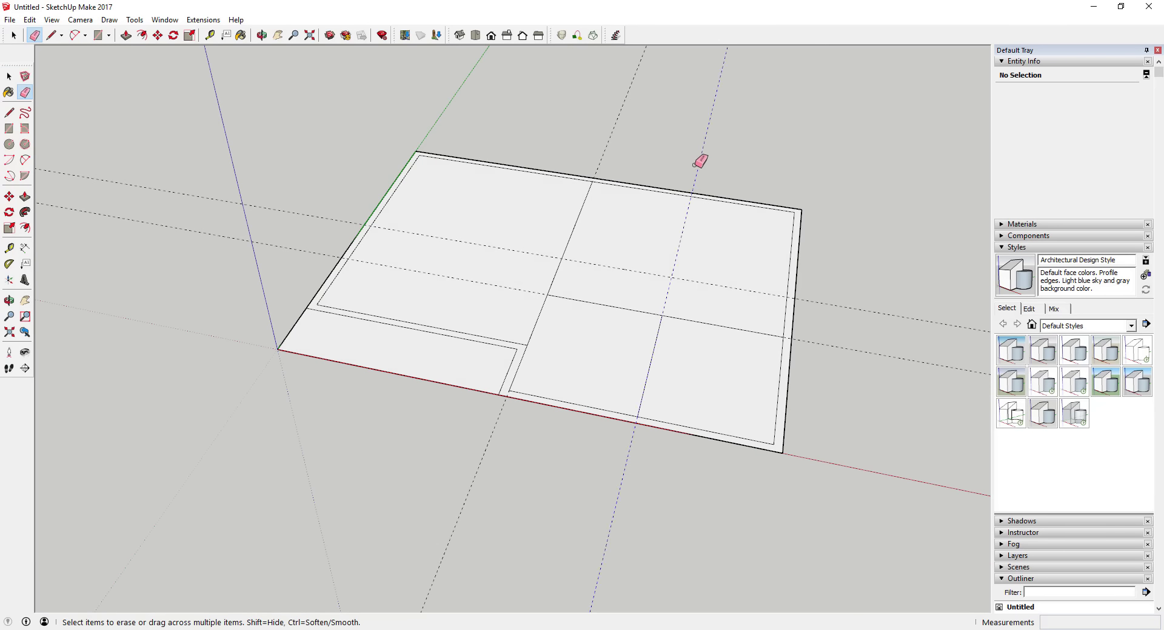
{"action": "key", "text": "space"}
- Place a guide 6 feet inward from the inner edge of the side wall opposite the notch
{"action": "key", "text": "t"}
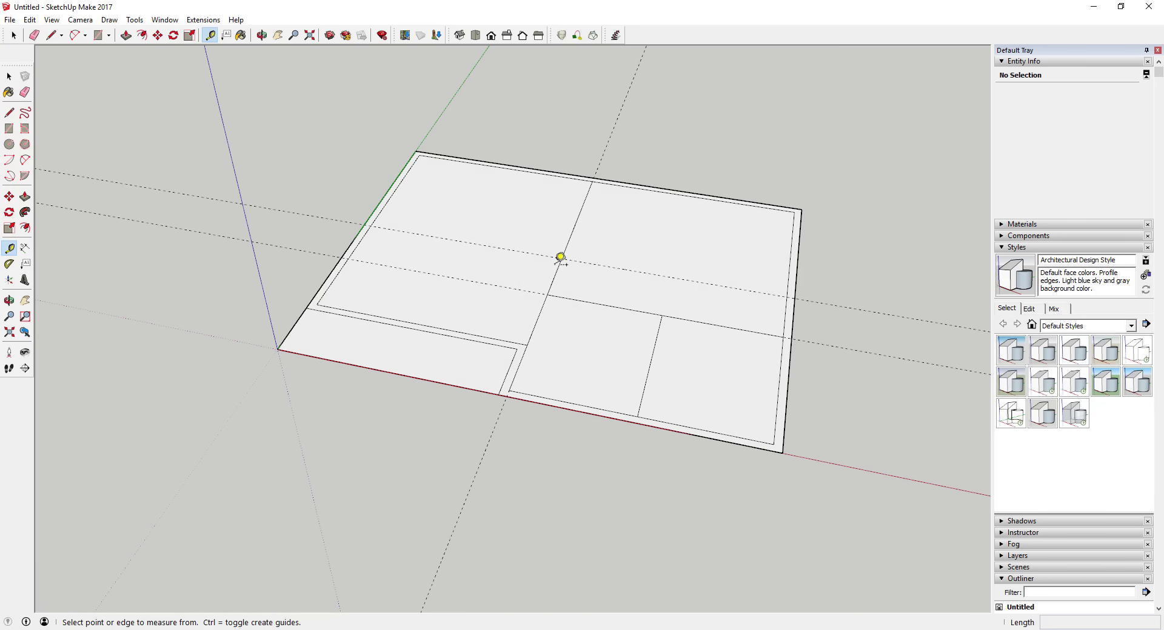
{"action": "left_click", "coordinate": [791, 247]}
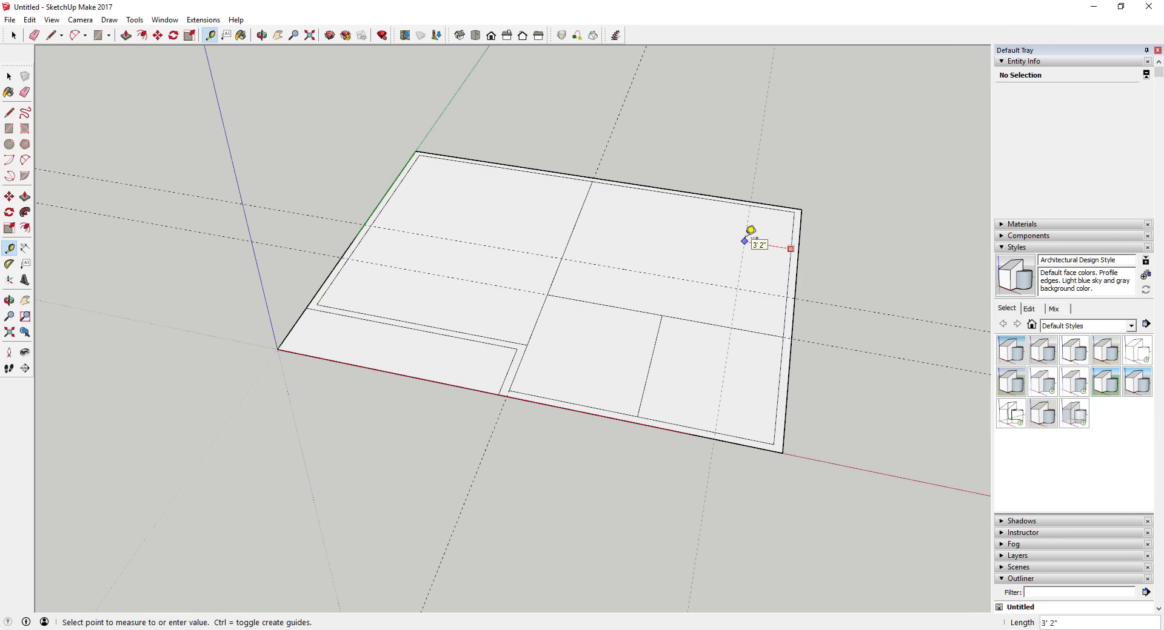
{"action": "type", "text": "6'"}
{"action": "key", "text": "Return"}
{"action": "key", "text": "space"}
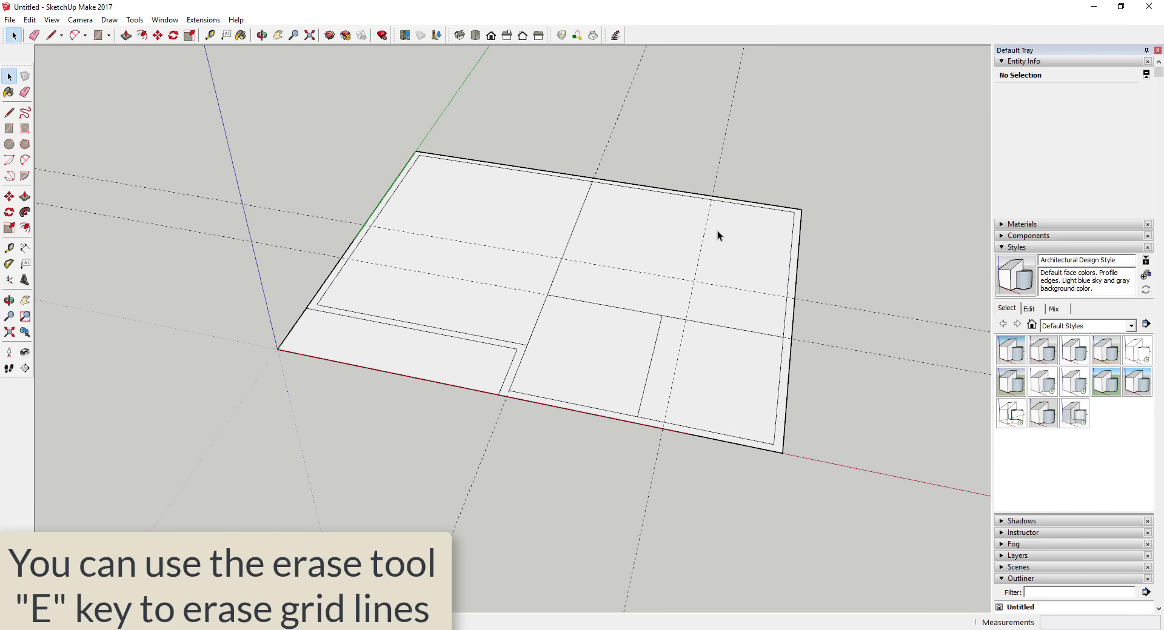
- Draw two adjoining rear room rectangles on the guides, a 10' by 6' one at the side wall and one reaching the dividing line
{"action": "key", "text": "r"}
{"action": "left_click", "coordinate": [694, 281]}
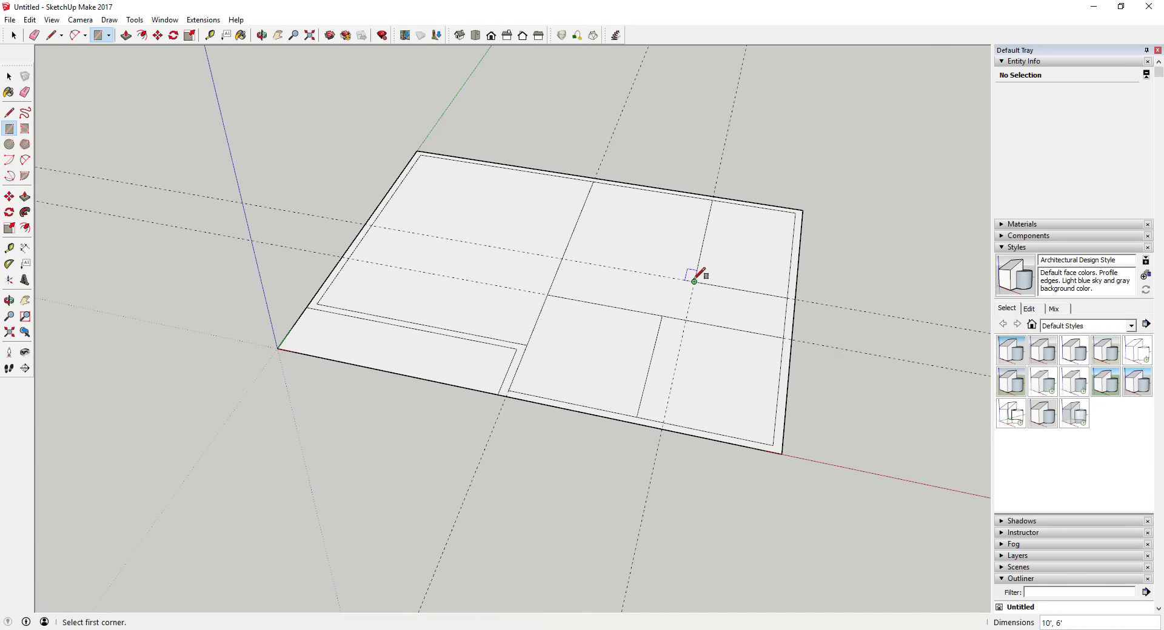
{"action": "left_click", "coordinate": [609, 187]}
{"action": "key", "text": "space"}
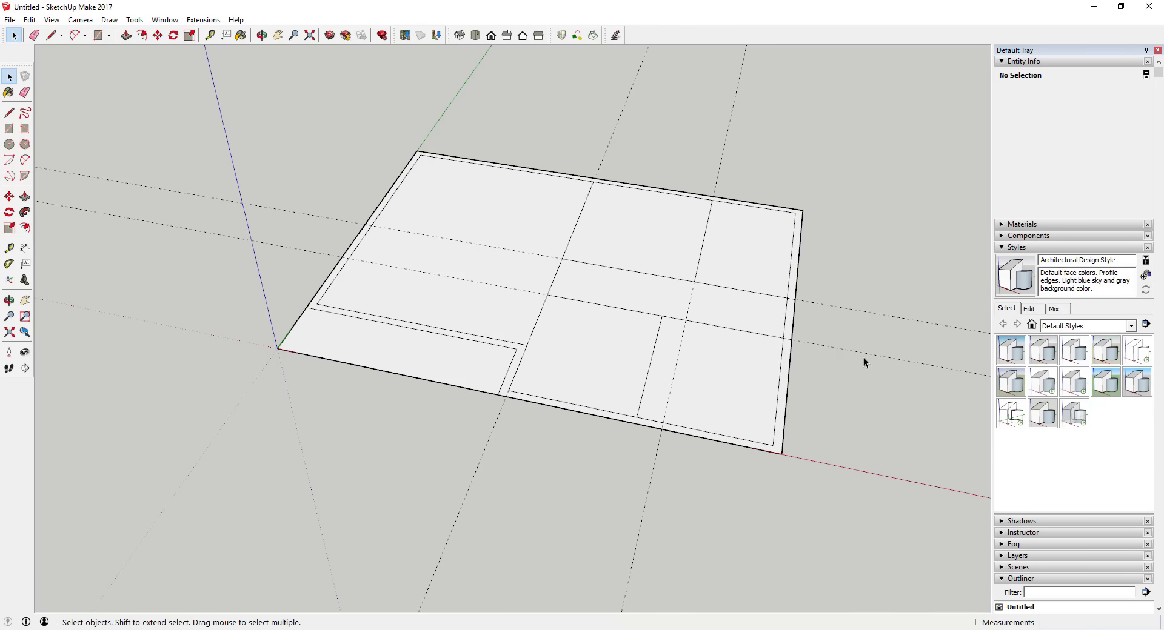
- Erase all remaining construction guides around the floor plan
{"action": "mouse_move", "coordinate": [863, 358]}
{"action": "middle_mouse_down"}
{"action": "mouse_move", "coordinate": [704, 309]}
{"action": "mouse_move", "coordinate": [635, 309]}
{"action": "middle_mouse_up"}
{"action": "key", "text": "e"}
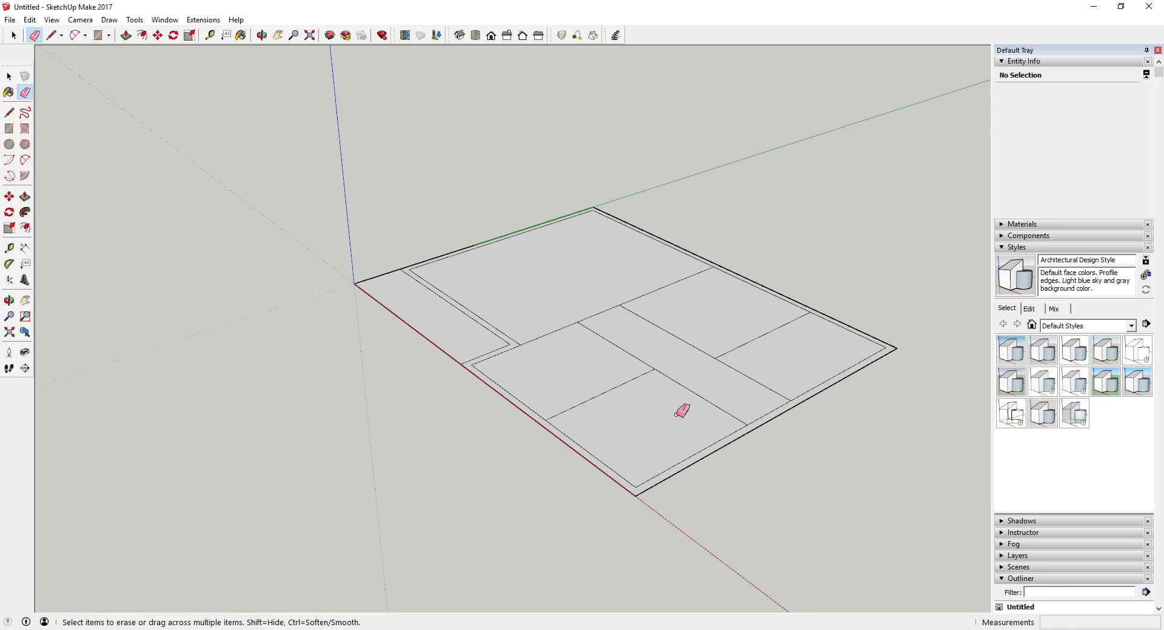
{"action": "mouse_move", "coordinate": [681, 412]}
{"action": "middle_mouse_down"}
{"action": "mouse_move", "coordinate": [748, 459]}
{"action": "mouse_move", "coordinate": [675, 372]}
{"action": "middle_mouse_up"}
{"action": "scroll", "coordinate": [662, 312], "scroll_direction": "up", "scroll_amount": 3}
{"action": "key", "text": "space"}
{"action": "scroll", "coordinate": [664, 311], "scroll_direction": "down", "scroll_amount": 2}
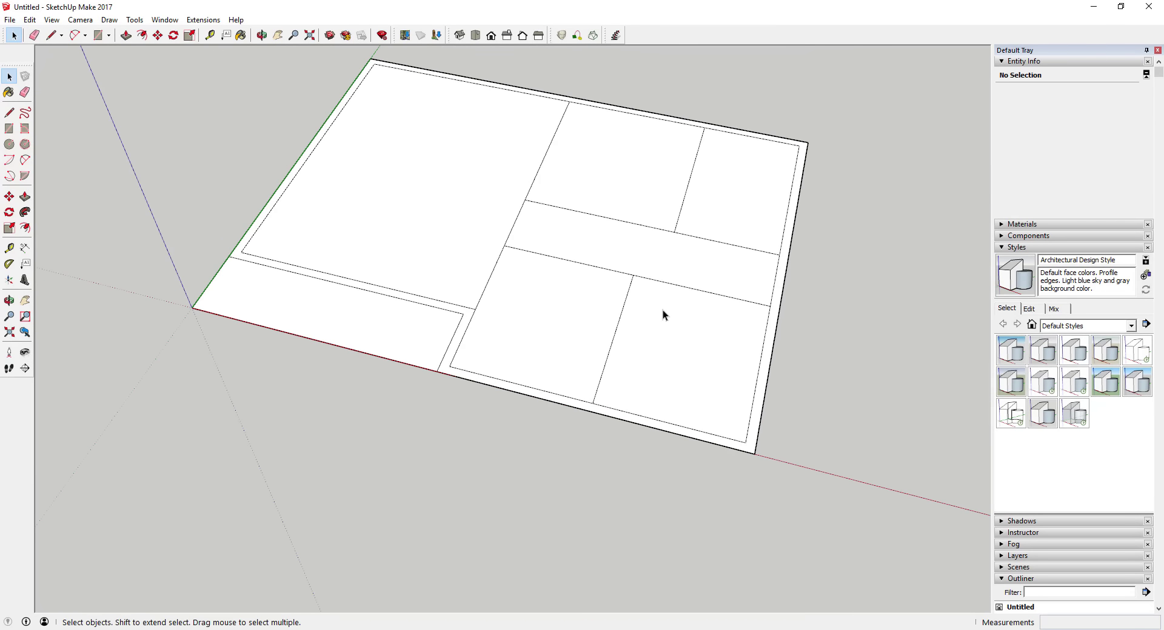
- Select all three segments of the 19-foot dividing line
{"action": "middle_click_drag", "start_coordinate": [663, 311], "coordinate": [521, 290]}
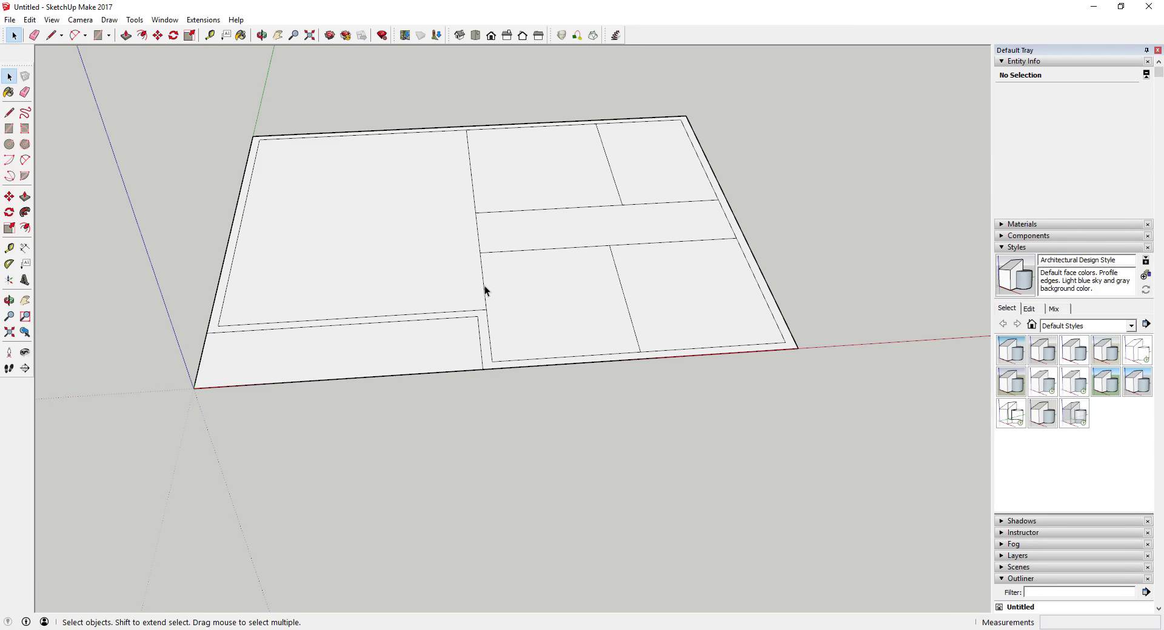
{"action": "left_click", "coordinate": [483, 261]}
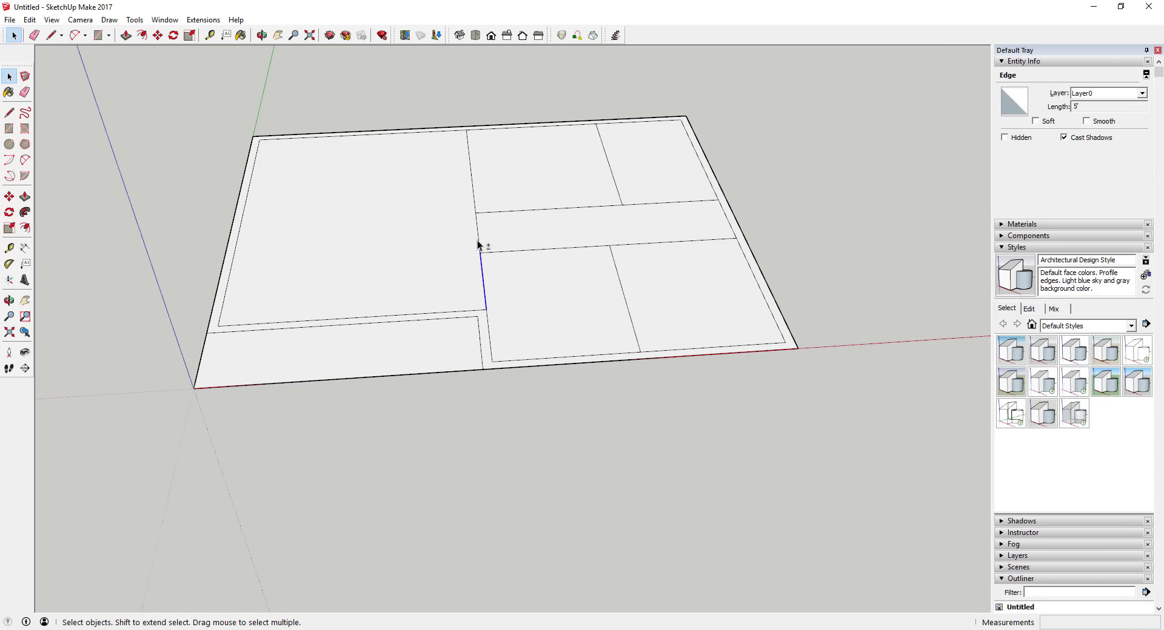
{"action": "left_click", "coordinate": [475, 191], "text": "shift"}
{"action": "key", "text": "m"}
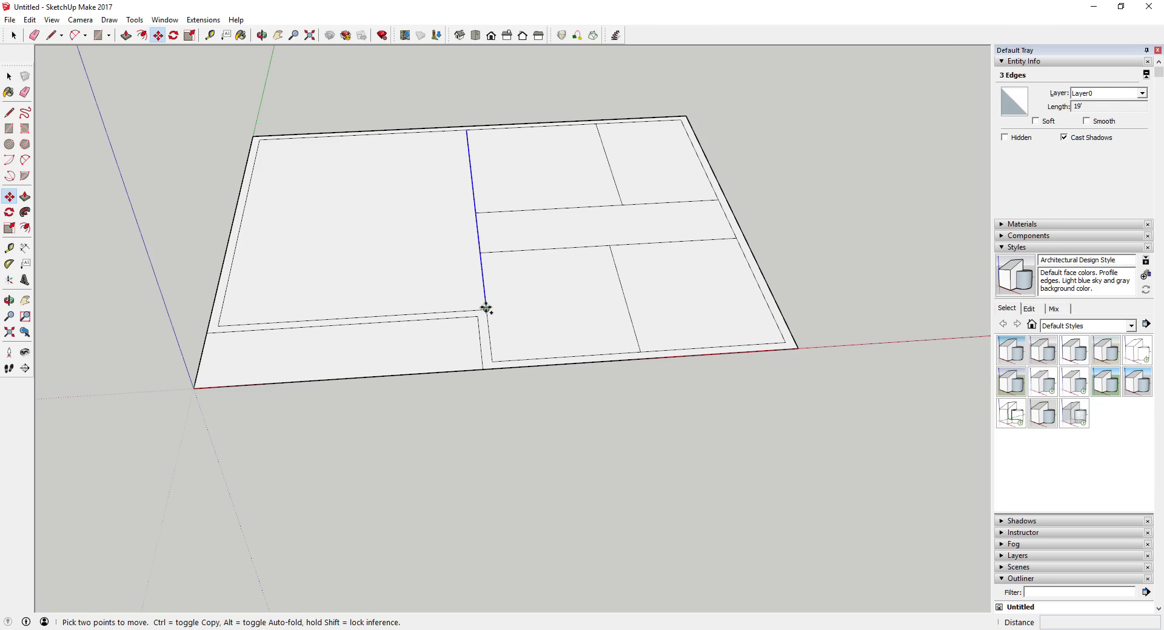
{"action": "left_click", "coordinate": [486, 309]}
{"action": "key", "text": "ctrl"}
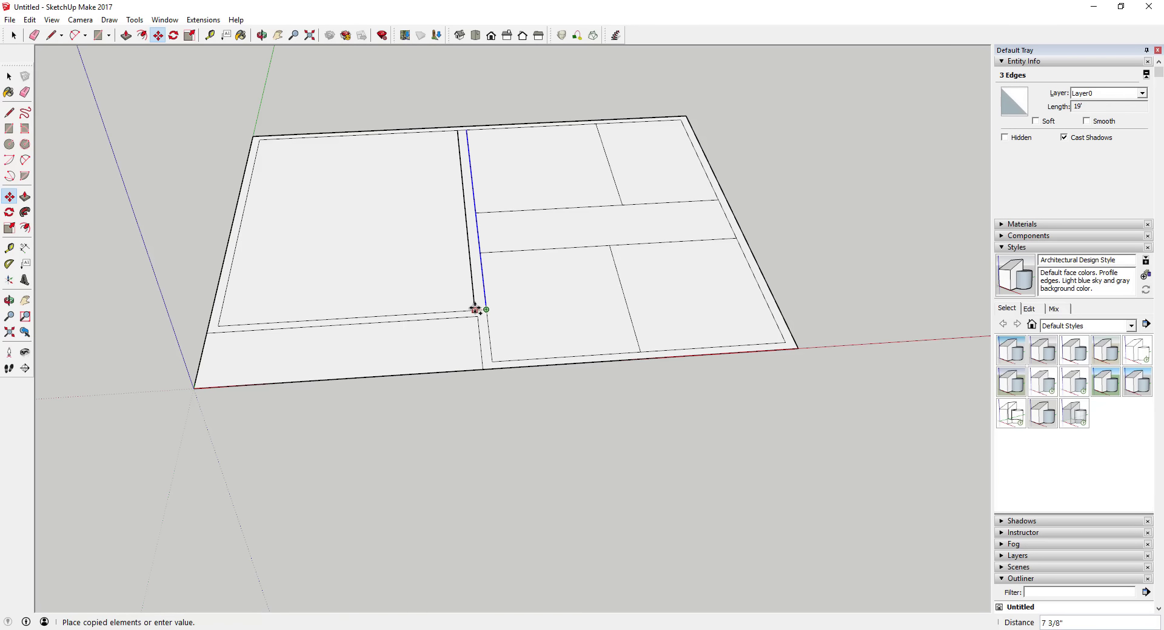
{"action": "key", "text": "space"}
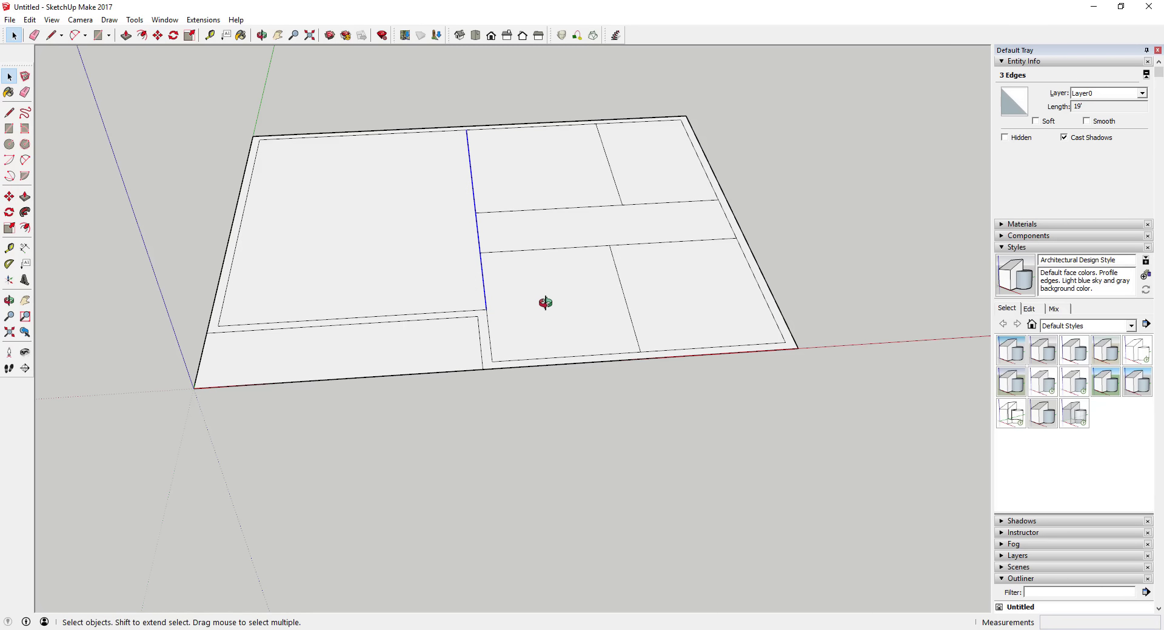
{"action": "middle_click_drag", "start_coordinate": [543, 302], "coordinate": [499, 273]}
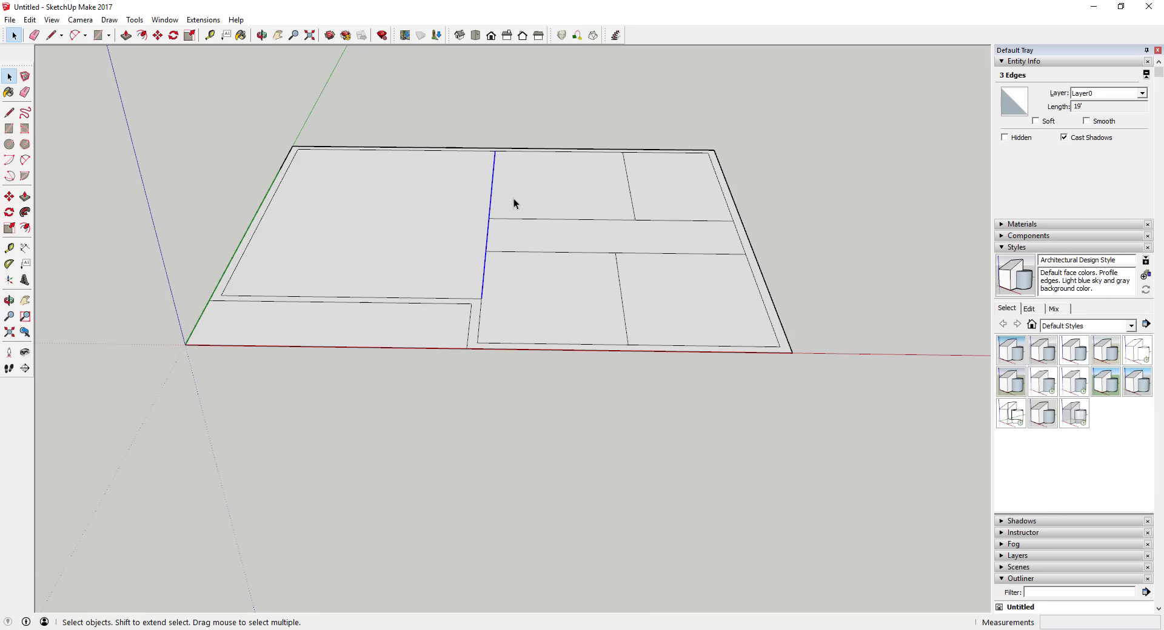
- Copy the selected dividing line 6 inches toward the large room behind the notch to form the wall's second edge
{"action": "key", "text": "m"}
{"action": "scroll", "coordinate": [482, 296], "scroll_direction": "up", "scroll_amount": 3}
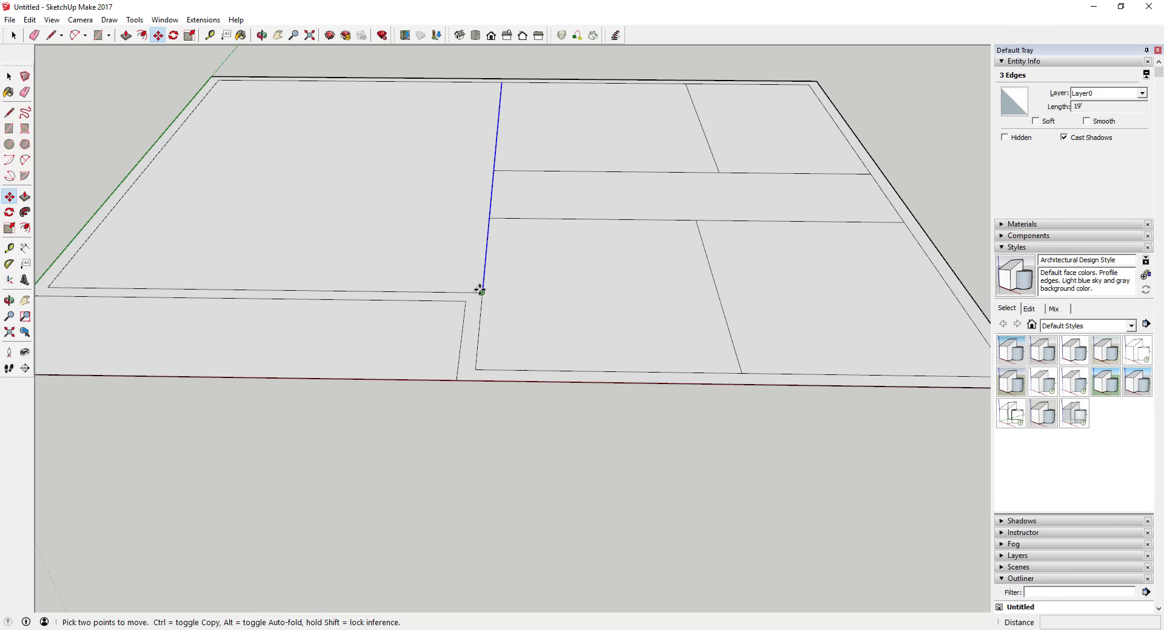
{"action": "left_click", "coordinate": [481, 291]}
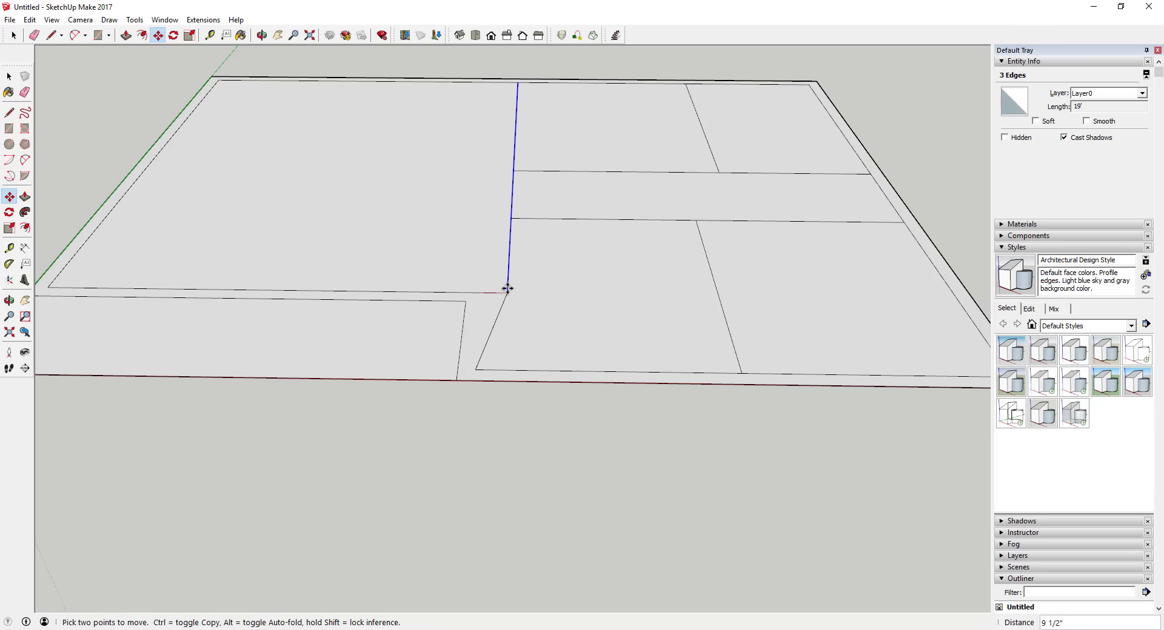
{"action": "key", "text": "ctrl"}
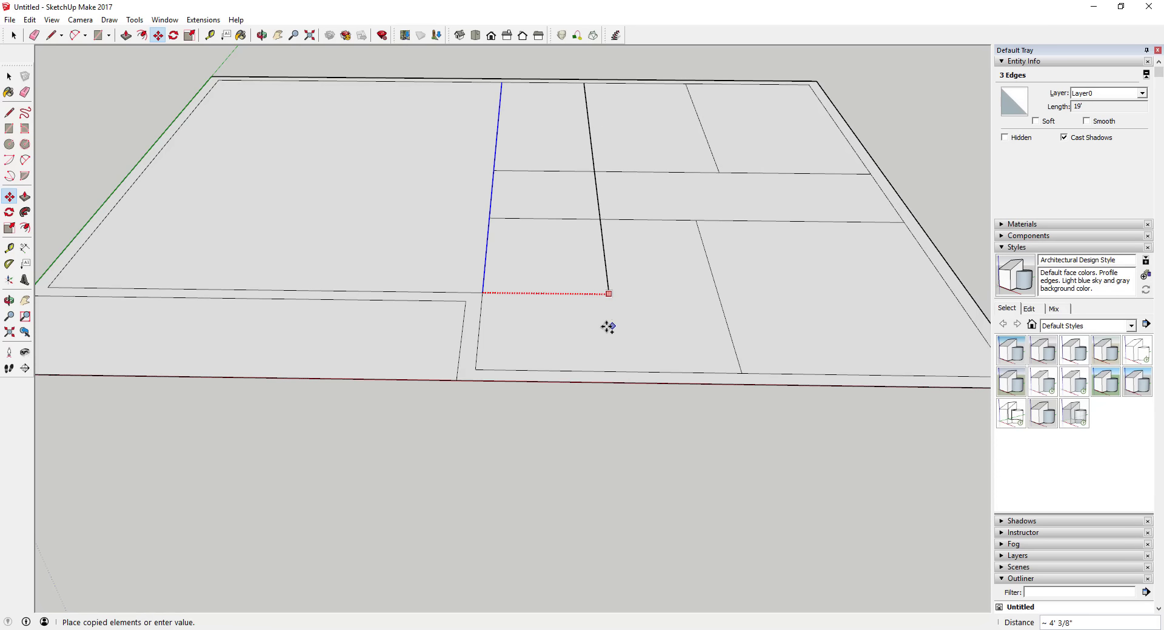
{"action": "left_click", "coordinate": [468, 293]}
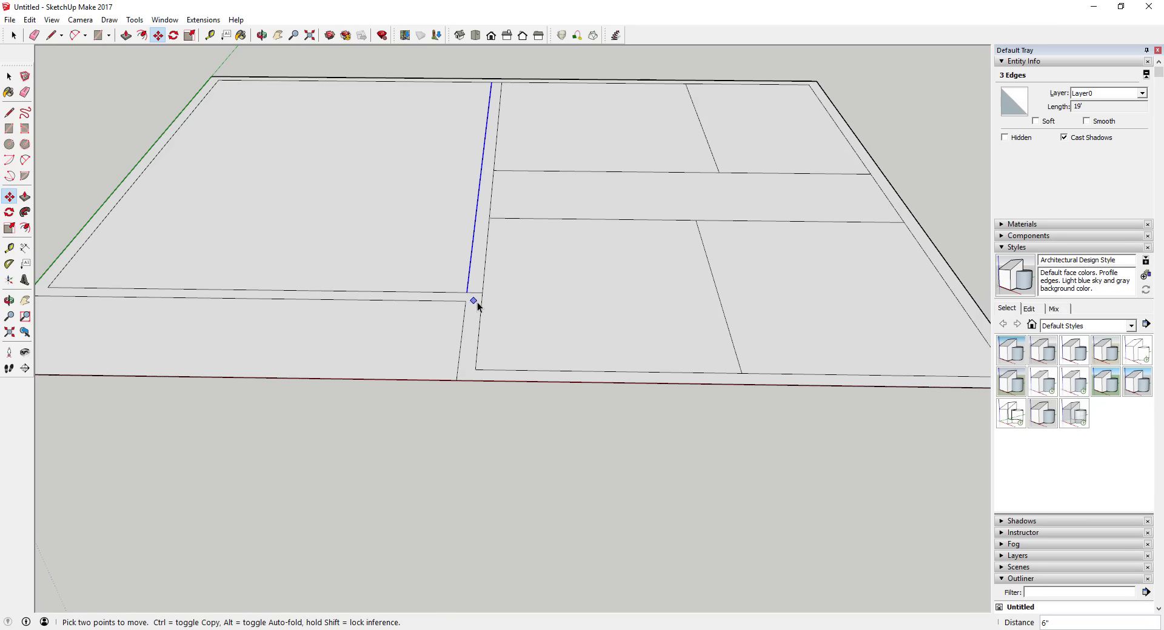
{"action": "key", "text": "space"}
- Offset the face of the small front room beside the notch inward by 6 inches
{"action": "mouse_move", "coordinate": [478, 302]}
{"action": "middle_mouse_down"}
{"action": "mouse_move", "coordinate": [509, 301]}
{"action": "mouse_move", "coordinate": [484, 297]}
{"action": "middle_mouse_up"}
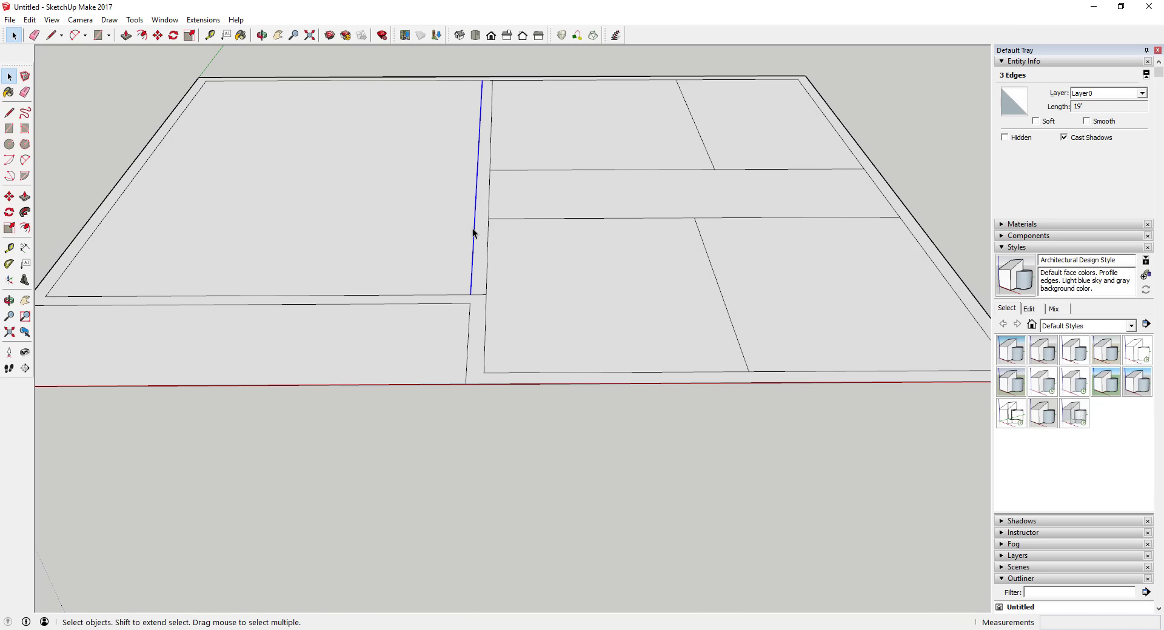
{"action": "scroll", "coordinate": [653, 206], "scroll_direction": "down", "scroll_amount": 3}
{"action": "scroll", "coordinate": [621, 301], "scroll_direction": "up", "scroll_amount": 4}
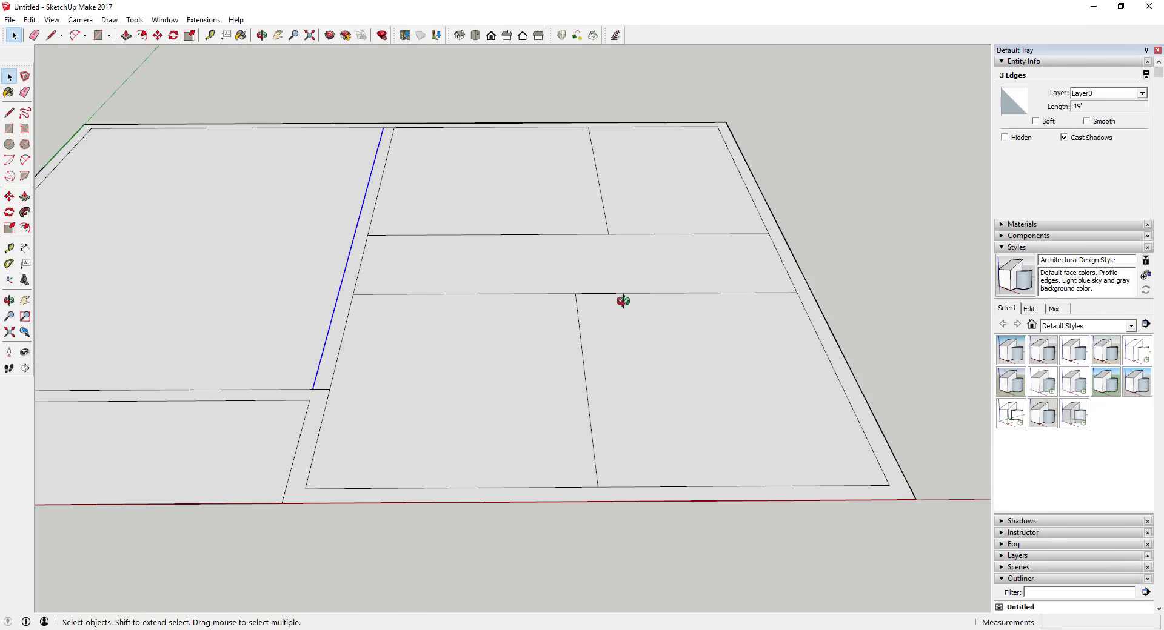
{"action": "middle_click_drag", "start_coordinate": [621, 302], "coordinate": [540, 297]}
{"action": "left_click", "coordinate": [540, 293]}
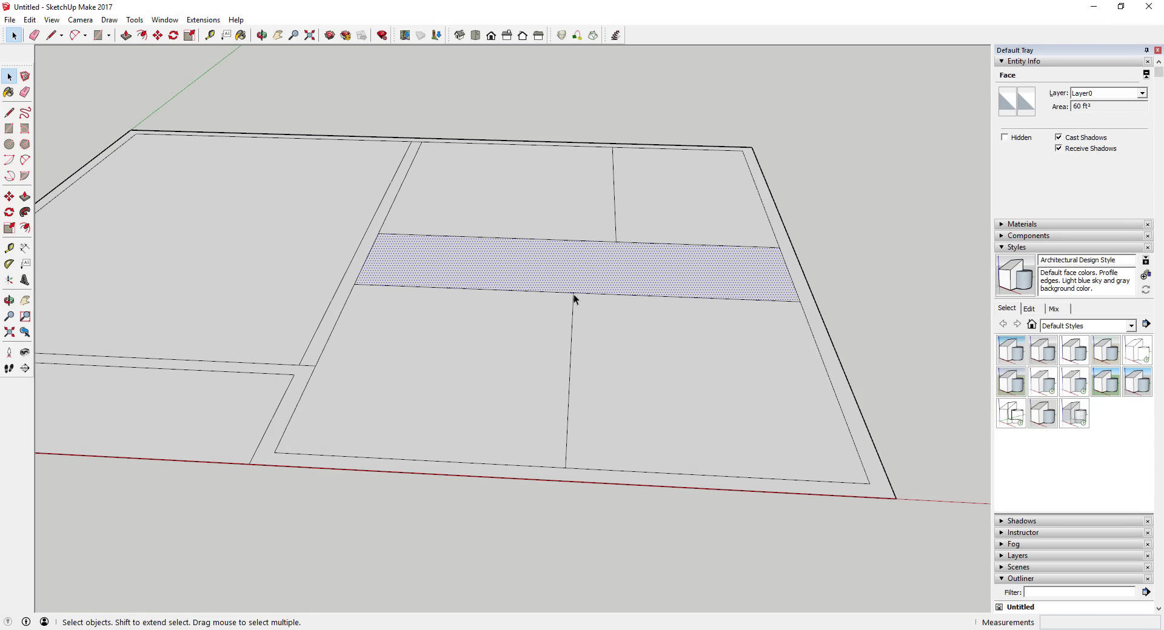
{"action": "left_click", "coordinate": [552, 322]}
{"action": "key", "text": "f"}
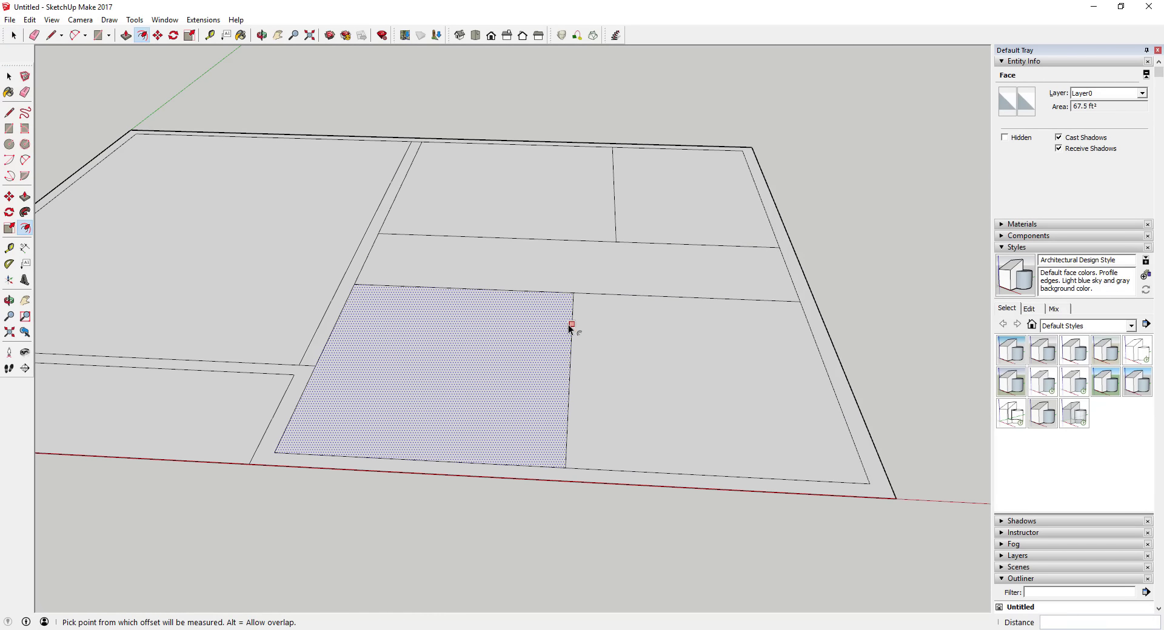
{"action": "left_click", "coordinate": [568, 325]}
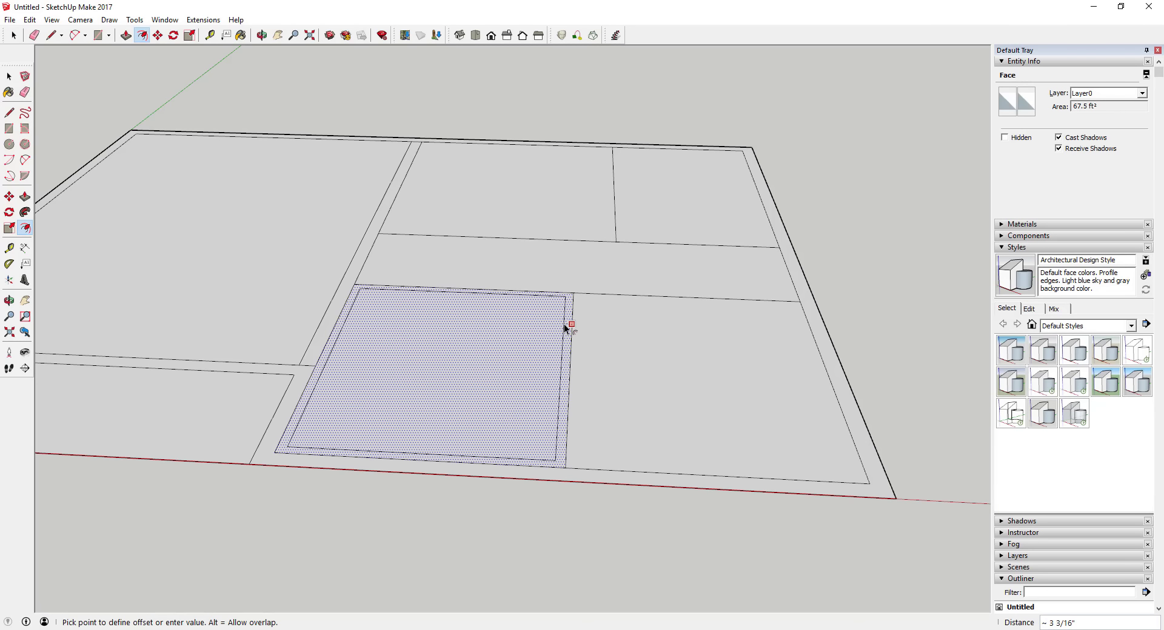
{"action": "key", "text": "Return"}
{"action": "key", "text": "space"}
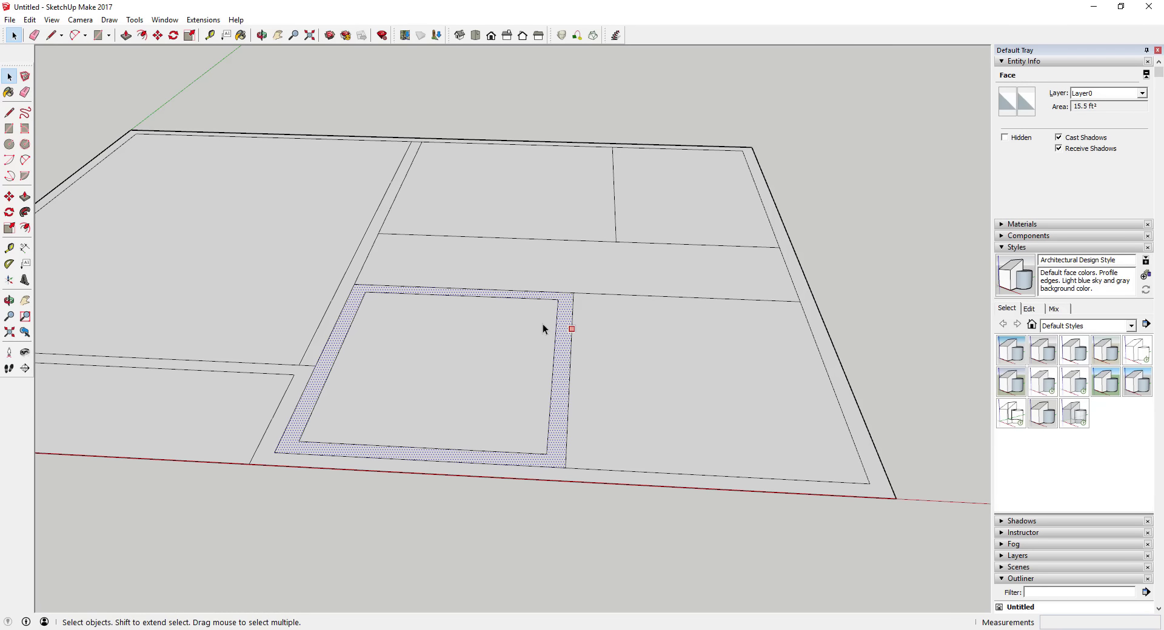
- Draw short lines extending the offset outline from its rear corner to the dividing line and from its front corner to the front wall edge
{"action": "key", "text": "l"}
{"action": "left_click", "coordinate": [365, 292]}
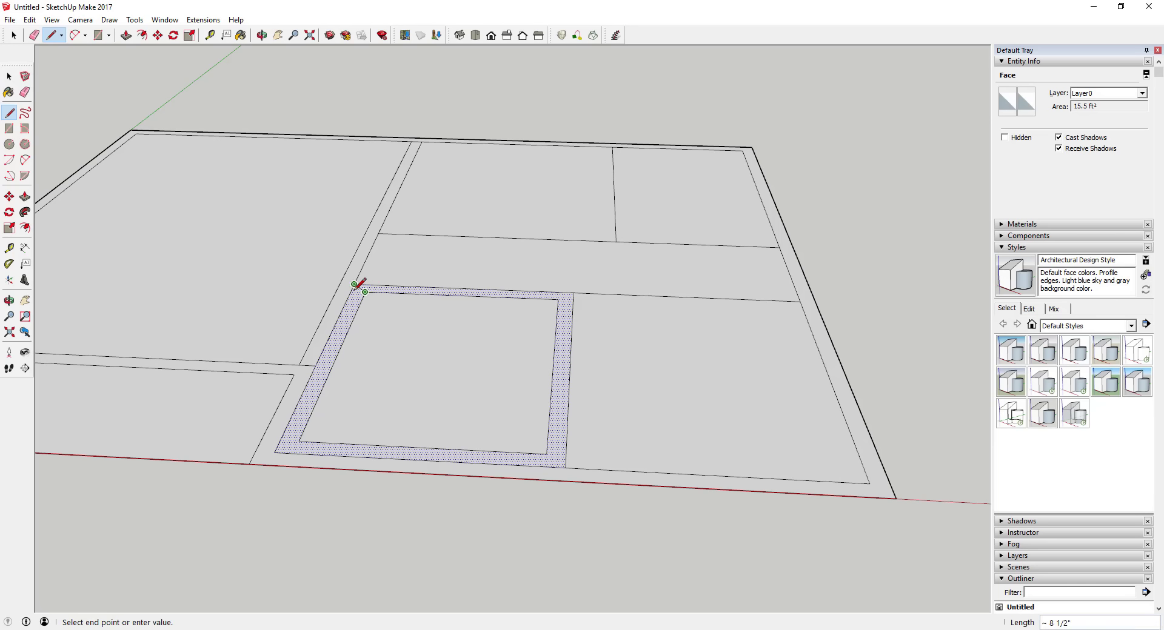
{"action": "key", "text": "space"}
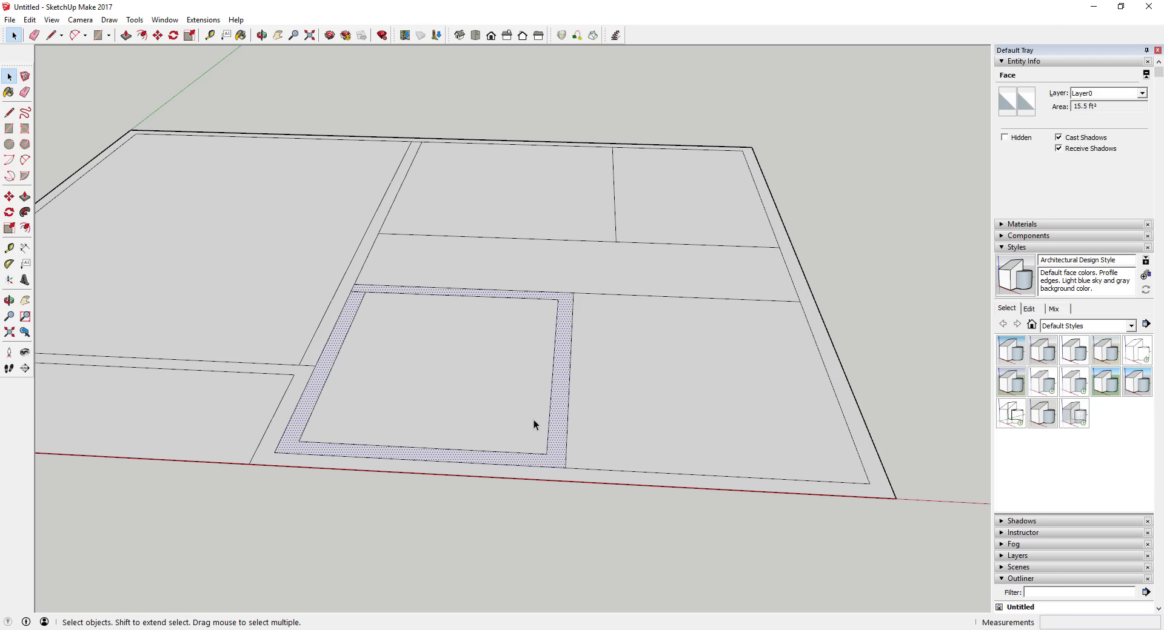
{"action": "key", "text": "l"}
{"action": "left_click", "coordinate": [546, 454]}
{"action": "left_click", "coordinate": [546, 466]}
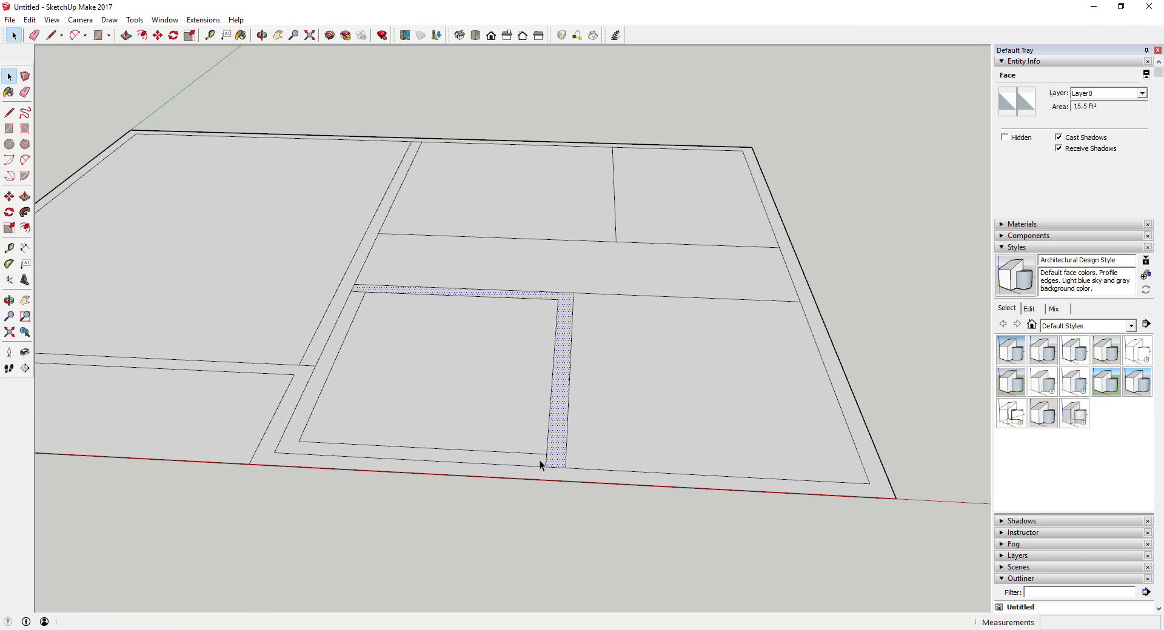
- Erase the surplus offset edges along the dividing line and front wall, plus the short segments closing off the new partition walls
{"action": "key", "text": "e"}
{"action": "left_click", "coordinate": [334, 365]}
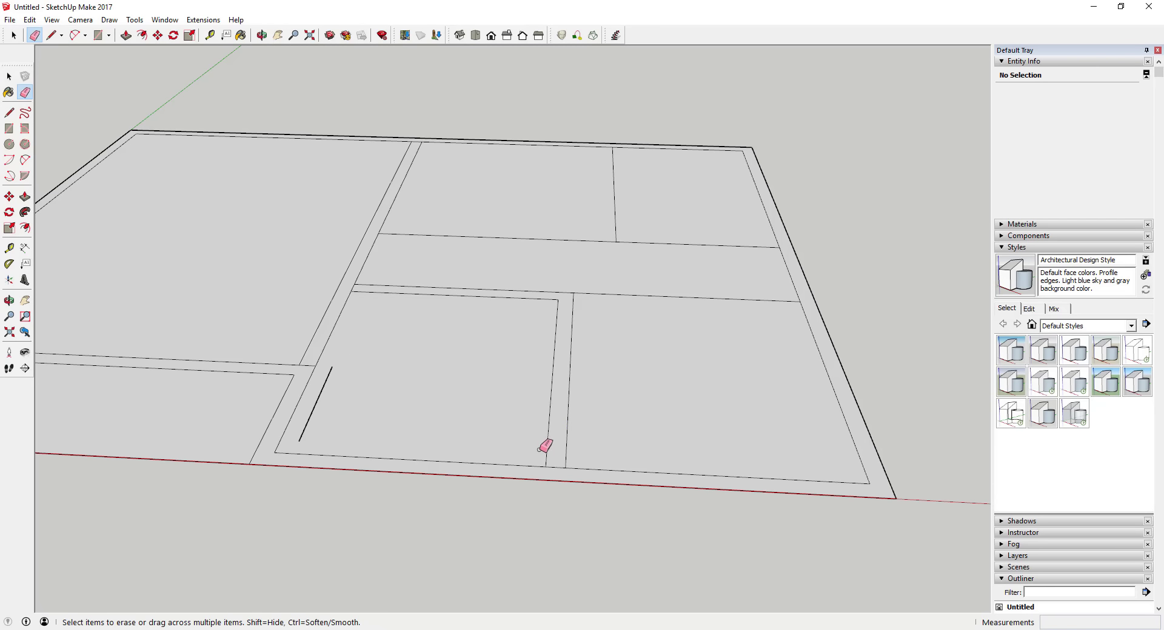
{"action": "left_click", "coordinate": [324, 400]}
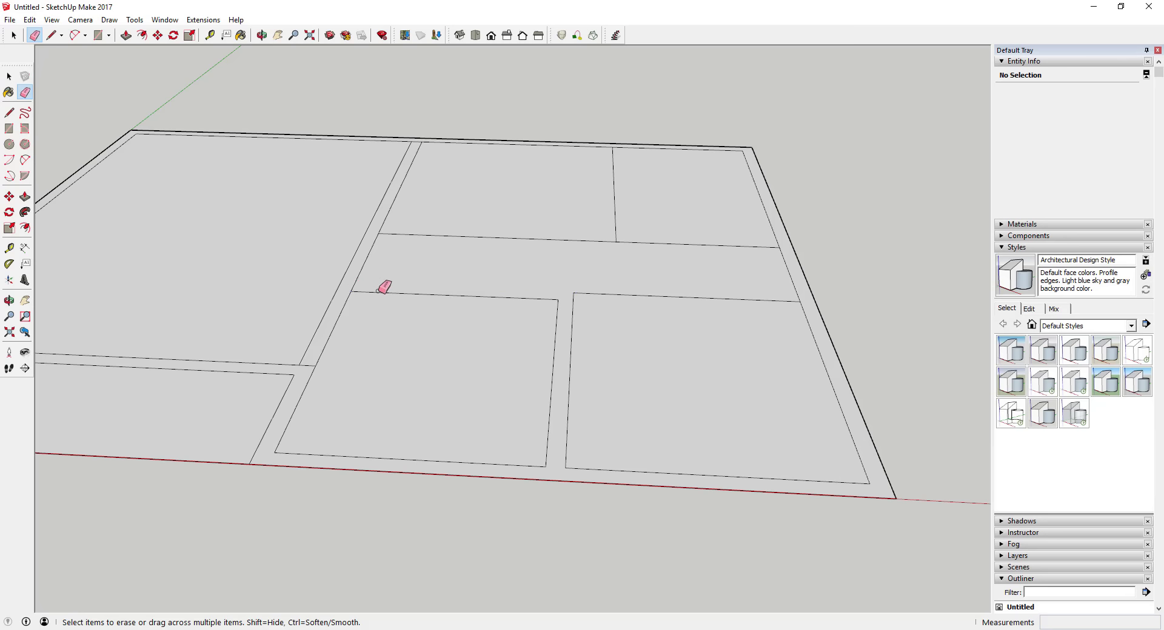
{"action": "scroll", "coordinate": [356, 287], "scroll_direction": "up", "scroll_amount": 3}
{"action": "scroll", "coordinate": [356, 288], "scroll_direction": "down", "scroll_amount": 5}
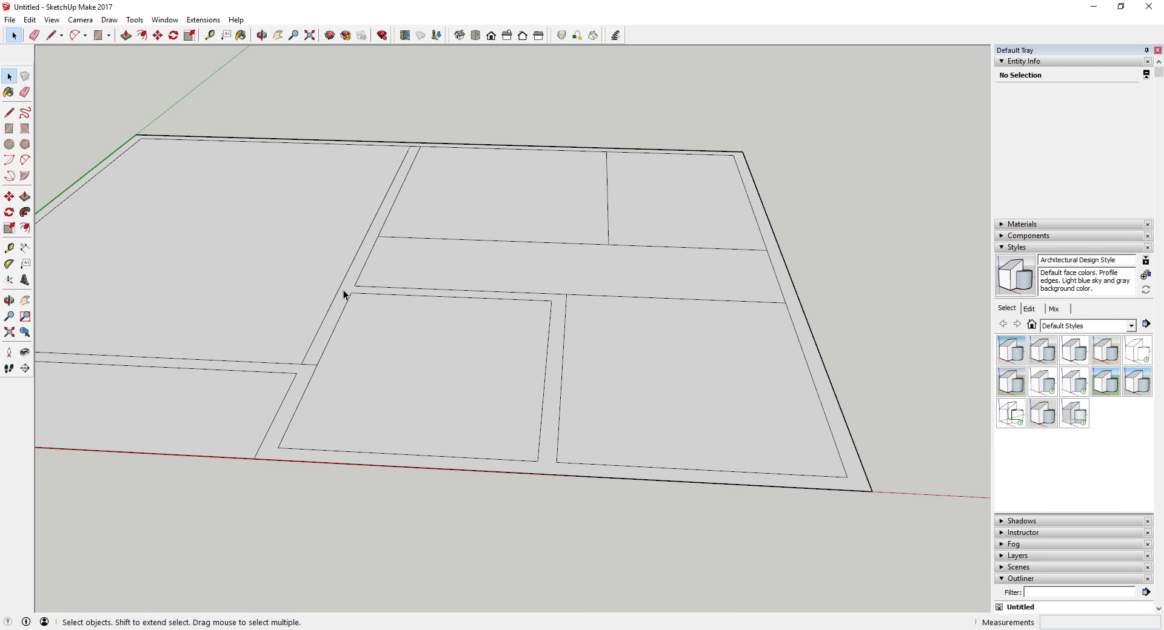
- Try to pull the connected wall face up about 2' 6"
{"action": "key", "text": "p"}
{"action": "left_click", "coordinate": [344, 290]}
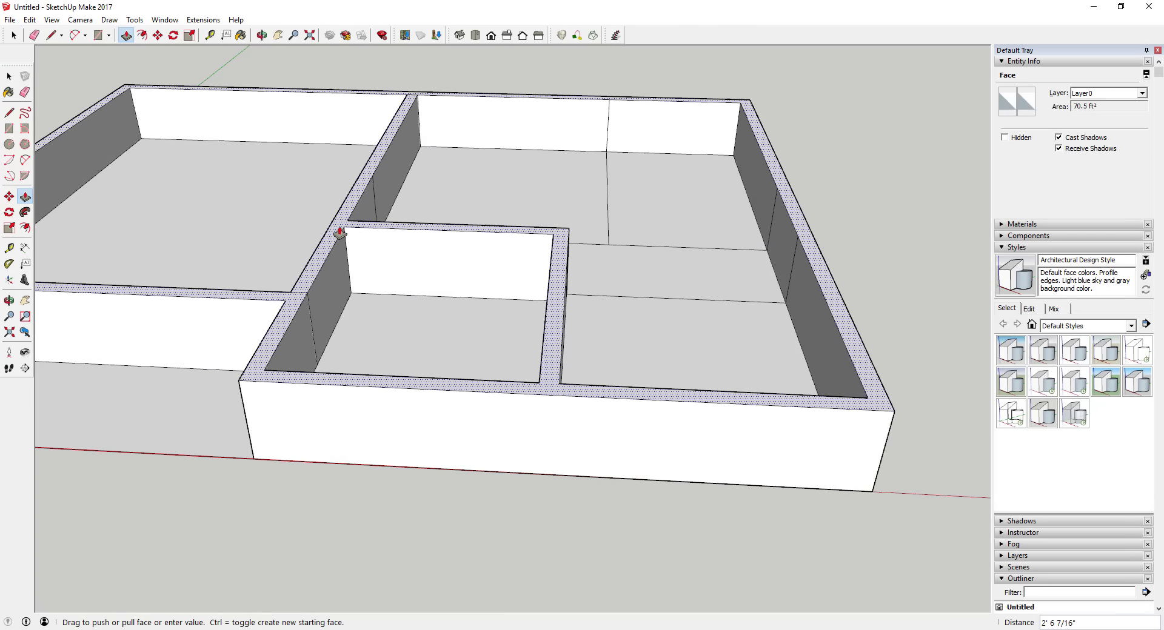
{"action": "key", "text": "space"}
- Erase the short edge crossing the dividing wall at the notch's inner corner
{"action": "key", "text": "e"}
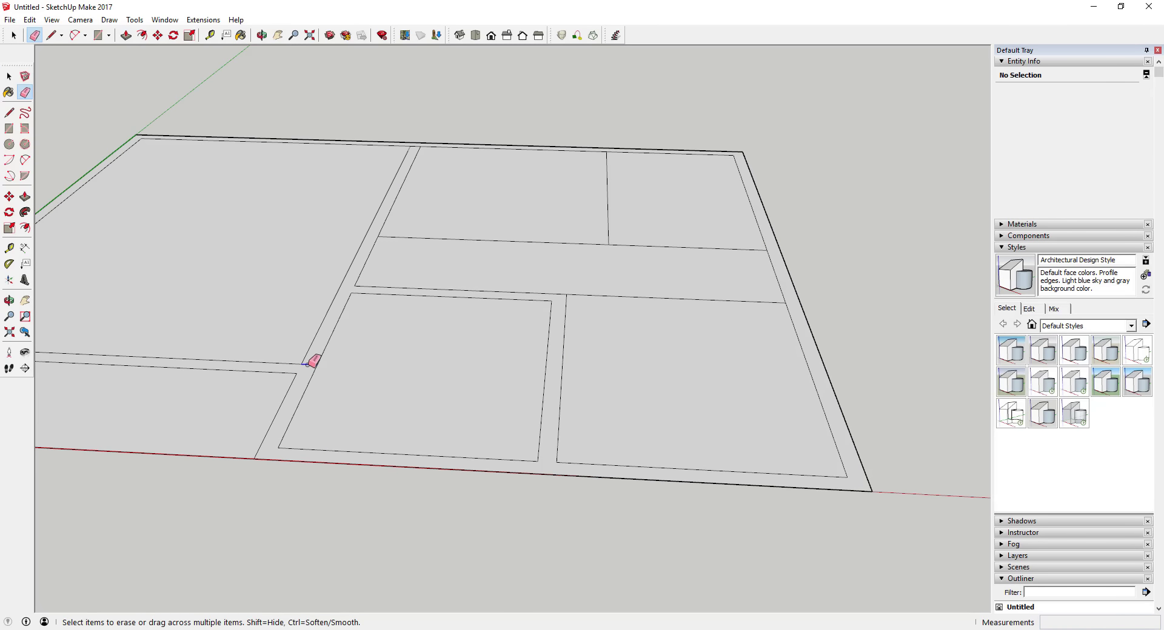
{"action": "key", "text": "space"}
{"action": "scroll", "coordinate": [555, 318], "scroll_direction": "down", "scroll_amount": 4}
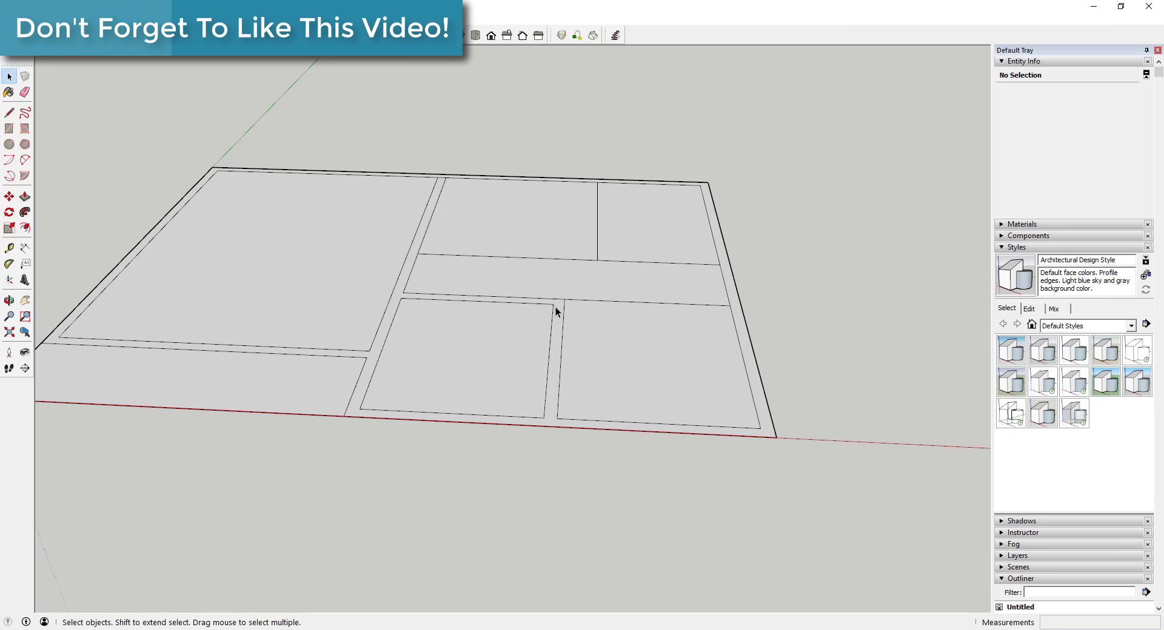
- Offset the outline of the front corner room inward, from its edge along the new partition
{"action": "key", "text": "f"}
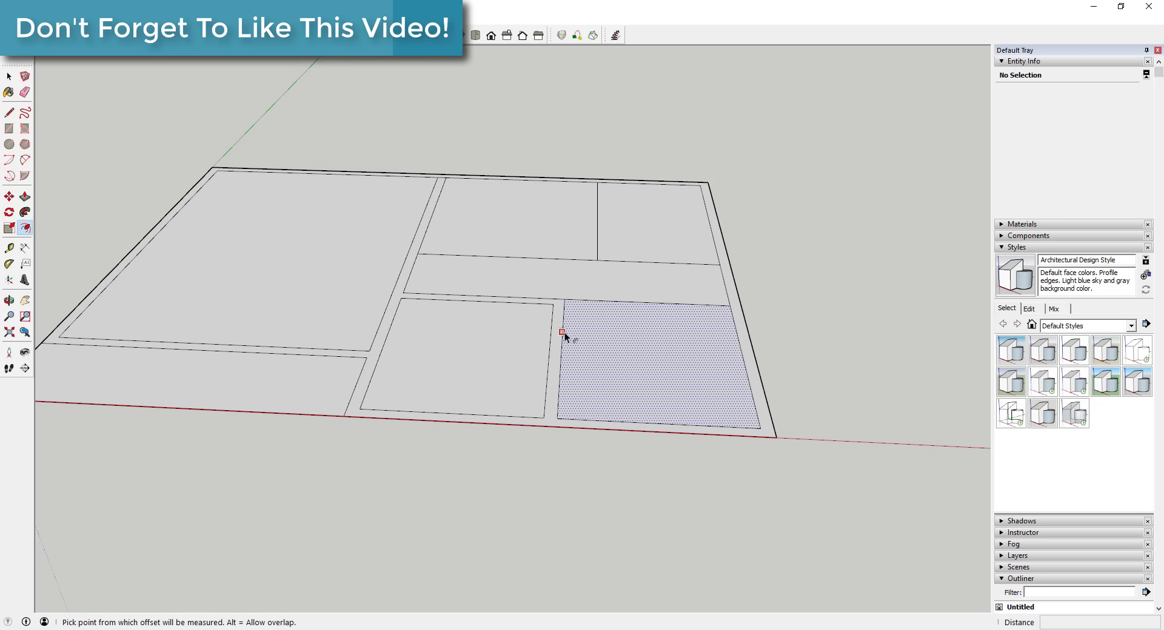
{"action": "left_click", "coordinate": [566, 332]}
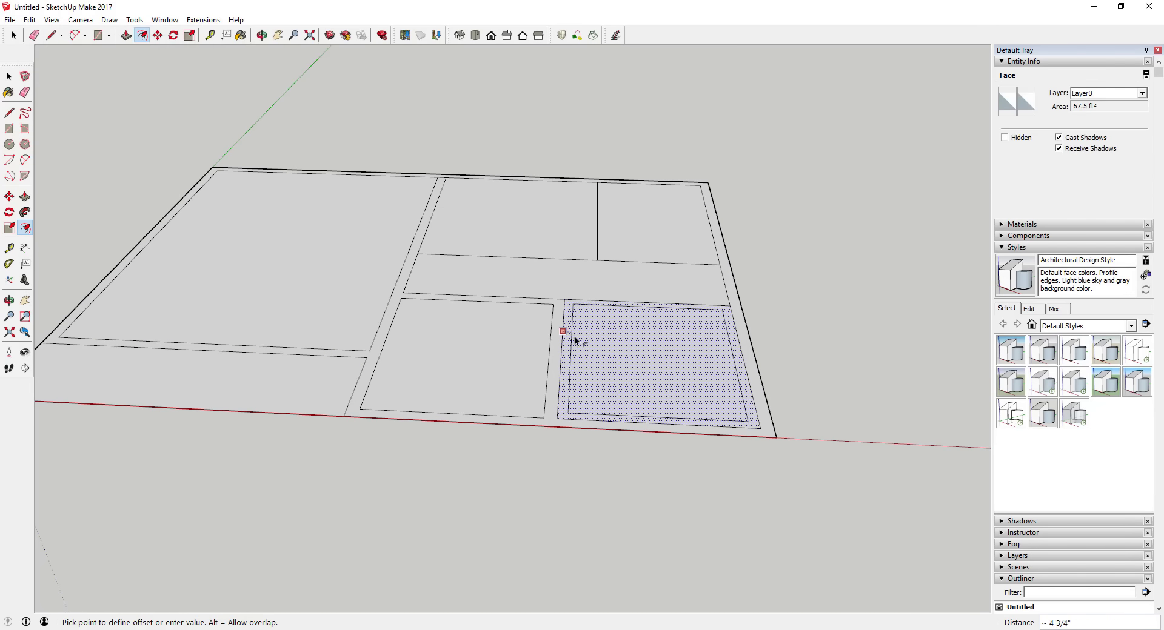
{"action": "left_click", "coordinate": [577, 336]}
{"action": "key", "text": "space"}
{"action": "scroll", "coordinate": [578, 326], "scroll_direction": "up", "scroll_amount": 3}
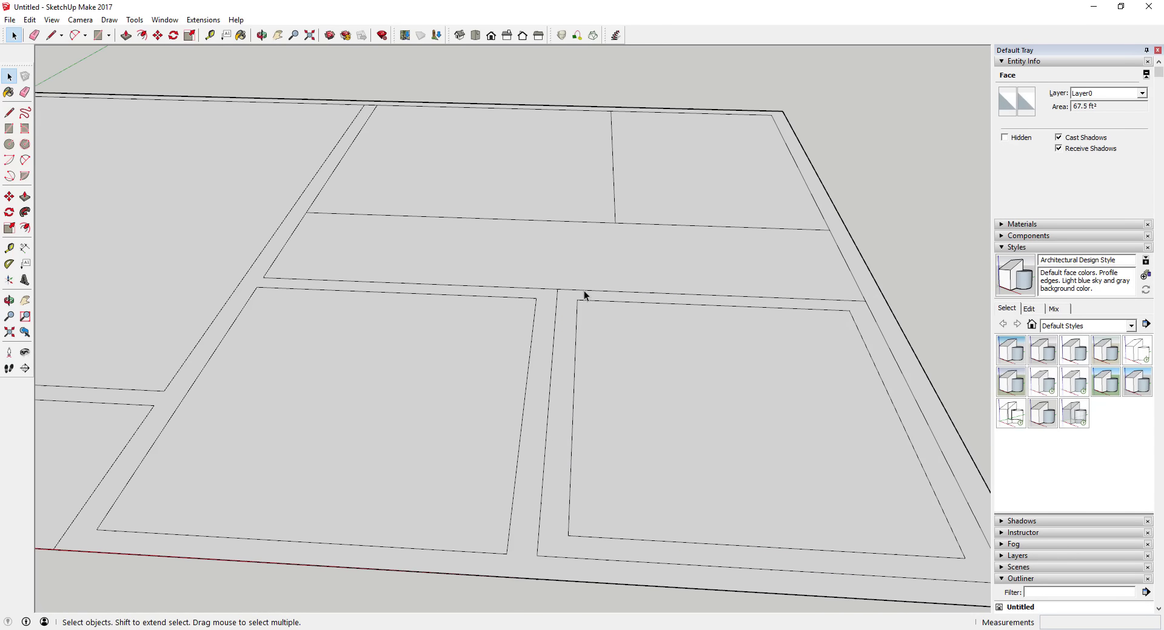
- Draw short lines extending the offset outline's rear edge to the partition edge and to the exterior wall's inner edge
{"action": "key", "text": "l"}
{"action": "left_click", "coordinate": [571, 301]}
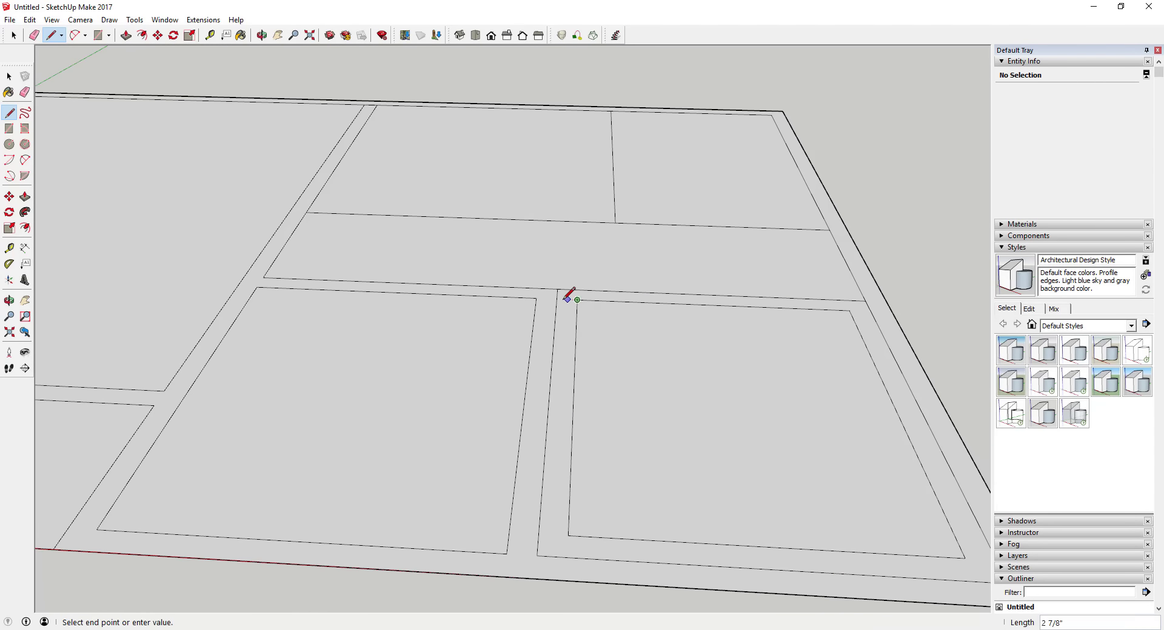
{"action": "left_click", "coordinate": [557, 297]}
{"action": "left_click", "coordinate": [849, 310]}
{"action": "left_click", "coordinate": [876, 311]}
{"action": "scroll", "coordinate": [709, 306], "scroll_direction": "down", "scroll_amount": 3}
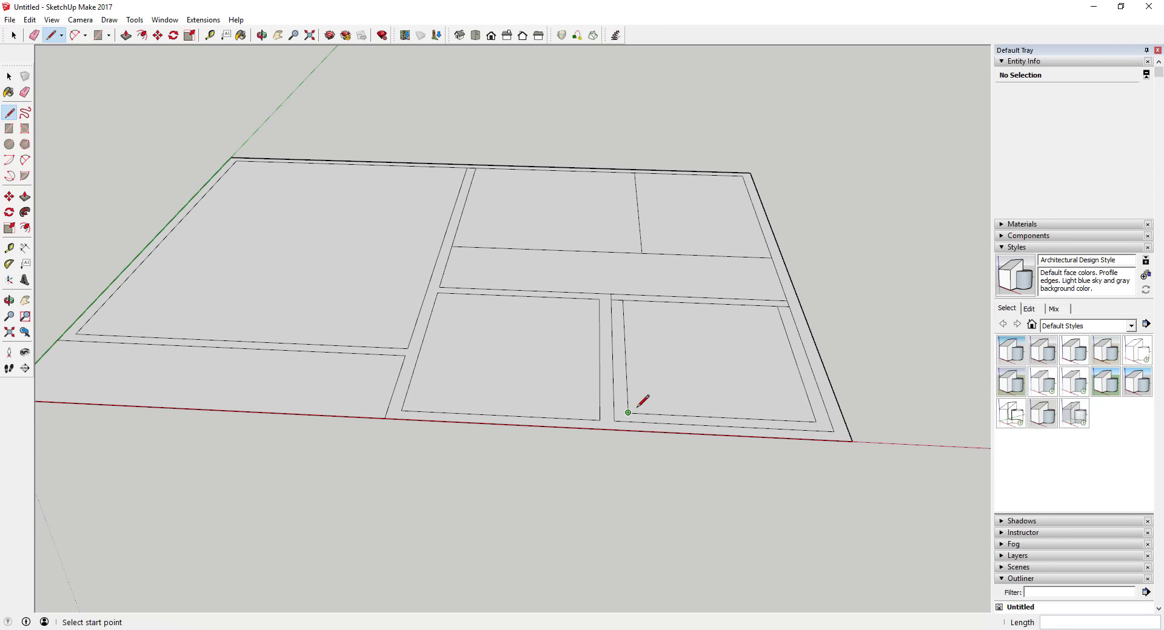
- Erase the front corner room's surplus offset edges along the partition and exterior walls, plus the short segments crossing the new wall
{"action": "key", "text": "e"}
{"action": "left_click_drag", "start_coordinate": [630, 410], "coordinate": [625, 403]}
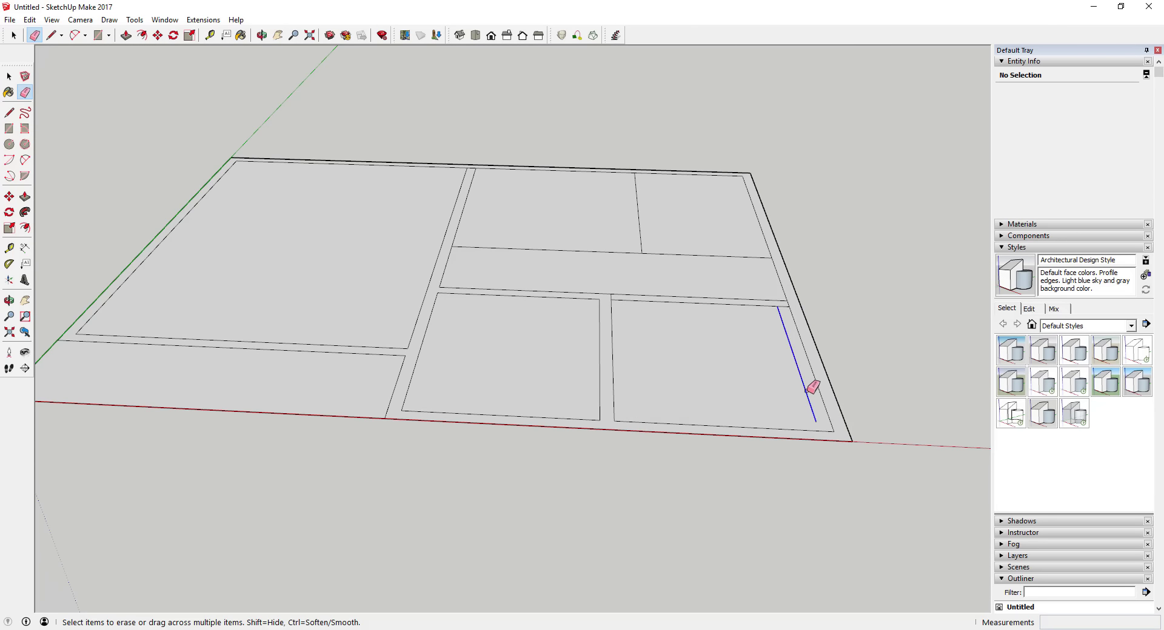
{"action": "scroll", "coordinate": [793, 288], "scroll_direction": "up", "scroll_amount": 3}
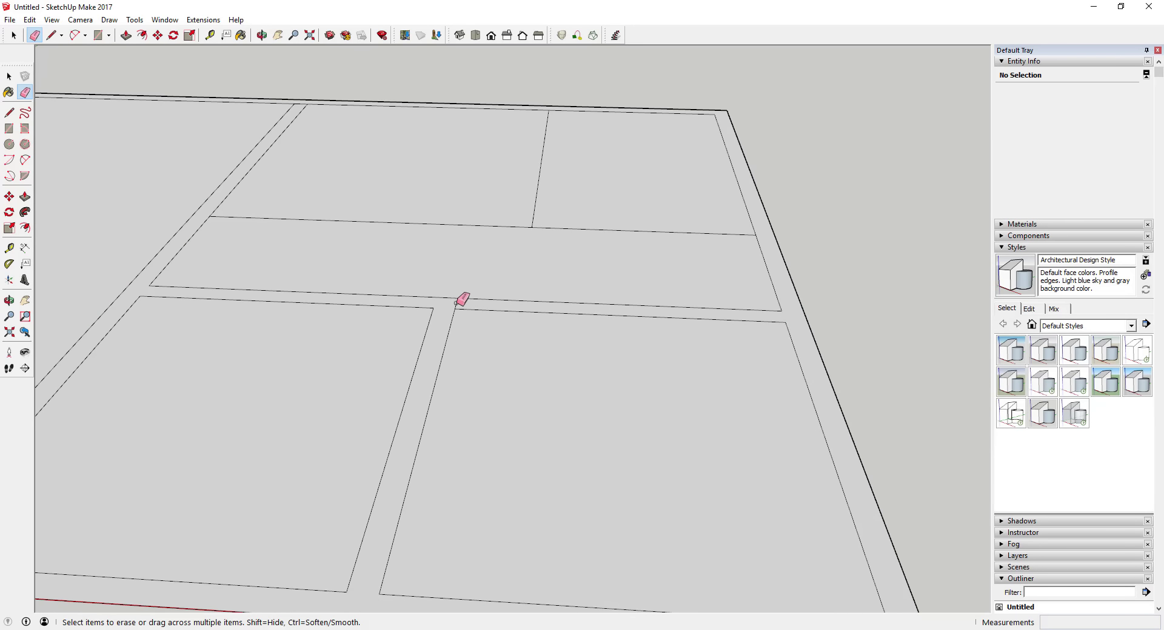
{"action": "scroll", "coordinate": [456, 304], "scroll_direction": "down", "scroll_amount": 5}
{"action": "key", "text": "space"}
{"action": "scroll", "coordinate": [365, 321], "scroll_direction": "up", "scroll_amount": 2}
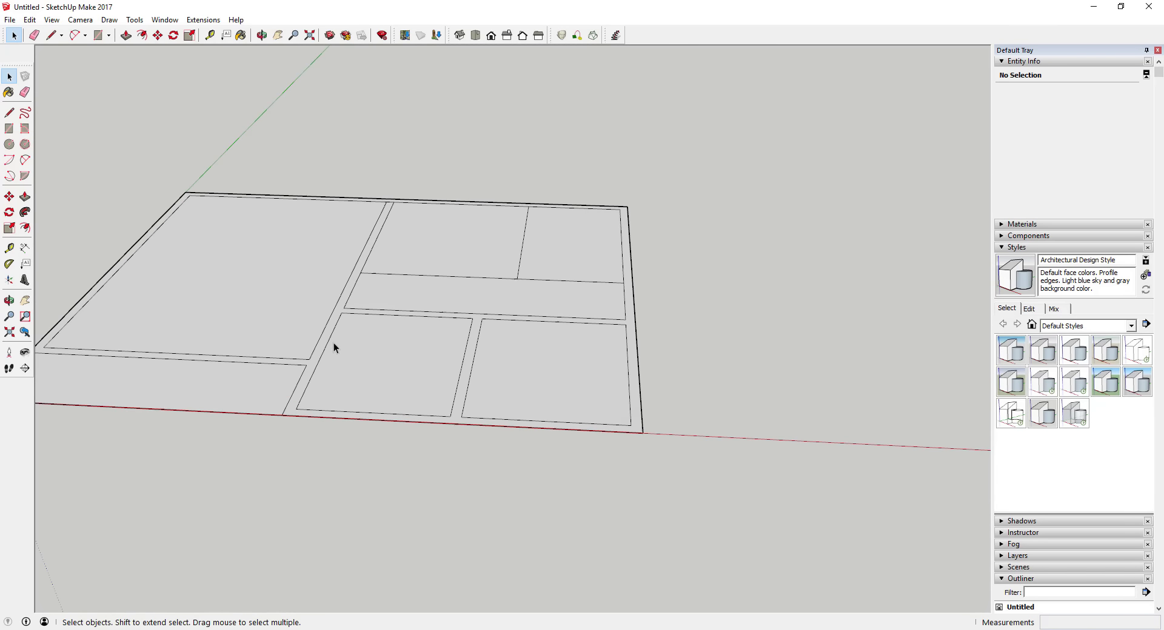
{"action": "key", "text": "p"}
{"action": "key", "text": "space"}
- Offset the larger rear room's outline inward by 6 inches
{"action": "middle_click_drag", "start_coordinate": [471, 325], "coordinate": [518, 249]}
{"action": "key", "text": "f"}
{"action": "left_click", "coordinate": [539, 244]}
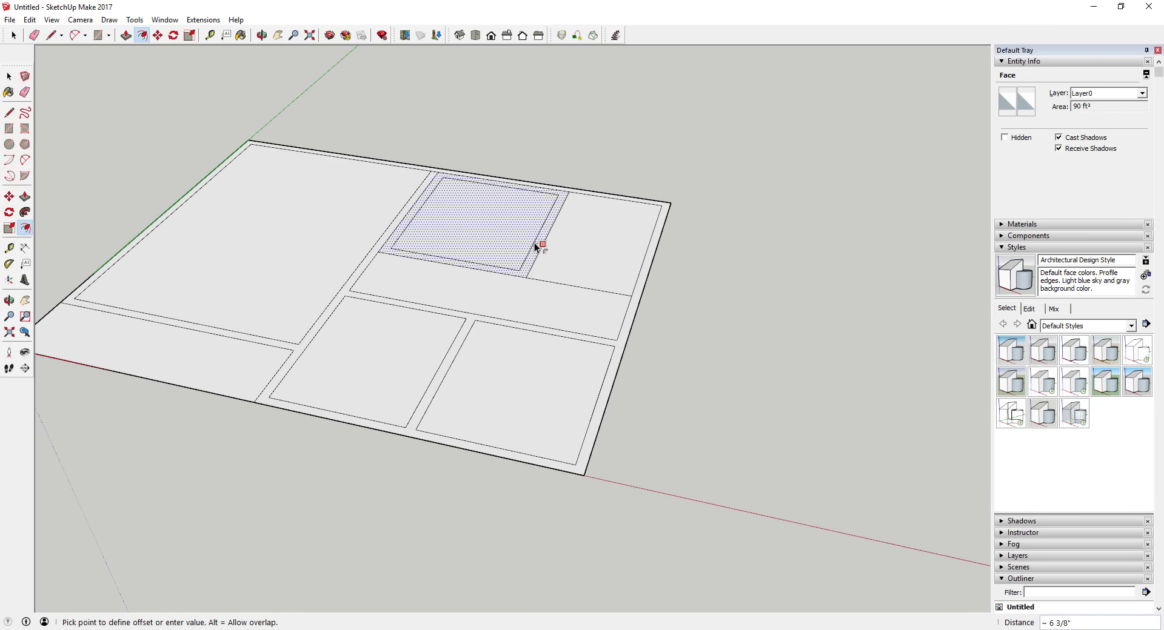
{"action": "type", "text": "6"}
{"action": "key", "text": "Return"}
{"action": "key", "text": "space"}
- Trim the larger rear room's offset outline, erasing its surplus edges along the rear exterior wall and the main dividing wall
{"action": "scroll", "coordinate": [506, 276], "scroll_direction": "up", "scroll_amount": 3}
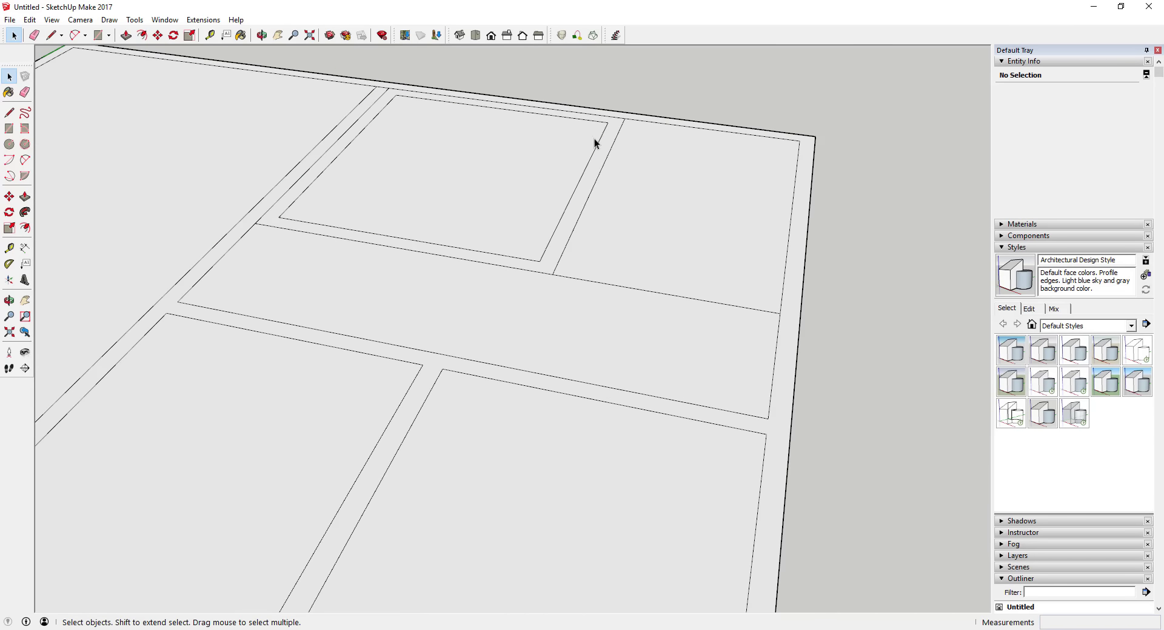
{"action": "key", "text": "e"}
{"action": "mouse_move", "coordinate": [604, 120]}
{"action": "left_mouse_down"}
{"action": "mouse_move", "coordinate": [325, 173]}
{"action": "mouse_move", "coordinate": [330, 189]}
{"action": "left_mouse_up"}
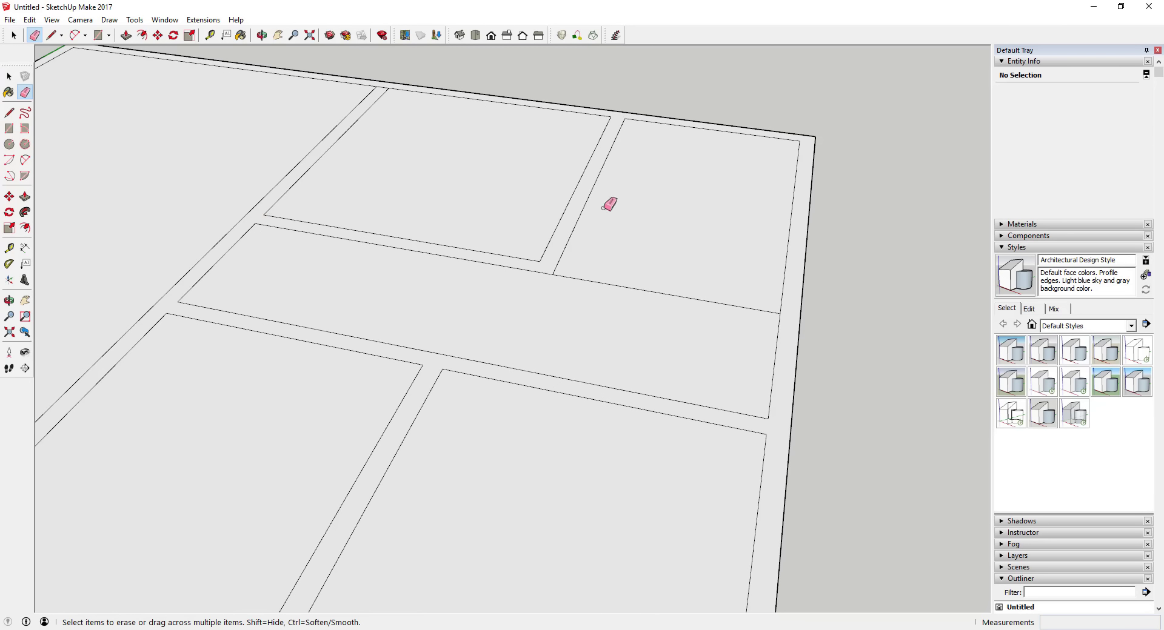
- Copy the hallway edge of the small rear corner room 6 inches toward the rear
{"action": "key", "text": "space"}
{"action": "left_click", "coordinate": [600, 283]}
{"action": "key", "text": "m"}
{"action": "key", "text": "ctrl"}
{"action": "left_click", "coordinate": [553, 275]}
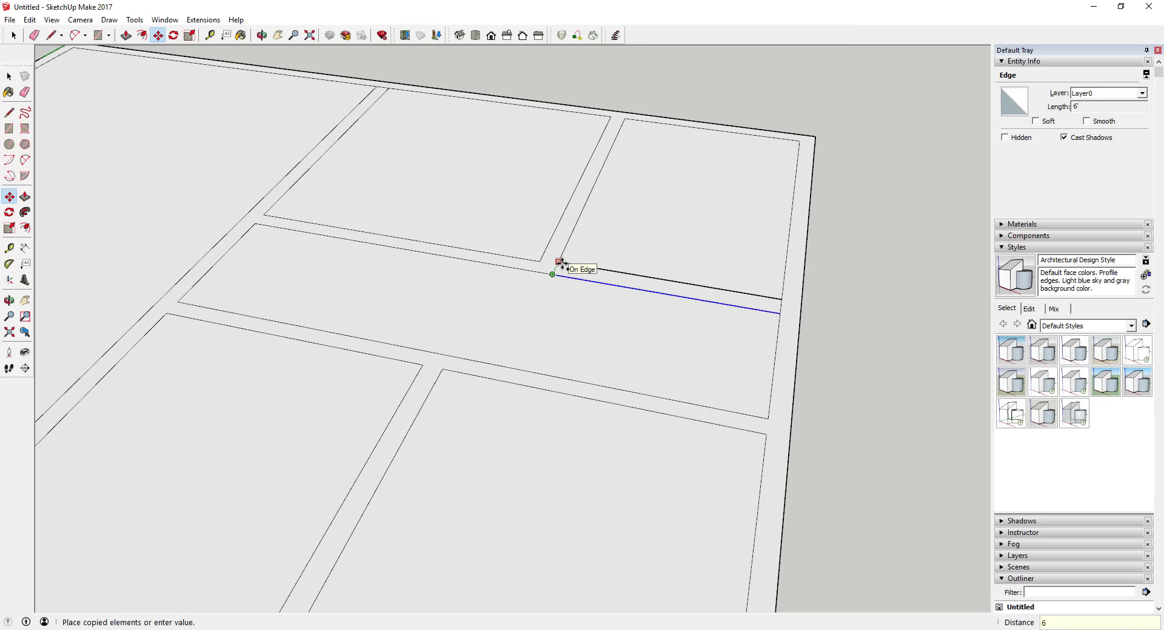
{"action": "left_click", "coordinate": [560, 264]}
{"action": "key", "text": "space"}
- Erase the short edges crossing the new hallway wall at the rear partition and at the exterior wall
{"action": "scroll", "coordinate": [559, 273], "scroll_direction": "up", "scroll_amount": 3}
{"action": "key", "text": "e"}
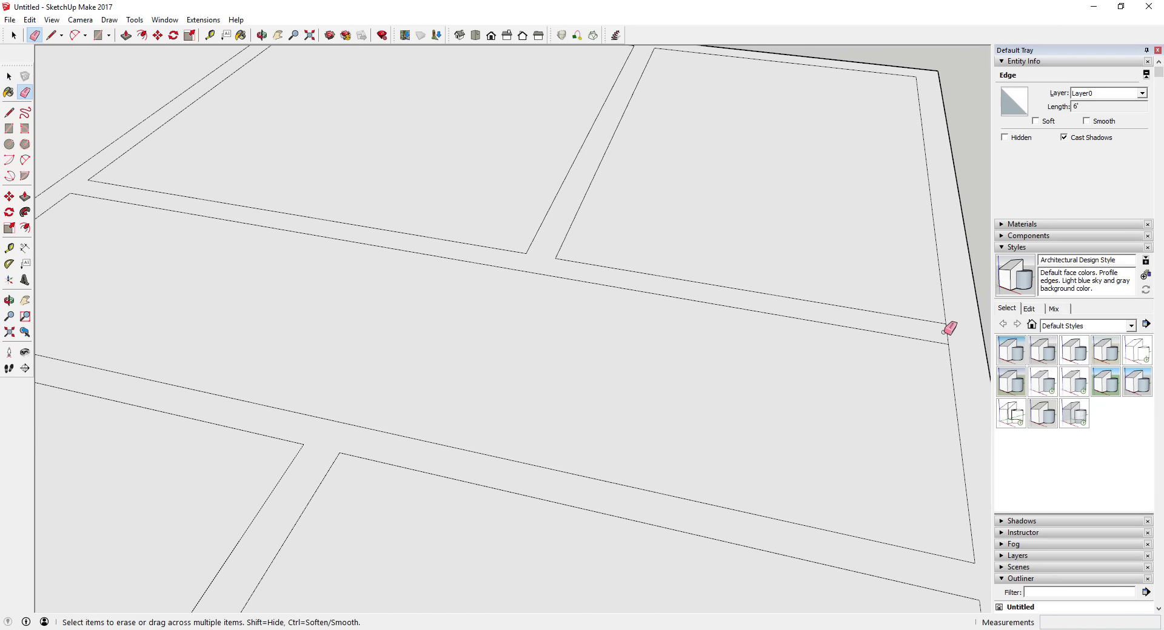
{"action": "scroll", "coordinate": [754, 250], "scroll_direction": "down", "scroll_amount": 5}
{"action": "scroll", "coordinate": [640, 252], "scroll_direction": "up", "scroll_amount": 2}
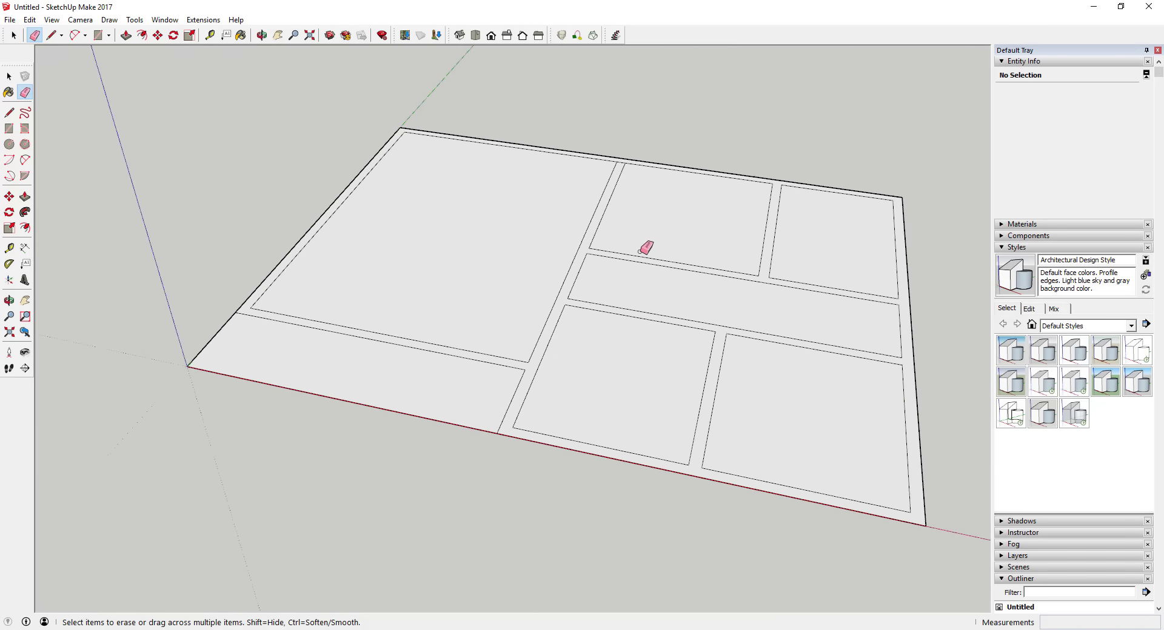
- Try to pull the connected wall face up about 5' 5"
{"action": "scroll", "coordinate": [647, 248], "scroll_direction": "down", "scroll_amount": 3}
{"action": "middle_click_drag", "start_coordinate": [707, 314], "coordinate": [643, 285]}
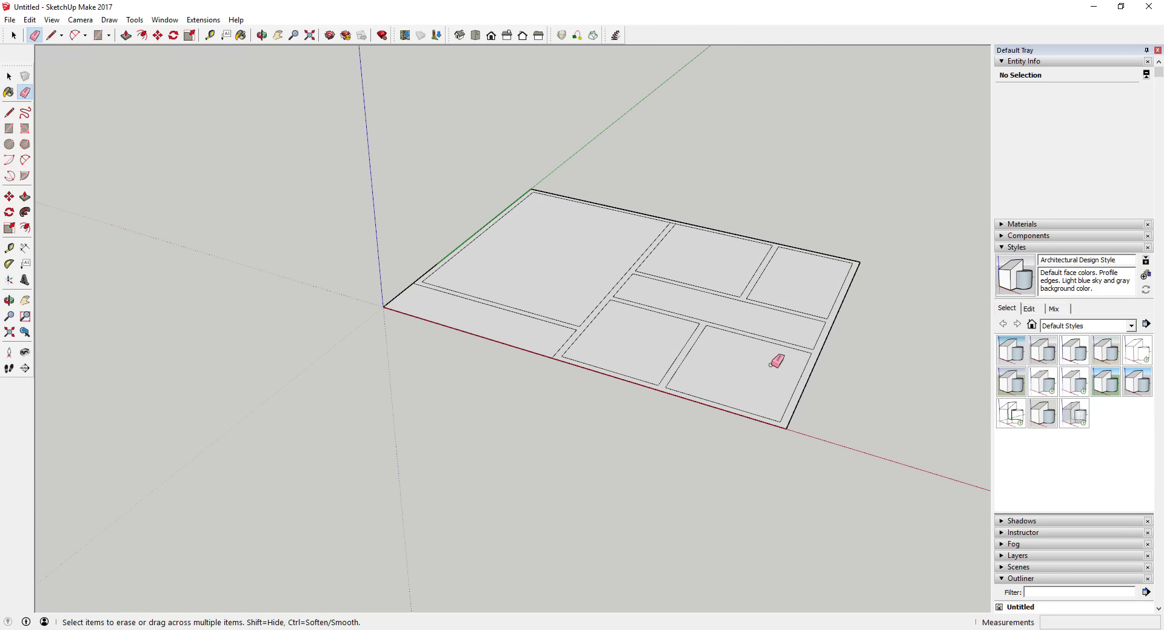
{"action": "middle_click_drag", "start_coordinate": [681, 326], "coordinate": [696, 340]}
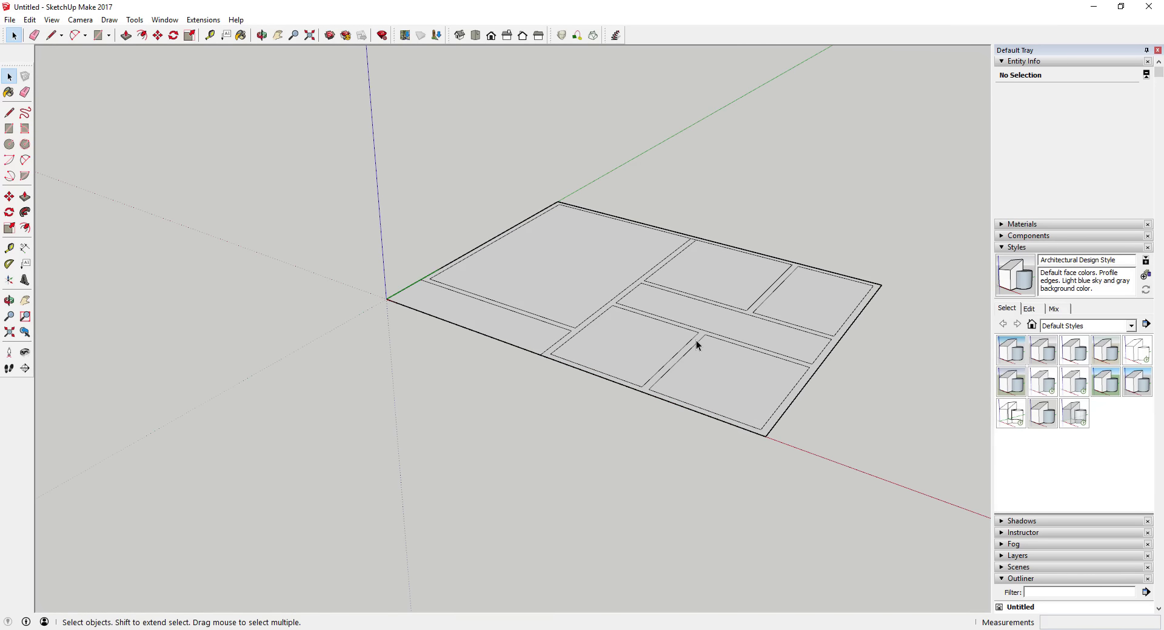
{"action": "key", "text": "p"}
{"action": "left_click", "coordinate": [695, 339]}
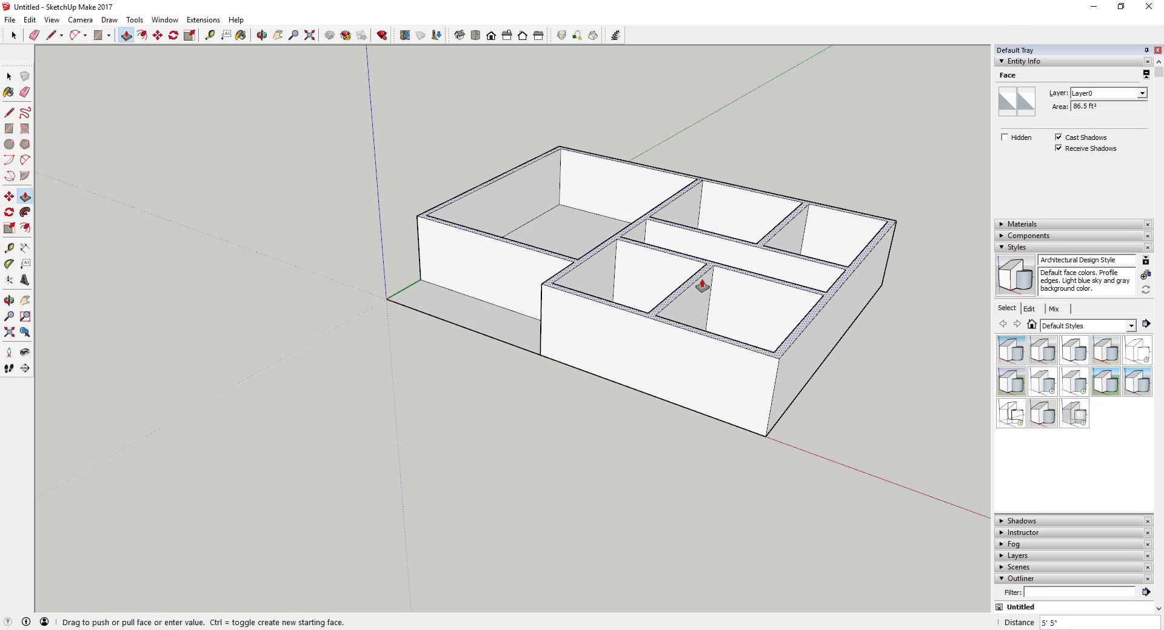
{"action": "middle_click_drag", "start_coordinate": [710, 288], "coordinate": [709, 358]}
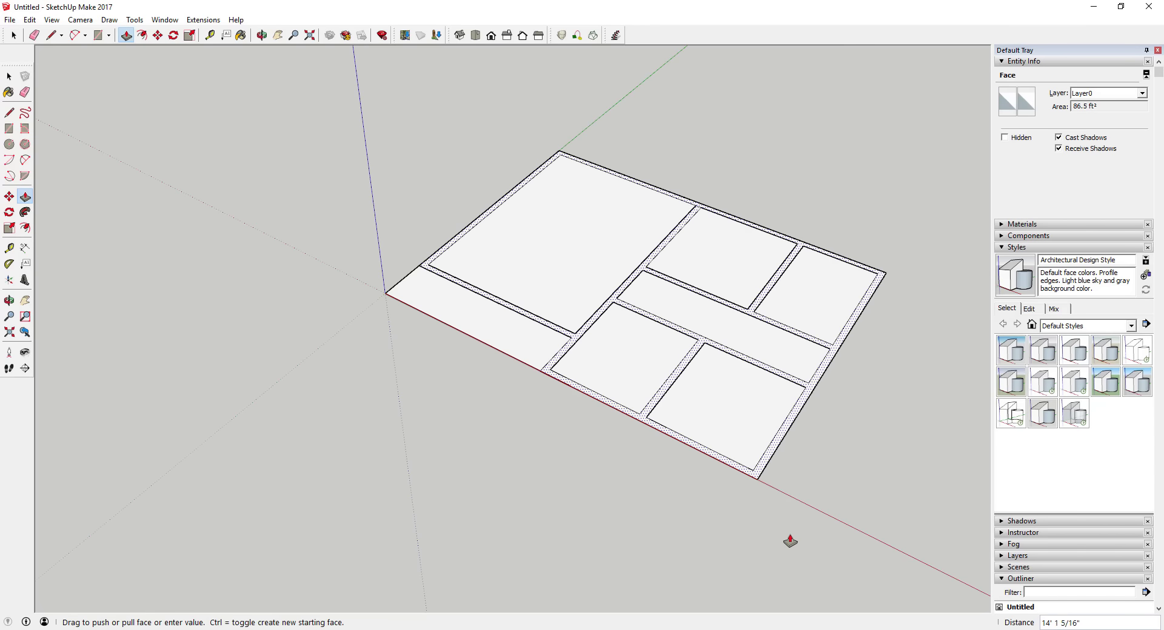
{"action": "key", "text": "Escape"}
- Try again to pull the connected wall face up, to about 5' 6"
{"action": "middle_click_drag", "start_coordinate": [737, 447], "coordinate": [696, 350]}
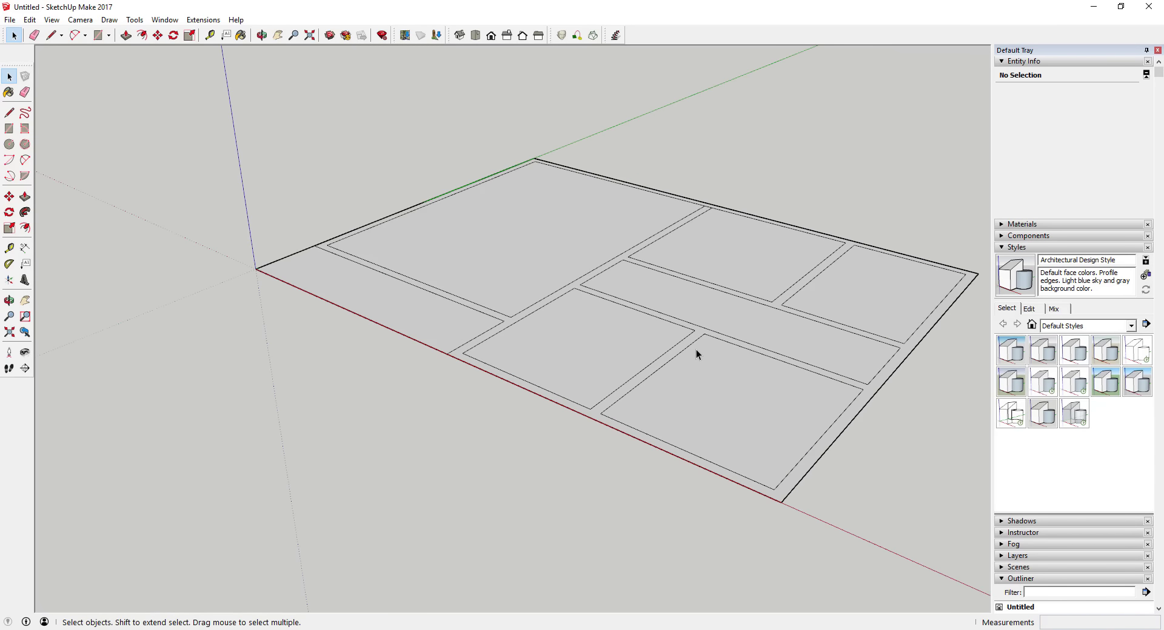
{"action": "left_click", "coordinate": [669, 363]}
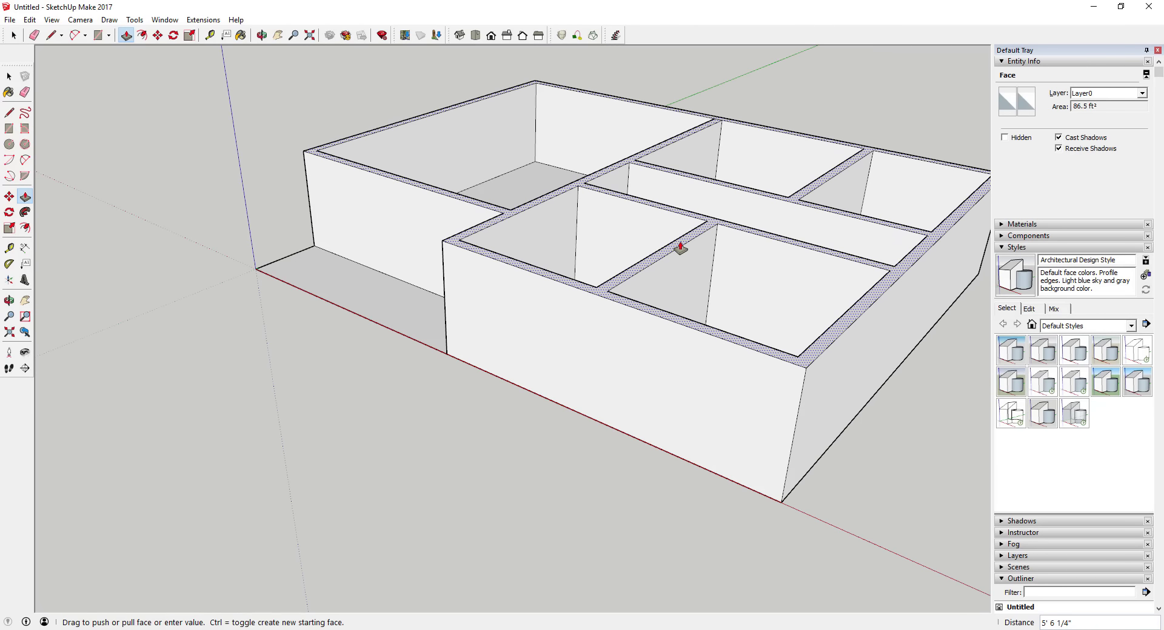
{"action": "key", "text": "space"}
{"action": "scroll", "coordinate": [622, 321], "scroll_direction": "down", "scroll_amount": 3}
{"action": "scroll", "coordinate": [624, 303], "scroll_direction": "up", "scroll_amount": 3}
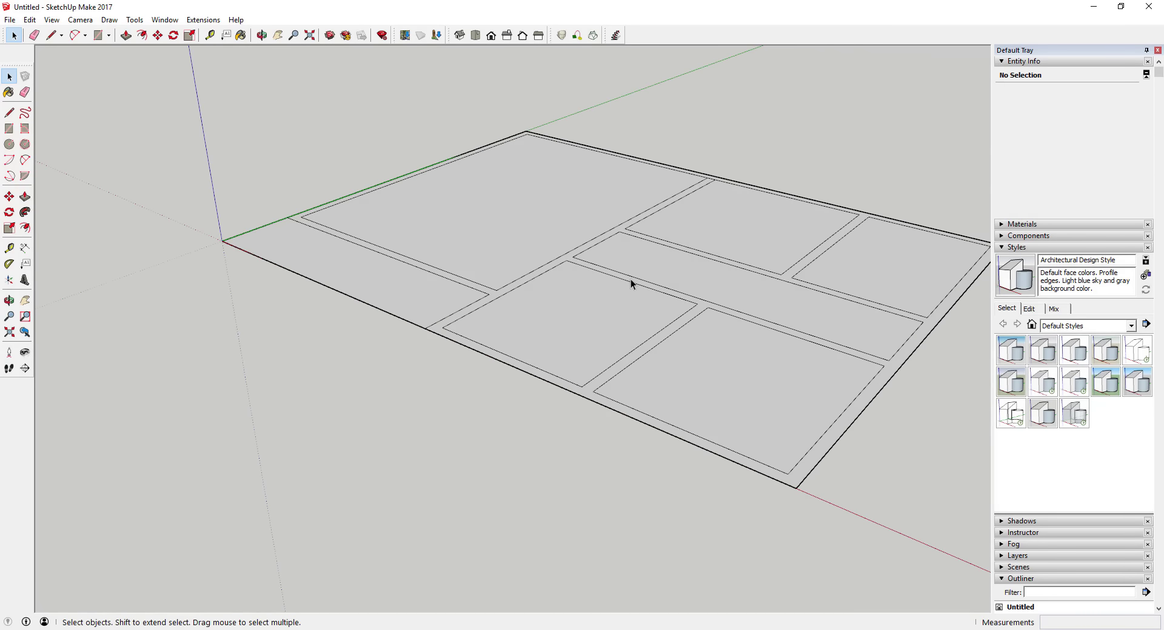
- Pull the connected wall face up about 6' 1"
{"action": "middle_click_drag", "start_coordinate": [685, 303], "coordinate": [621, 309]}
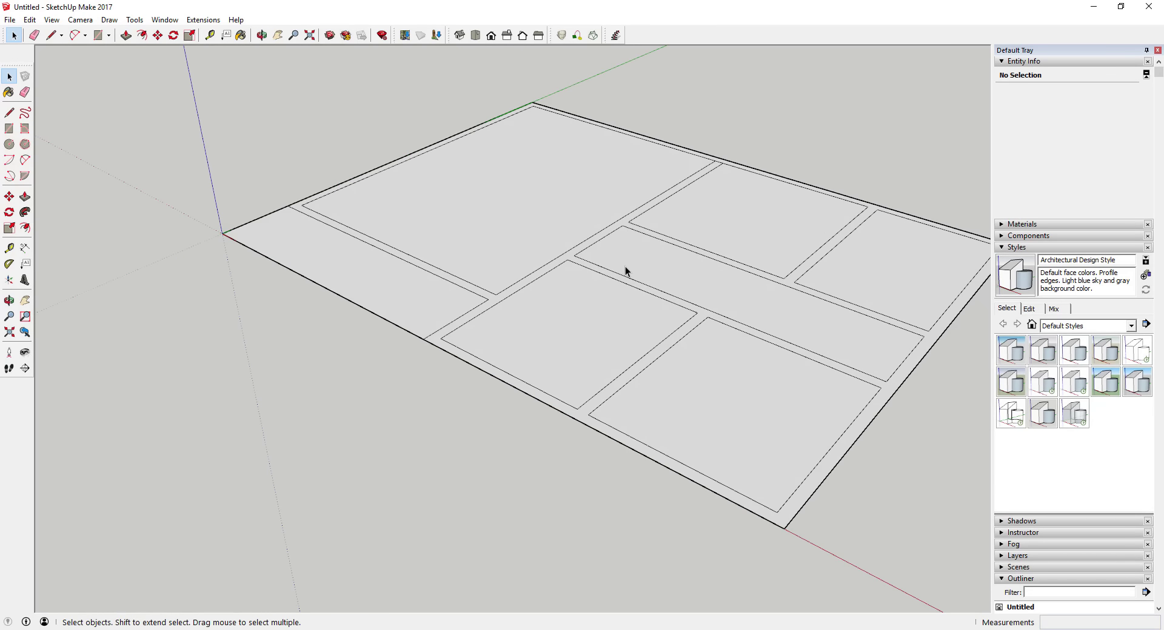
{"action": "key", "text": "p"}
{"action": "scroll", "coordinate": [580, 259], "scroll_direction": "up", "scroll_amount": 3}
{"action": "left_click", "coordinate": [580, 259]}
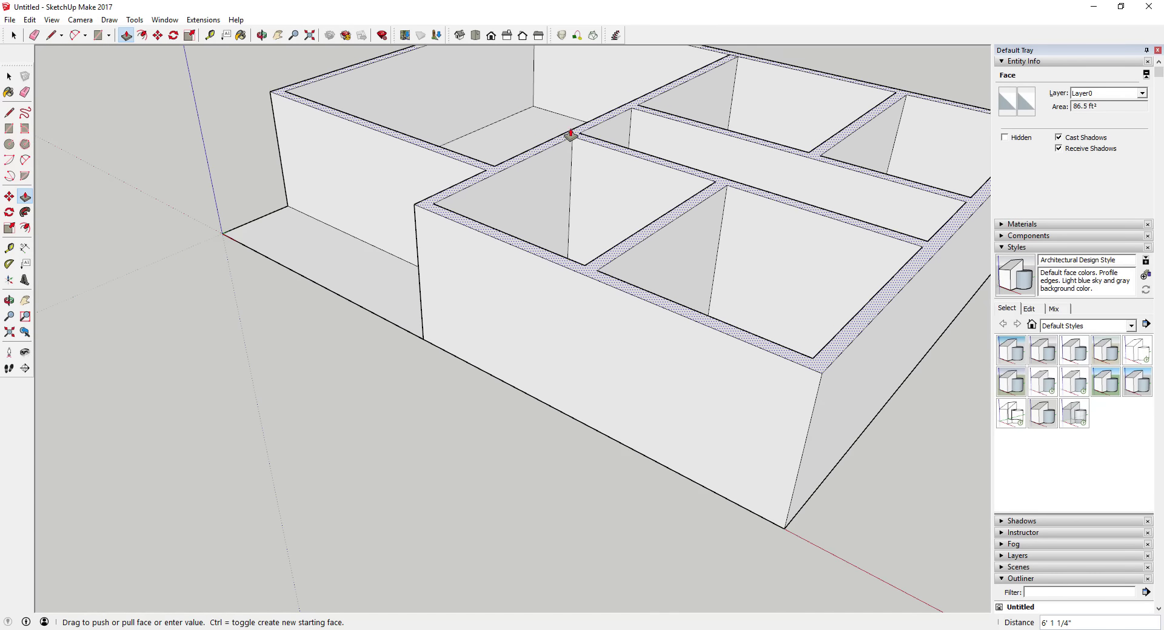
{"action": "left_click", "coordinate": [568, 136]}
- Draw a door rectangle about 2' by 4' 10" at the floor of the large room's wall facing the hallway
{"action": "middle_click_drag", "start_coordinate": [458, 140], "coordinate": [403, 267]}
{"action": "key", "text": "r"}
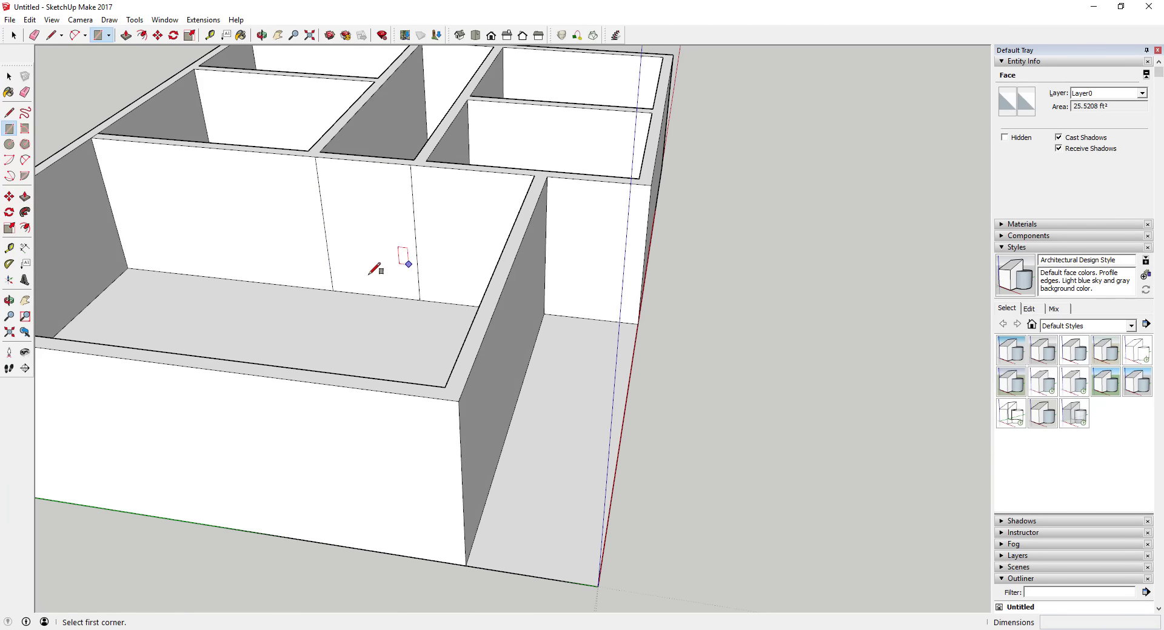
{"action": "left_click", "coordinate": [400, 297]}
{"action": "left_click", "coordinate": [347, 196]}
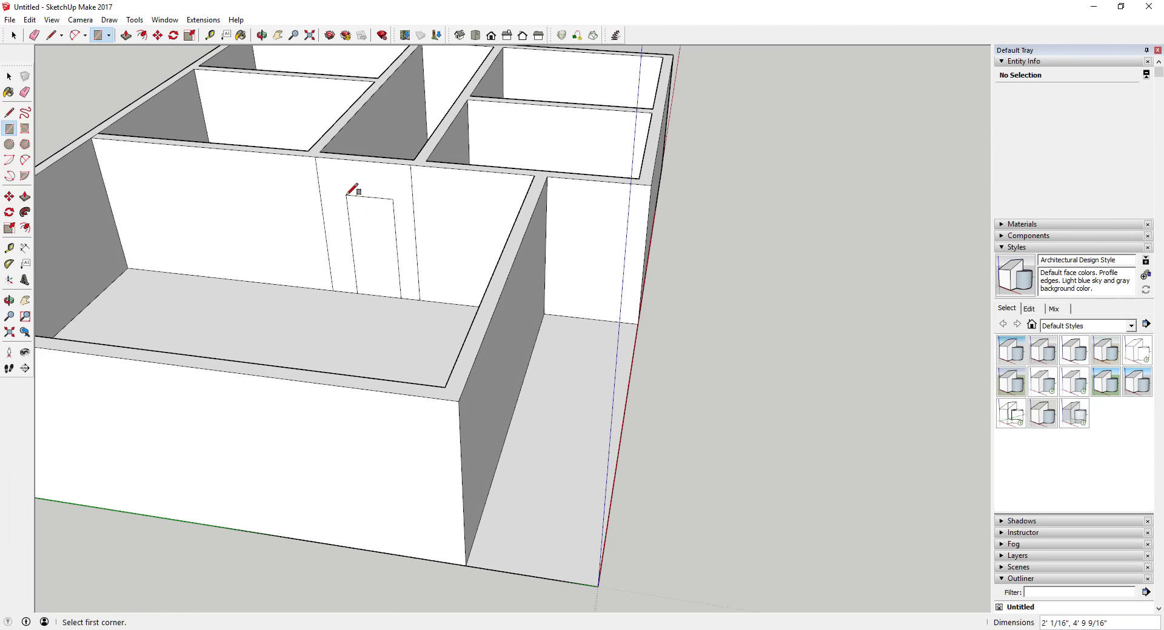
{"action": "key", "text": "space"}
- Push the door rectangle 6 inches through the wall to open a doorway
{"action": "key", "text": "p"}
{"action": "left_click", "coordinate": [360, 232]}
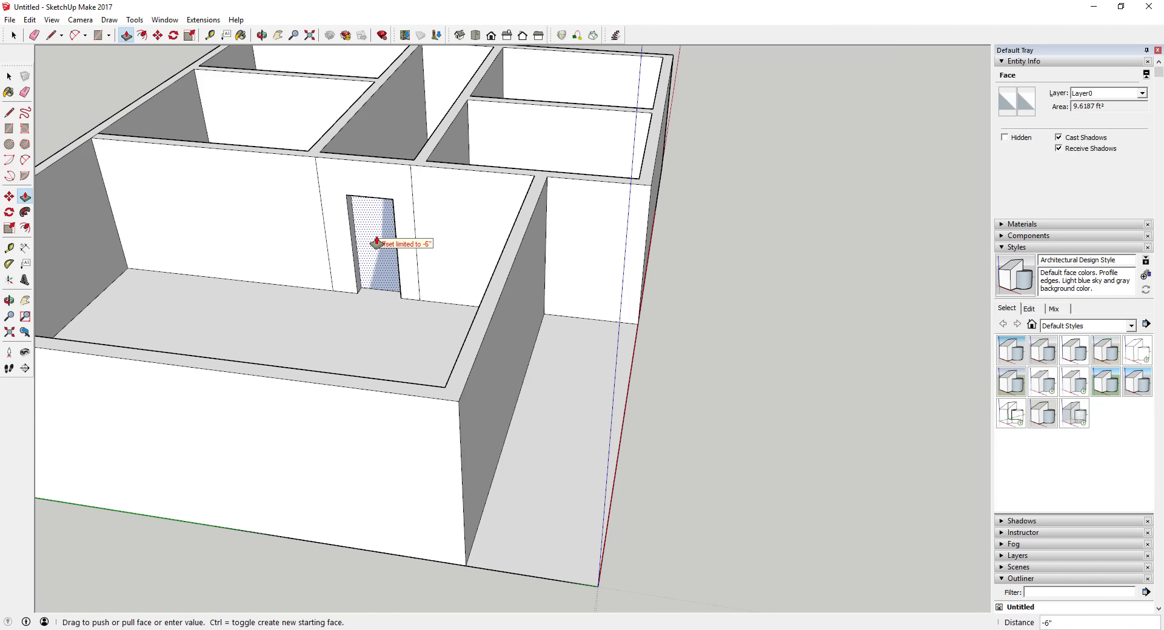
{"action": "left_click", "coordinate": [379, 252]}
{"action": "middle_click_drag", "start_coordinate": [382, 262], "coordinate": [727, 218]}
{"action": "key", "text": "space"}
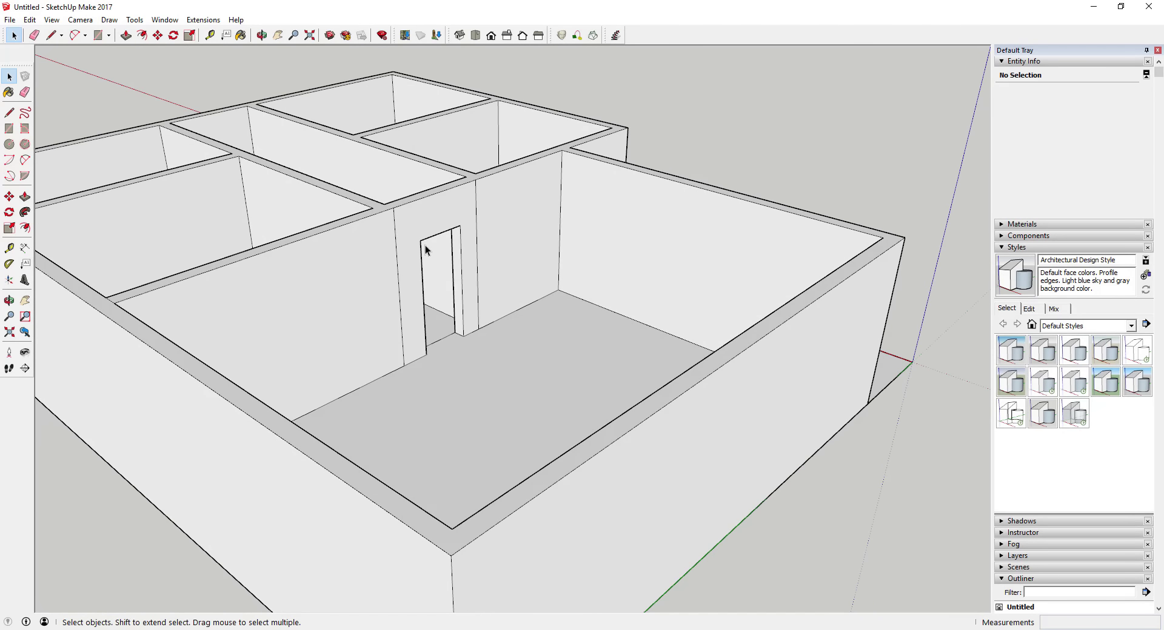
- Undo the doorway and the wall extrusion
{"action": "scroll", "coordinate": [449, 254], "scroll_direction": "down", "scroll_amount": 3}
{"action": "middle_click_drag", "start_coordinate": [521, 298], "coordinate": [501, 351]}
{"action": "key", "text": "ctrl+z"}
{"action": "key", "text": "ctrl+z"}
- Draw a 3' by 6" rectangle across the wall between the hallway and the middle front room
{"action": "middle_click_drag", "start_coordinate": [683, 334], "coordinate": [516, 314]}
{"action": "scroll", "coordinate": [546, 291], "scroll_direction": "up", "scroll_amount": 4}
{"action": "key", "text": "r"}
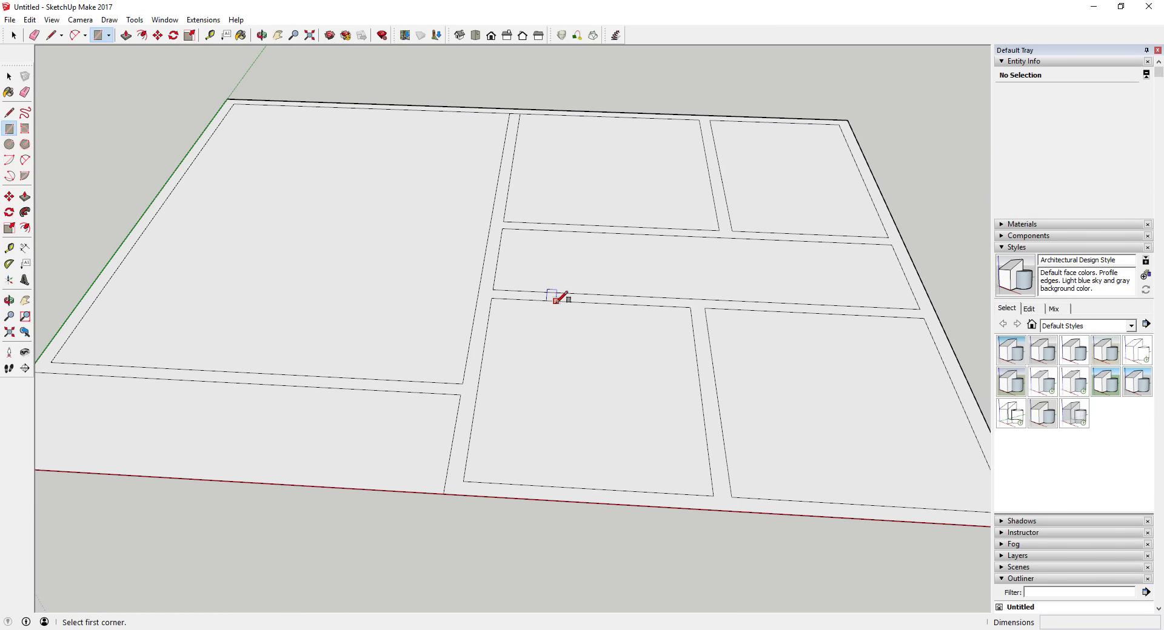
{"action": "left_click", "coordinate": [556, 302]}
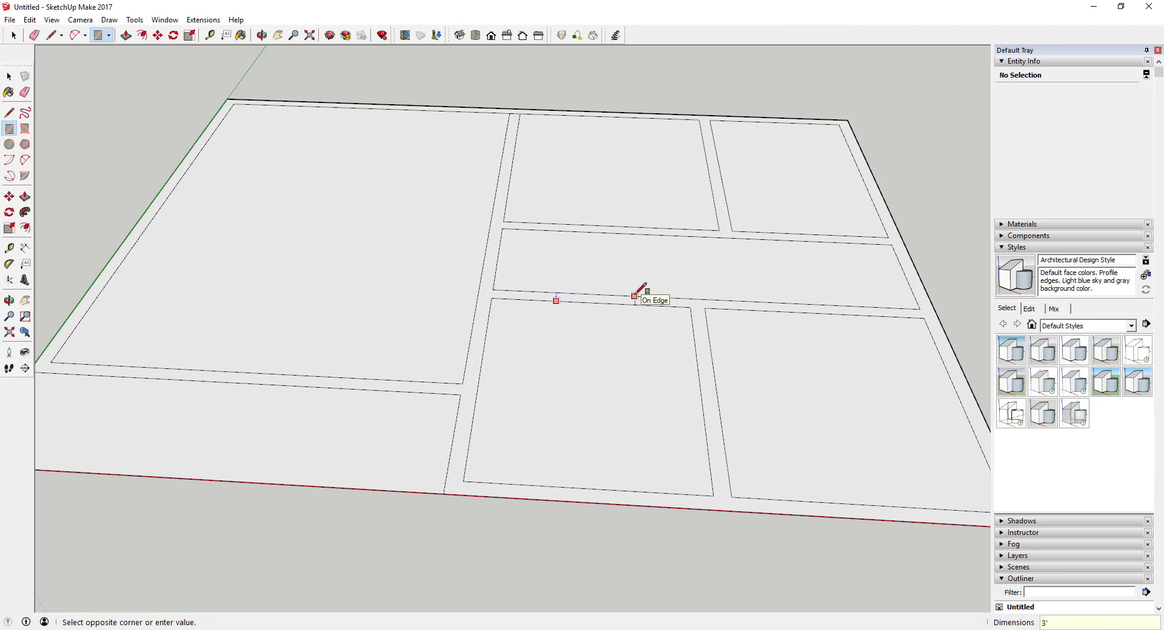
{"action": "type", "text": "3',6"}
{"action": "key", "text": "Return"}
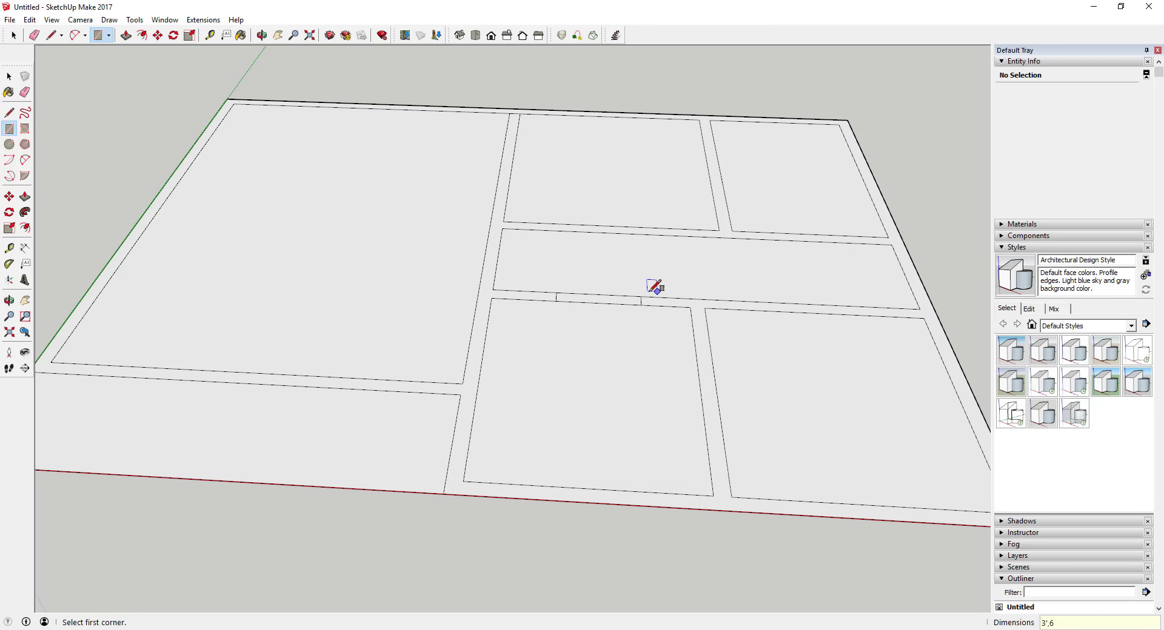
- Erase the rectangle's two edges along the wall faces to open the middle front room's doorway
{"action": "key", "text": "space"}
{"action": "key", "text": "e"}
{"action": "left_click_drag", "start_coordinate": [614, 292], "coordinate": [617, 311]}
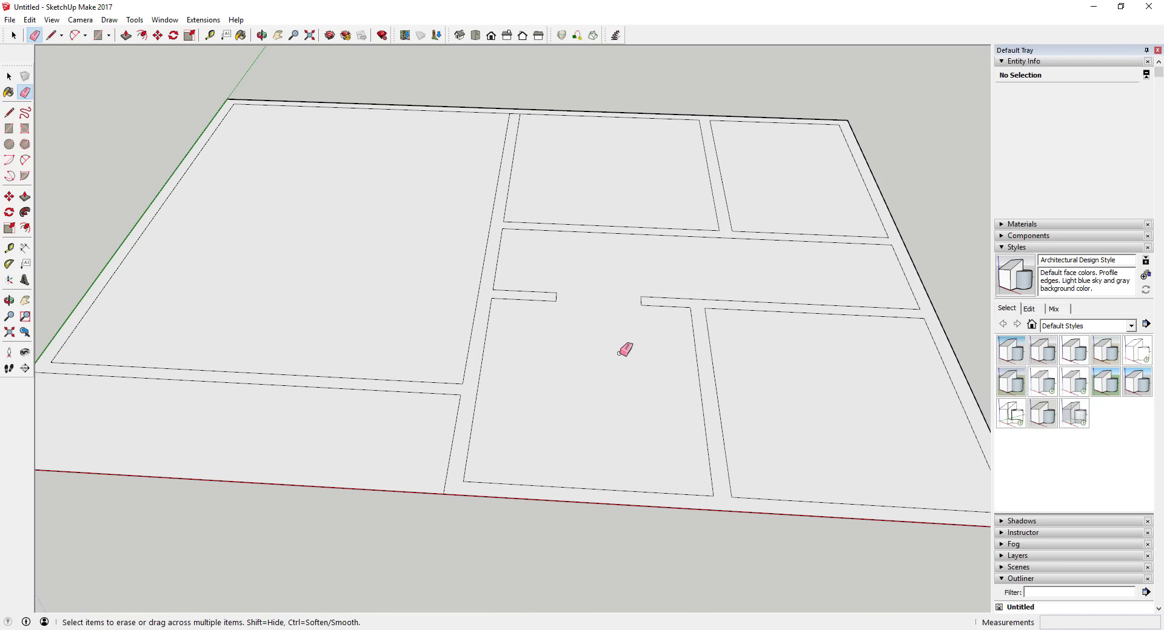
- Draw a 3' by 6" rectangle across the wall between the hallway and the front corner room
{"action": "key", "text": "r"}
{"action": "left_click", "coordinate": [790, 312]}
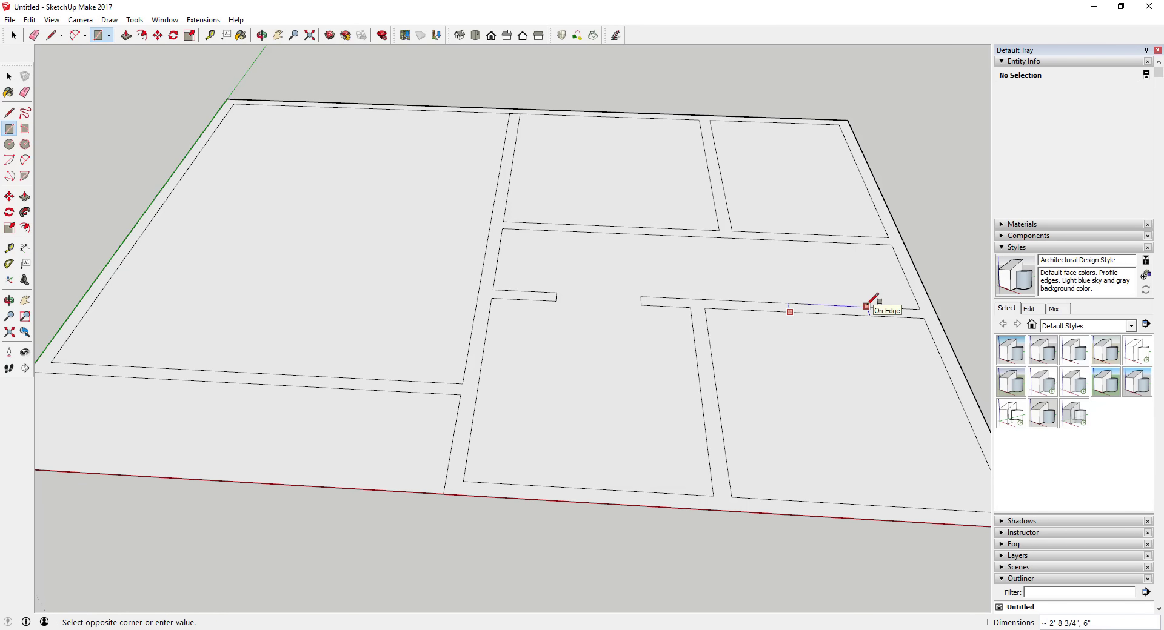
{"action": "type", "text": "3',6\""}
{"action": "key", "text": "Return"}
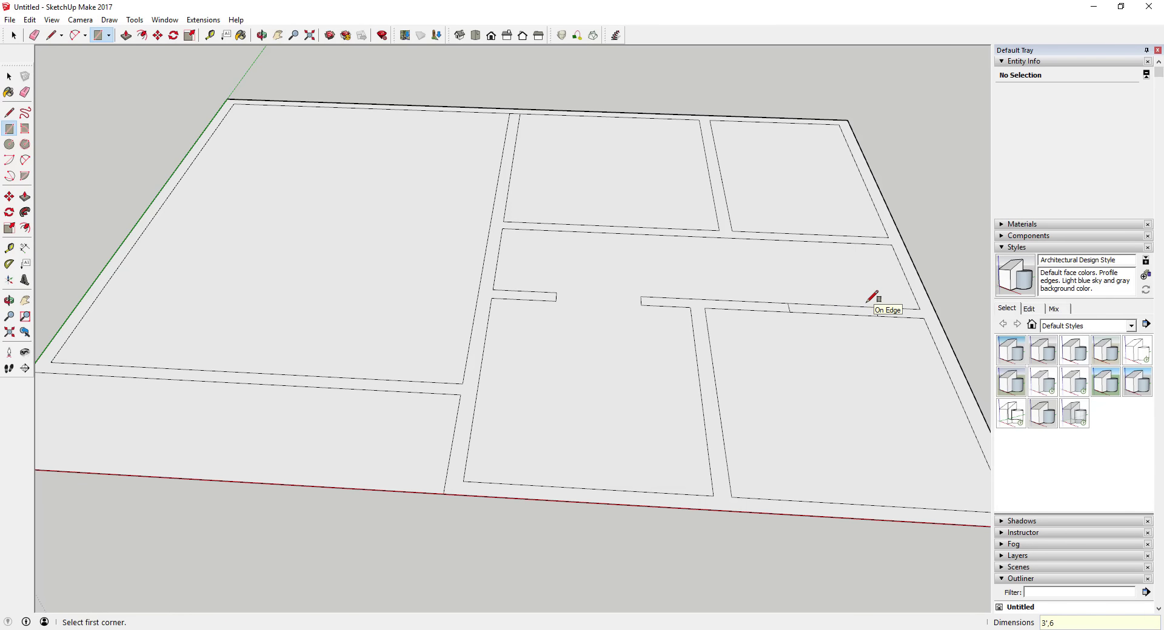
- Erase the wall-face edges of the front corner room's door rectangle to open its doorway
{"action": "key", "text": "e"}
{"action": "left_click_drag", "start_coordinate": [819, 312], "coordinate": [819, 302]}
{"action": "key", "text": "space"}
- Raise all the walls about 6' 11" from the floor plan with Push/Pull
{"action": "scroll", "coordinate": [712, 337], "scroll_direction": "down", "scroll_amount": 5}
{"action": "key", "text": "p"}
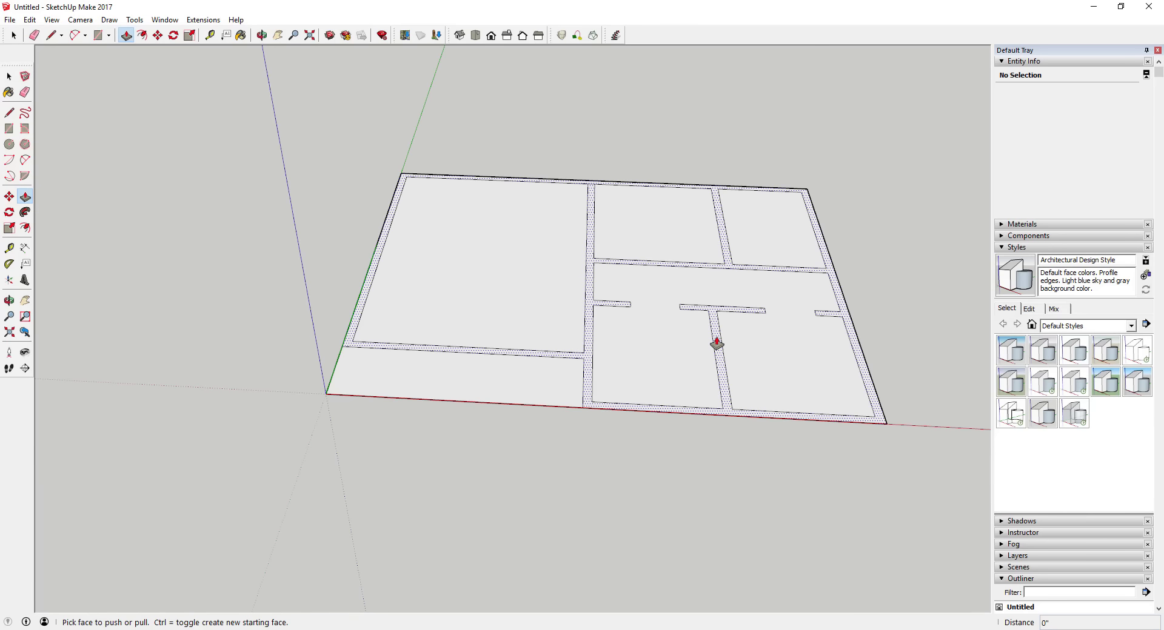
{"action": "left_click", "coordinate": [719, 337]}
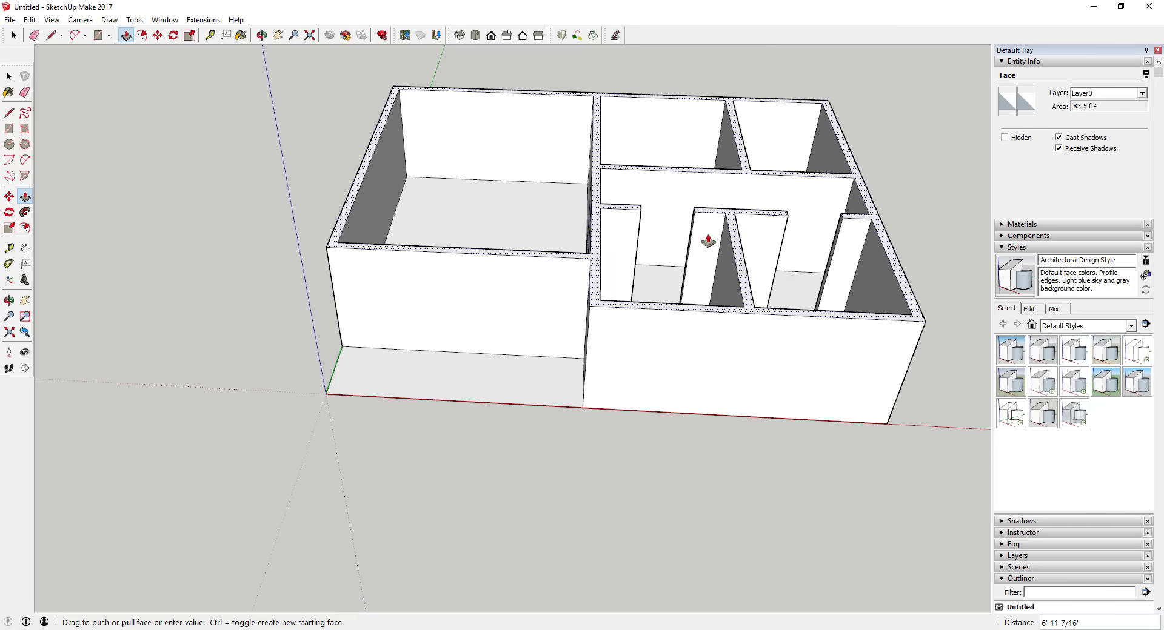
{"action": "left_click", "coordinate": [709, 241]}
- Sketch a rectangle about 1' 7" by 6" at the top of the wall end beside the middle front room's doorway
{"action": "middle_click_drag", "start_coordinate": [680, 229], "coordinate": [834, 200]}
{"action": "scroll", "coordinate": [642, 156], "scroll_direction": "up", "scroll_amount": 5}
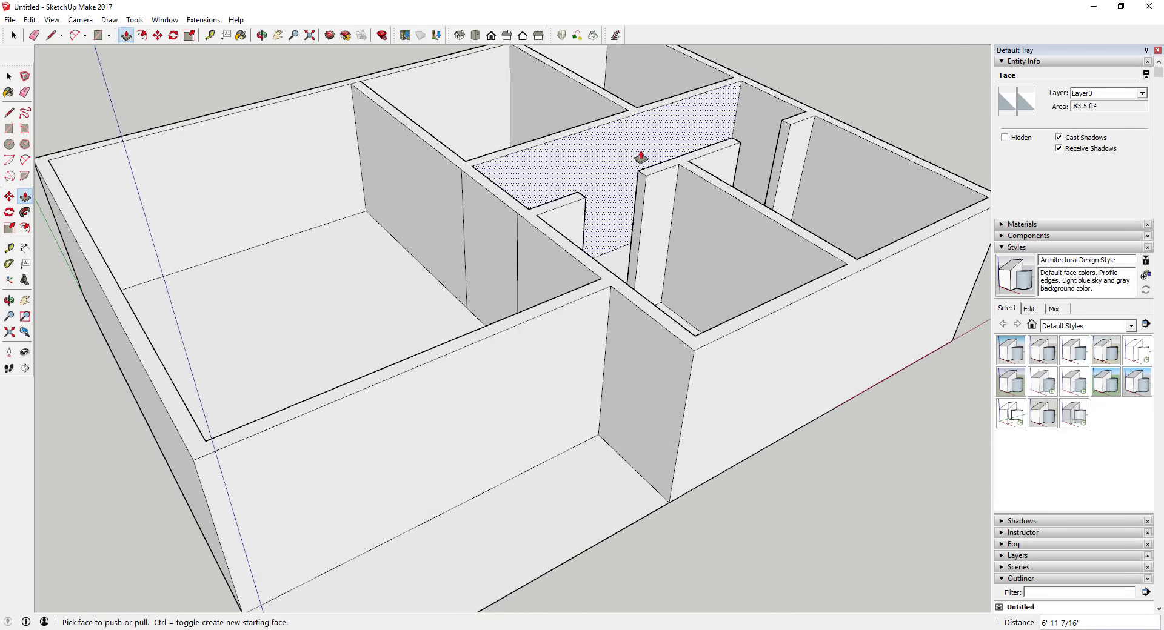
{"action": "scroll", "coordinate": [646, 176], "scroll_direction": "up", "scroll_amount": 3}
{"action": "mouse_move", "coordinate": [645, 176]}
{"action": "middle_mouse_down"}
{"action": "mouse_move", "coordinate": [651, 197]}
{"action": "mouse_move", "coordinate": [660, 194]}
{"action": "middle_mouse_up"}
{"action": "key", "text": "r"}
{"action": "left_click", "coordinate": [652, 191]}
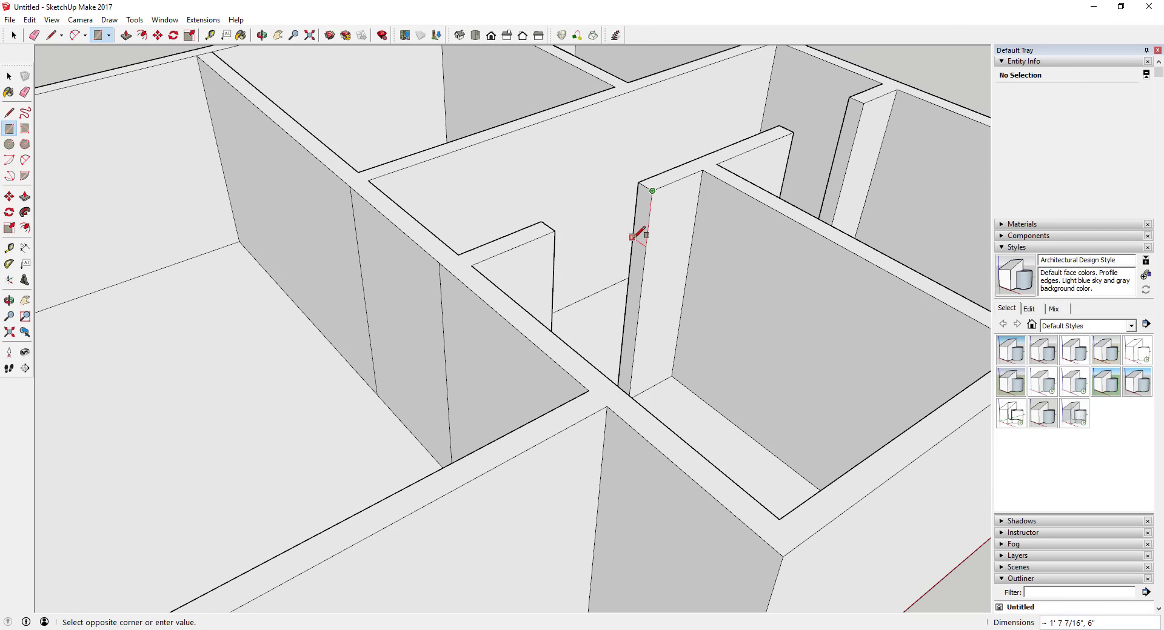
{"action": "left_click", "coordinate": [634, 239]}
- Push/Pull the rectangle 3' across the middle front room's doorway to form a header, and erase the leftover edges
{"action": "key", "text": "space"}
{"action": "key", "text": "p"}
{"action": "left_click", "coordinate": [644, 229]}
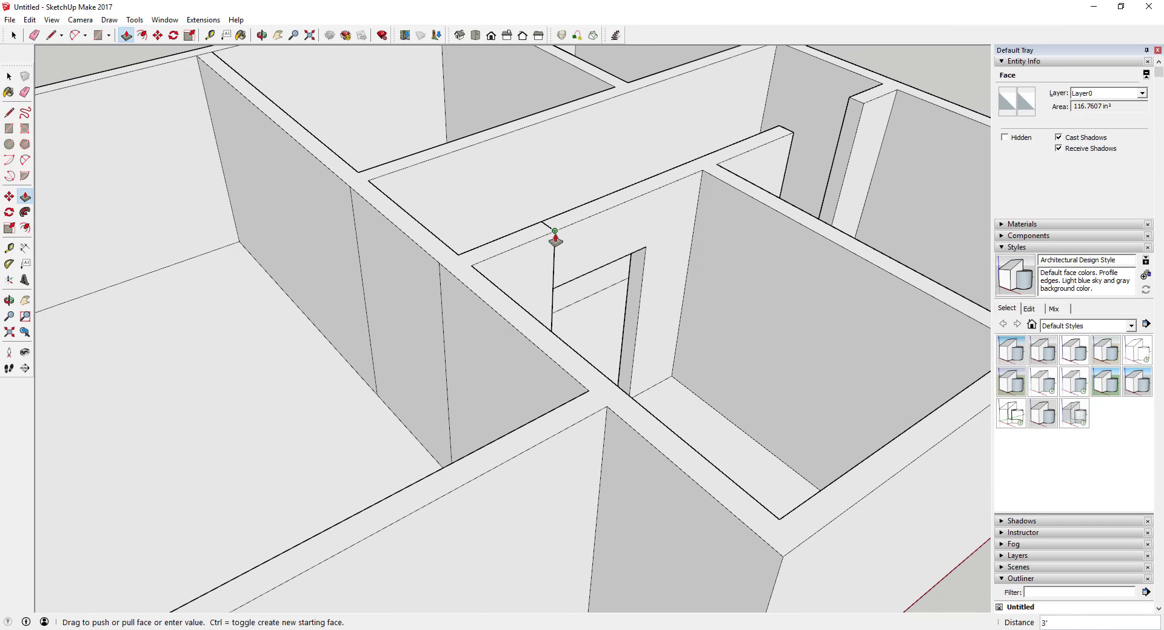
{"action": "left_click", "coordinate": [553, 242]}
{"action": "key", "text": "space"}
{"action": "scroll", "coordinate": [745, 280], "scroll_direction": "down", "scroll_amount": 5}
{"action": "middle_click_drag", "start_coordinate": [745, 280], "coordinate": [467, 226]}
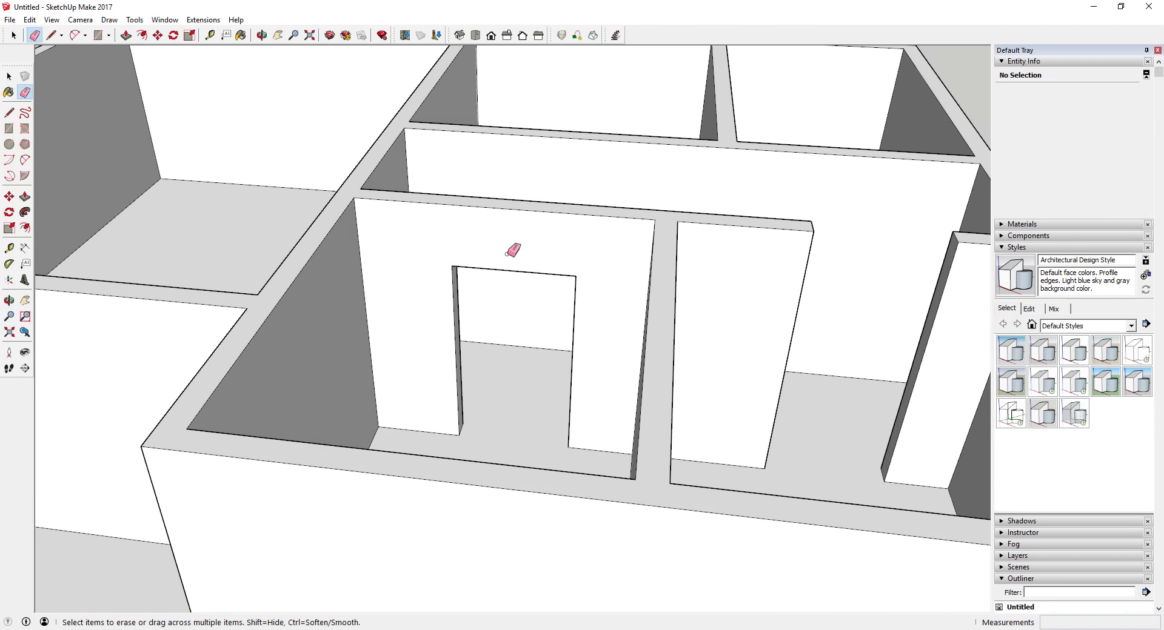
{"action": "scroll", "coordinate": [500, 310], "scroll_direction": "down", "scroll_amount": 2}
{"action": "middle_click_drag", "start_coordinate": [500, 311], "coordinate": [621, 406]}
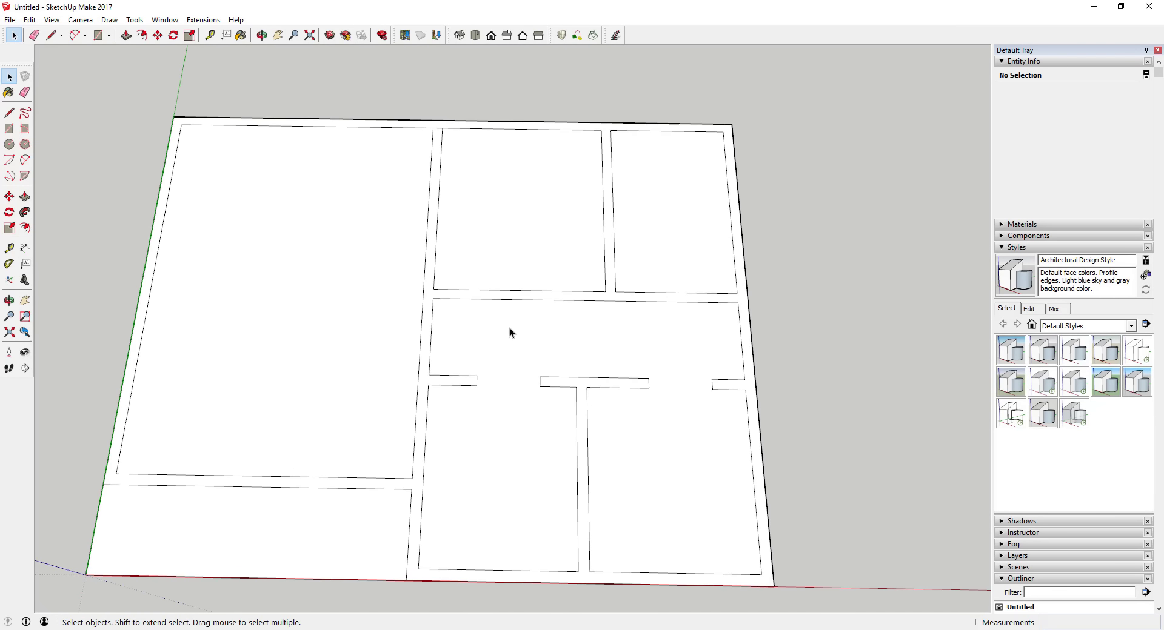
- Draw a 3' by 6" rectangle across the wall between the hallway and the middle back room for its doorway
{"action": "scroll", "coordinate": [494, 294], "scroll_direction": "up", "scroll_amount": 3}
{"action": "key", "text": "r"}
{"action": "left_click", "coordinate": [475, 287]}
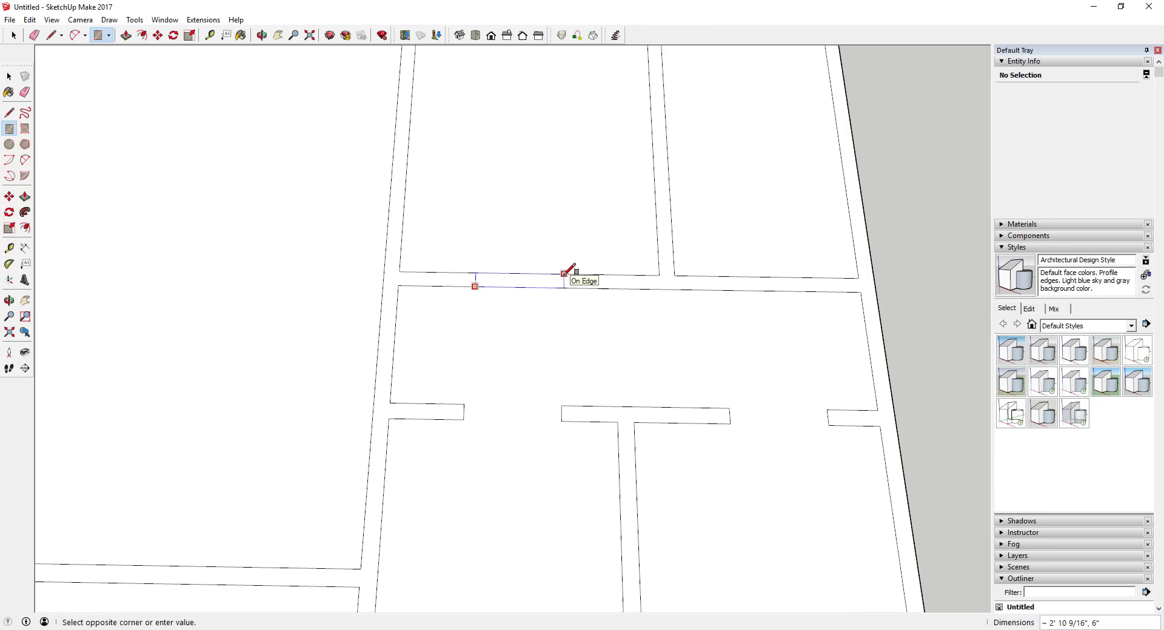
{"action": "type", "text": "6"}
{"action": "key", "text": "Return"}
- Draw a 3' by 6" rectangle across the wall between the hallway and the back corner room, and clear both back doorways' wall-face edges
{"action": "left_click", "coordinate": [724, 290]}
{"action": "type", "text": "3',6"}
{"action": "key", "text": "Return"}
- Open the hallway to the large room by closing off the wall ends with lines and erasing the wall edges between them
{"action": "key", "text": "l"}
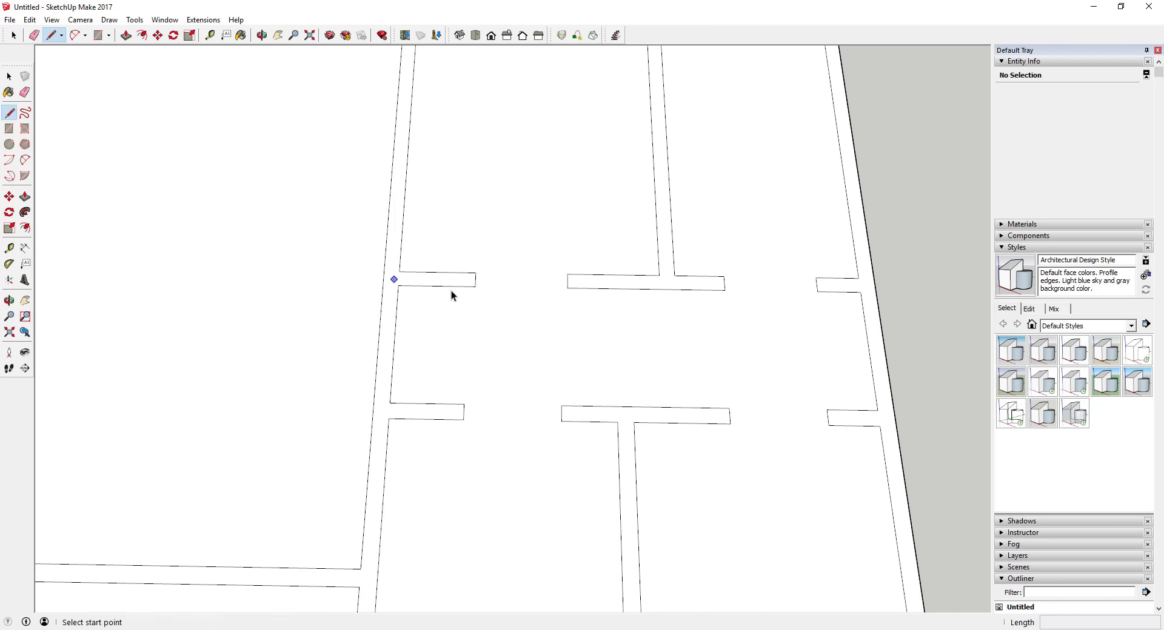
{"action": "scroll", "coordinate": [532, 431], "scroll_direction": "down", "scroll_amount": 5}
{"action": "middle_click_drag", "start_coordinate": [532, 430], "coordinate": [496, 380]}
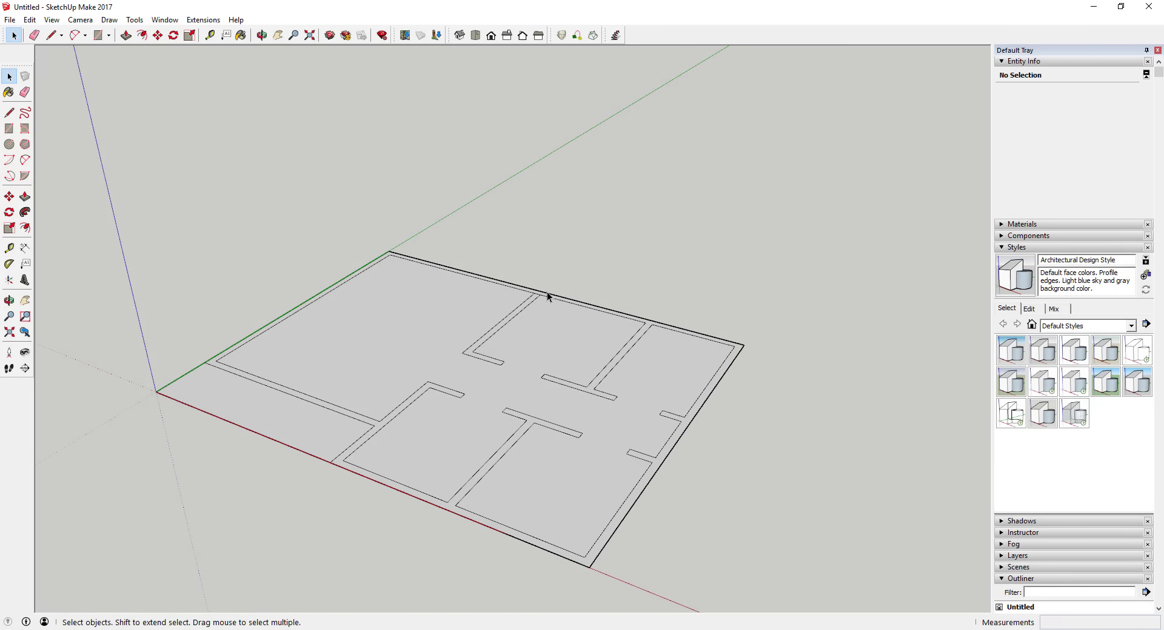
- Examine the flat floor plan and its door openings from several angles
{"action": "scroll", "coordinate": [547, 292], "scroll_direction": "up", "scroll_amount": 4}
{"action": "scroll", "coordinate": [551, 297], "scroll_direction": "down", "scroll_amount": 6}
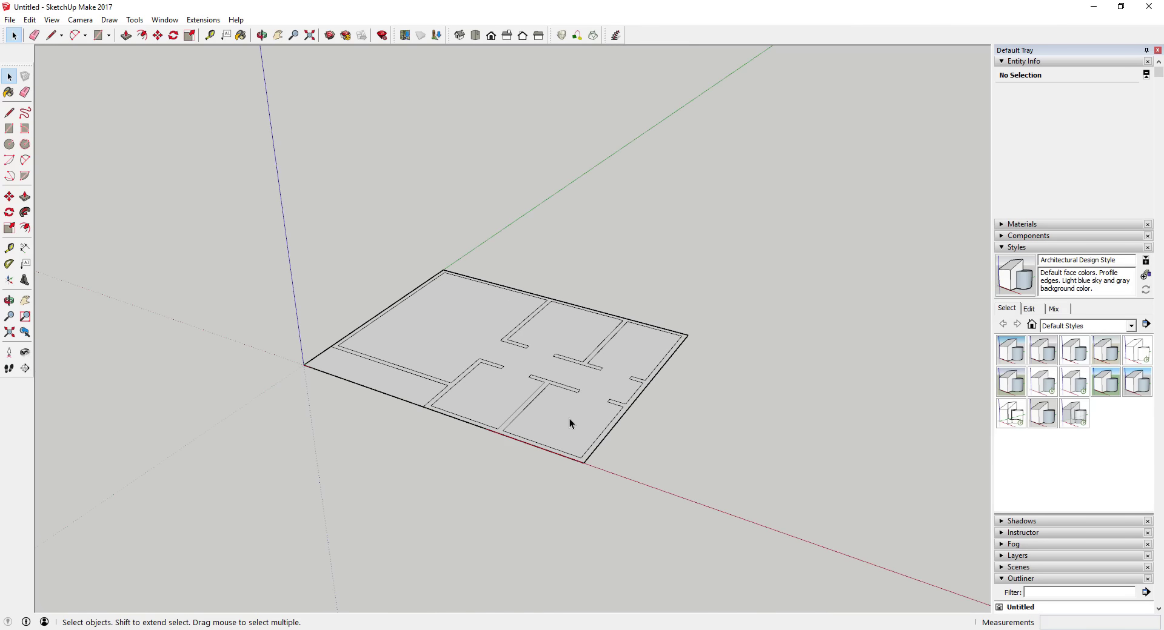
{"action": "middle_click_drag", "start_coordinate": [570, 418], "coordinate": [563, 394]}
{"action": "scroll", "coordinate": [551, 391], "scroll_direction": "up", "scroll_amount": 6}
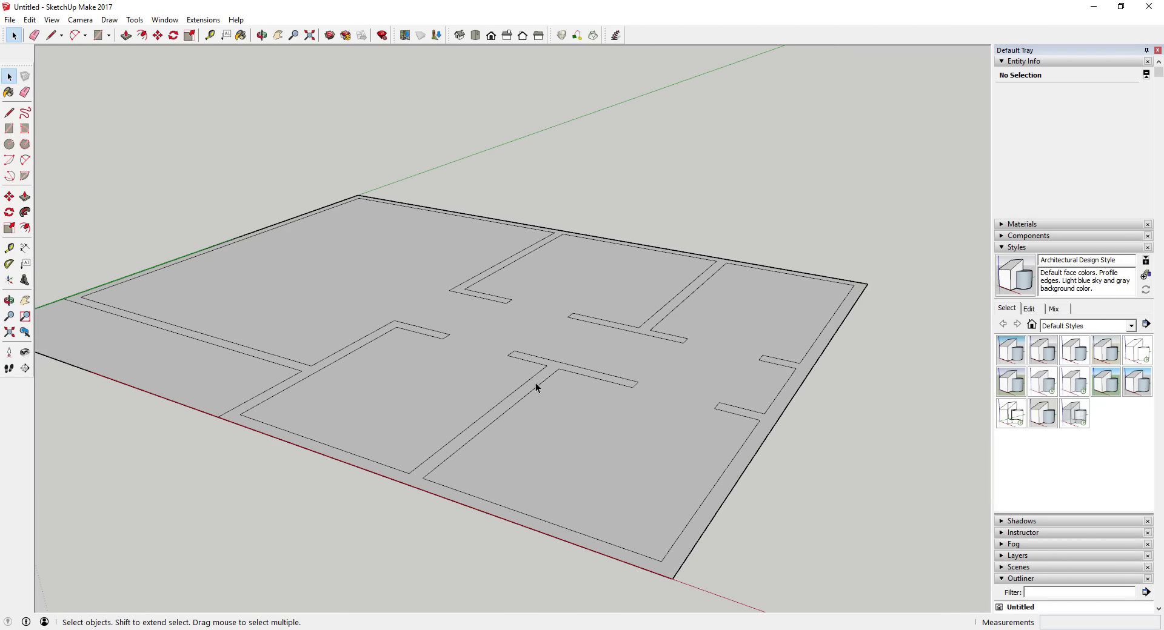
{"action": "scroll", "coordinate": [533, 389], "scroll_direction": "down", "scroll_amount": 3}
{"action": "scroll", "coordinate": [481, 402], "scroll_direction": "up", "scroll_amount": 2}
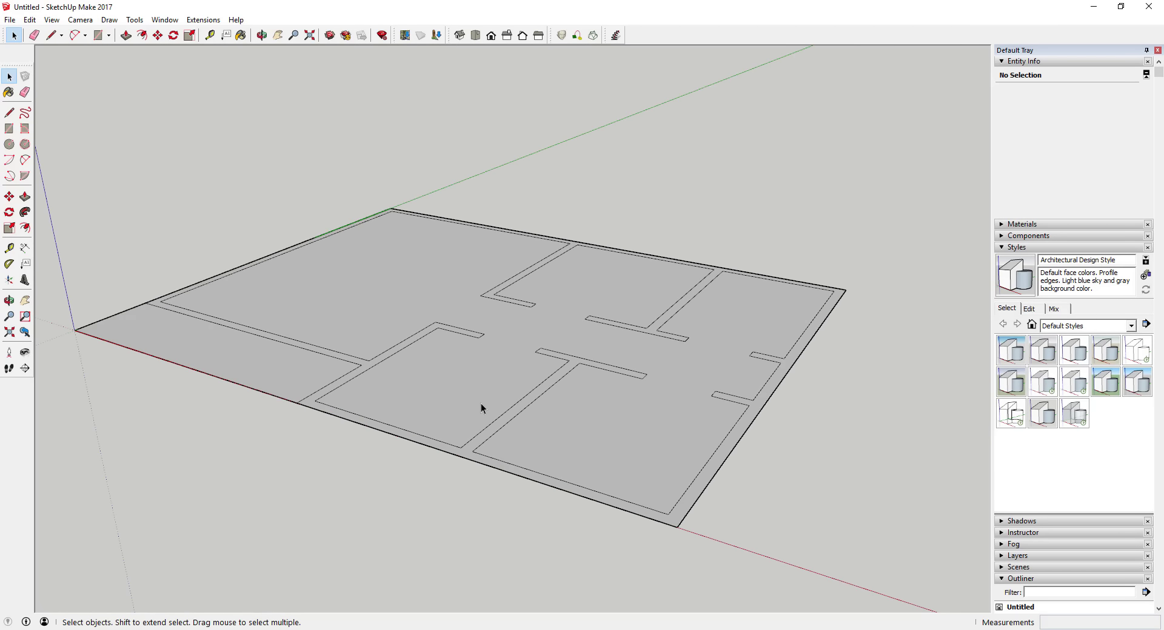
{"action": "middle_click_drag", "start_coordinate": [516, 401], "coordinate": [563, 426]}
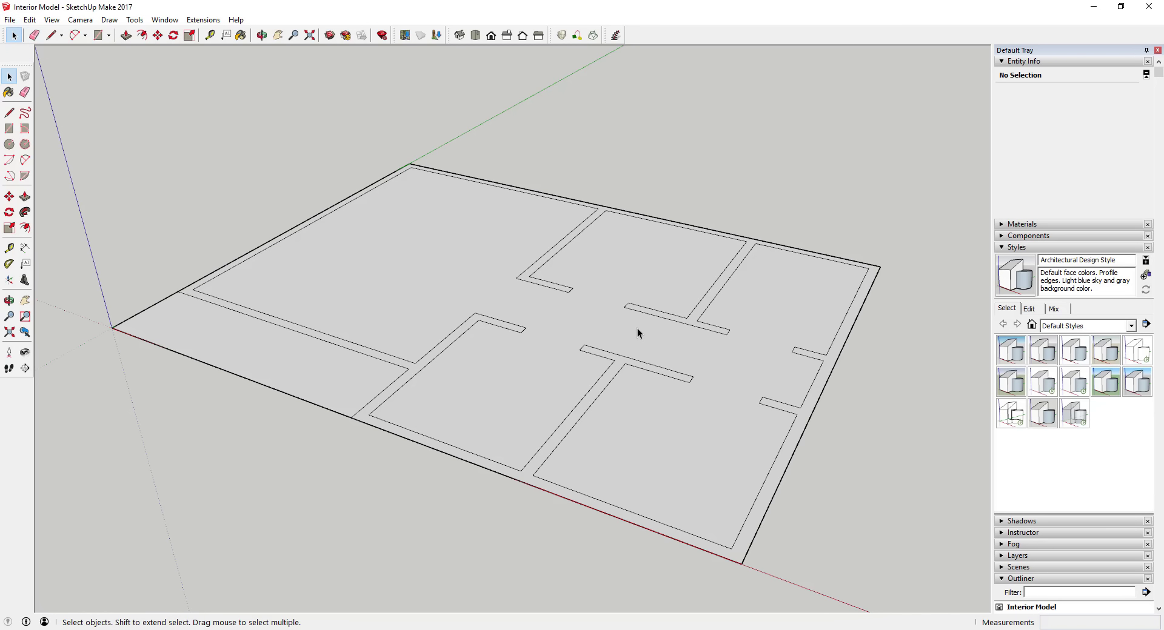
{"action": "key", "text": "o"}
{"action": "left_click_drag", "start_coordinate": [637, 329], "coordinate": [503, 321]}
{"action": "key", "text": "space"}
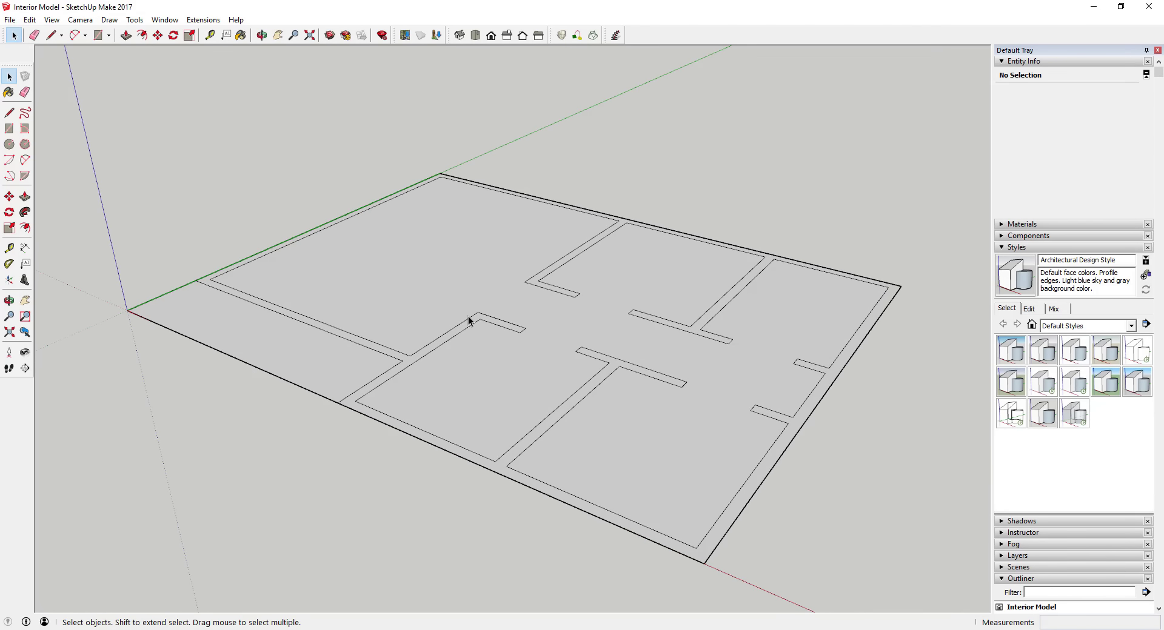
{"action": "scroll", "coordinate": [490, 319], "scroll_direction": "down", "scroll_amount": 3}
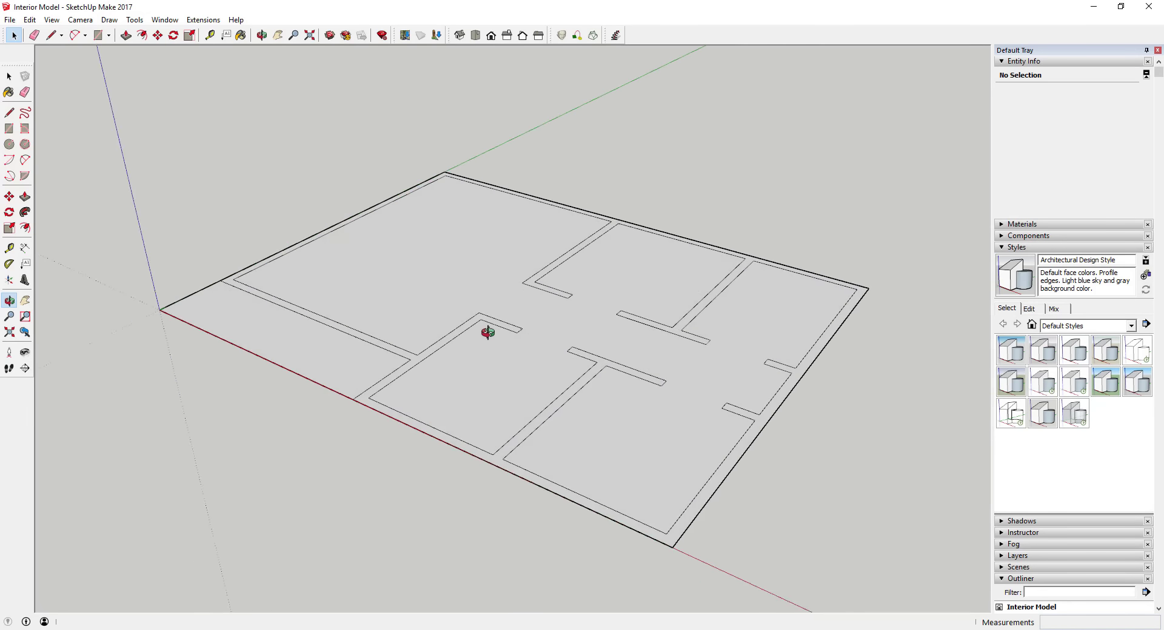
{"action": "scroll", "coordinate": [531, 368], "scroll_direction": "up", "scroll_amount": 5}
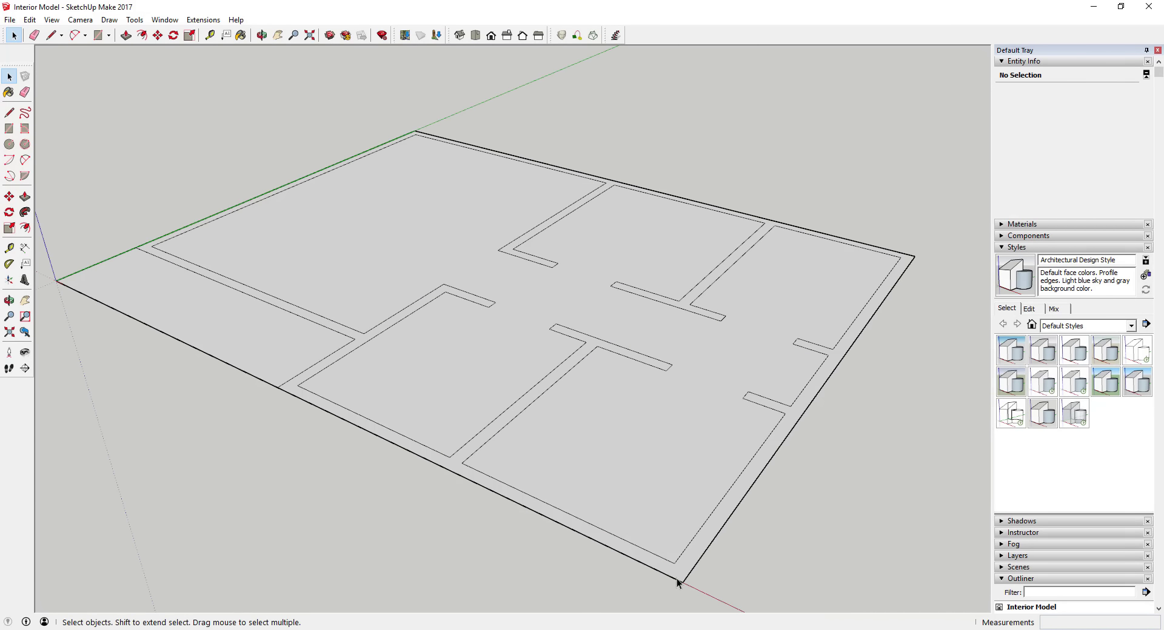
- Try raising all the walls 9' from the floor plan and undo the extrusion
{"action": "key", "text": "p"}
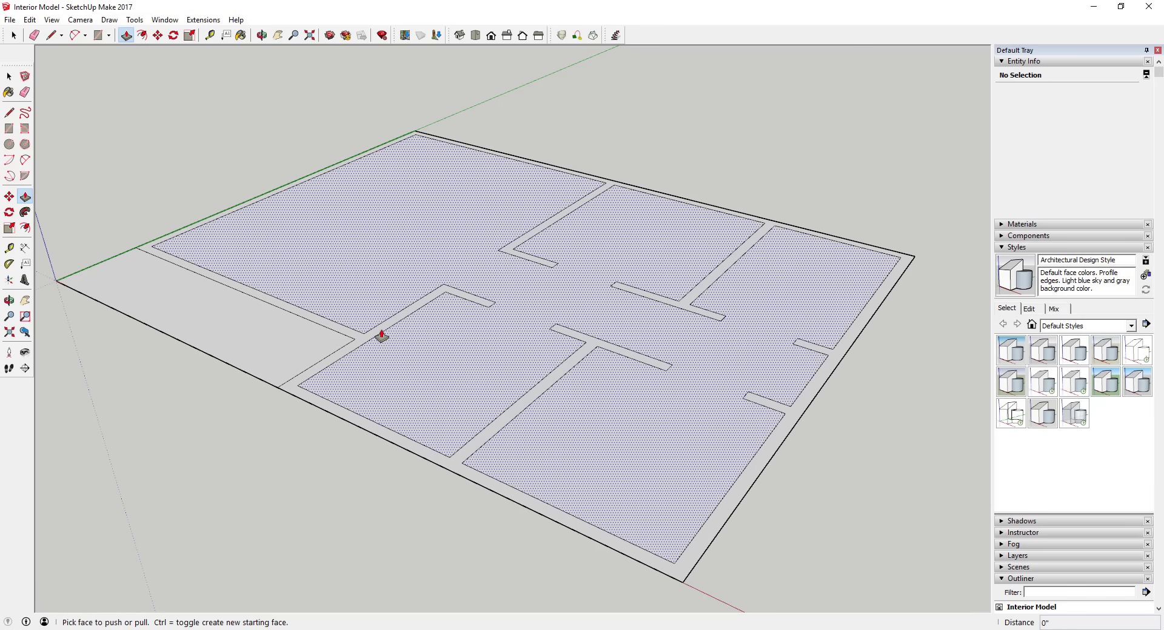
{"action": "left_click_drag", "start_coordinate": [379, 329], "coordinate": [365, 159]}
{"action": "scroll", "coordinate": [365, 160], "scroll_direction": "down", "scroll_amount": 5}
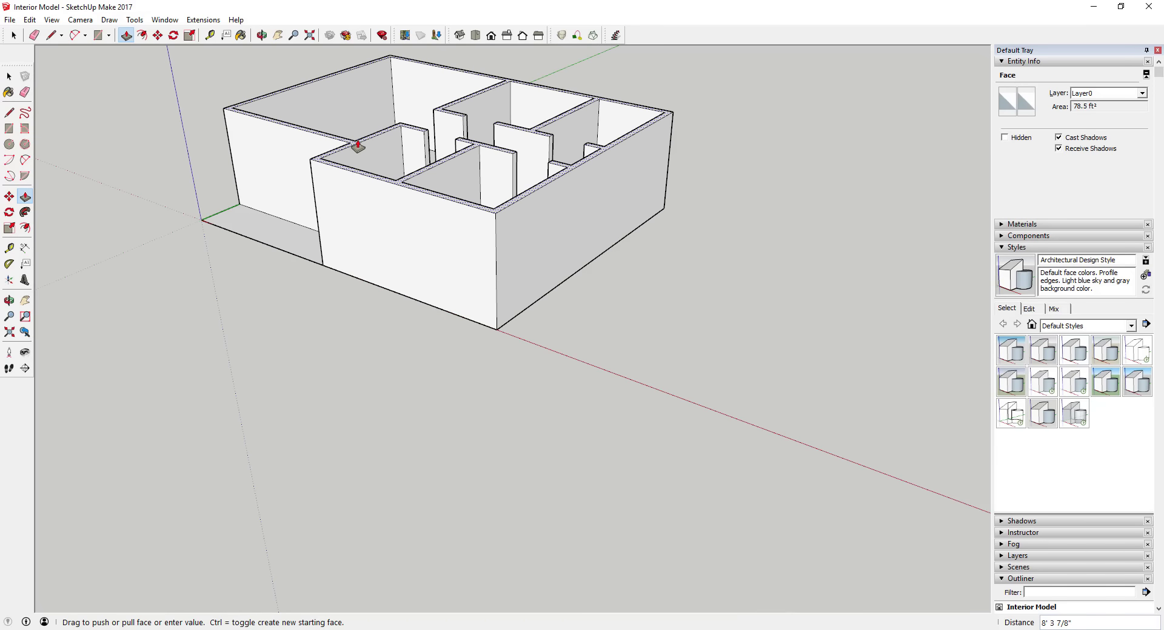
{"action": "left_click_drag", "start_coordinate": [362, 143], "coordinate": [363, 143]}
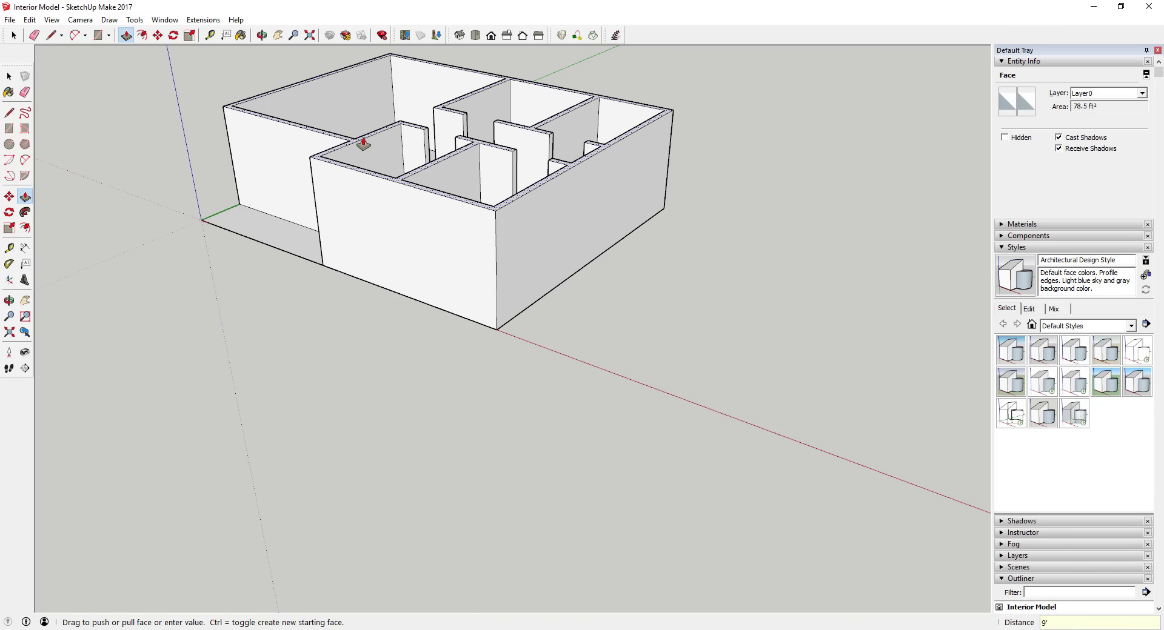
{"action": "type", "text": "9'"}
{"action": "key", "text": "Return"}
{"action": "scroll", "coordinate": [509, 221], "scroll_direction": "down", "scroll_amount": 3}
{"action": "middle_click_drag", "start_coordinate": [509, 221], "coordinate": [442, 285]}
{"action": "scroll", "coordinate": [463, 135], "scroll_direction": "up", "scroll_amount": 5}
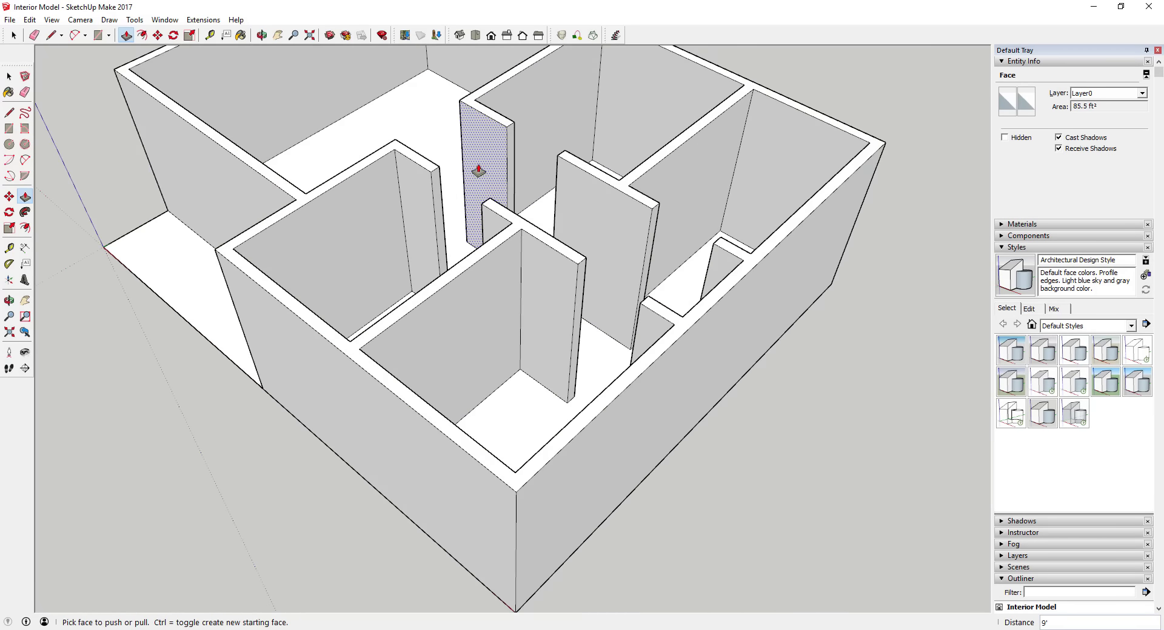
{"action": "key", "text": "ctrl+z"}
{"action": "key", "text": "space"}
- Push/Pull the connected wall face up 9' to raise all the exterior and interior walls
{"action": "key", "text": "p"}
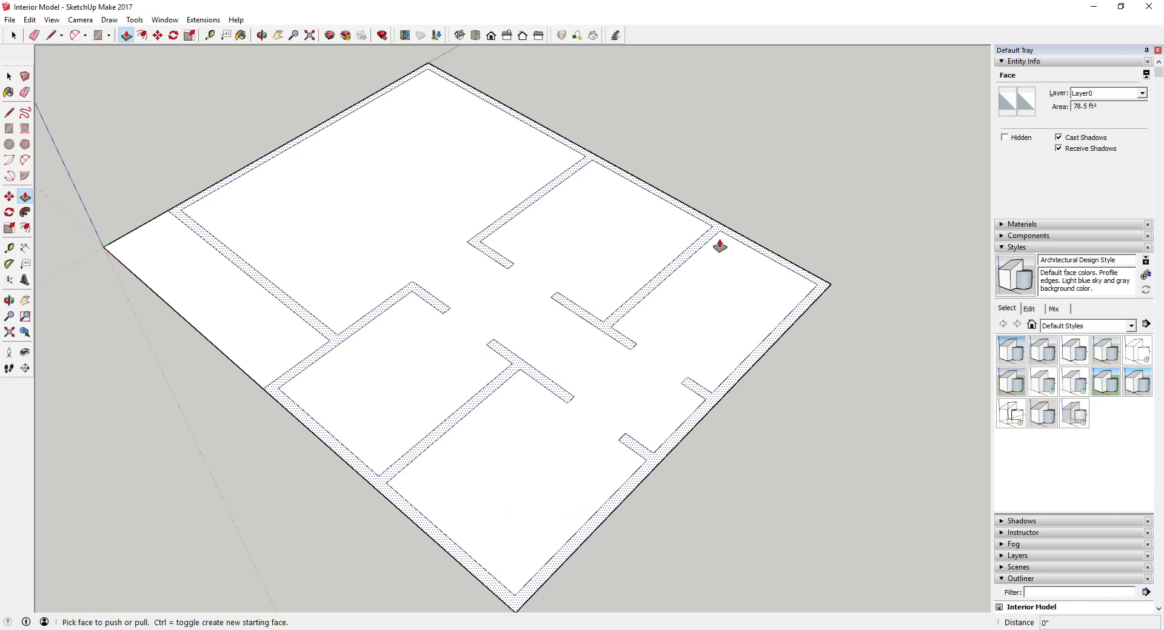
{"action": "left_click", "coordinate": [822, 294]}
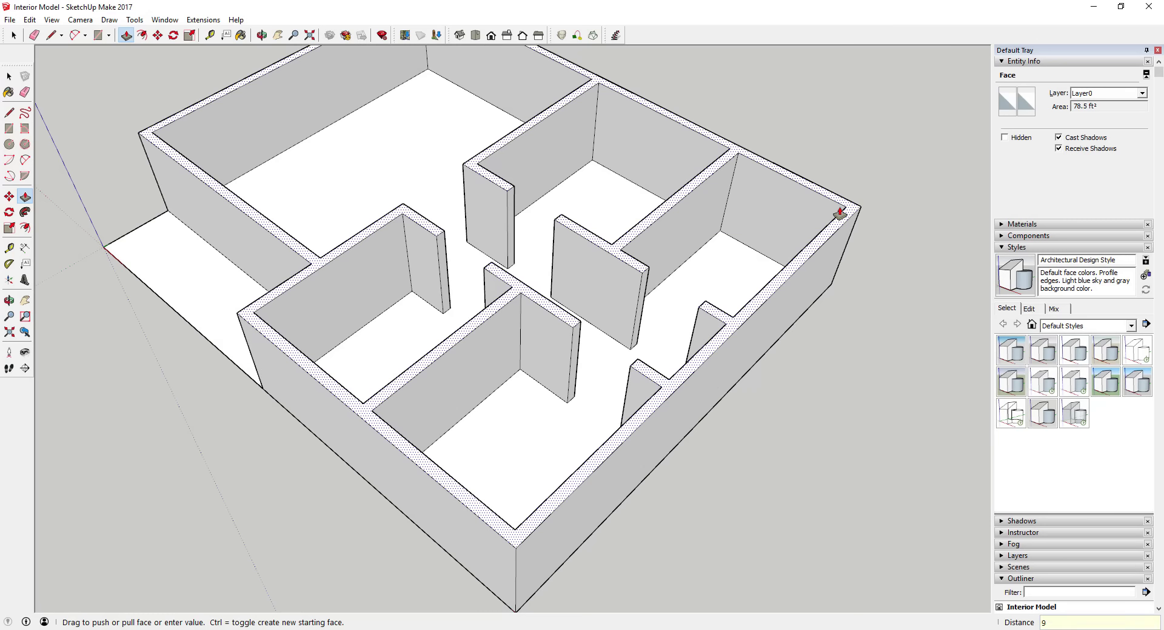
{"action": "key", "text": "Return"}
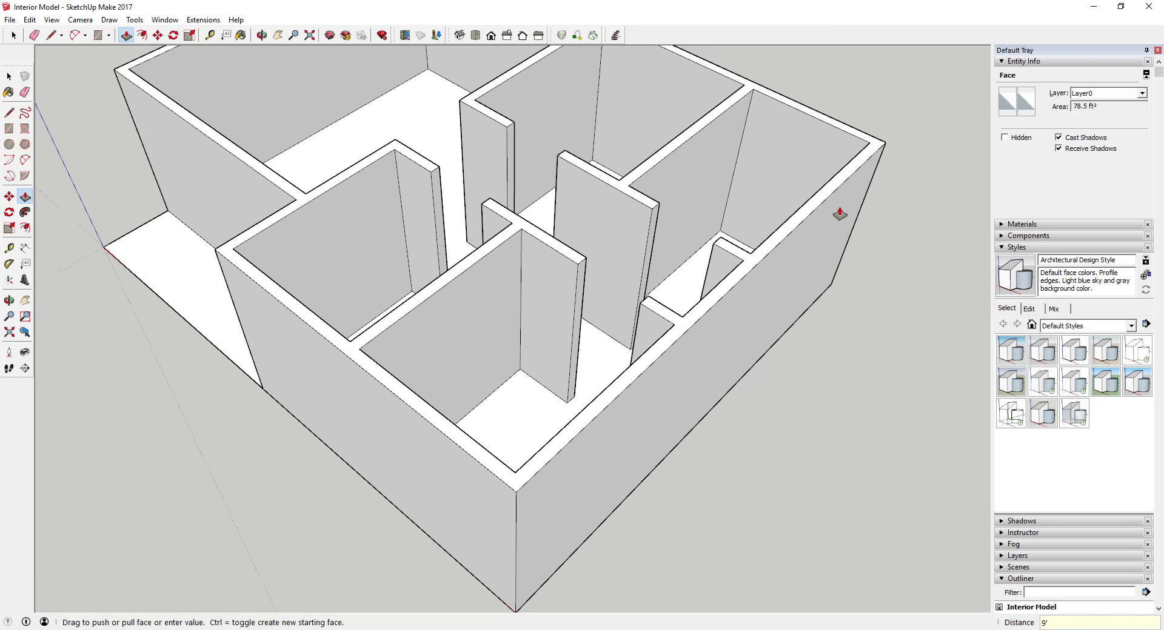
- Inspect the raised walls and the full-height door openings along the hallway from near and far
{"action": "scroll", "coordinate": [755, 330], "scroll_direction": "down", "scroll_amount": 4}
{"action": "middle_click_drag", "start_coordinate": [600, 330], "coordinate": [543, 332]}
{"action": "left_click", "coordinate": [522, 255]}
{"action": "key", "text": "p"}
{"action": "scroll", "coordinate": [587, 254], "scroll_direction": "up", "scroll_amount": 5}
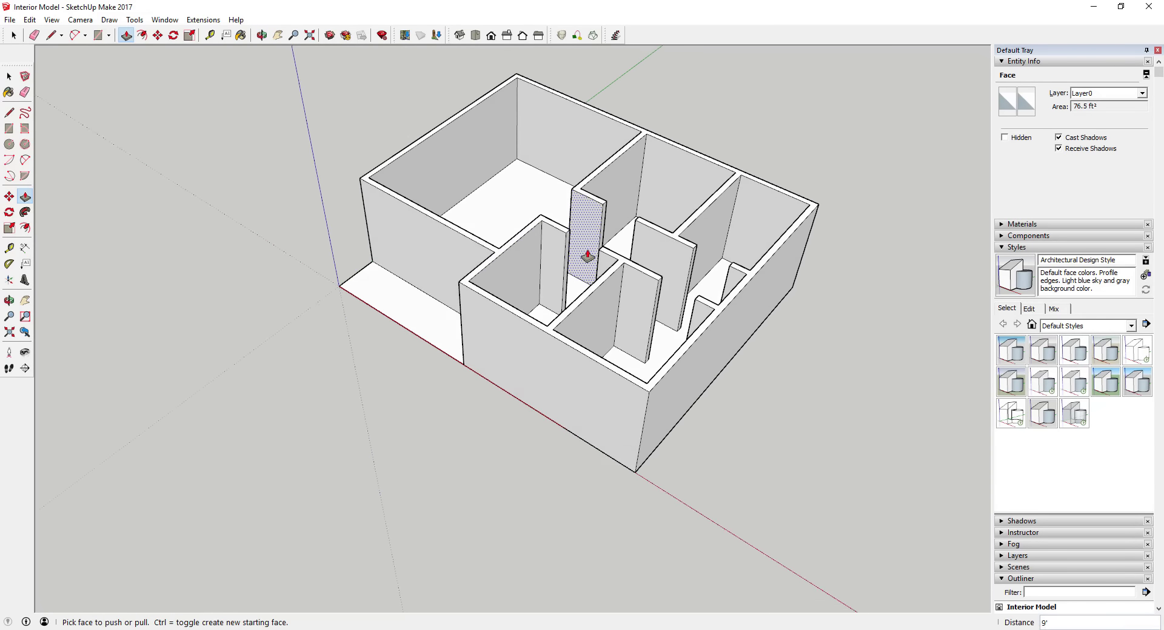
{"action": "mouse_move", "coordinate": [574, 257]}
{"action": "middle_mouse_down"}
{"action": "mouse_move", "coordinate": [512, 262]}
{"action": "mouse_move", "coordinate": [557, 271]}
{"action": "middle_mouse_up"}
{"action": "scroll", "coordinate": [557, 271], "scroll_direction": "down", "scroll_amount": 5}
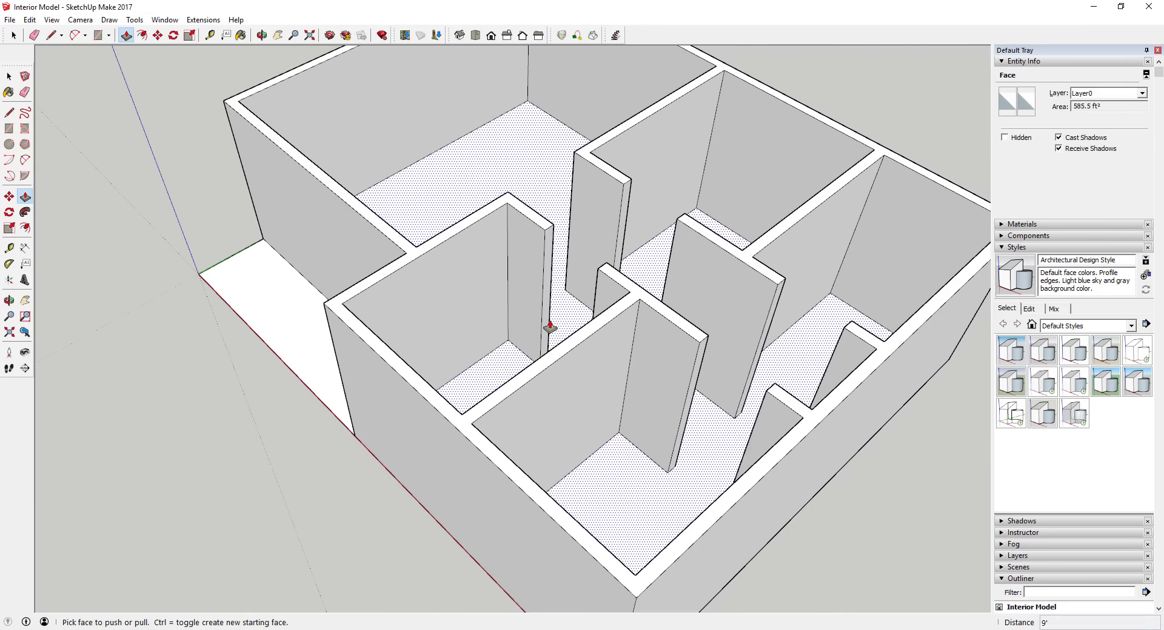
{"action": "middle_click_drag", "start_coordinate": [548, 324], "coordinate": [559, 297]}
{"action": "scroll", "coordinate": [559, 297], "scroll_direction": "up", "scroll_amount": 5}
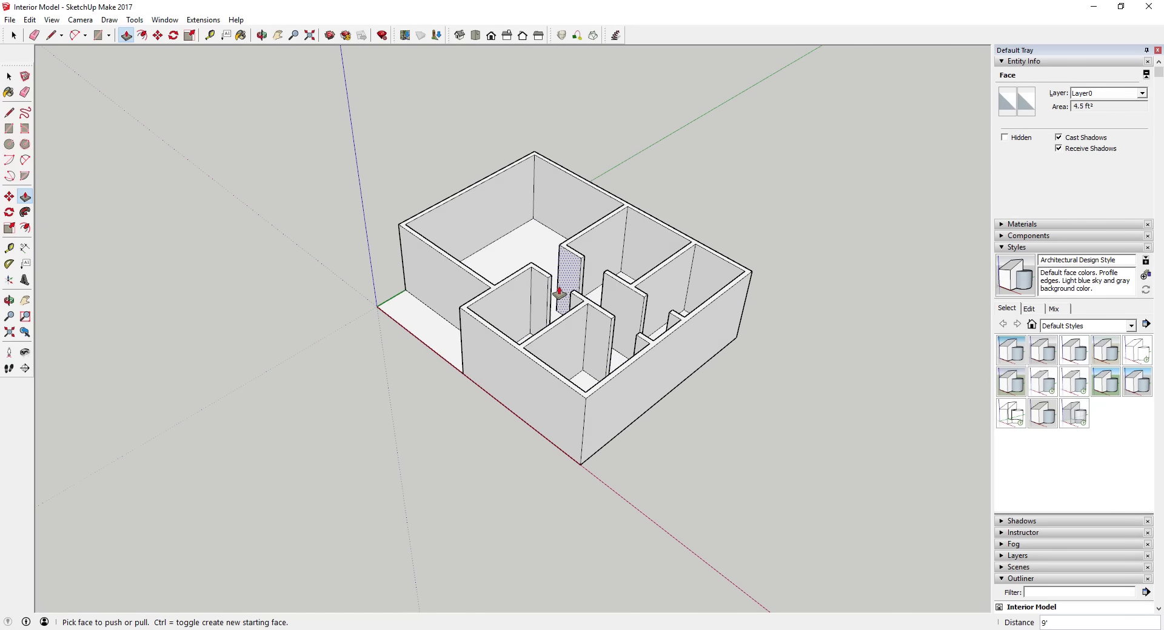
- Draw a 2' by 6" rectangle at the top of the wall end beside the middle front room's doorway
{"action": "middle_click_drag", "start_coordinate": [483, 273], "coordinate": [520, 299]}
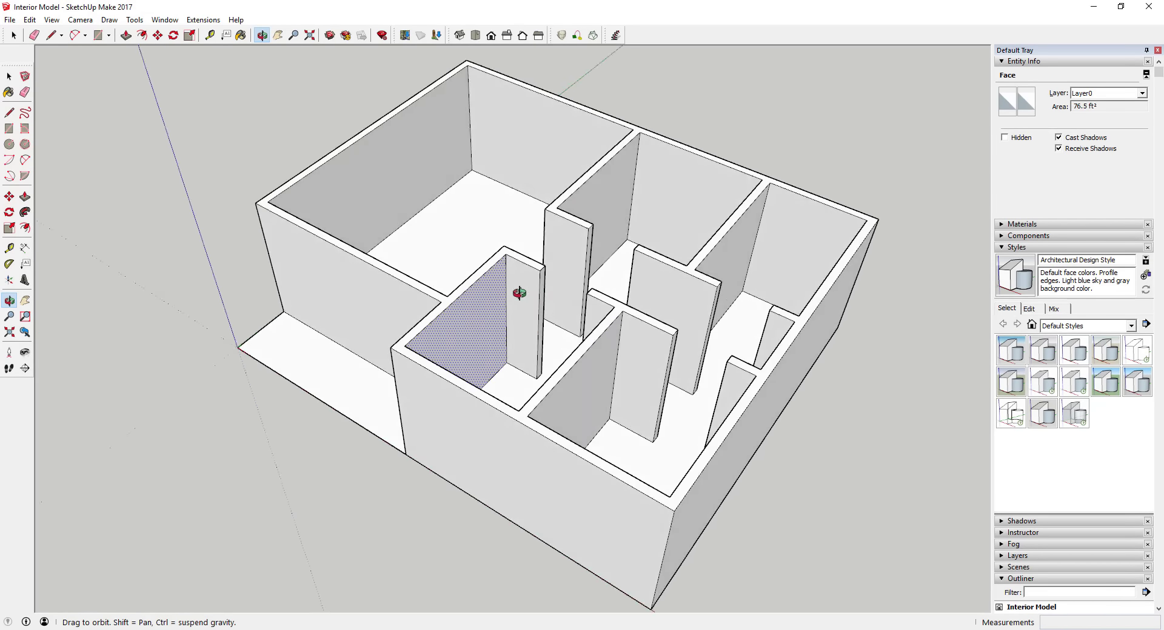
{"action": "scroll", "coordinate": [533, 295], "scroll_direction": "up", "scroll_amount": 6}
{"action": "key", "text": "r"}
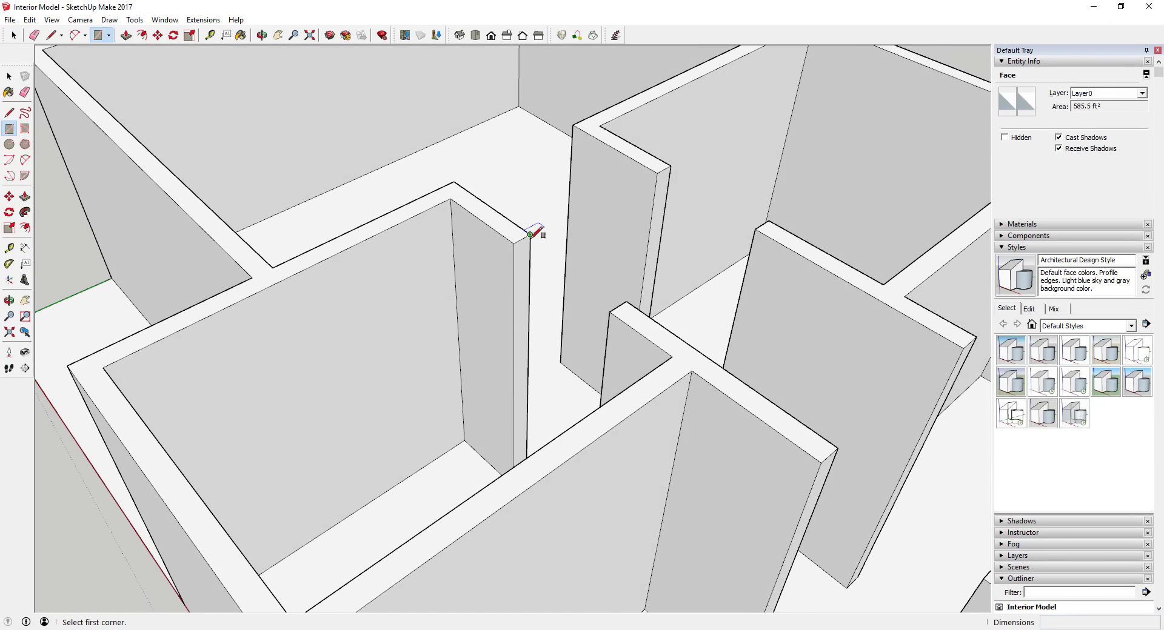
{"action": "left_click", "coordinate": [530, 235]}
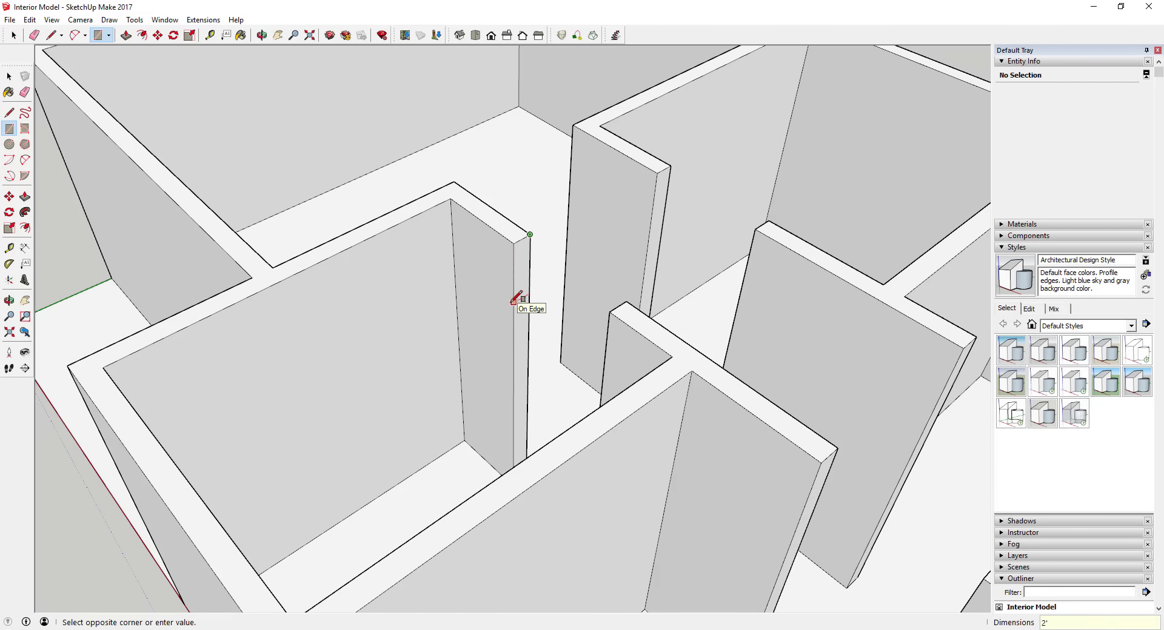
{"action": "left_click", "coordinate": [513, 306]}
- Push/Pull the 2' rectangle across the middle front room's doorway to form its header, and erase the leftover seam edges
{"action": "key", "text": "space"}
{"action": "key", "text": "p"}
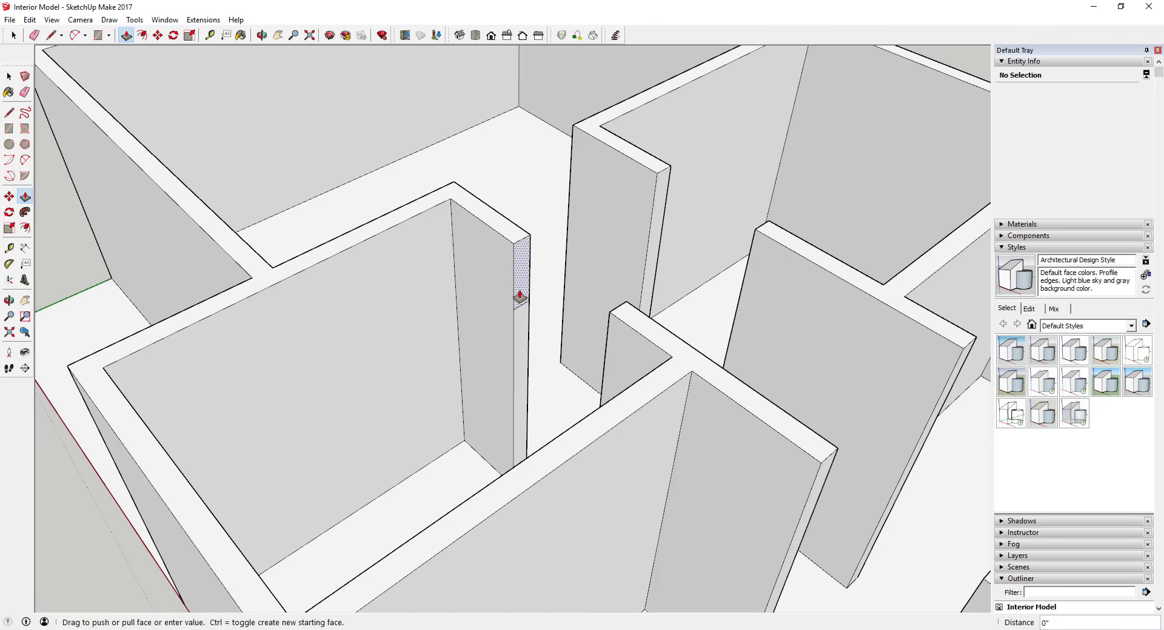
{"action": "left_click_drag", "start_coordinate": [521, 298], "coordinate": [621, 328]}
{"action": "key", "text": "e"}
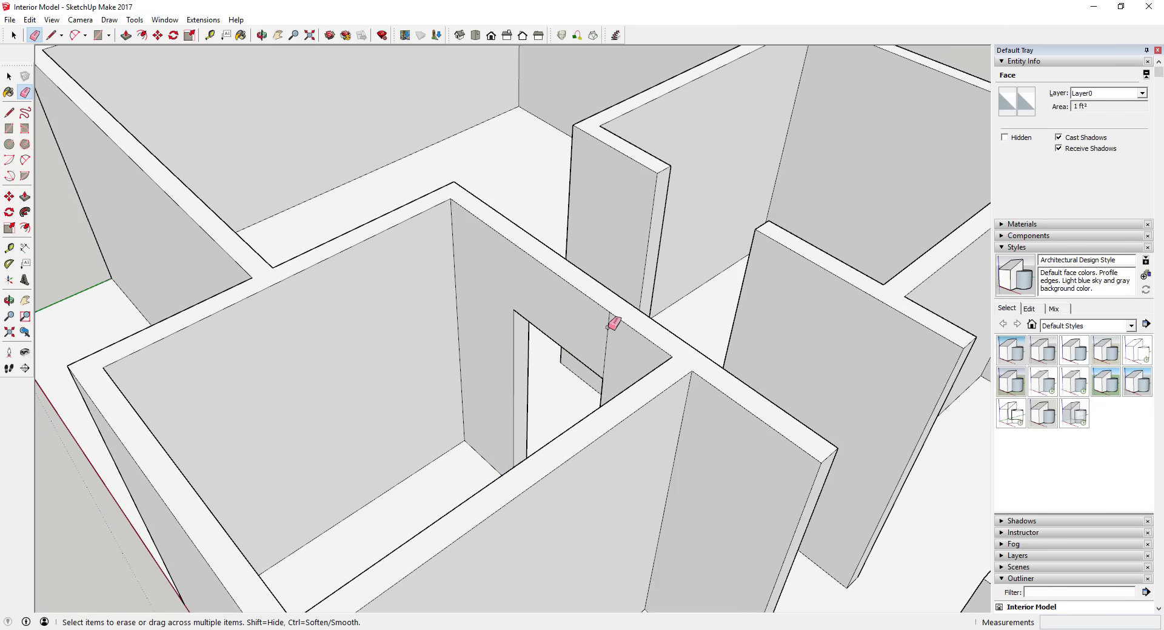
{"action": "key", "text": "space"}
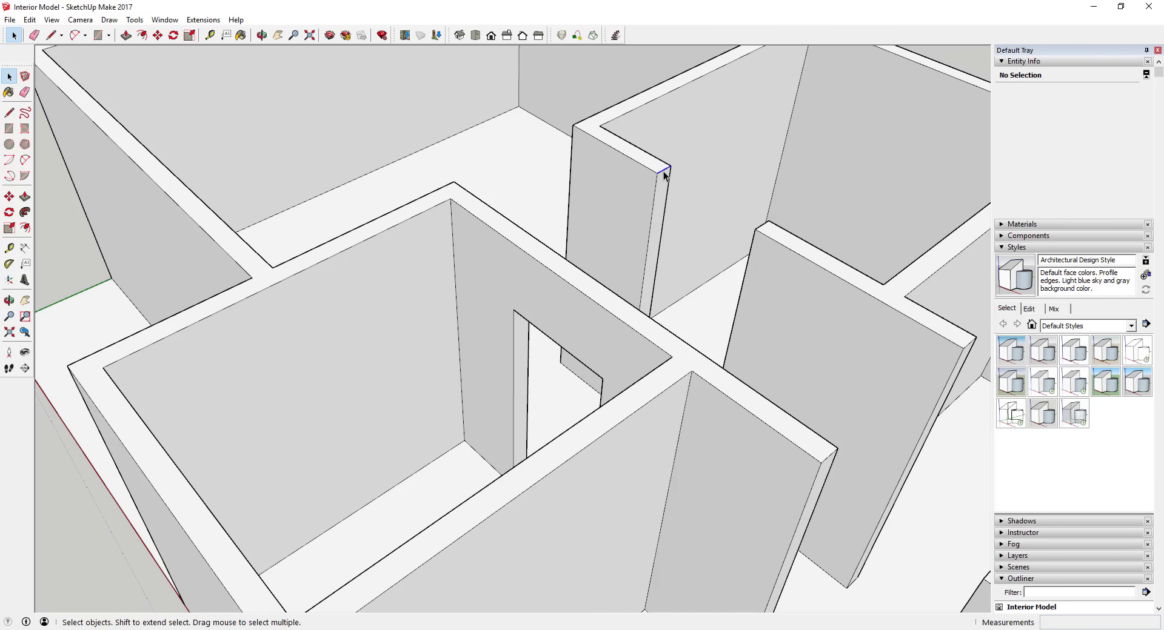
{"action": "left_click", "coordinate": [665, 175]}
{"action": "key", "text": "m"}
{"action": "middle_click_drag", "start_coordinate": [670, 172], "coordinate": [656, 191]}
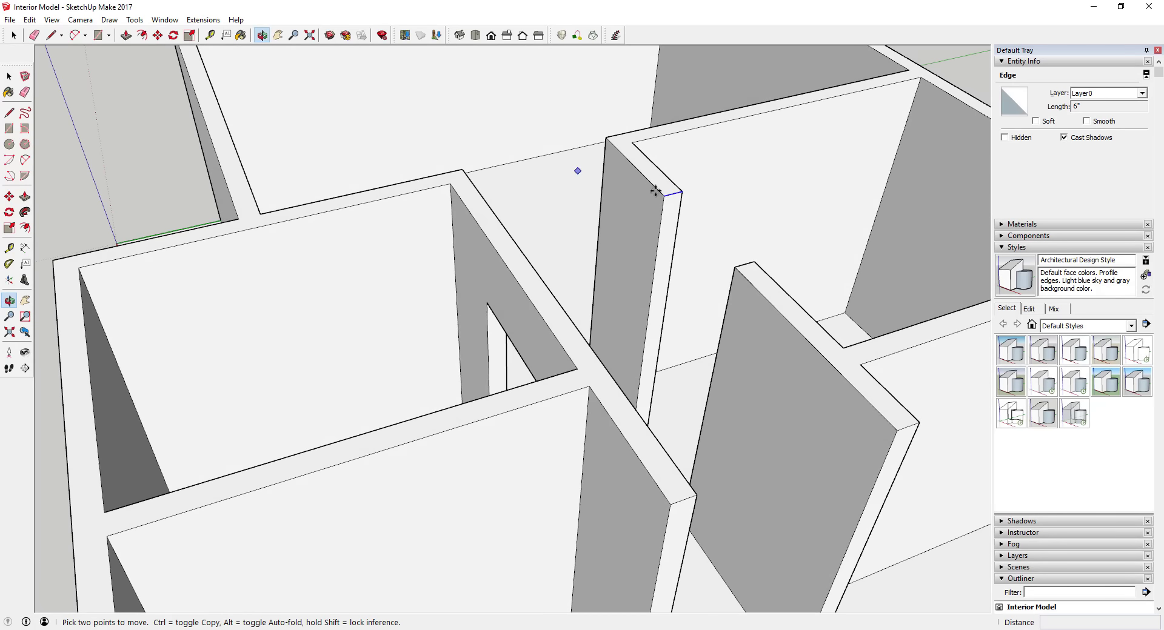
{"action": "left_click", "coordinate": [664, 195]}
{"action": "key", "text": "ctrl"}
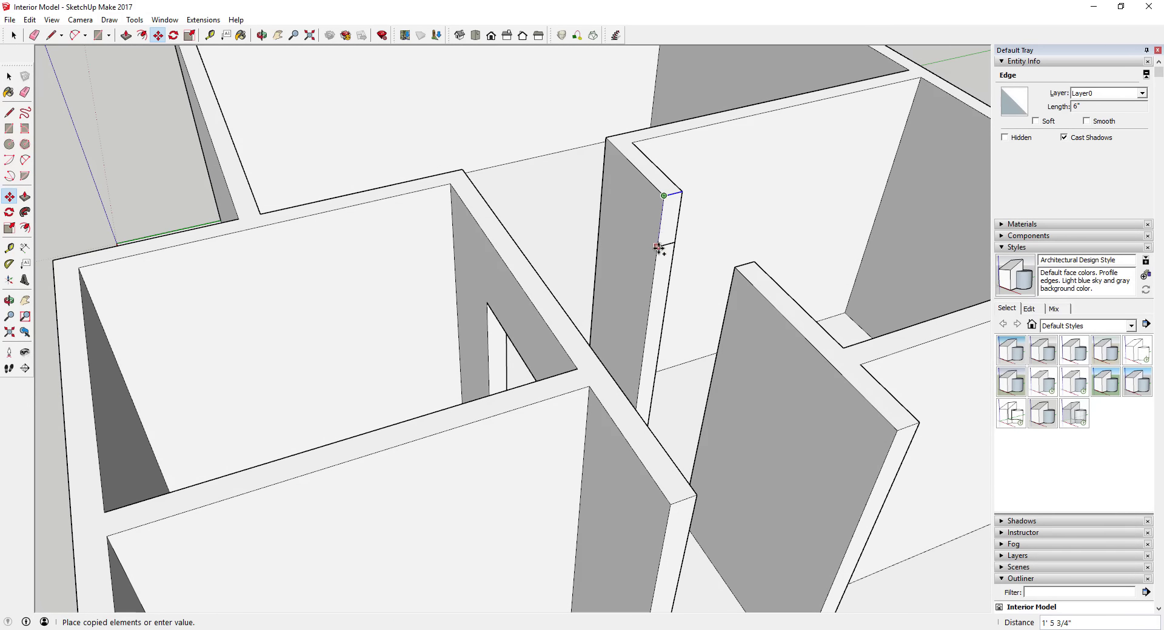
{"action": "key", "text": "space"}
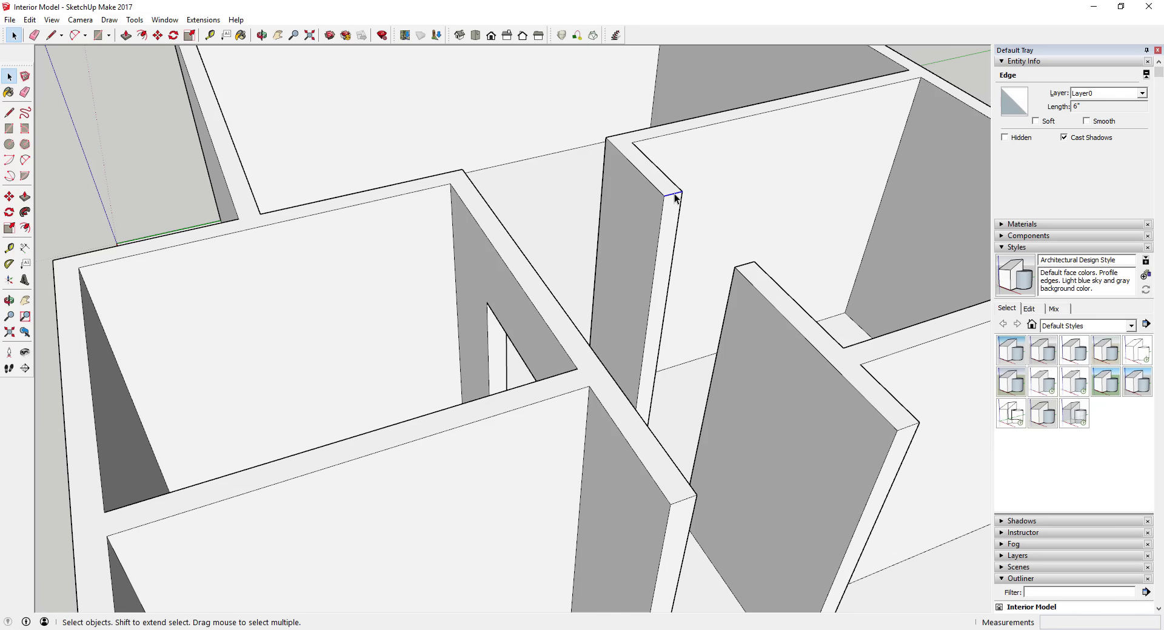
{"action": "key", "text": "m"}
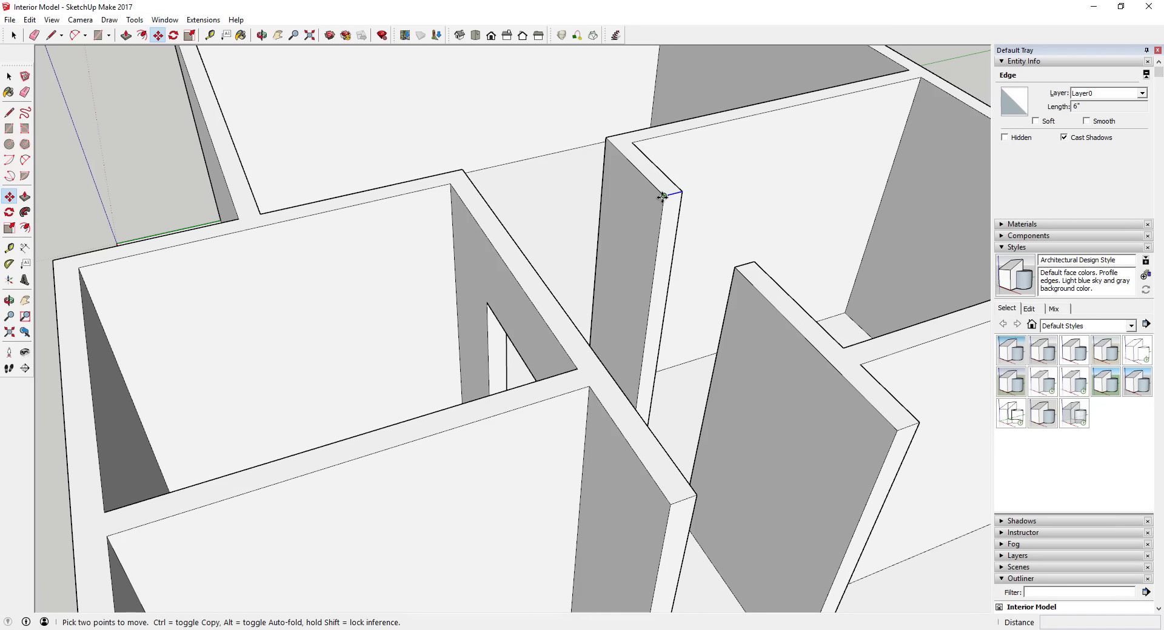
{"action": "left_click", "coordinate": [663, 195]}
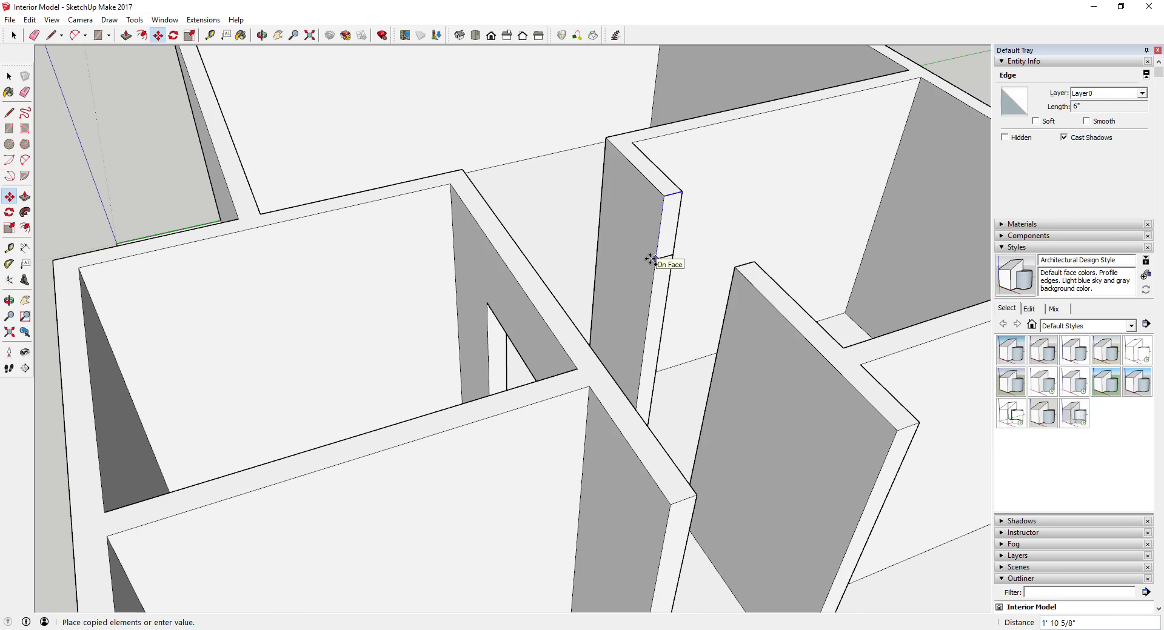
{"action": "type", "text": "2'"}
{"action": "key", "text": "Return"}
{"action": "key", "text": "Escape"}
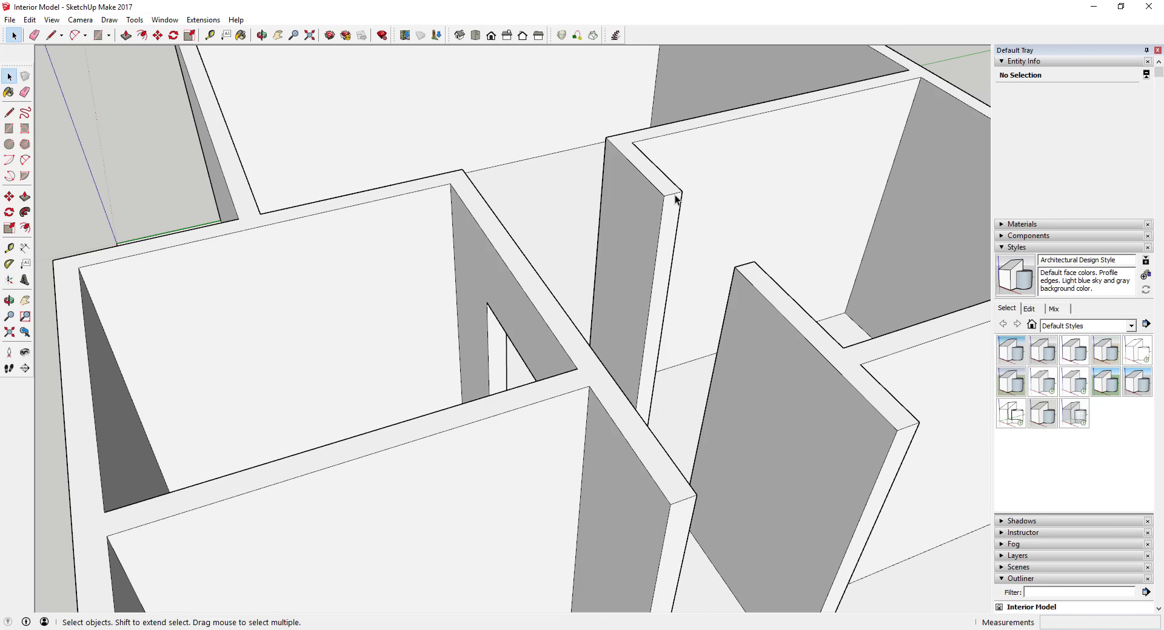
- Copy the top edge of the wall end beside the doorway across the hallway 2' down its end face
{"action": "left_click", "coordinate": [674, 195]}
{"action": "key", "text": "m"}
{"action": "left_click", "coordinate": [664, 196]}
{"action": "key", "text": "ctrl"}
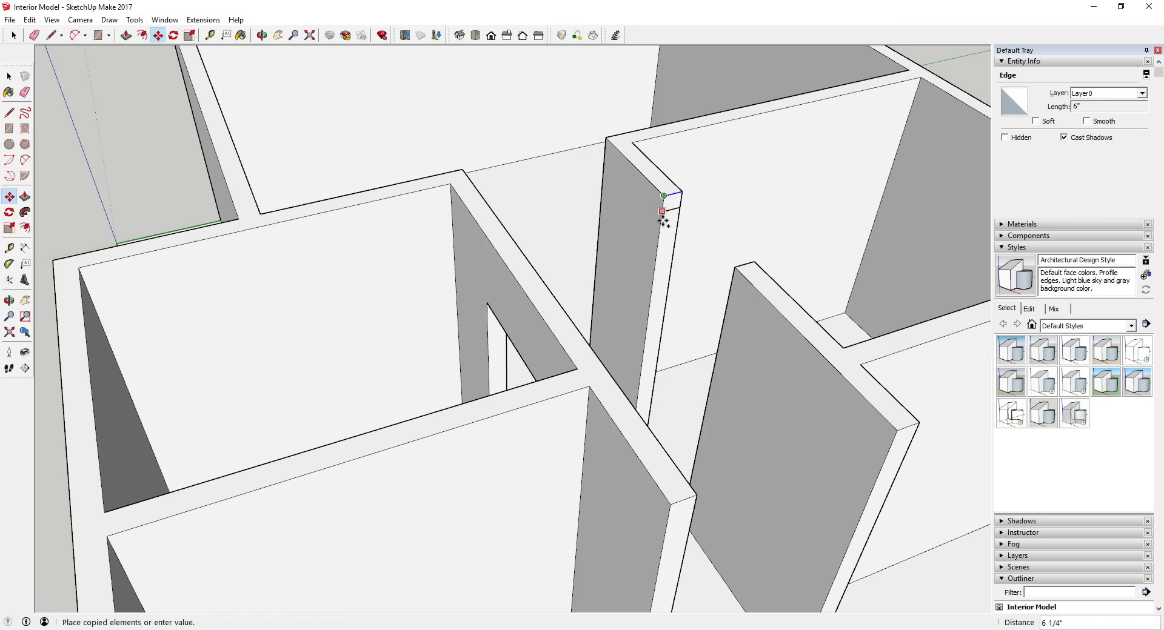
{"action": "left_click", "coordinate": [667, 234]}
{"action": "key", "text": "space"}
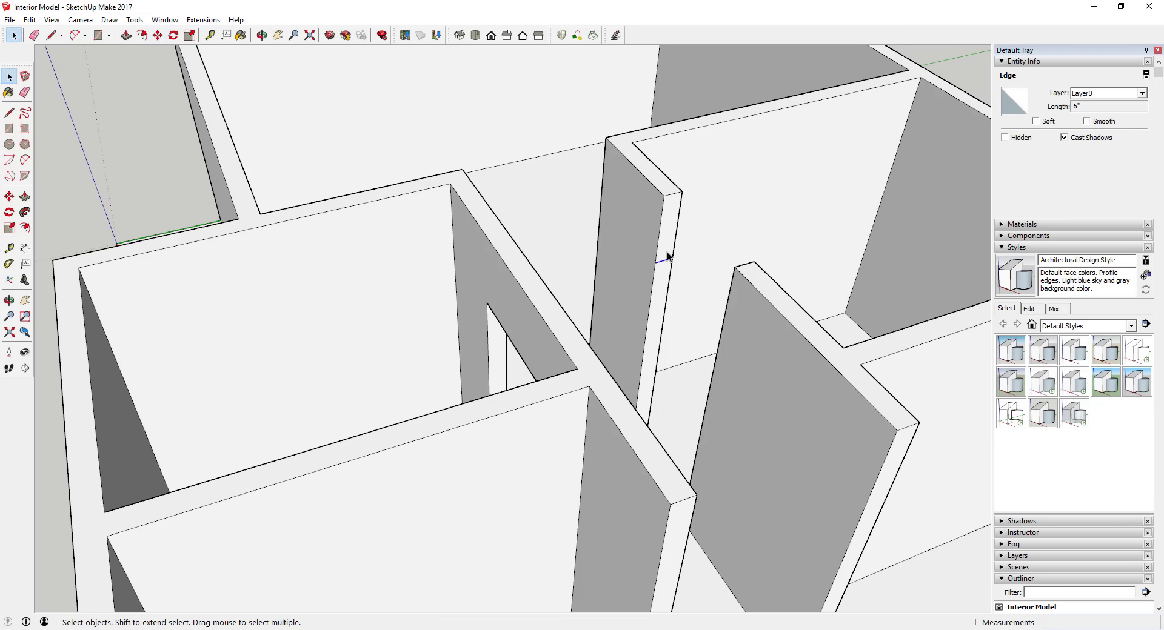
- Try to Push/Pull the 2' face across the doorway to the opposite wall end, and undo the extrusion
{"action": "key", "text": "p"}
{"action": "left_click", "coordinate": [667, 245]}
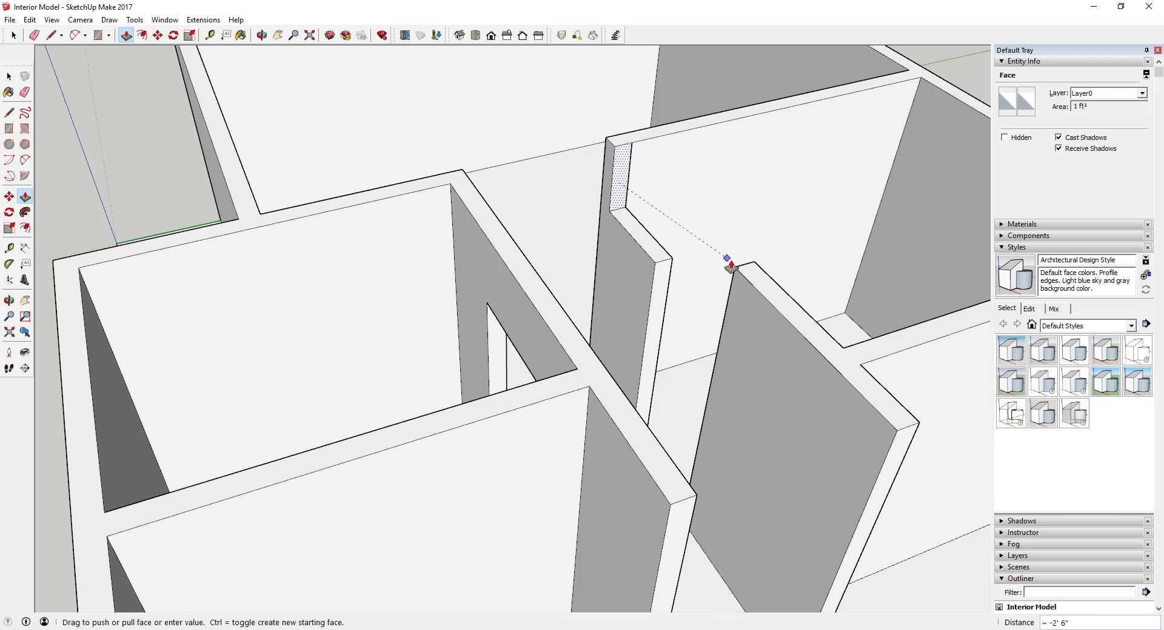
{"action": "left_click", "coordinate": [736, 282]}
{"action": "key", "text": "space"}
{"action": "key", "text": "e"}
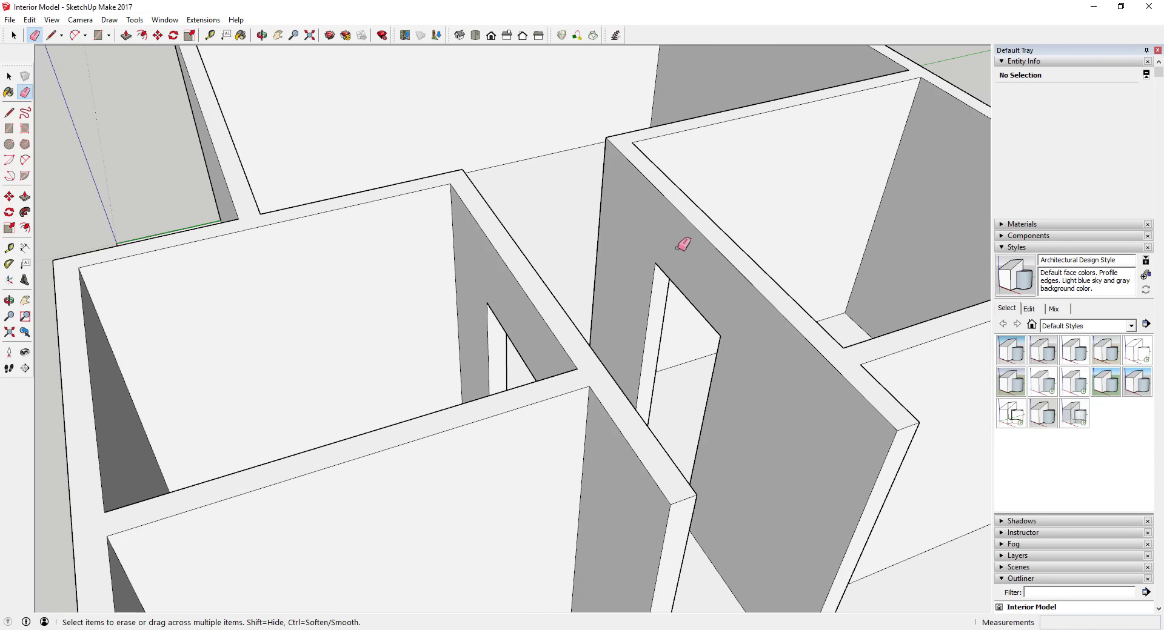
{"action": "key", "text": "space"}
{"action": "key", "text": "ctrl+z"}
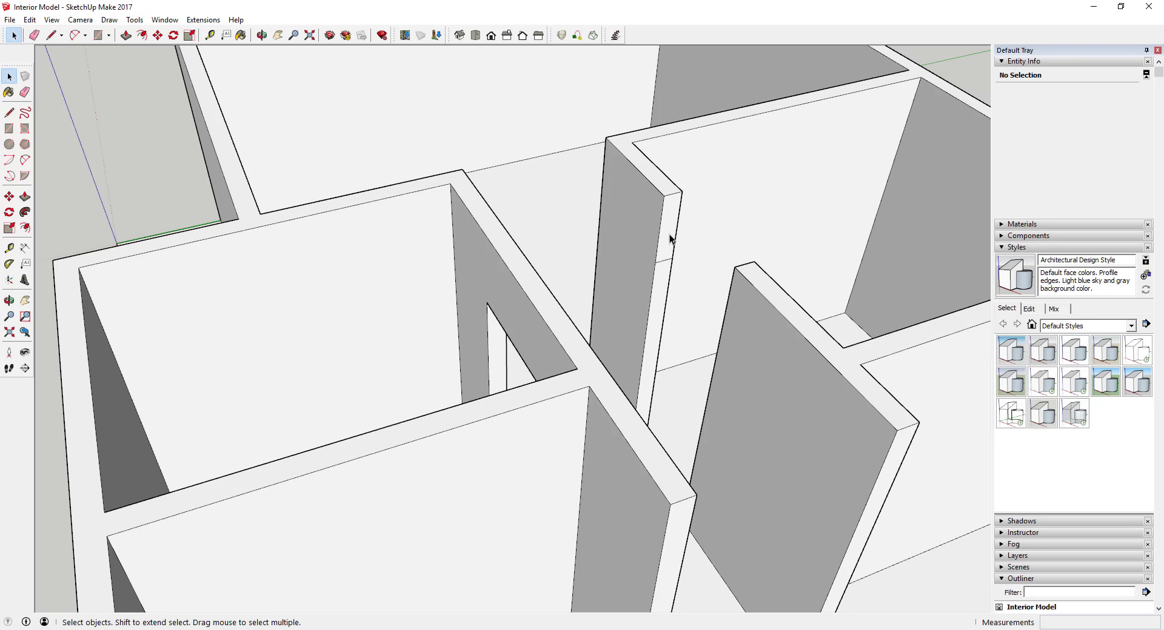
- Push/Pull the 2' by 6" face across the doorway to the opposite wall end as its header, and erase the seam edges
{"action": "left_click", "coordinate": [668, 236]}
{"action": "key", "text": "p"}
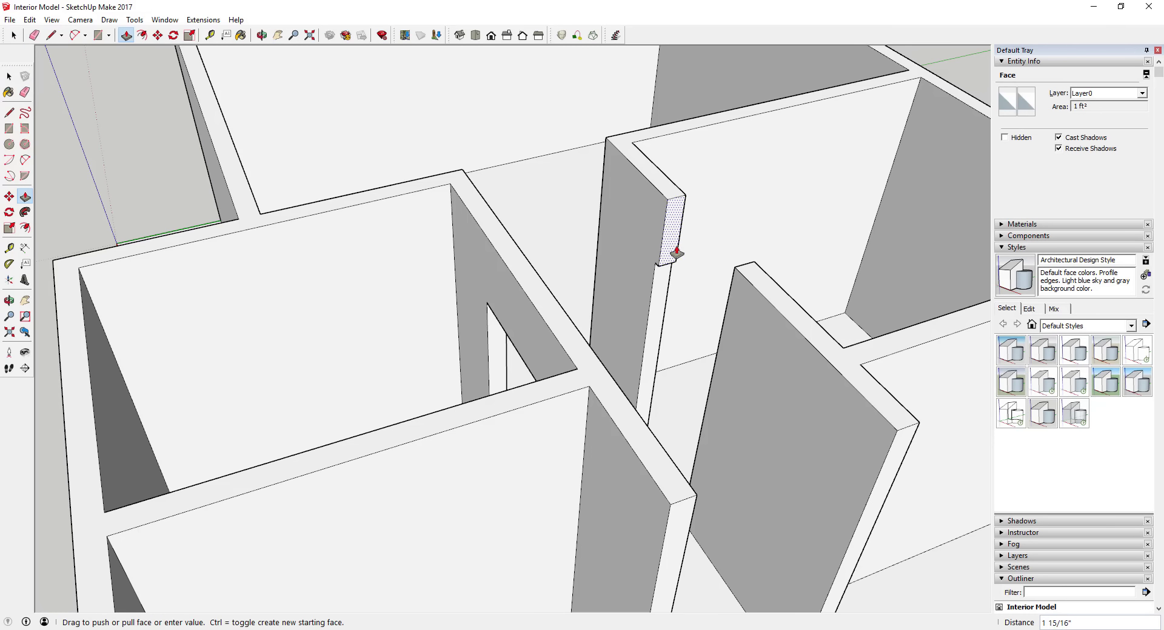
{"action": "left_click_drag", "start_coordinate": [670, 251], "coordinate": [738, 271]}
{"action": "left_click", "coordinate": [735, 271]}
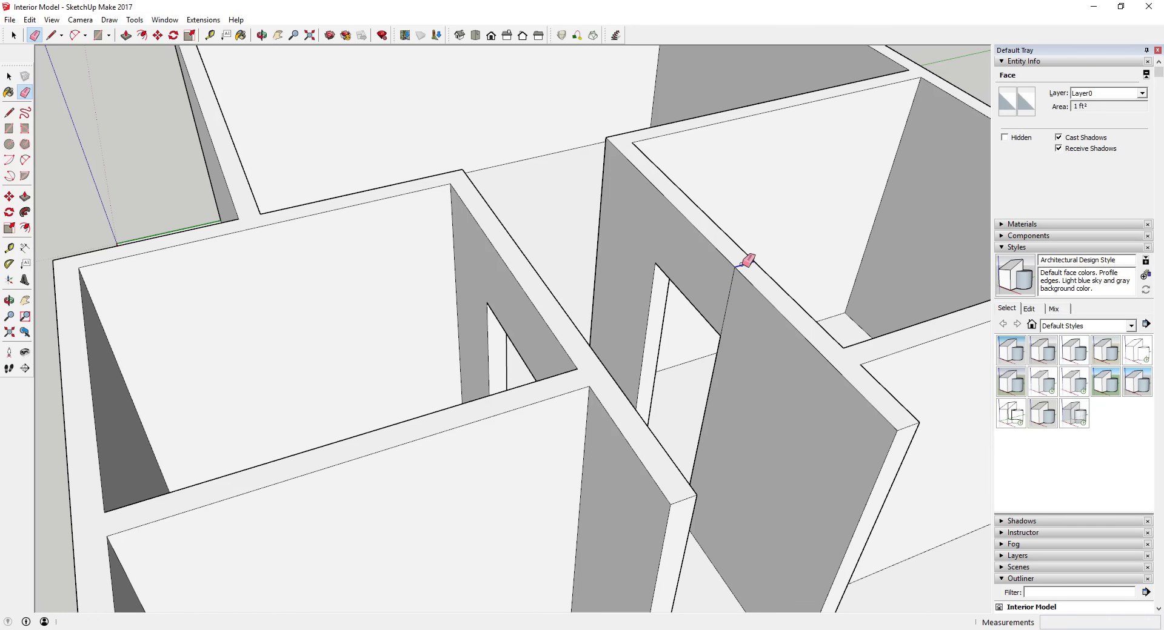
{"action": "key", "text": "e"}
{"action": "scroll", "coordinate": [761, 332], "scroll_direction": "down", "scroll_amount": 5}
- Copy the top edges of the two wall ends beside the last pair of hallway doorways 2' down their end faces
{"action": "key", "text": "r"}
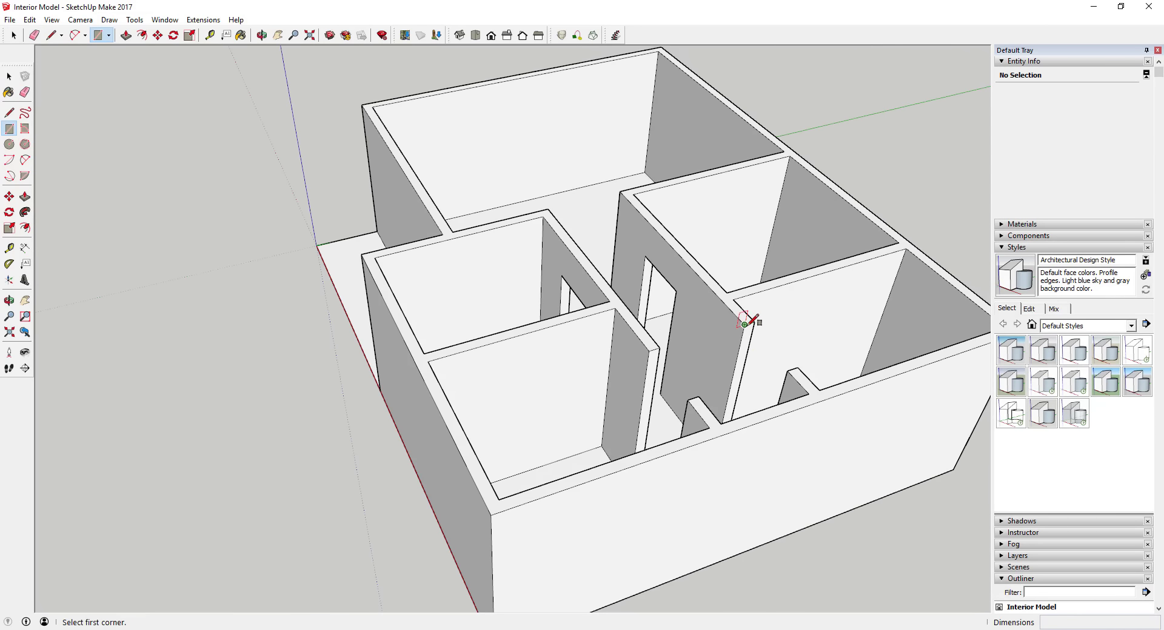
{"action": "scroll", "coordinate": [764, 319], "scroll_direction": "up", "scroll_amount": 4}
{"action": "key", "text": "space"}
{"action": "left_click", "coordinate": [750, 322]}
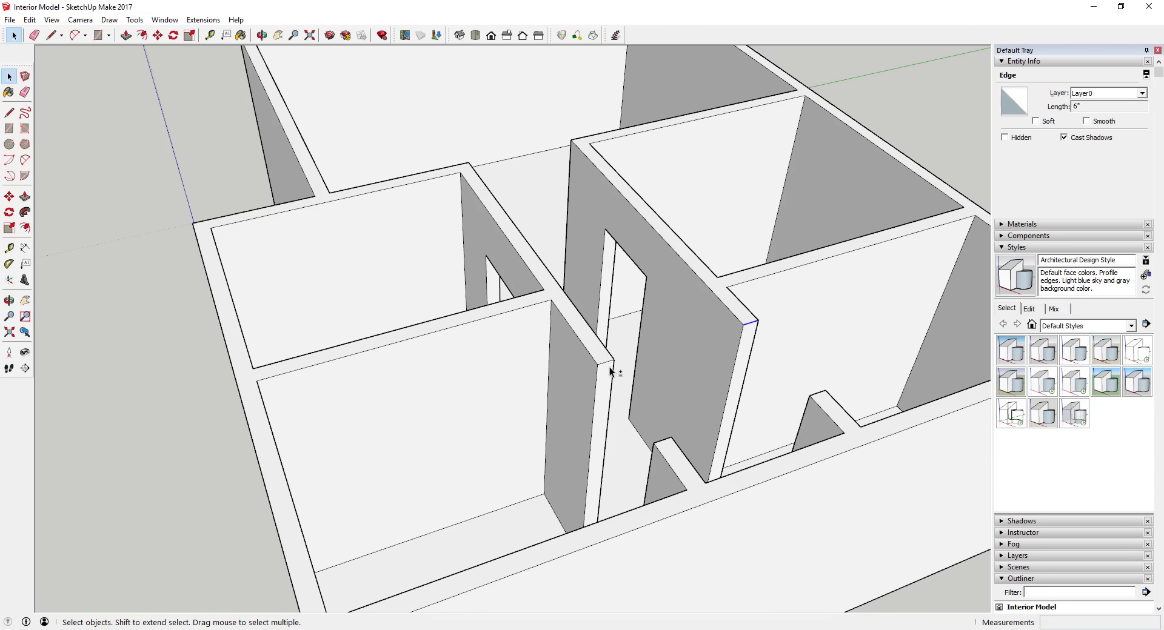
{"action": "left_click", "coordinate": [605, 363], "text": "shift"}
{"action": "key", "text": "m"}
{"action": "scroll", "coordinate": [603, 364], "scroll_direction": "up", "scroll_amount": 3}
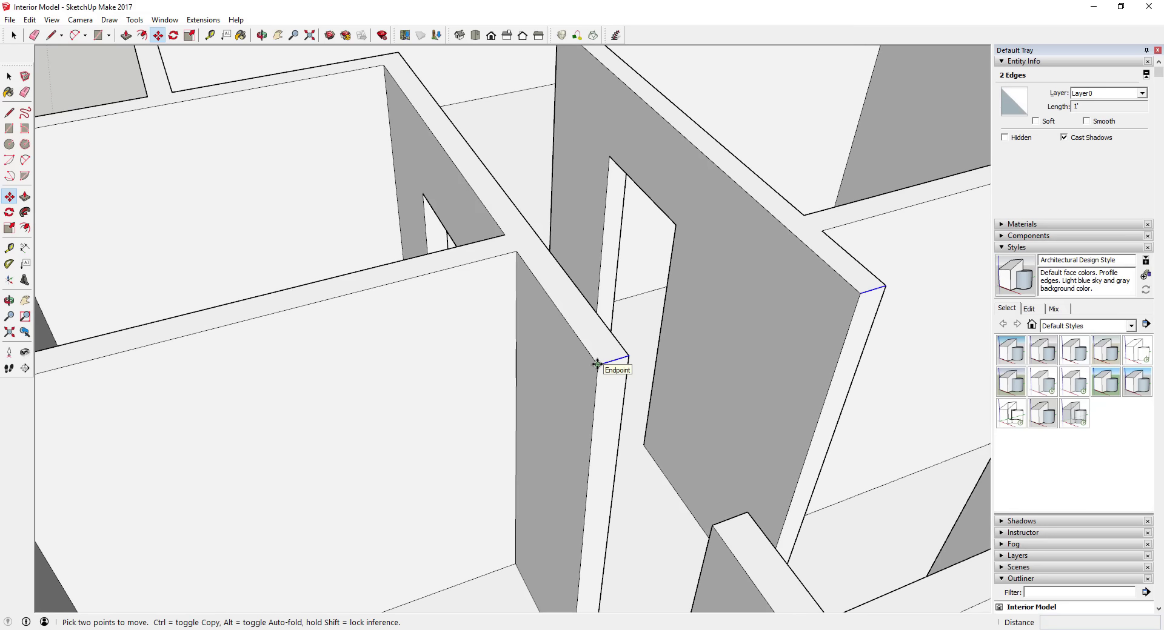
{"action": "key", "text": "ctrl"}
{"action": "left_click", "coordinate": [598, 365]}
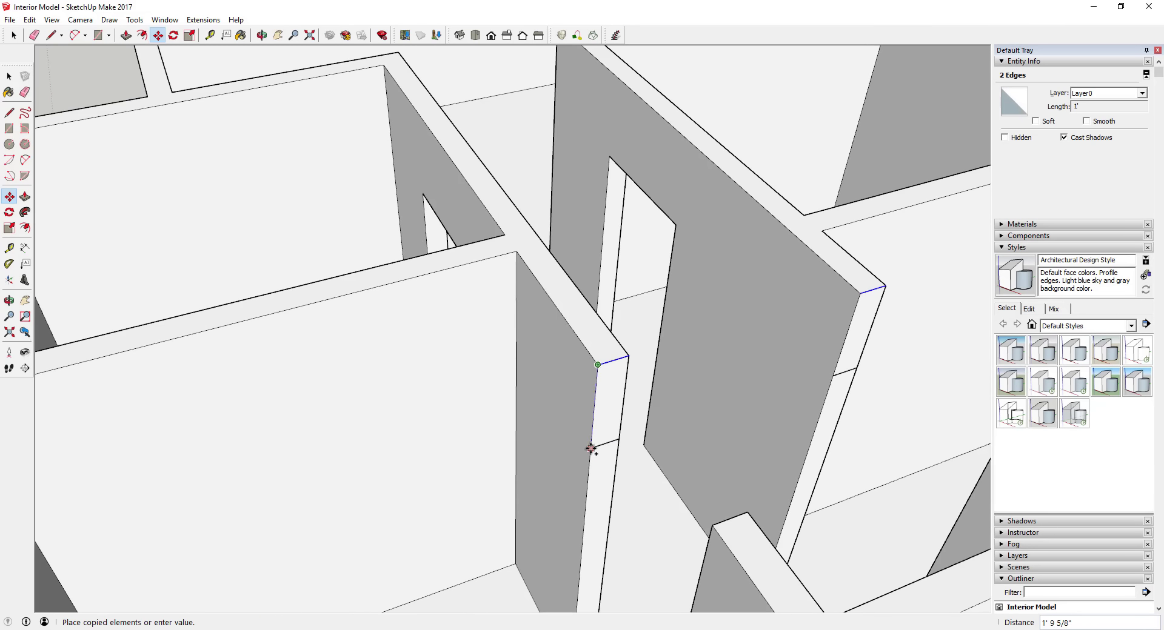
{"action": "left_click", "coordinate": [591, 454]}
{"action": "key", "text": "space"}
- Push/Pull both 2' faces 3' across the last two hallway doorways to form their headers, and erase the seam edges
{"action": "scroll", "coordinate": [614, 448], "scroll_direction": "down", "scroll_amount": 10}
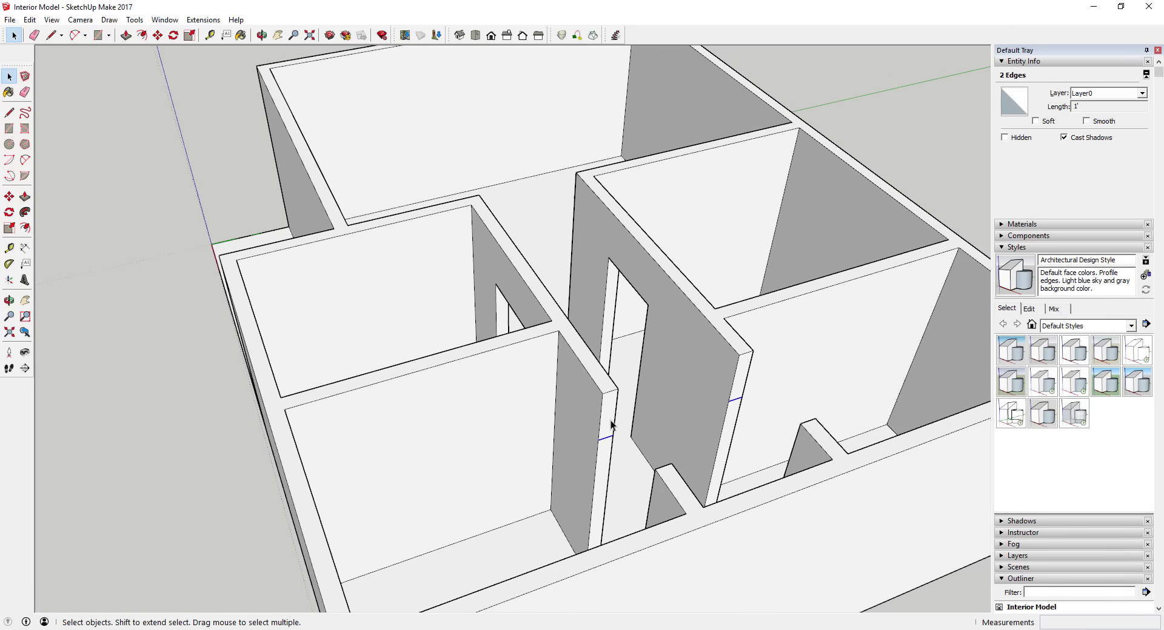
{"action": "key", "text": "p"}
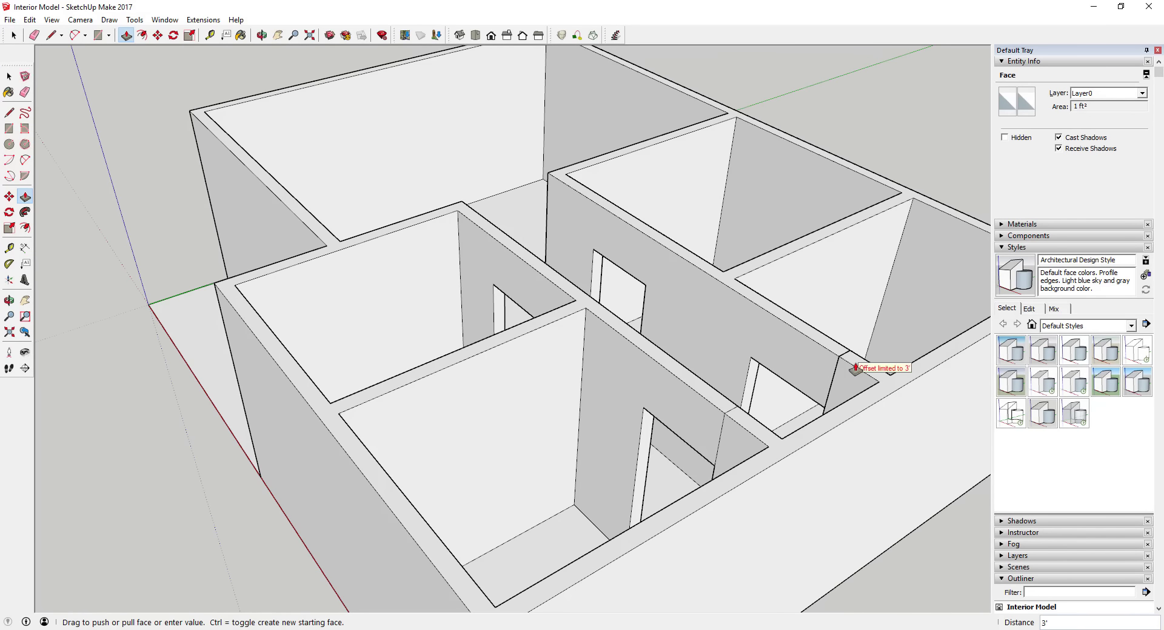
{"action": "key", "text": "e"}
{"action": "mouse_move", "coordinate": [736, 402]}
{"action": "middle_mouse_down"}
{"action": "mouse_move", "coordinate": [843, 533]}
{"action": "mouse_move", "coordinate": [585, 408]}
{"action": "mouse_move", "coordinate": [476, 400]}
{"action": "middle_mouse_up"}
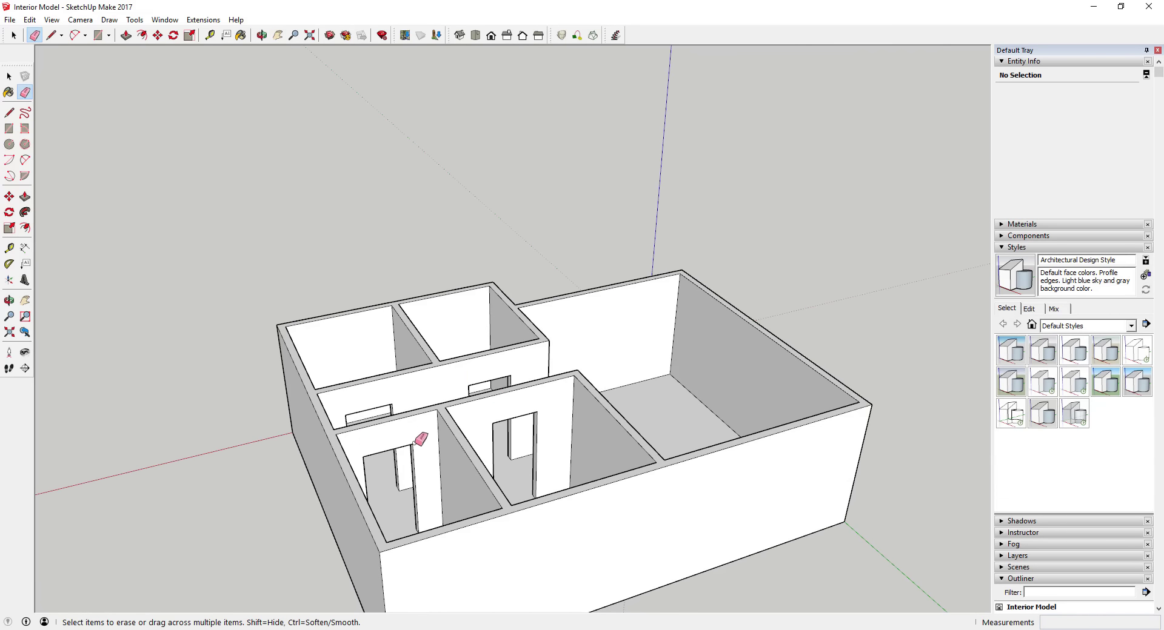
{"action": "mouse_move", "coordinate": [651, 408]}
{"action": "middle_mouse_down"}
{"action": "mouse_move", "coordinate": [590, 437]}
{"action": "mouse_move", "coordinate": [220, 416]}
{"action": "mouse_move", "coordinate": [522, 426]}
{"action": "mouse_move", "coordinate": [431, 403]}
{"action": "mouse_move", "coordinate": [576, 408]}
{"action": "mouse_move", "coordinate": [779, 502]}
{"action": "mouse_move", "coordinate": [772, 615]}
{"action": "mouse_move", "coordinate": [548, 408]}
{"action": "middle_mouse_up"}
{"action": "mouse_move", "coordinate": [568, 452]}
{"action": "middle_mouse_down"}
{"action": "mouse_move", "coordinate": [463, 509]}
{"action": "mouse_move", "coordinate": [494, 375]}
{"action": "mouse_move", "coordinate": [187, 358]}
{"action": "mouse_move", "coordinate": [309, 337]}
{"action": "middle_mouse_up"}
{"action": "mouse_move", "coordinate": [411, 301]}
{"action": "middle_mouse_down"}
{"action": "mouse_move", "coordinate": [386, 344]}
{"action": "mouse_move", "coordinate": [772, 366]}
{"action": "mouse_move", "coordinate": [590, 340]}
{"action": "mouse_move", "coordinate": [771, 335]}
{"action": "mouse_move", "coordinate": [627, 285]}
{"action": "mouse_move", "coordinate": [701, 447]}
{"action": "mouse_move", "coordinate": [763, 347]}
{"action": "middle_mouse_up"}
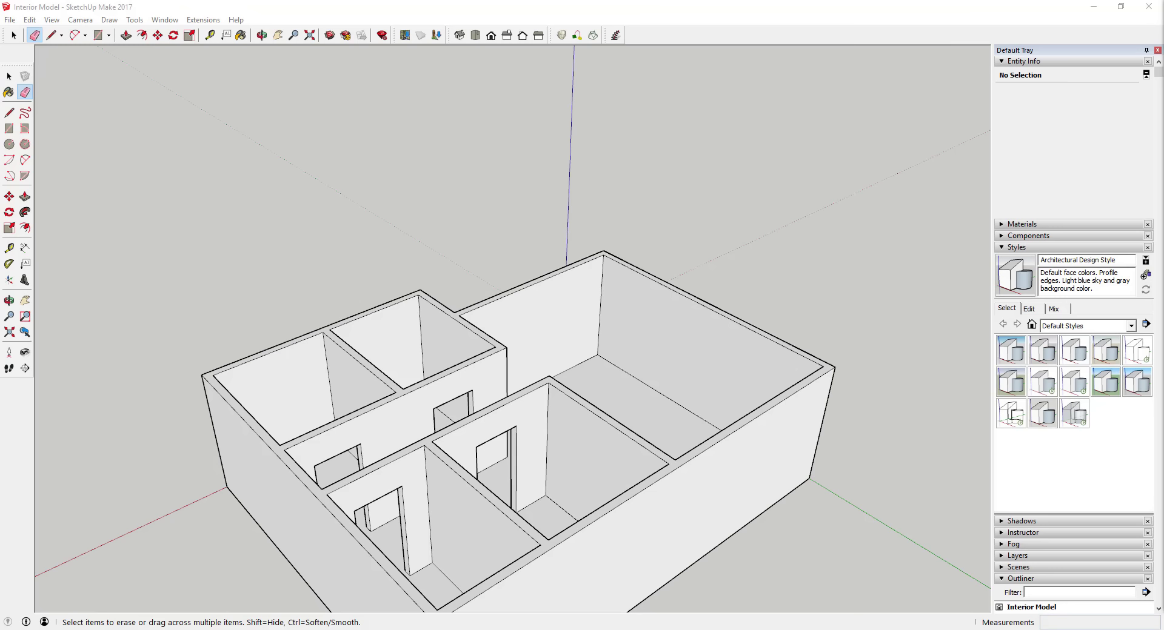
{"action": "mouse_move", "coordinate": [654, 369]}
{"action": "middle_mouse_down"}
{"action": "mouse_move", "coordinate": [655, 294]}
{"action": "mouse_move", "coordinate": [643, 344]}
{"action": "middle_mouse_up"}
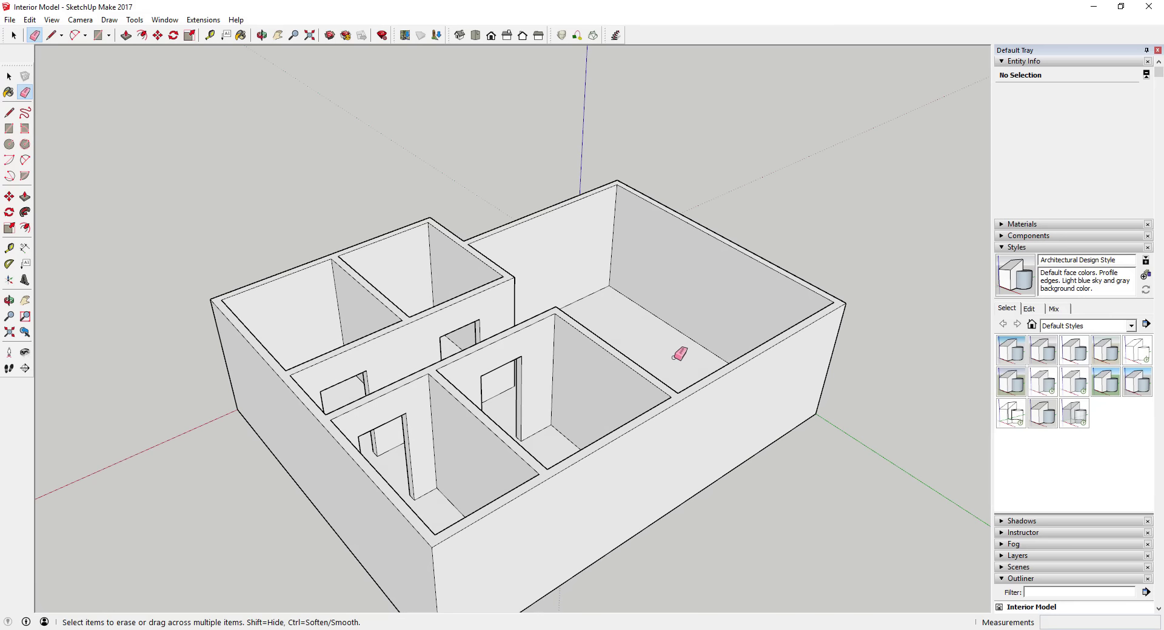
- Open the 3D Warehouse and search its models for "couch"
{"action": "left_click", "coordinate": [10, 19]}
{"action": "mouse_move", "coordinate": [51, 173]}
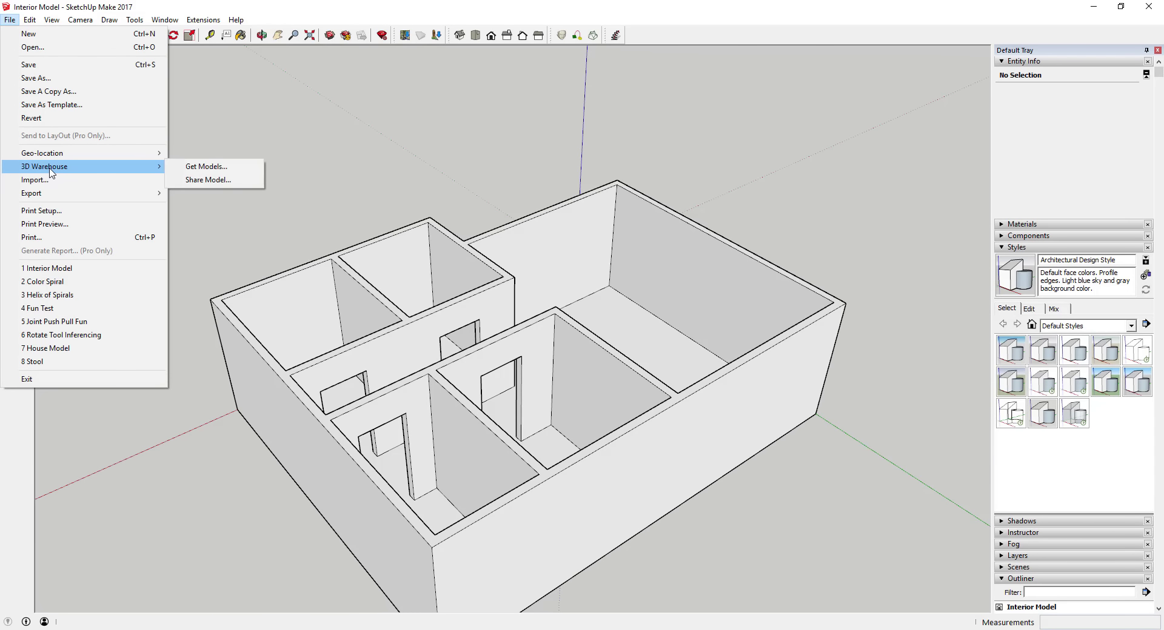
{"action": "left_click", "coordinate": [195, 172]}
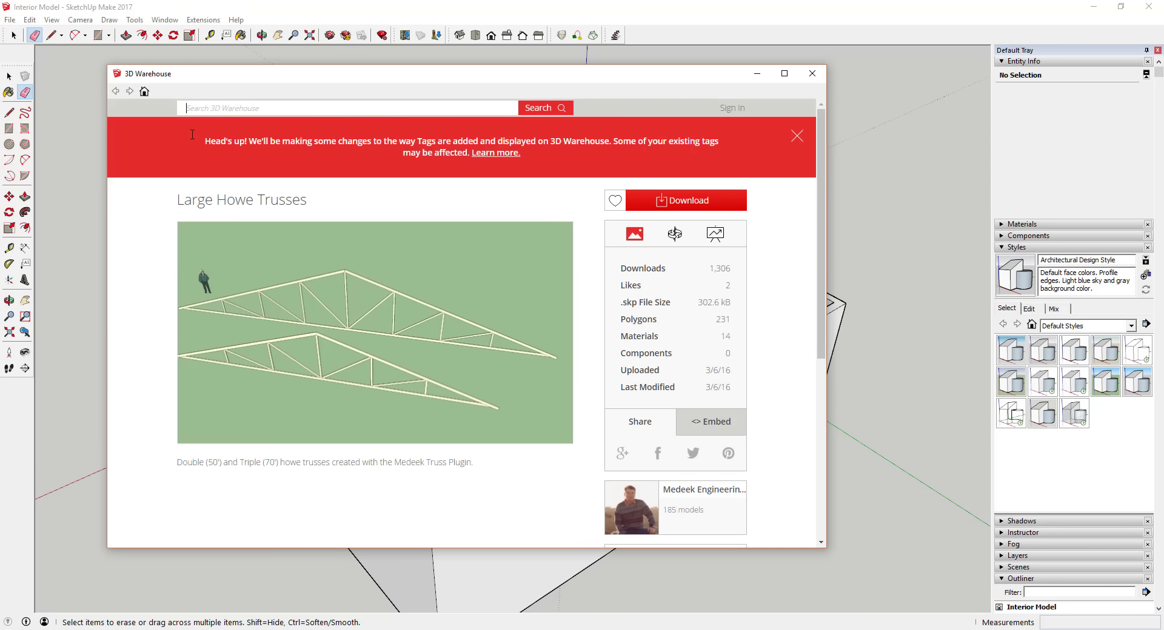
{"action": "left_click", "coordinate": [144, 92]}
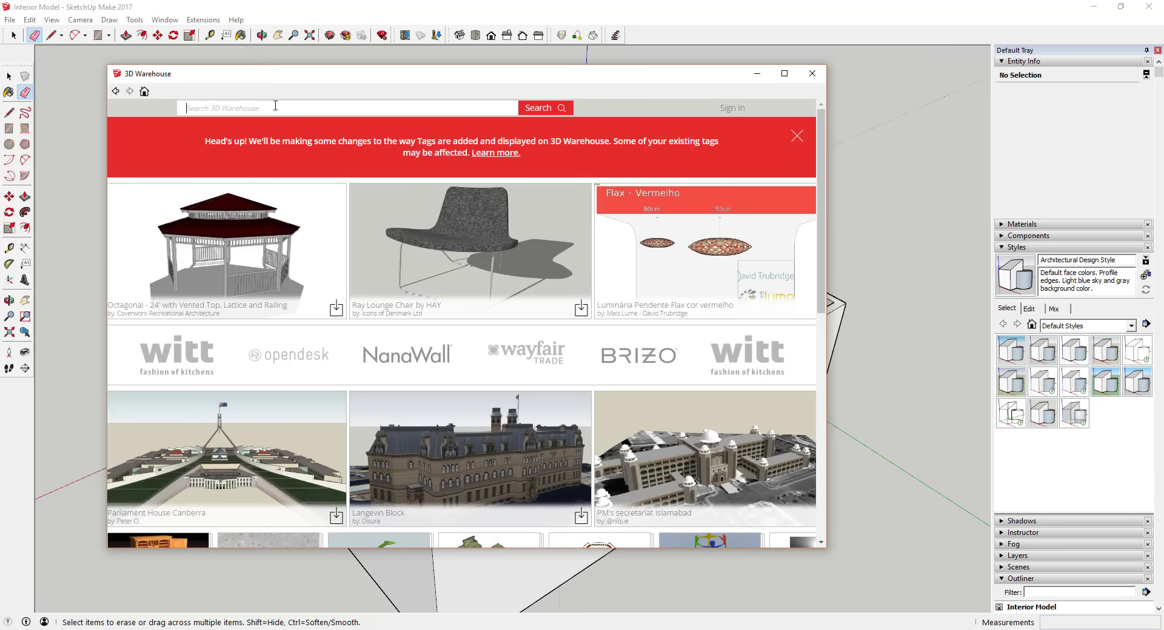
{"action": "left_click", "coordinate": [276, 105]}
{"action": "type", "text": "couch"}
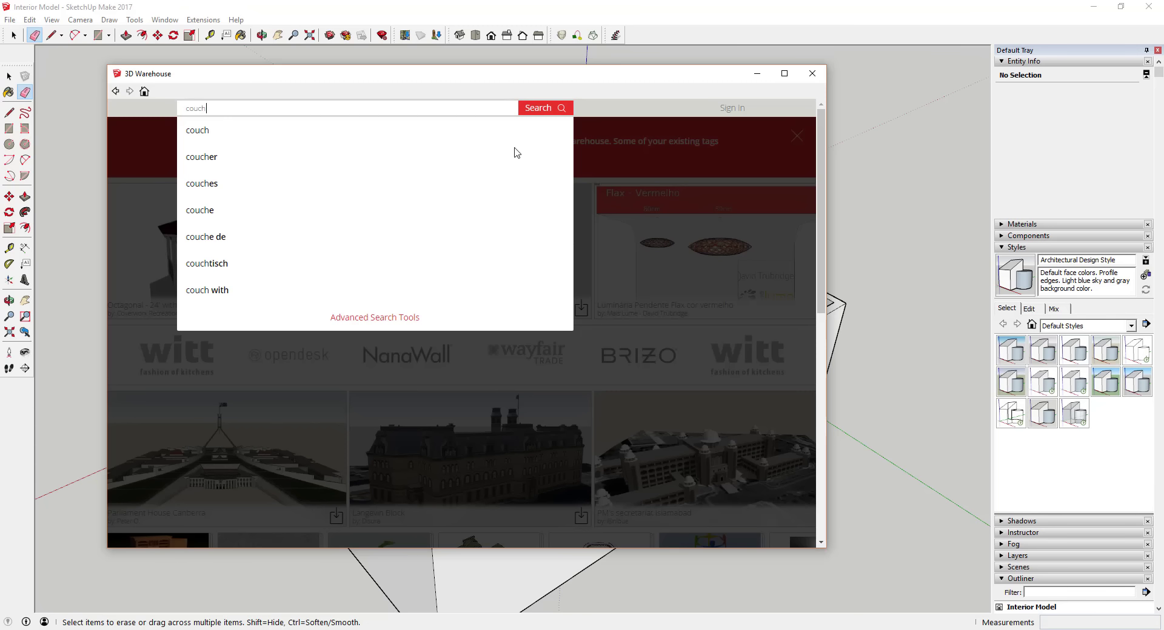
{"action": "left_click", "coordinate": [537, 109]}
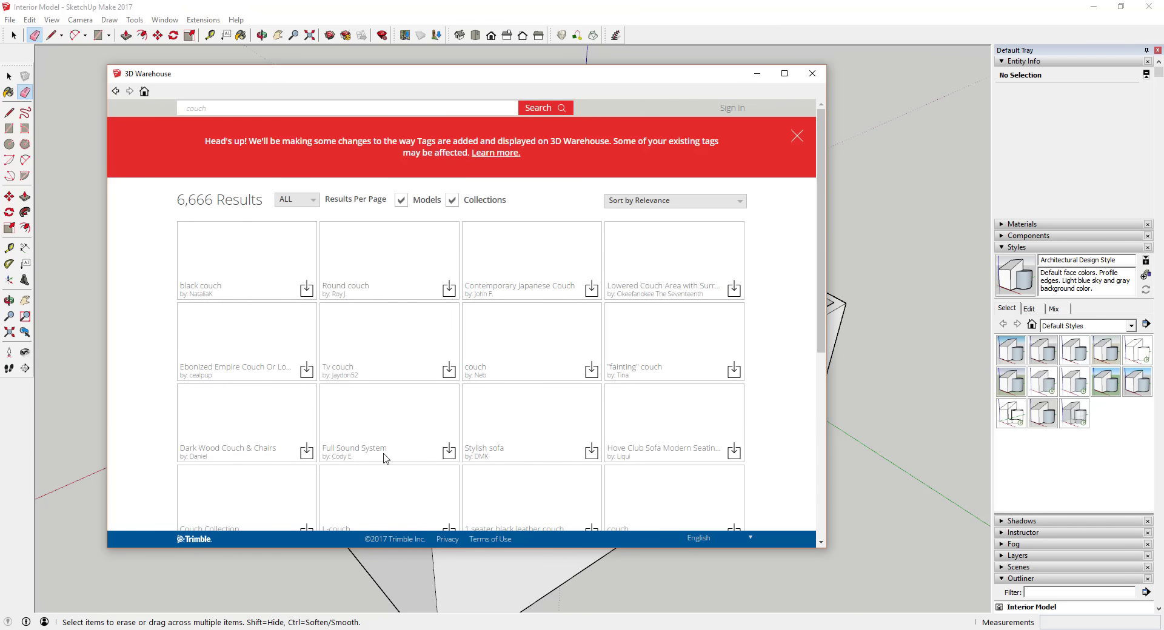
- Browse the couch results, open the orange Couch 2 model's page and check its polygon count
{"action": "scroll", "coordinate": [444, 370], "scroll_direction": "down", "scroll_amount": 8}
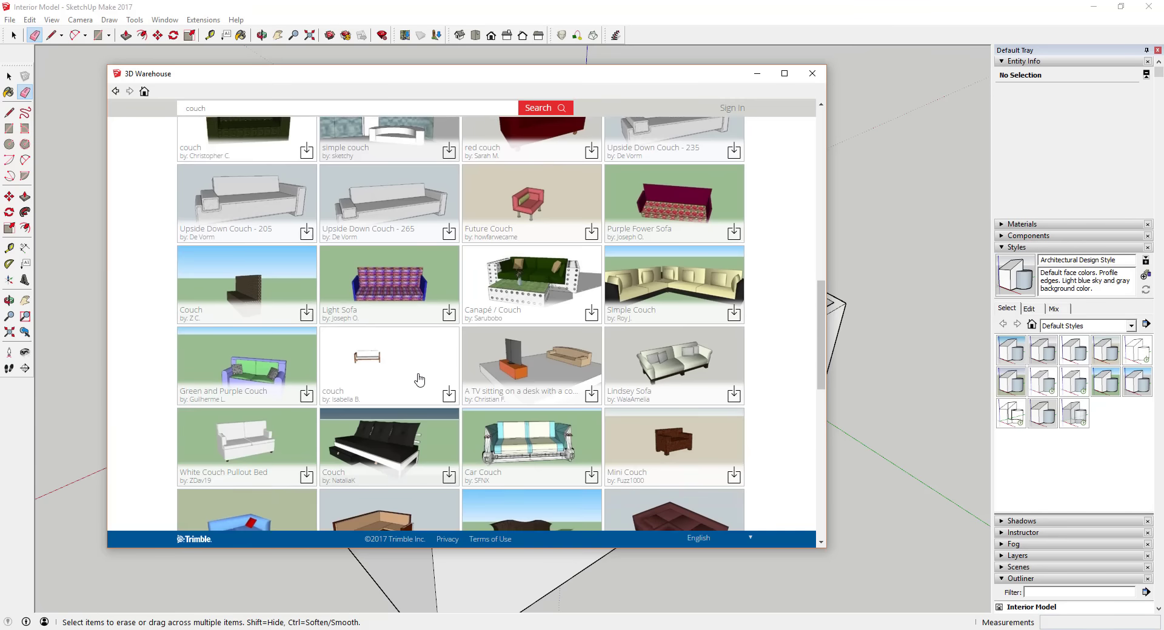
{"action": "scroll", "coordinate": [443, 373], "scroll_direction": "down", "scroll_amount": 10}
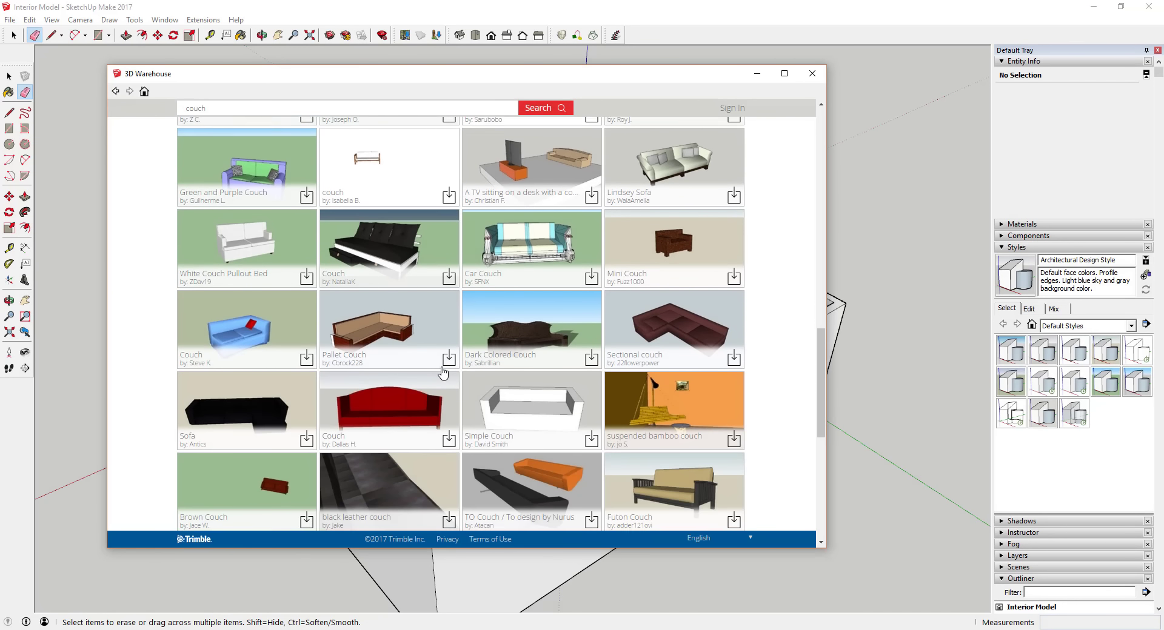
{"action": "scroll", "coordinate": [446, 373], "scroll_direction": "down", "scroll_amount": 5}
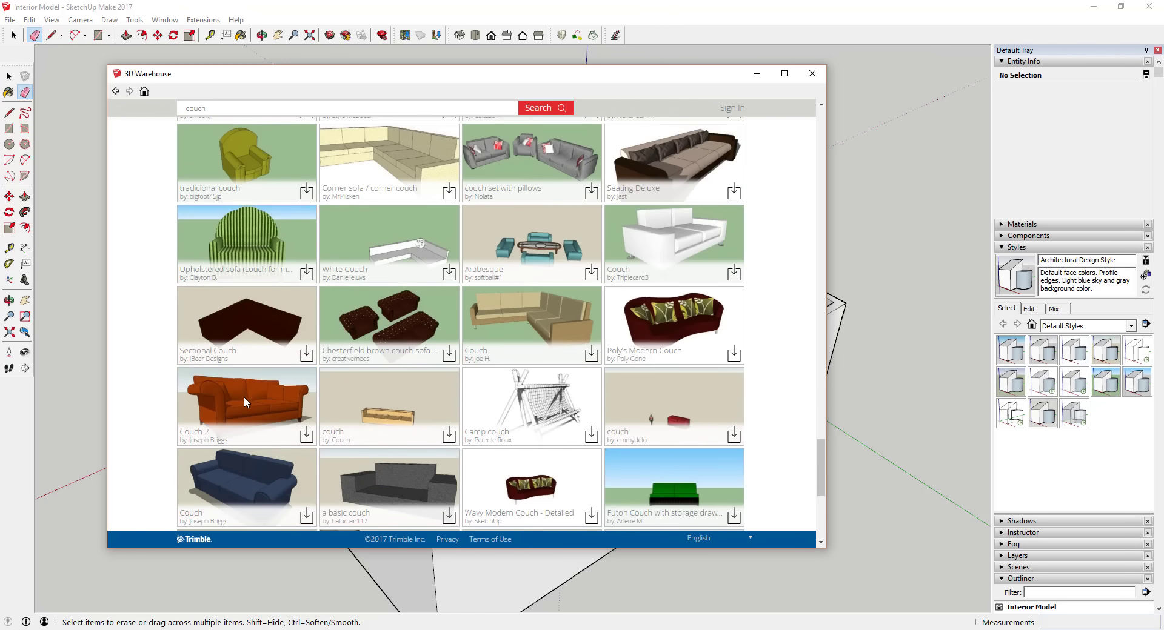
{"action": "left_click", "coordinate": [242, 400]}
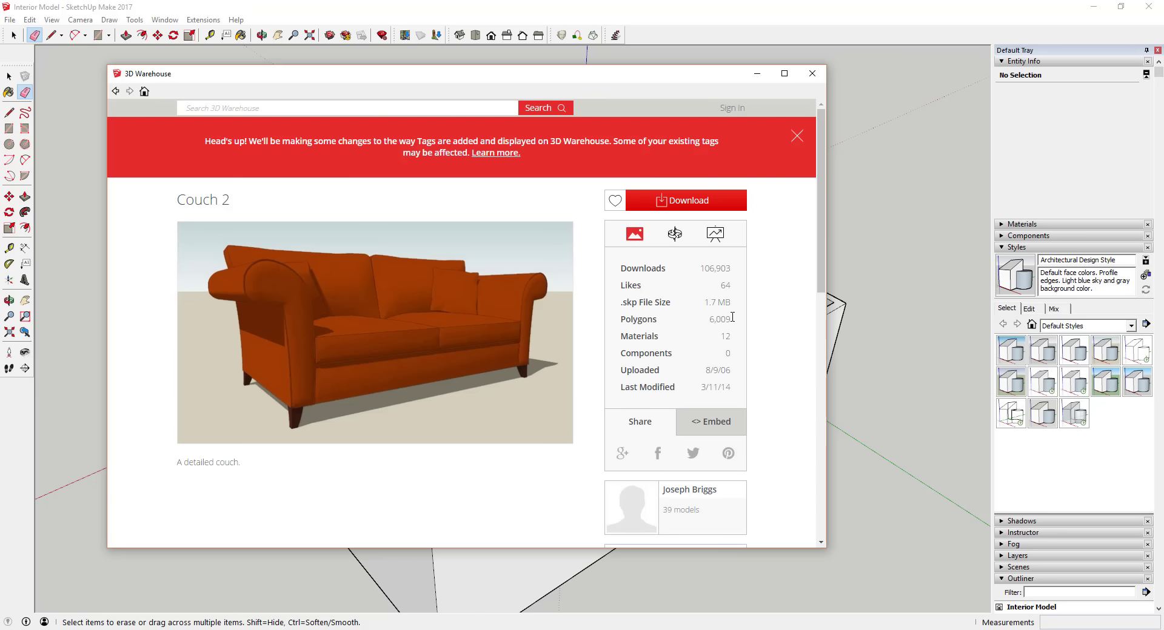
{"action": "mouse_move", "coordinate": [411, 362]}
{"action": "left_click_drag", "start_coordinate": [622, 319], "coordinate": [733, 320]}
{"action": "left_click", "coordinate": [723, 320]}
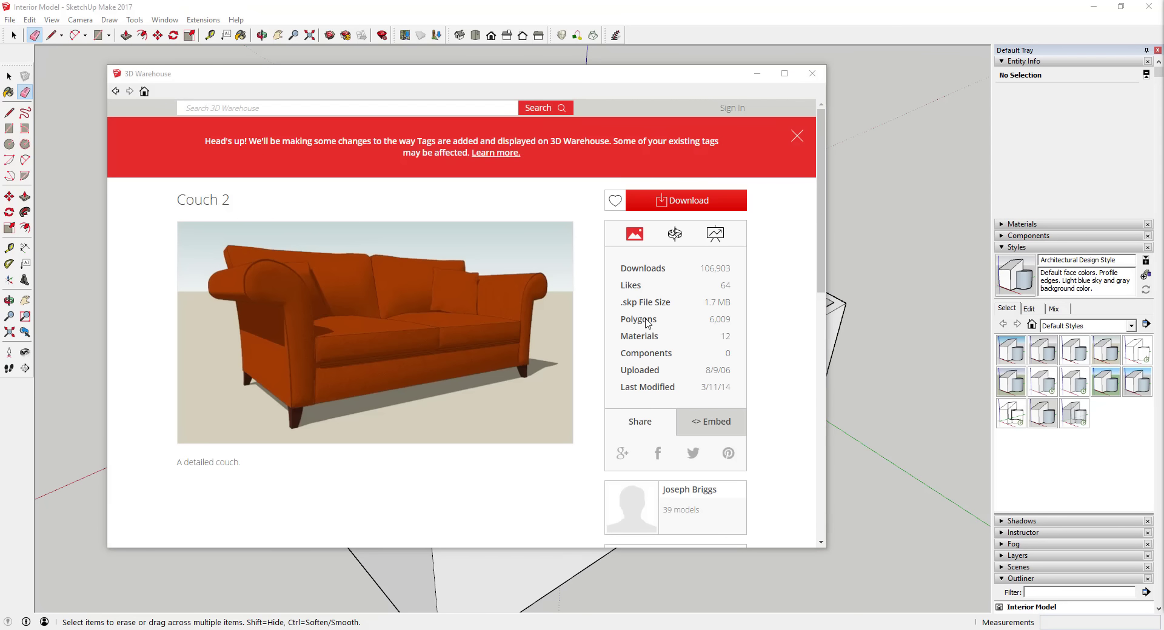
- Download Couch 2 directly into the model and place it on the floor of the large room
{"action": "left_click", "coordinate": [683, 206]}
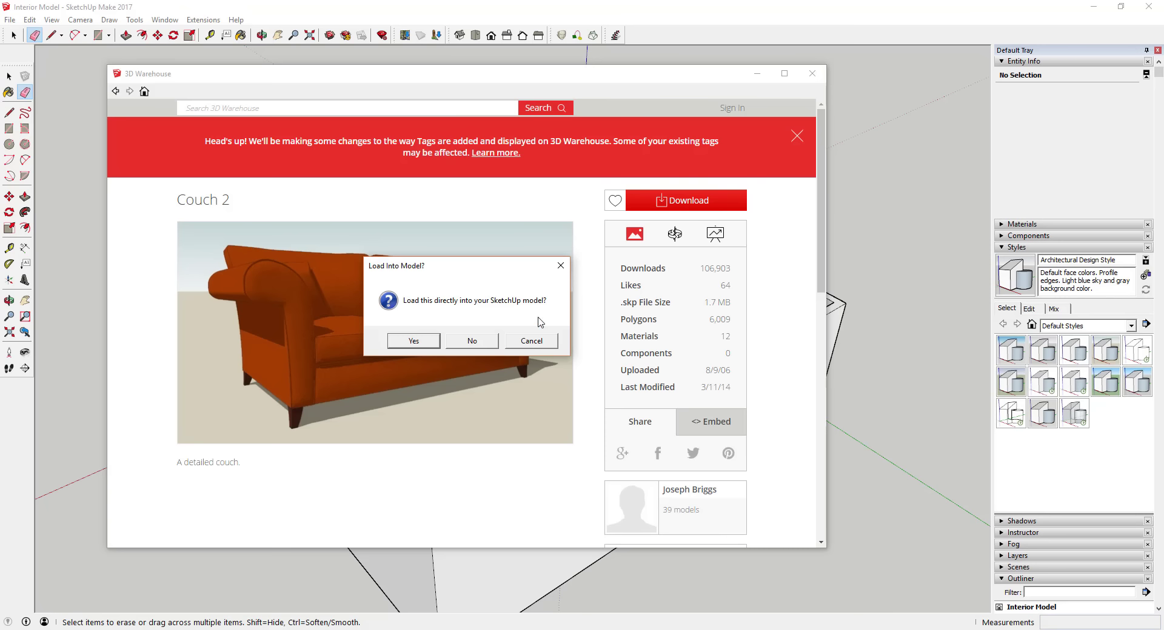
{"action": "left_click", "coordinate": [413, 342]}
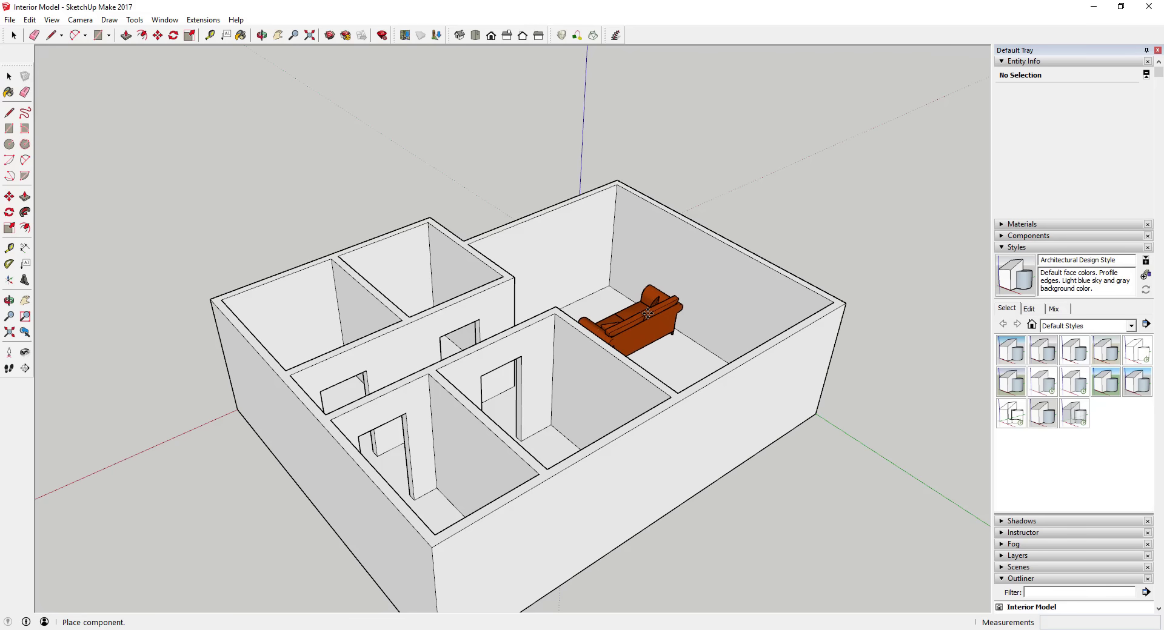
{"action": "left_click", "coordinate": [634, 314]}
{"action": "middle_click_drag", "start_coordinate": [725, 342], "coordinate": [647, 402]}
{"action": "scroll", "coordinate": [721, 357], "scroll_direction": "up", "scroll_amount": 3}
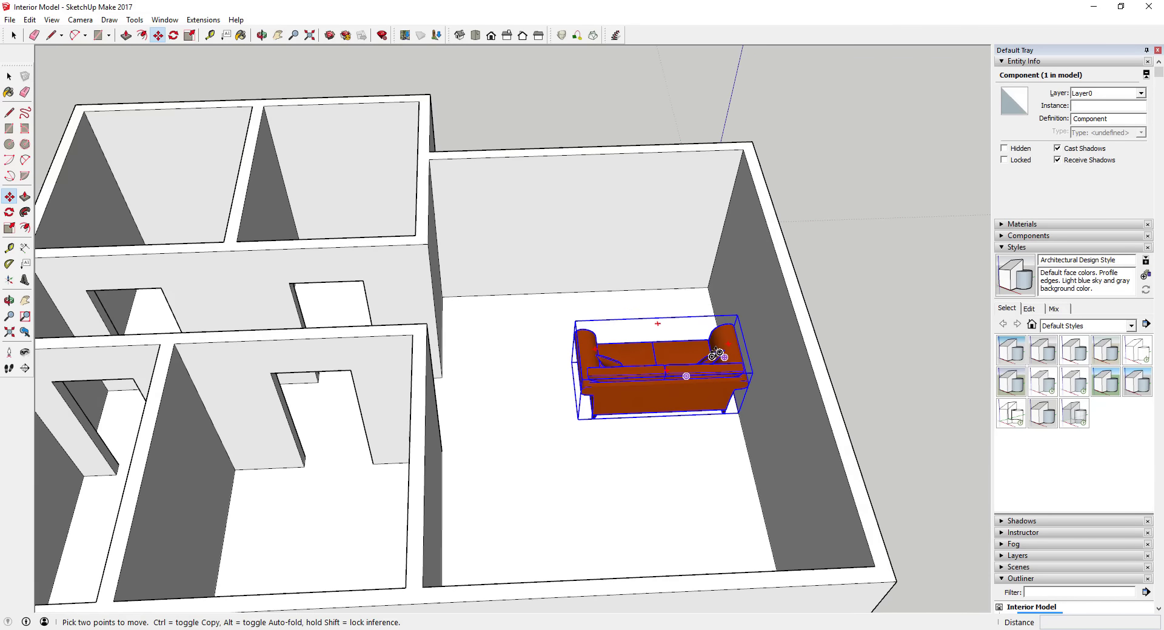
- Rotate the couch on the floor so it sits square to the large room's walls, with its seat facing the far wall
{"action": "left_click", "coordinate": [733, 351]}
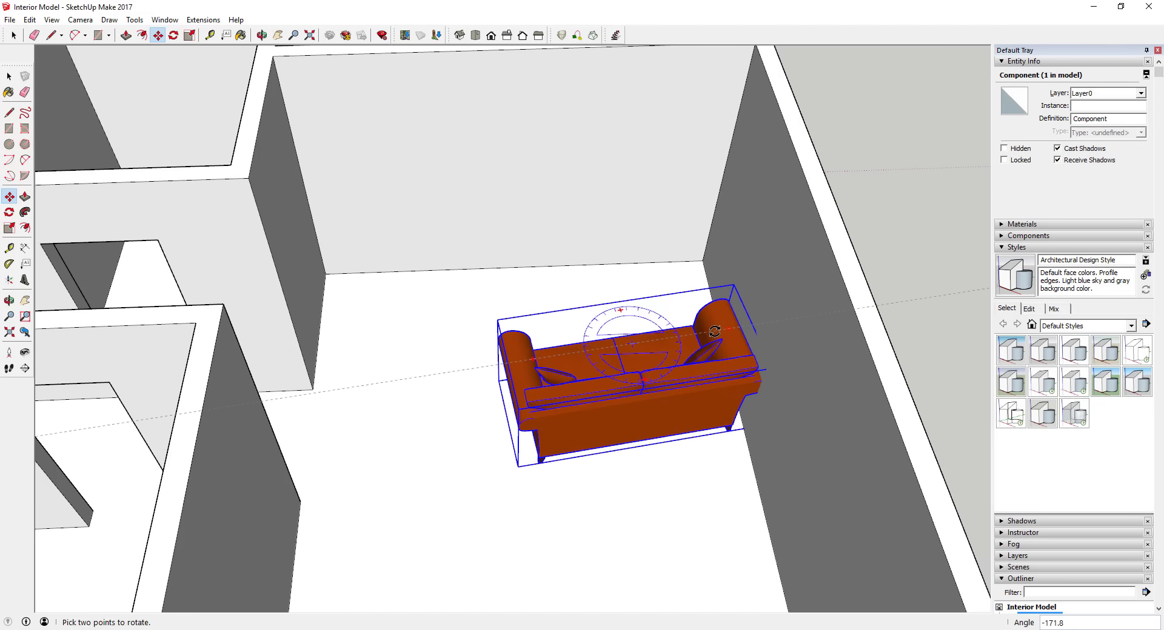
{"action": "left_click", "coordinate": [725, 340]}
{"action": "key", "text": "space"}
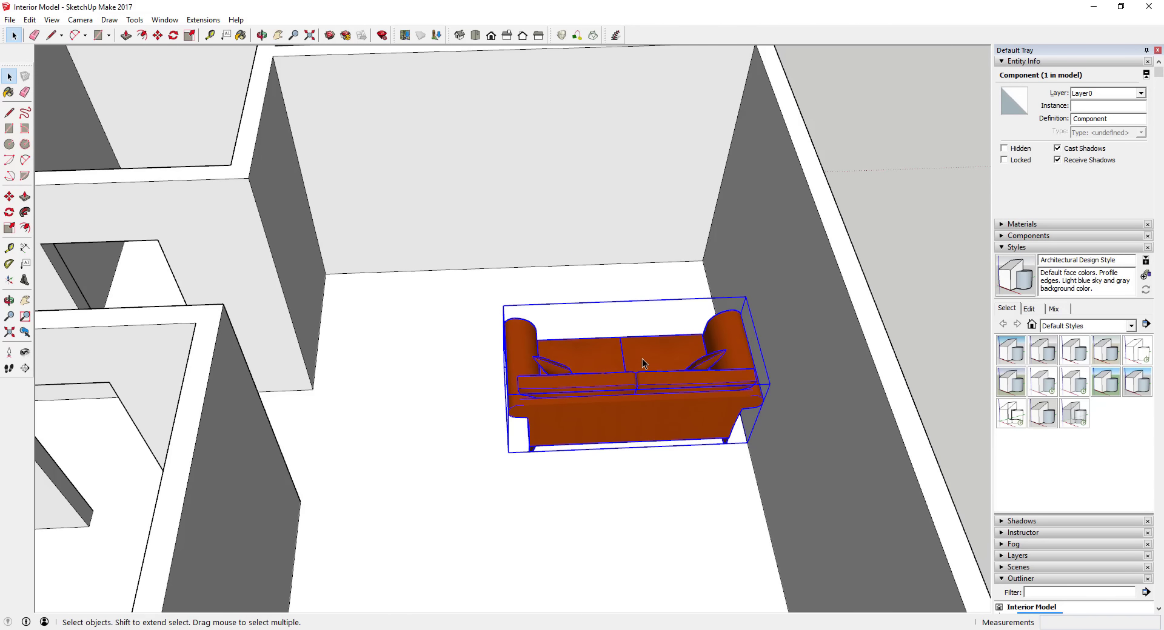
- Move the couch across the floor to the middle of the large room, keeping clear space on all sides
{"action": "key", "text": "m"}
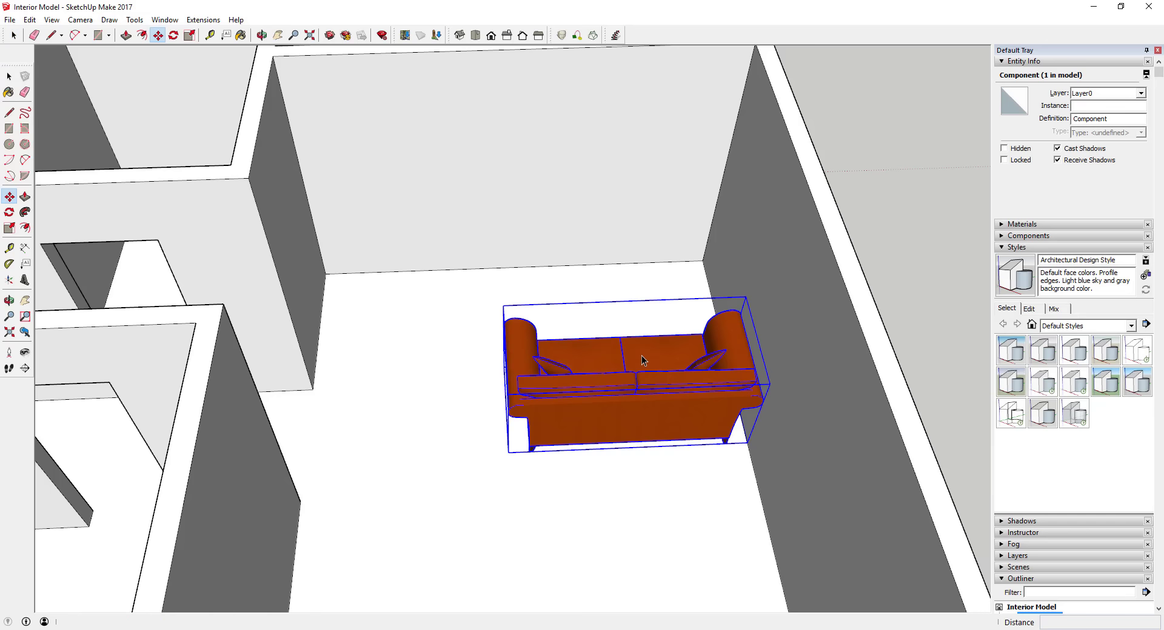
{"action": "left_click", "coordinate": [642, 357]}
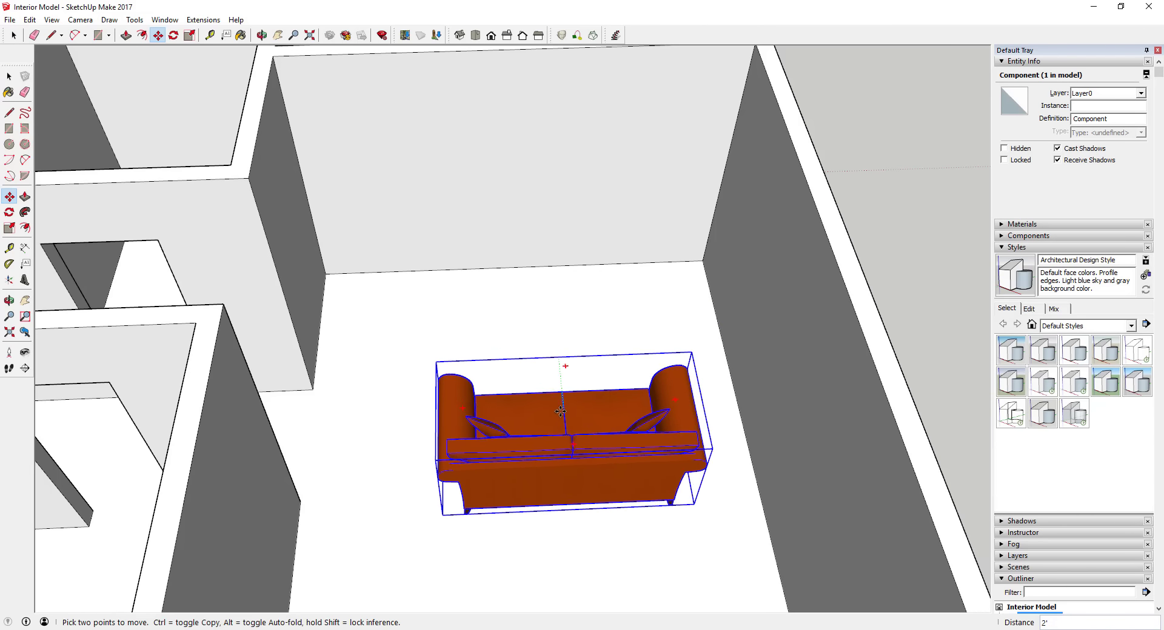
{"action": "left_click", "coordinate": [564, 441]}
{"action": "middle_click_drag", "start_coordinate": [564, 442], "coordinate": [629, 404]}
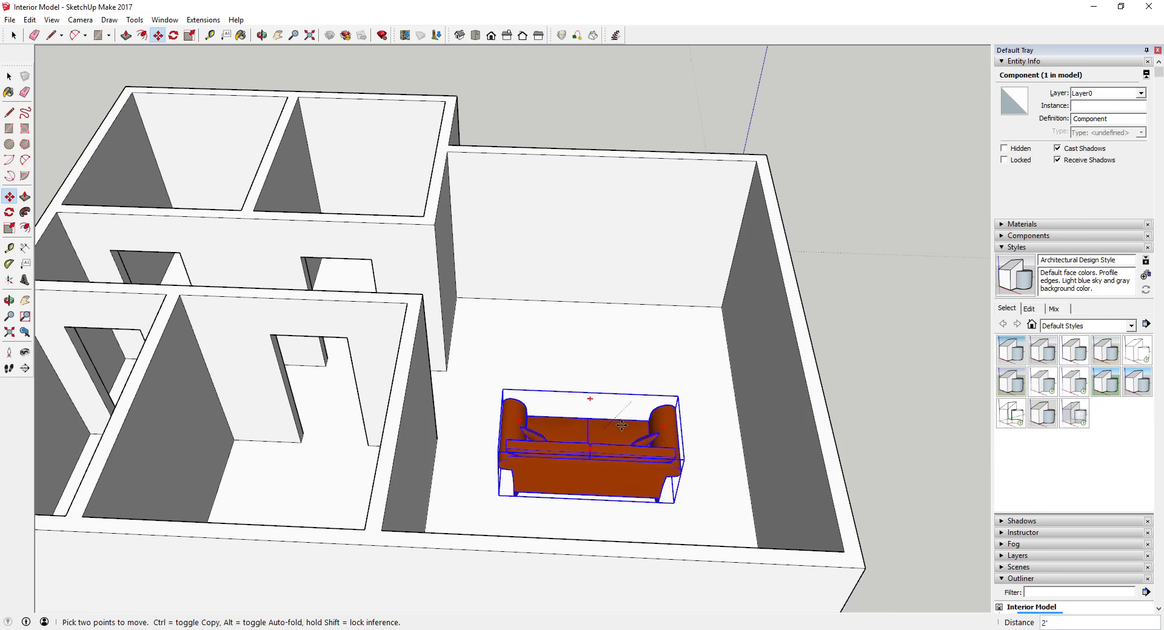
{"action": "left_click", "coordinate": [633, 402]}
{"action": "key", "text": "space"}
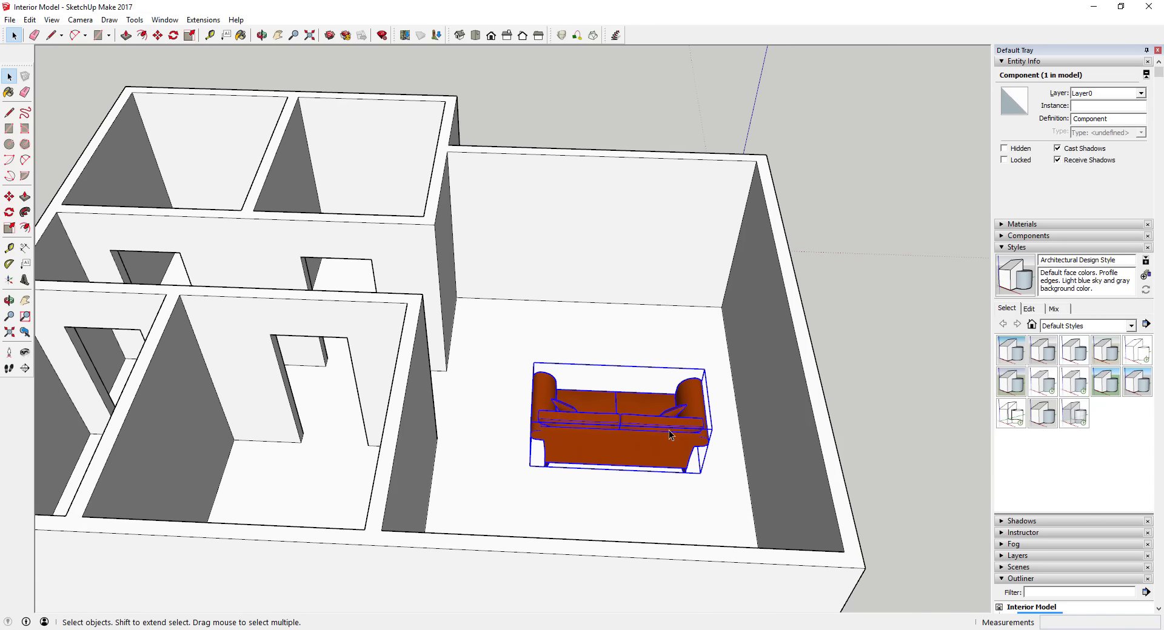
- Viewing the couch from its front side, shift it about 10 3/8" sideways along the floor toward the nearer side wall
{"action": "middle_click_drag", "start_coordinate": [670, 435], "coordinate": [587, 423]}
{"action": "middle_click_drag", "start_coordinate": [611, 358], "coordinate": [229, 358]}
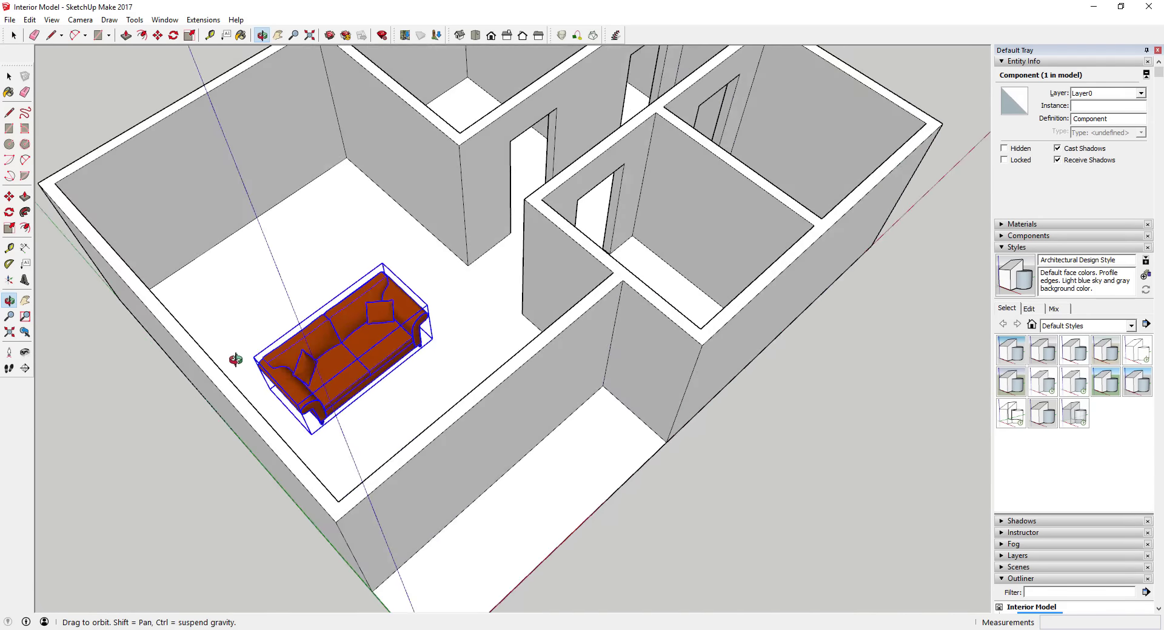
{"action": "scroll", "coordinate": [263, 294], "scroll_direction": "up", "scroll_amount": 3}
{"action": "scroll", "coordinate": [372, 335], "scroll_direction": "up", "scroll_amount": 5}
{"action": "middle_click_drag", "start_coordinate": [372, 335], "coordinate": [398, 449]}
{"action": "scroll", "coordinate": [565, 337], "scroll_direction": "down", "scroll_amount": 8}
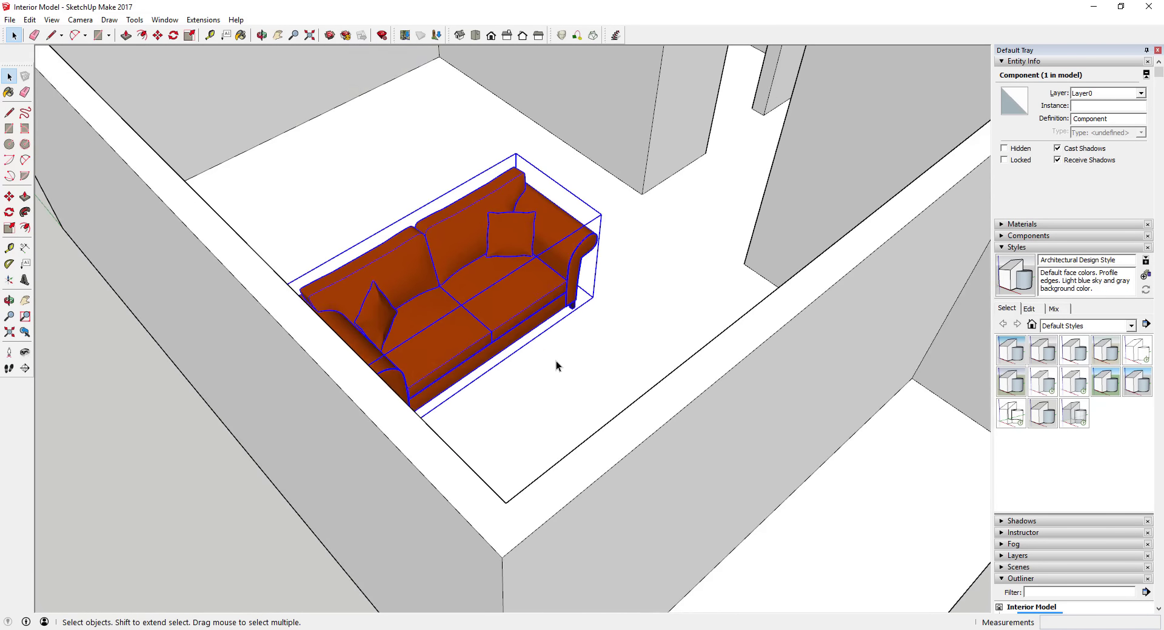
{"action": "middle_click_drag", "start_coordinate": [556, 361], "coordinate": [485, 352]}
{"action": "key", "text": "m"}
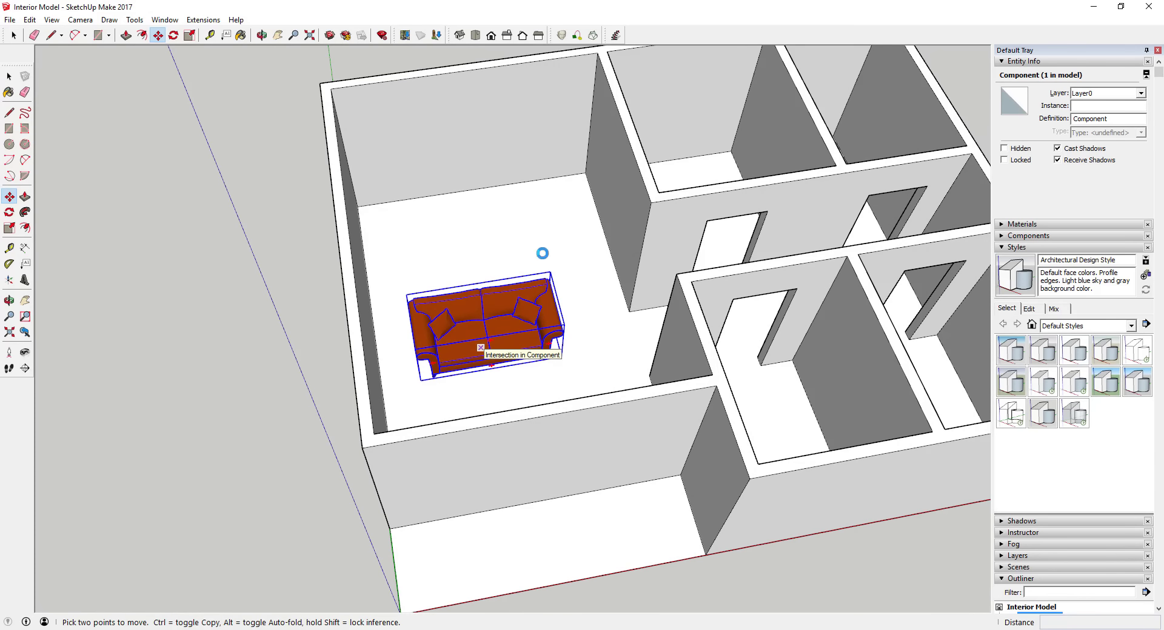
{"action": "left_click", "coordinate": [472, 352]}
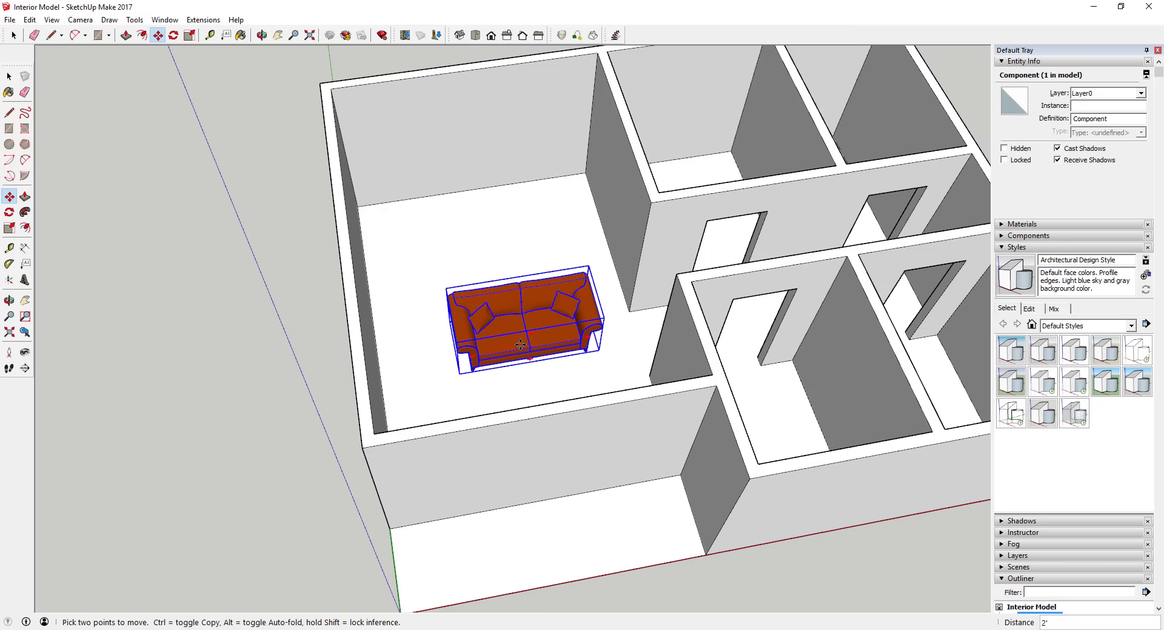
{"action": "left_click", "coordinate": [469, 352]}
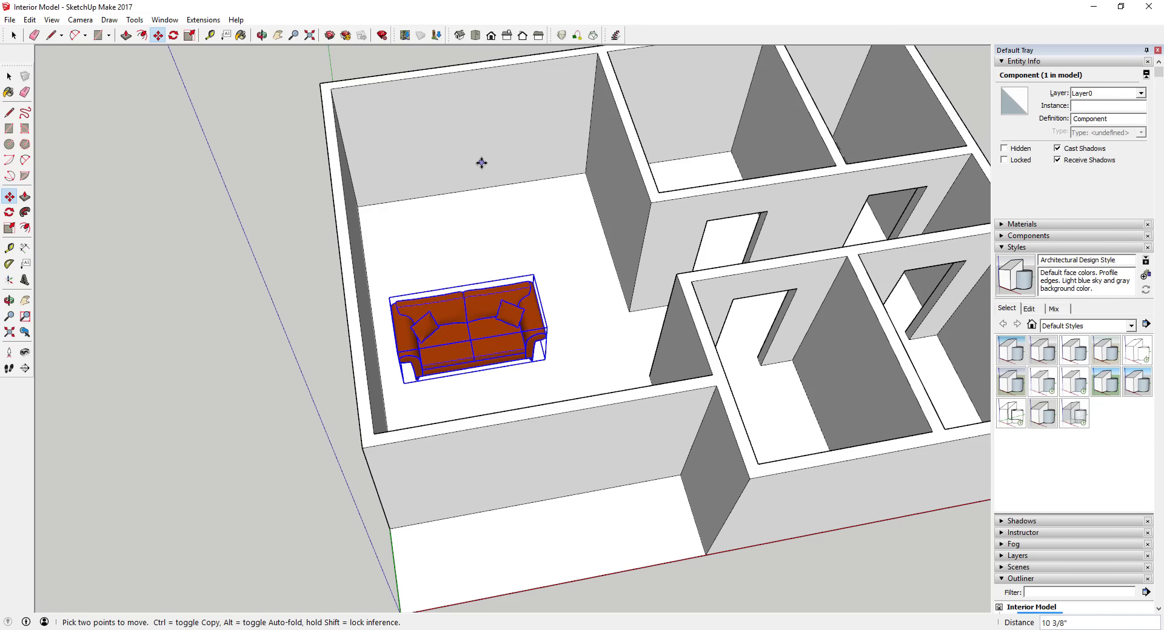
- Try another move of the couch and undo it
{"action": "left_click", "coordinate": [457, 357]}
{"action": "left_click_drag", "start_coordinate": [451, 330], "coordinate": [426, 274]}
{"action": "key", "text": "space"}
{"action": "key", "text": "ctrl+z"}
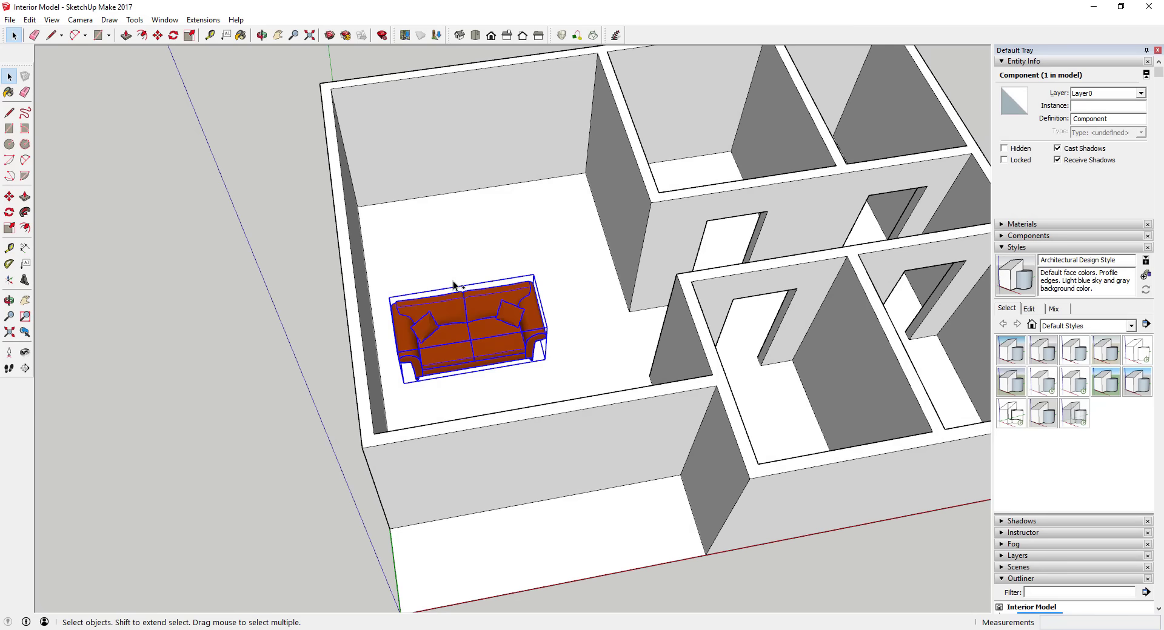
- Viewing the couch from behind, nudge it slightly across the floor to fine-tune its position in the large room
{"action": "middle_click_drag", "start_coordinate": [485, 337], "coordinate": [759, 293]}
{"action": "scroll", "coordinate": [406, 399], "scroll_direction": "up", "scroll_amount": 5}
{"action": "scroll", "coordinate": [400, 400], "scroll_direction": "down", "scroll_amount": 5}
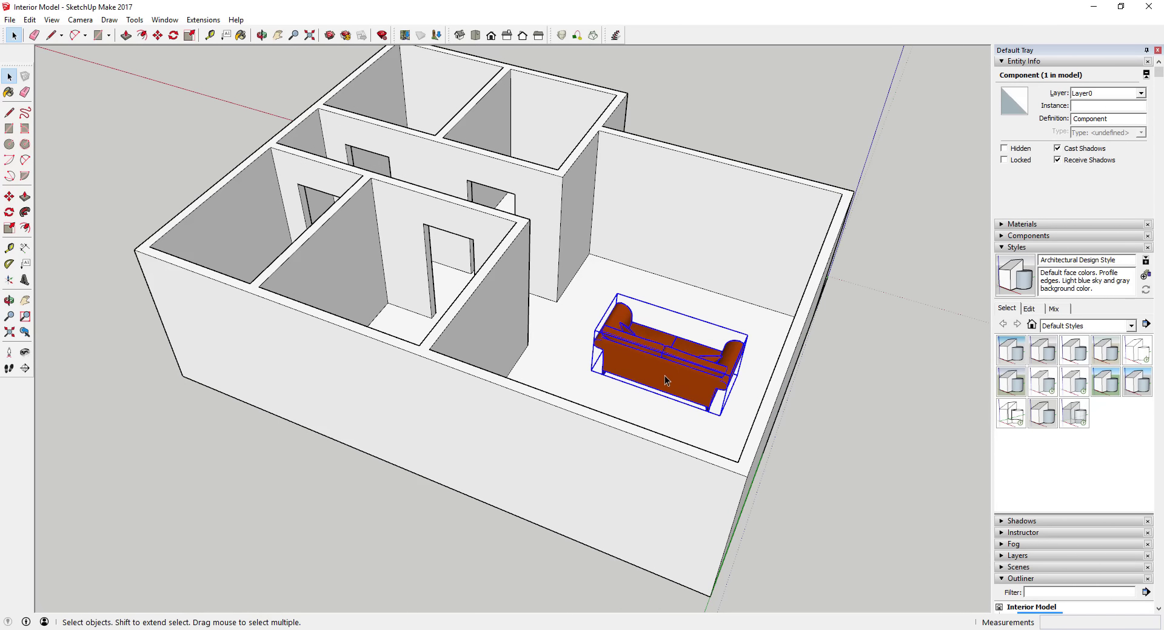
{"action": "key", "text": "m"}
{"action": "left_click_drag", "start_coordinate": [667, 380], "coordinate": [660, 377]}
{"action": "key", "text": "space"}
- Open the 3D Warehouse and search its models for "tv and stand"
{"action": "left_click", "coordinate": [10, 19]}
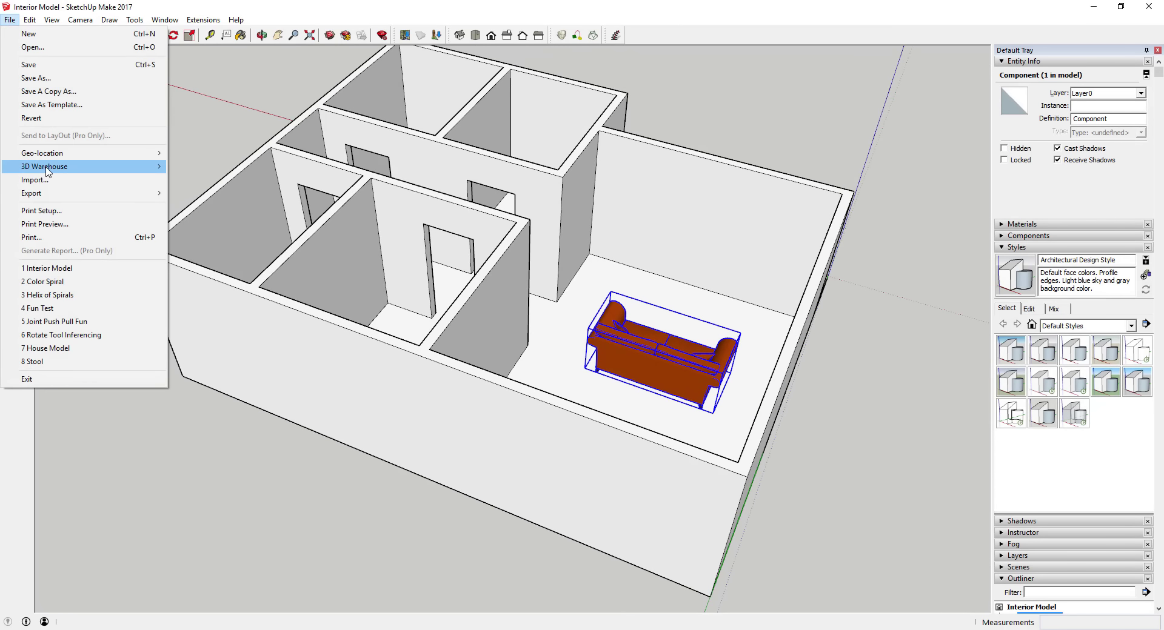
{"action": "mouse_move", "coordinate": [48, 171]}
{"action": "left_click", "coordinate": [192, 165]}
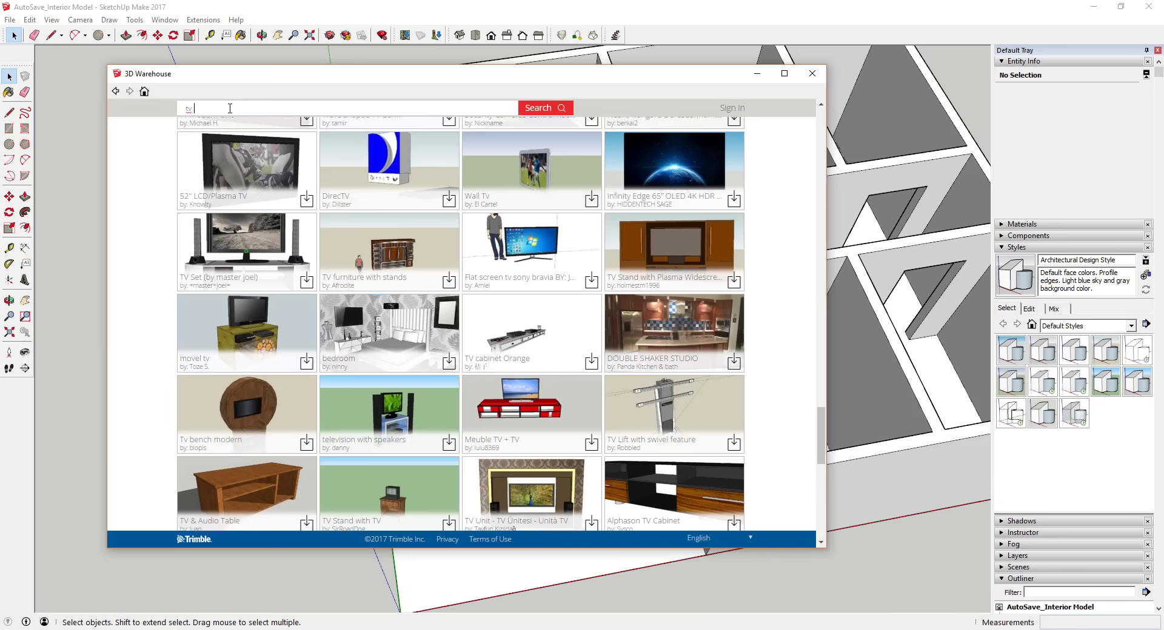
{"action": "type", "text": "and stand"}
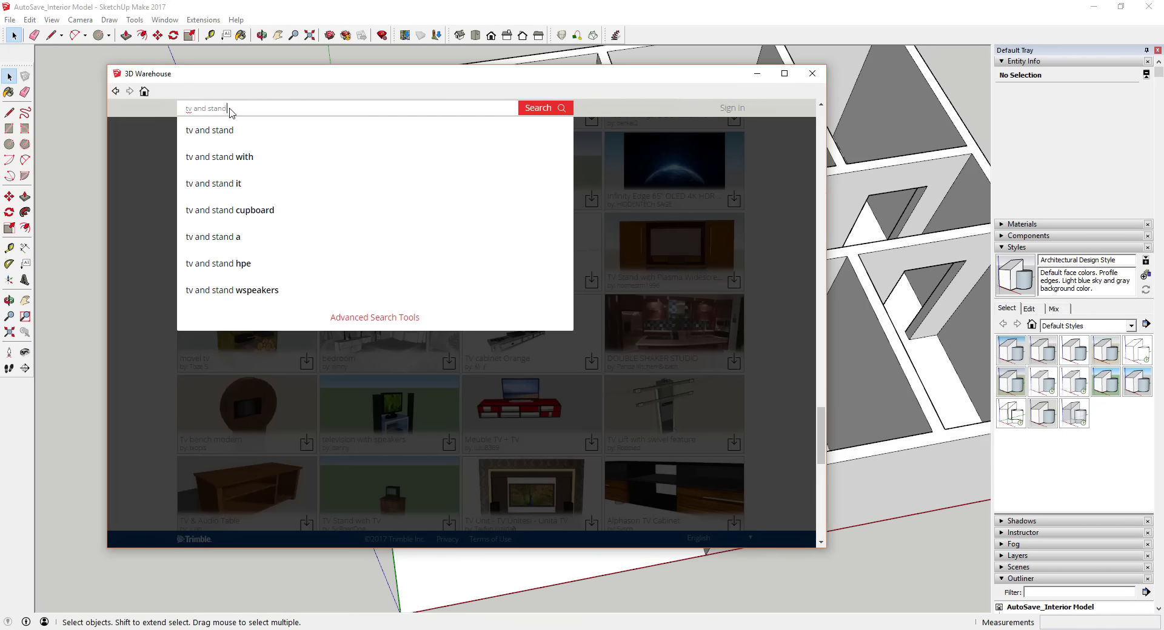
{"action": "key", "text": "Return"}
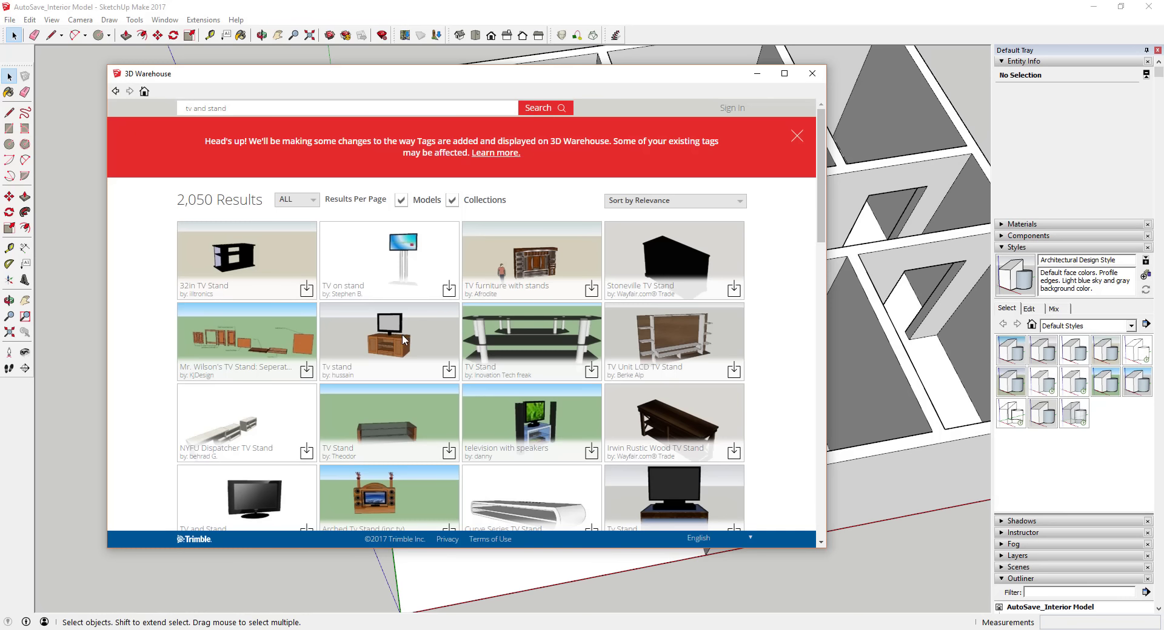
- Download the Tv stand model with the wooden cabinet and television directly into the model and place it outside the house
{"action": "left_click", "coordinate": [421, 344]}
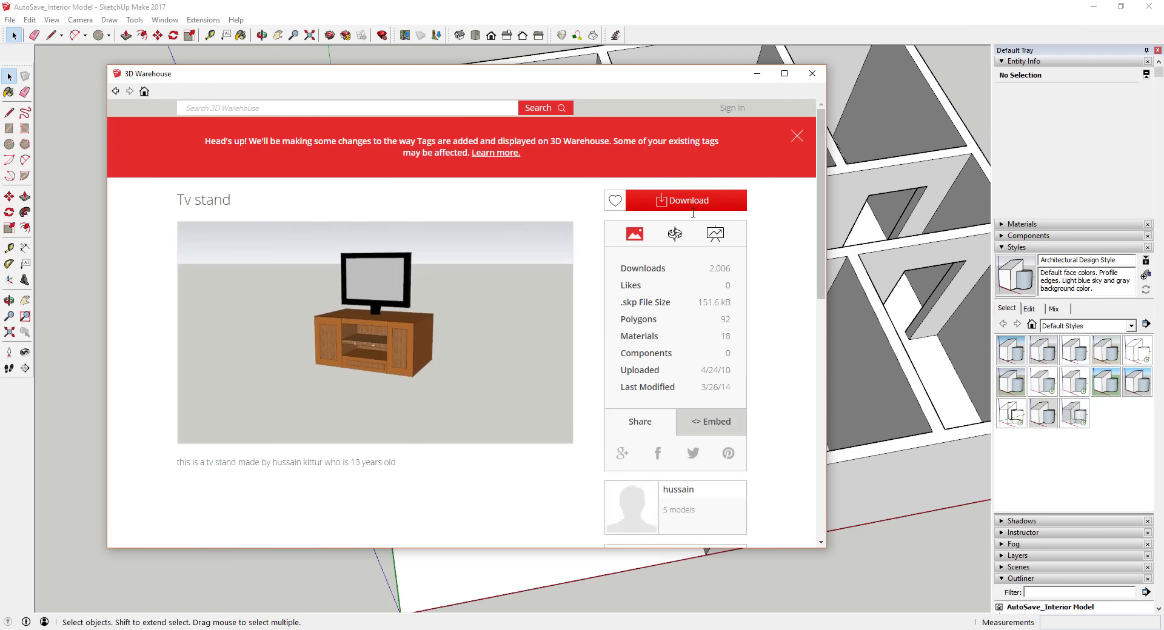
{"action": "left_click", "coordinate": [689, 204]}
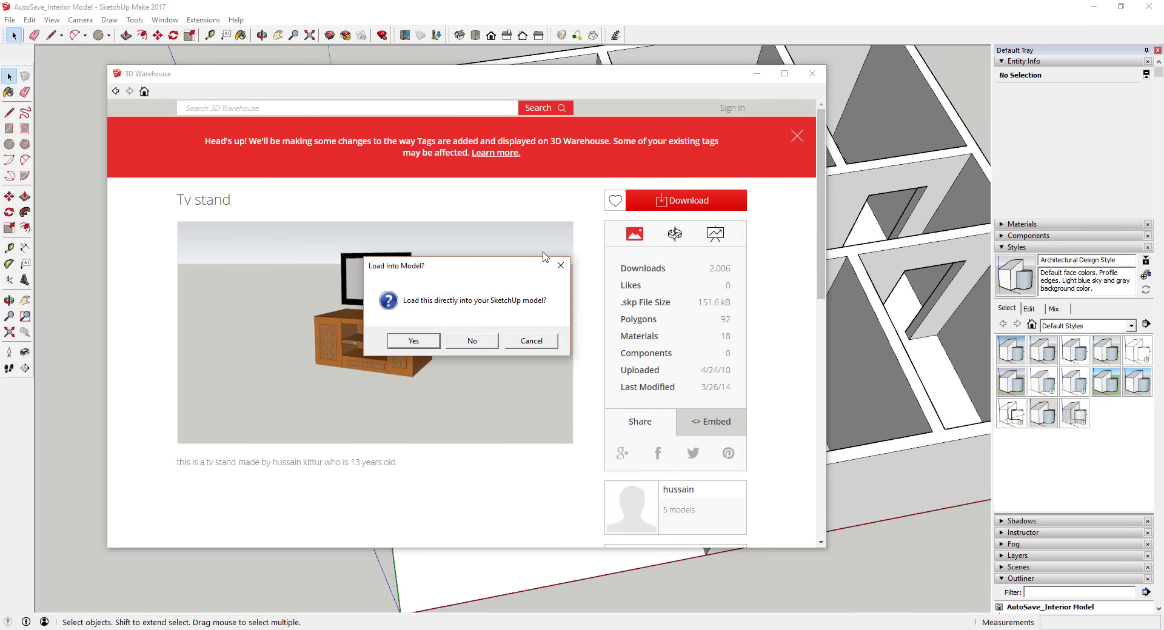
{"action": "left_click", "coordinate": [414, 342]}
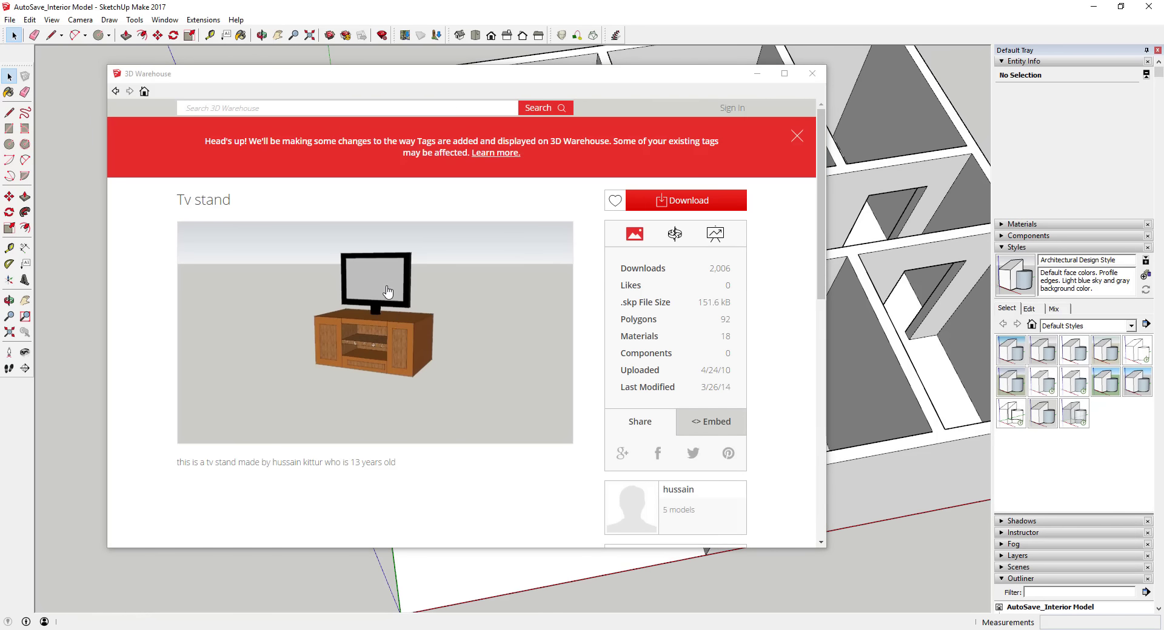
{"action": "scroll", "coordinate": [631, 285], "scroll_direction": "down", "scroll_amount": 6}
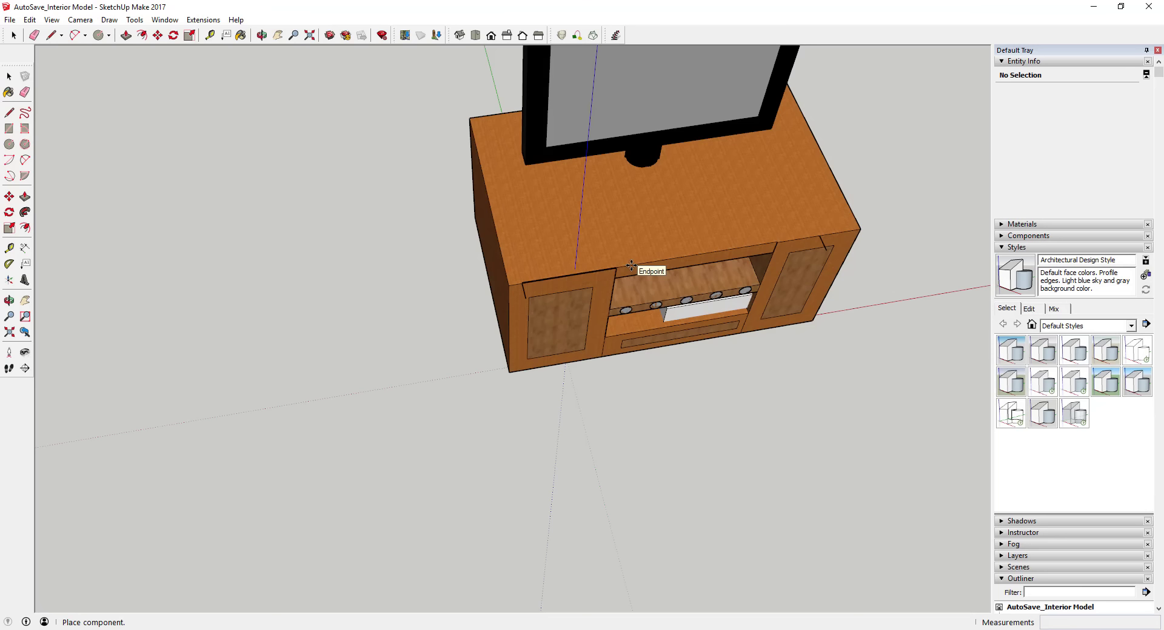
{"action": "left_click", "coordinate": [631, 266]}
- Examine the placed TV stand from several angles, checking its cabinet and screen up close
{"action": "middle_click_drag", "start_coordinate": [575, 271], "coordinate": [751, 97]}
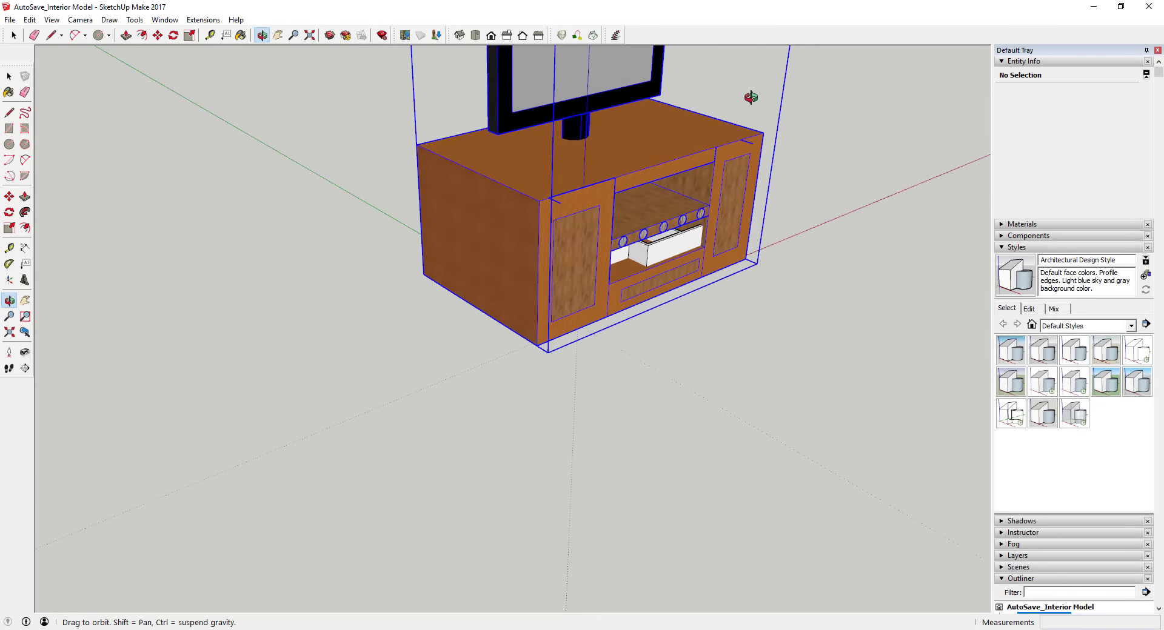
{"action": "scroll", "coordinate": [614, 296], "scroll_direction": "down", "scroll_amount": 3}
{"action": "scroll", "coordinate": [674, 116], "scroll_direction": "up", "scroll_amount": 3}
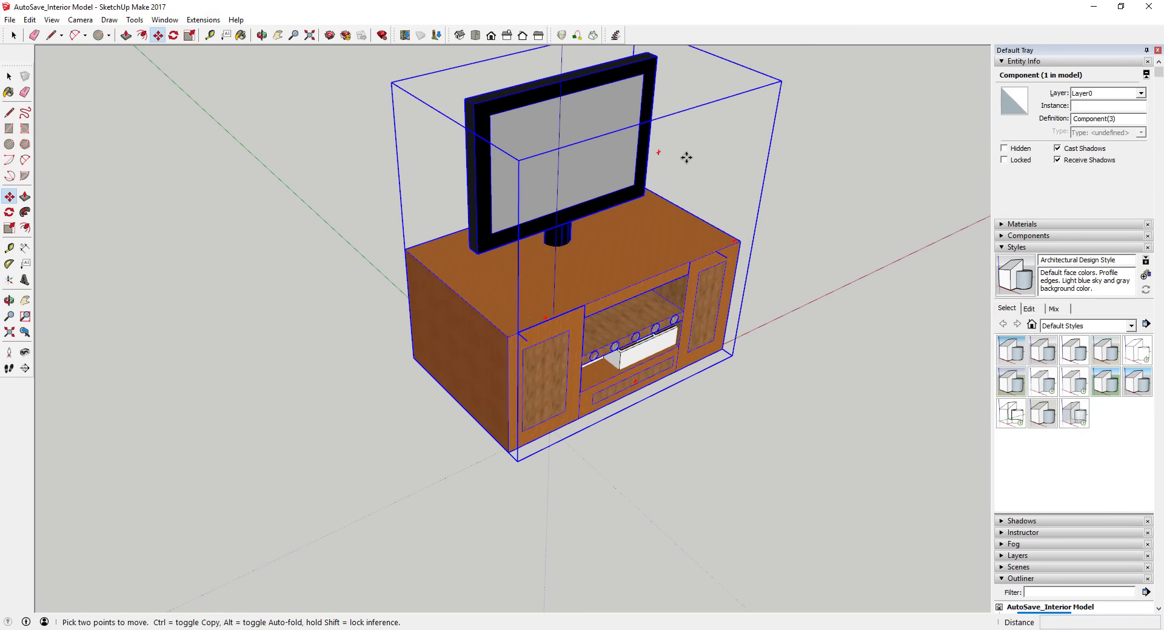
{"action": "scroll", "coordinate": [655, 203], "scroll_direction": "down", "scroll_amount": 1}
{"action": "middle_click_drag", "start_coordinate": [607, 295], "coordinate": [608, 168]}
{"action": "scroll", "coordinate": [687, 248], "scroll_direction": "up", "scroll_amount": 3}
{"action": "scroll", "coordinate": [686, 238], "scroll_direction": "up", "scroll_amount": 3}
{"action": "scroll", "coordinate": [640, 258], "scroll_direction": "down", "scroll_amount": 2}
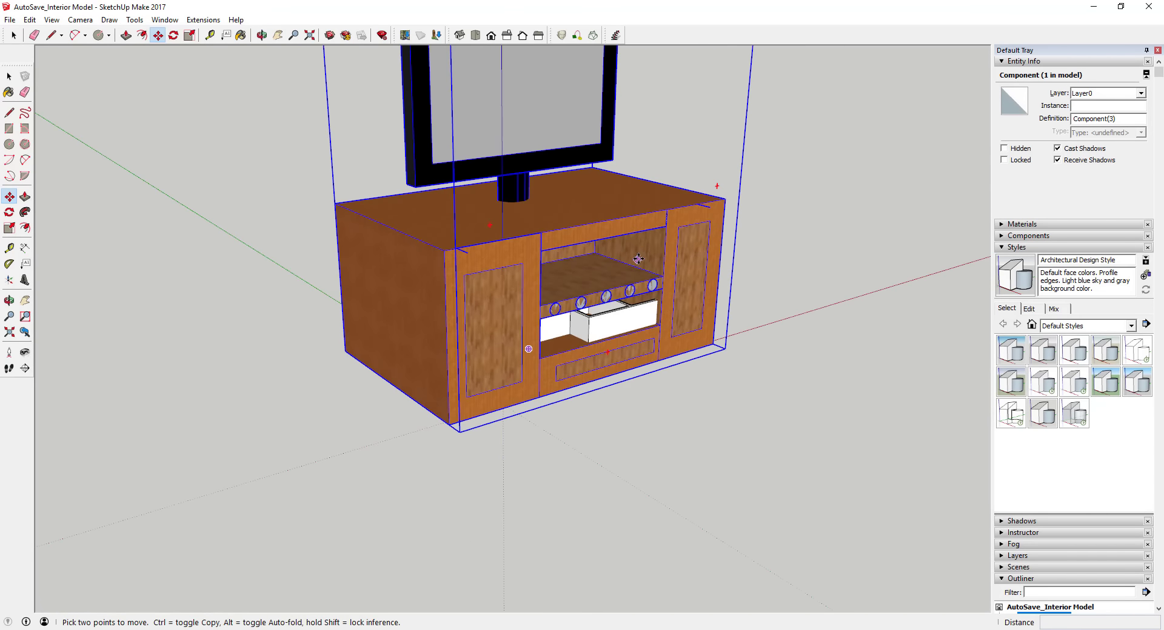
{"action": "scroll", "coordinate": [633, 155], "scroll_direction": "down", "scroll_amount": 1}
- Scale the TV stand down uniformly from a corner grip to about 0.69 of its size
{"action": "key", "text": "s"}
{"action": "scroll", "coordinate": [613, 200], "scroll_direction": "down", "scroll_amount": 1}
{"action": "scroll", "coordinate": [614, 203], "scroll_direction": "down", "scroll_amount": 2}
{"action": "key", "text": "space"}
{"action": "scroll", "coordinate": [631, 109], "scroll_direction": "up", "scroll_amount": 3}
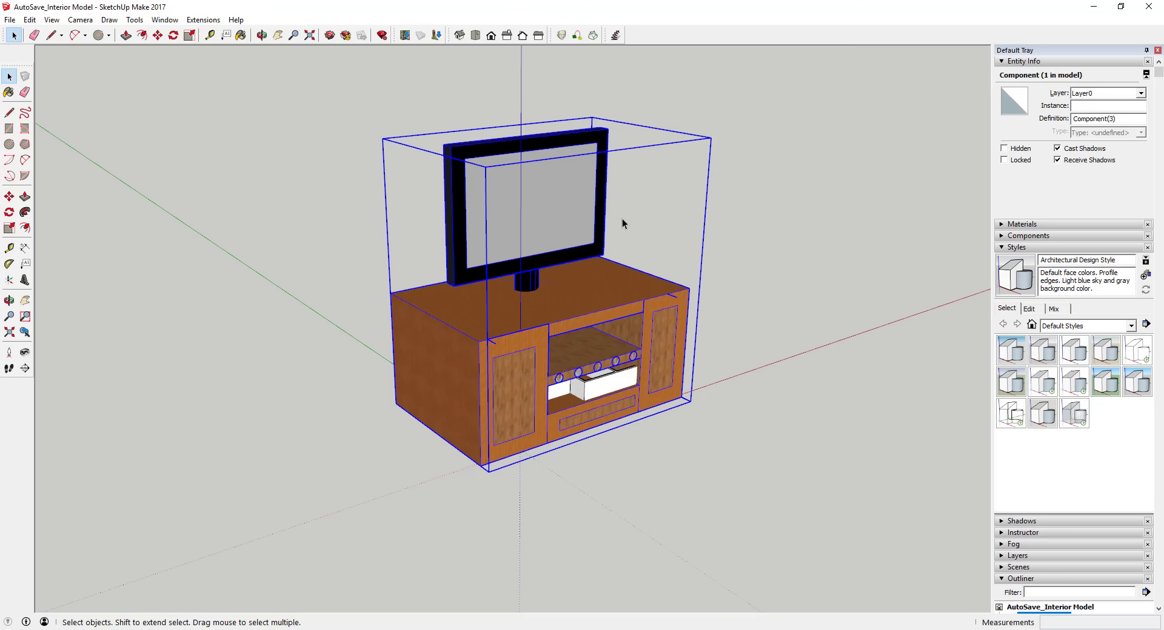
{"action": "key", "text": "s"}
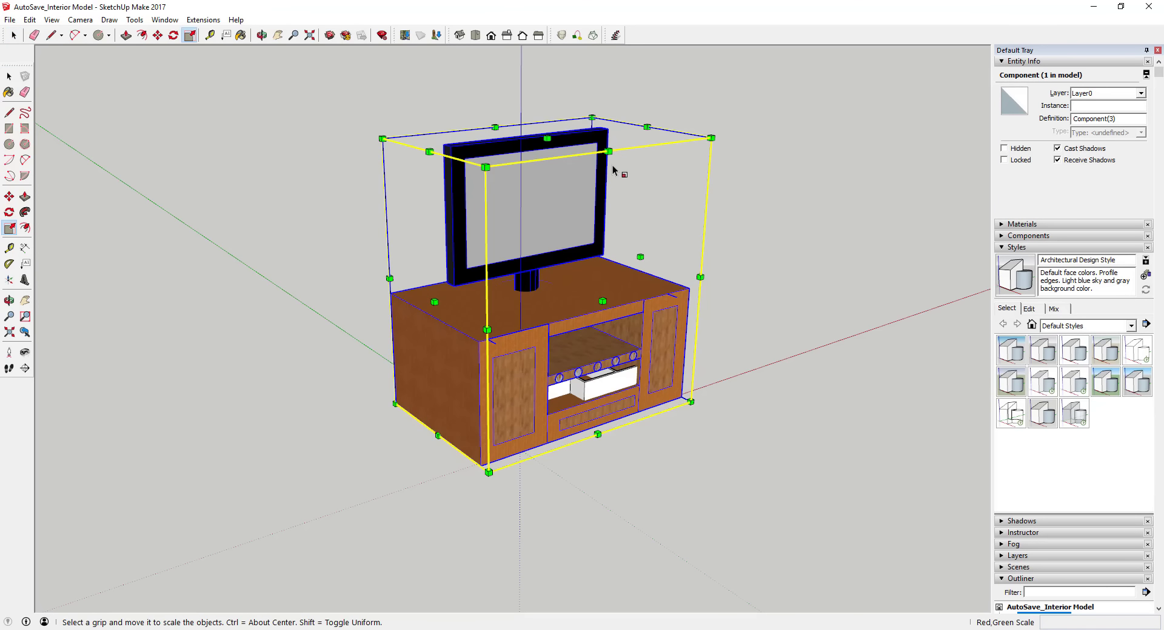
{"action": "key", "text": "space"}
{"action": "key", "text": "s"}
{"action": "left_click_drag", "start_coordinate": [589, 127], "coordinate": [502, 433]}
{"action": "scroll", "coordinate": [501, 428], "scroll_direction": "up", "scroll_amount": 4}
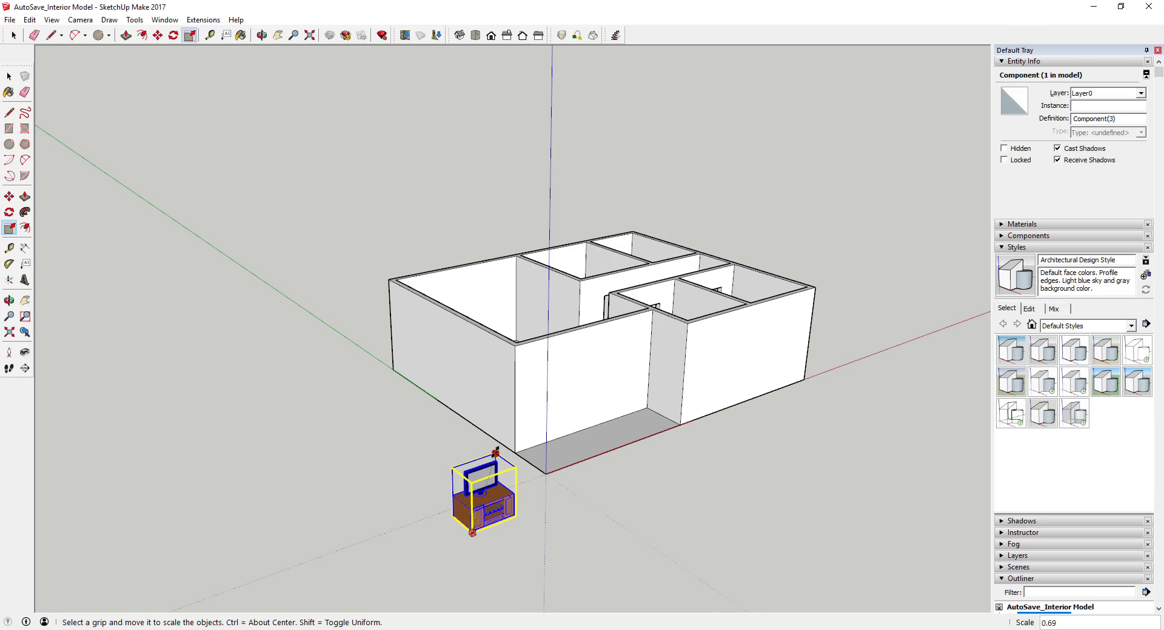
{"action": "key", "text": "space"}
- Rotate the TV stand 180 degrees about its vertical axis
{"action": "middle_click_drag", "start_coordinate": [502, 433], "coordinate": [786, 512]}
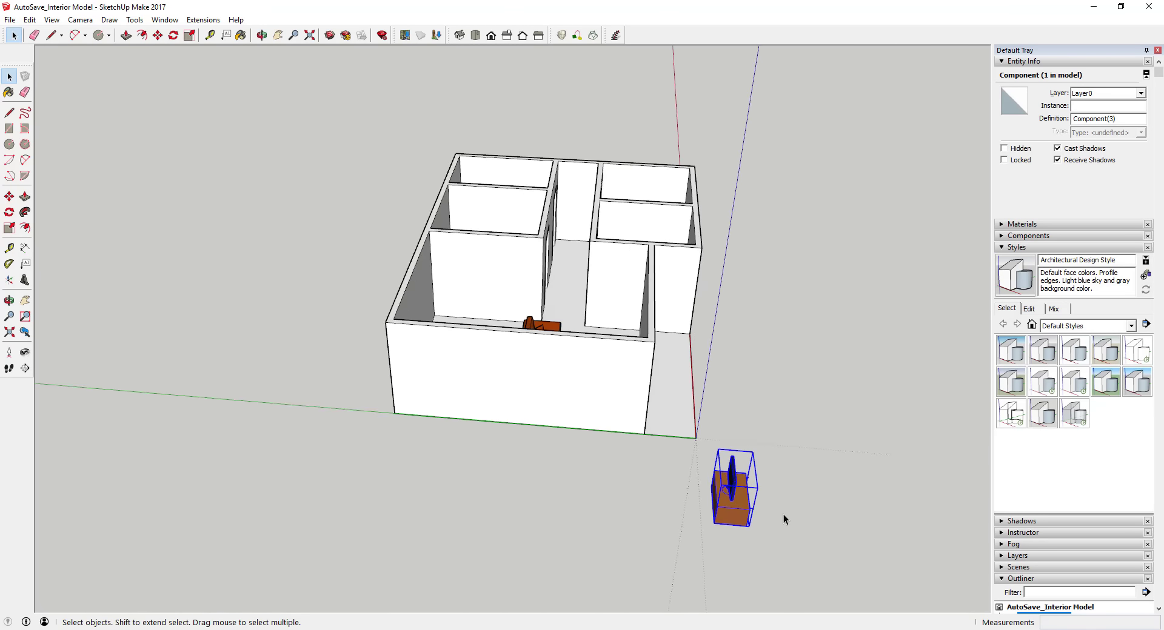
{"action": "scroll", "coordinate": [726, 470], "scroll_direction": "up", "scroll_amount": 5}
{"action": "key", "text": "m"}
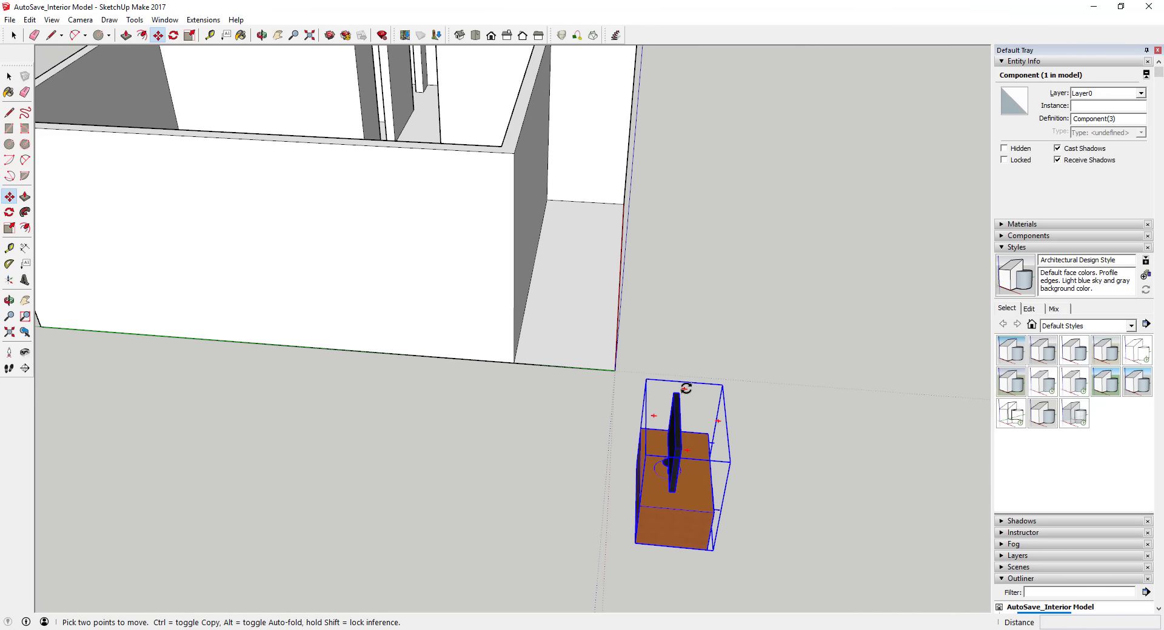
{"action": "left_click", "coordinate": [722, 401]}
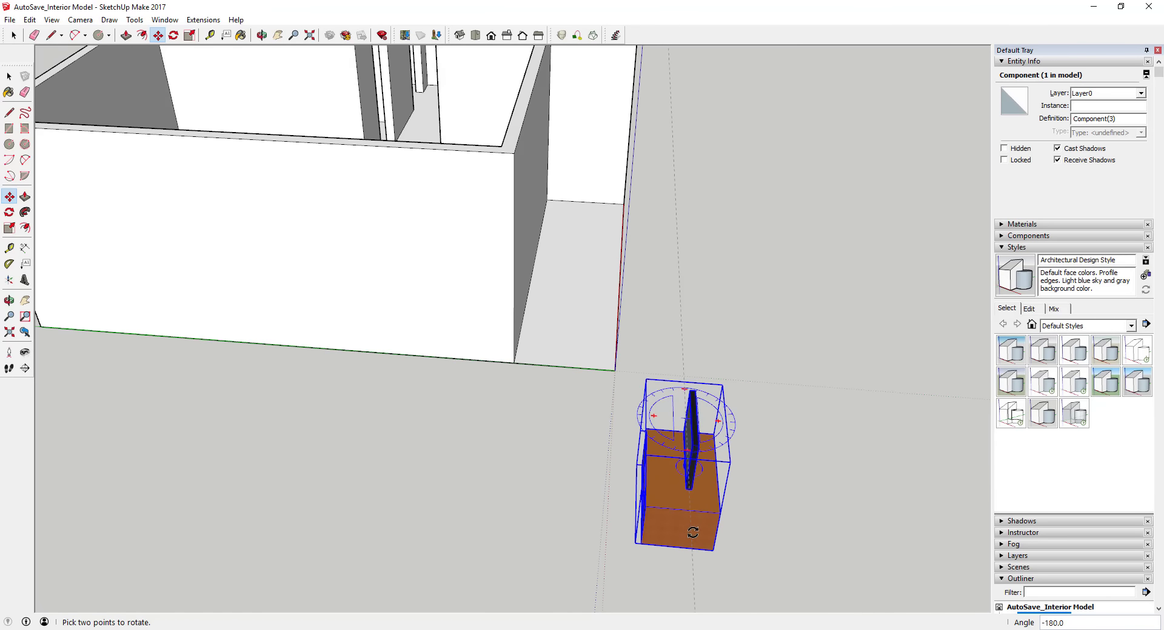
{"action": "left_click", "coordinate": [711, 525]}
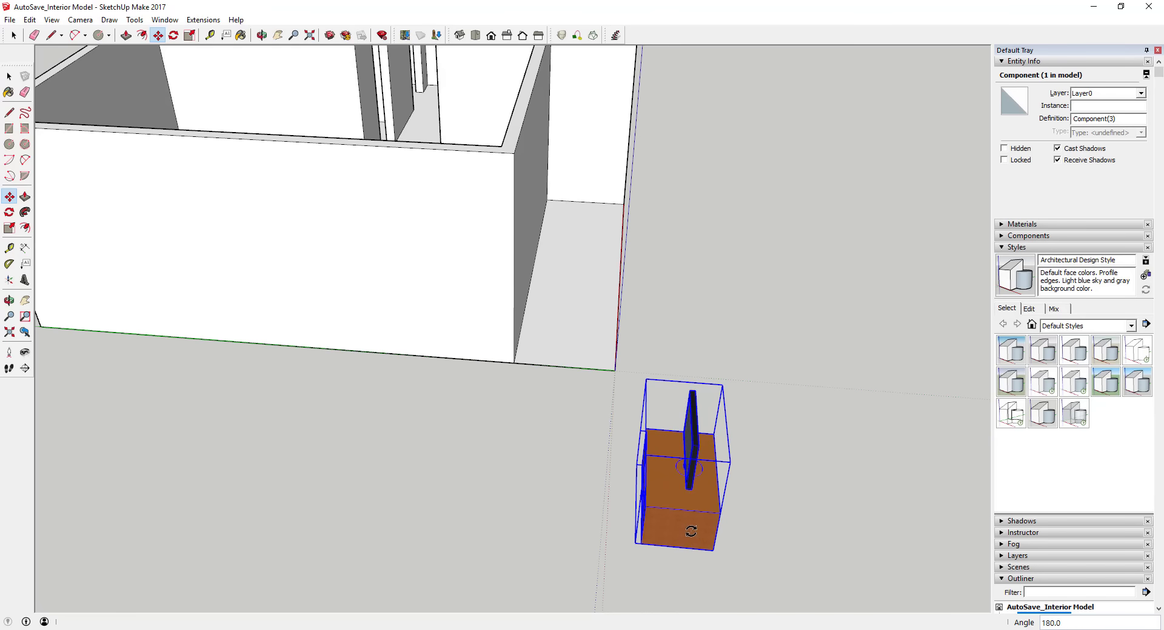
{"action": "key", "text": "space"}
- Move the TV stand from outside into the large room, placing it on the floor in front of the couch
{"action": "key", "text": "m"}
{"action": "left_click", "coordinate": [721, 515]}
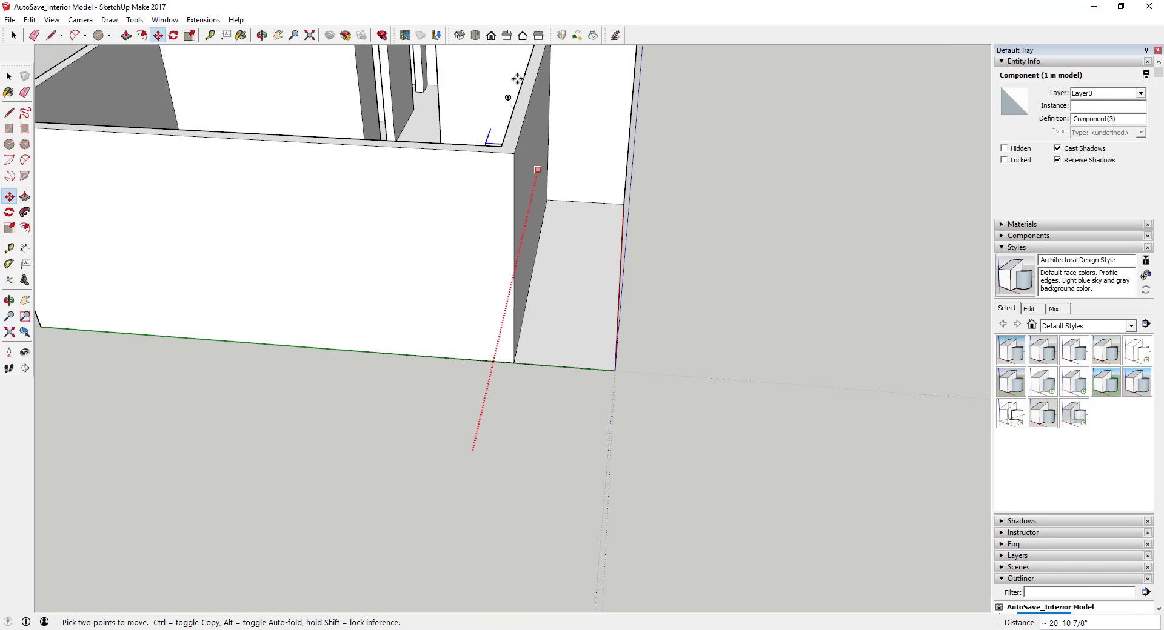
{"action": "key", "text": "Escape"}
- Review how the couch and TV stand are arranged in the large room, from behind the couch and from the opposite side
{"action": "middle_click_drag", "start_coordinate": [501, 151], "coordinate": [644, 238]}
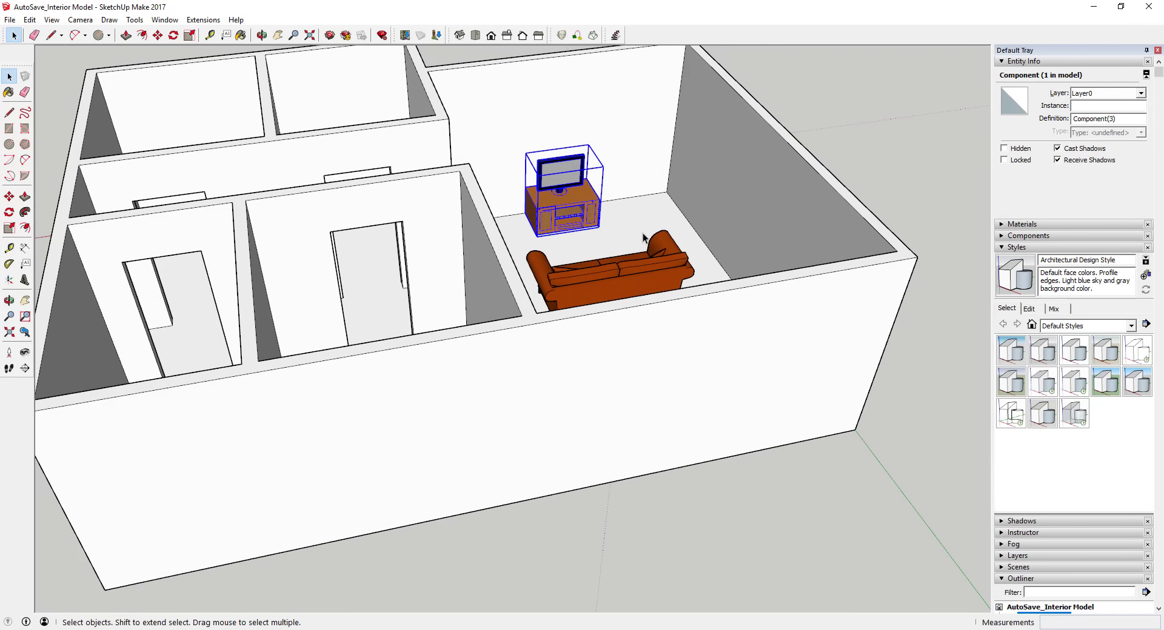
{"action": "scroll", "coordinate": [644, 238], "scroll_direction": "up", "scroll_amount": 3}
{"action": "scroll", "coordinate": [594, 380], "scroll_direction": "down", "scroll_amount": 2}
{"action": "scroll", "coordinate": [582, 224], "scroll_direction": "up", "scroll_amount": 4}
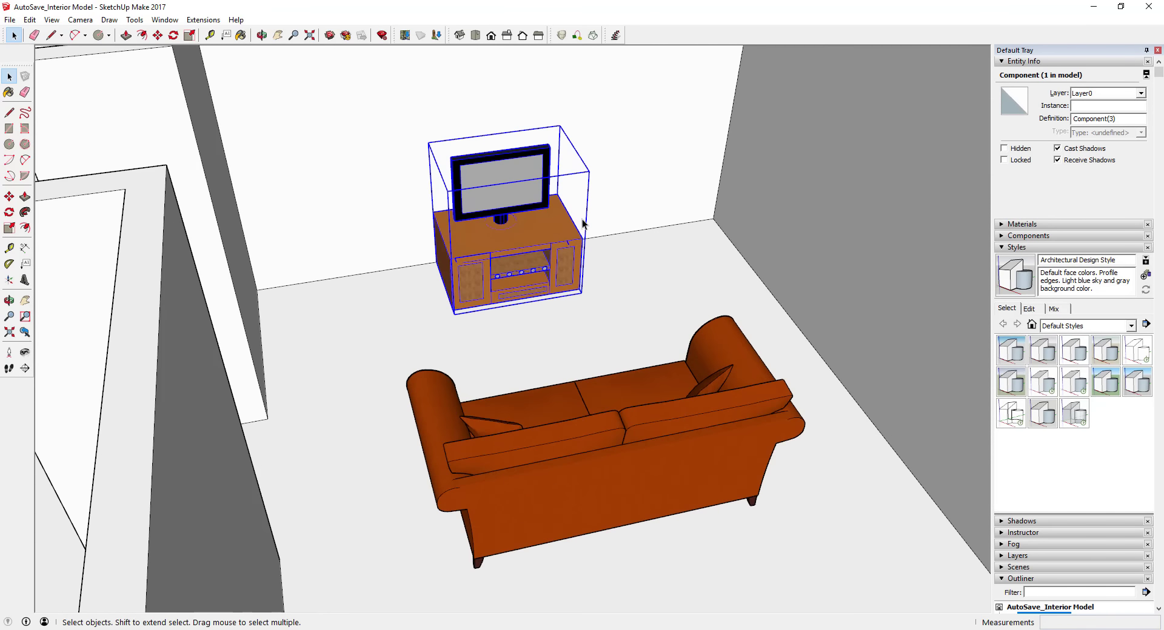
{"action": "scroll", "coordinate": [582, 225], "scroll_direction": "down", "scroll_amount": 5}
{"action": "middle_click_drag", "start_coordinate": [619, 294], "coordinate": [79, 322]}
{"action": "middle_click_drag", "start_coordinate": [548, 335], "coordinate": [323, 396]}
{"action": "scroll", "coordinate": [323, 395], "scroll_direction": "up", "scroll_amount": 2}
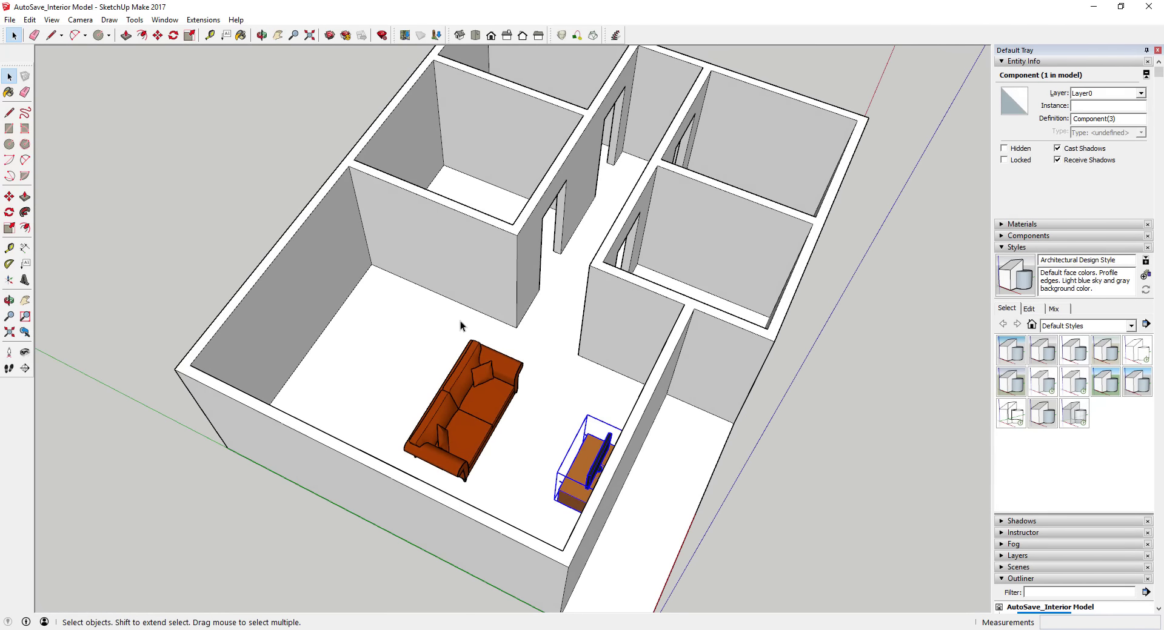
- Select the TV stand and the couch together in the large room
{"action": "scroll", "coordinate": [460, 321], "scroll_direction": "down", "scroll_amount": 3}
{"action": "middle_click_drag", "start_coordinate": [460, 322], "coordinate": [770, 358]}
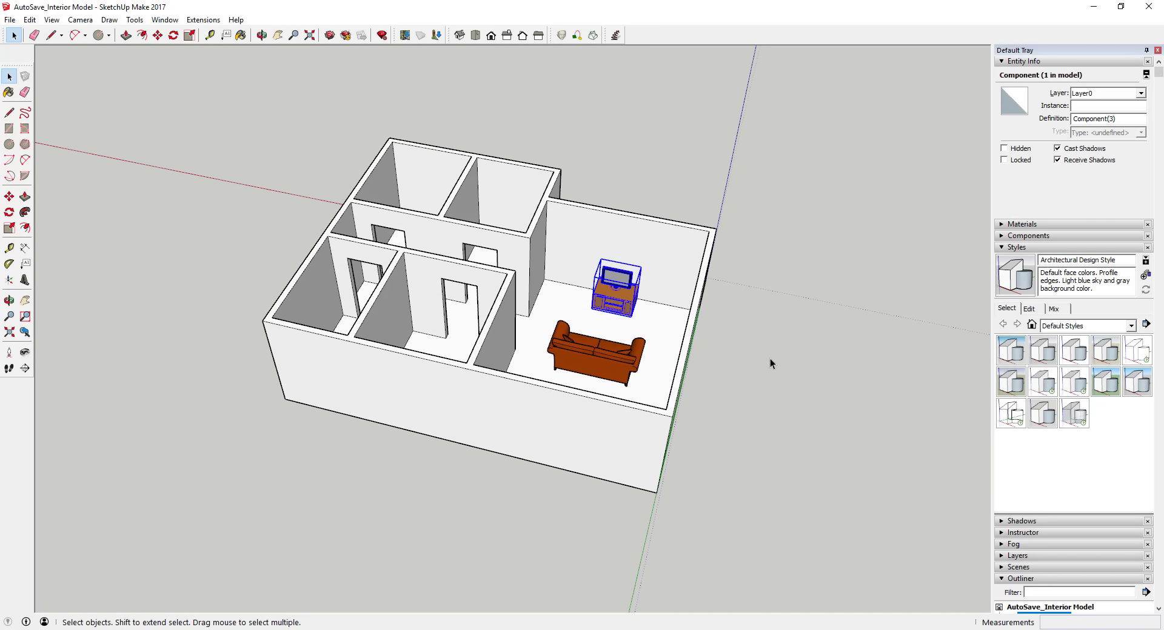
{"action": "left_click", "coordinate": [770, 360]}
{"action": "scroll", "coordinate": [602, 303], "scroll_direction": "up", "scroll_amount": 4}
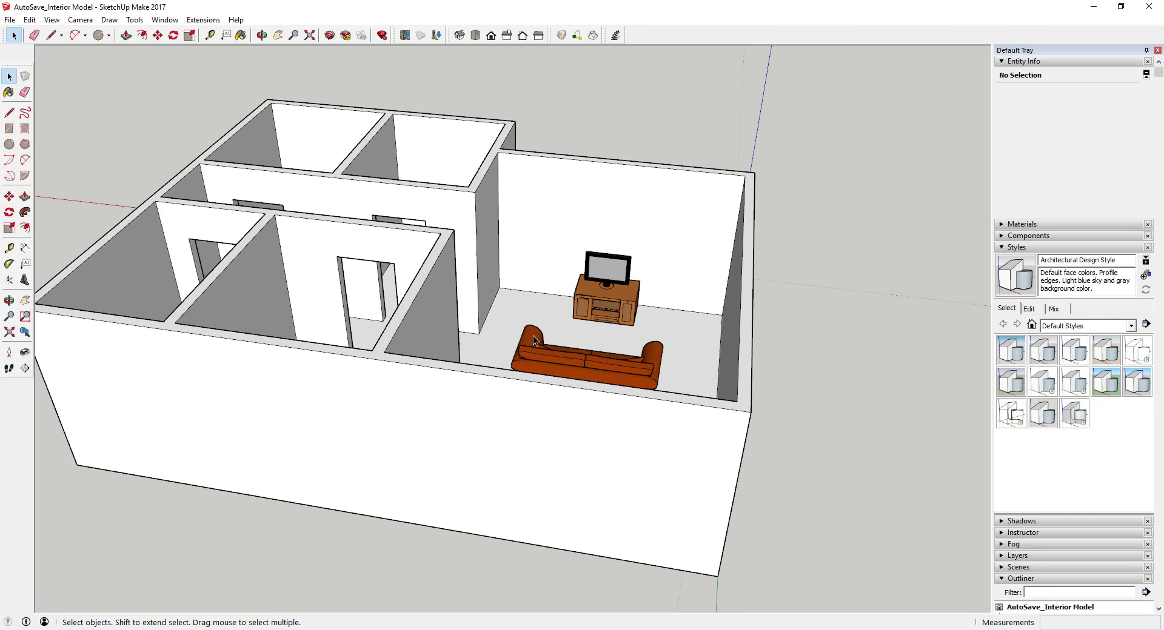
{"action": "scroll", "coordinate": [533, 336], "scroll_direction": "down", "scroll_amount": 2}
{"action": "left_click", "coordinate": [602, 301]}
{"action": "left_click", "coordinate": [598, 354], "text": "ctrl"}
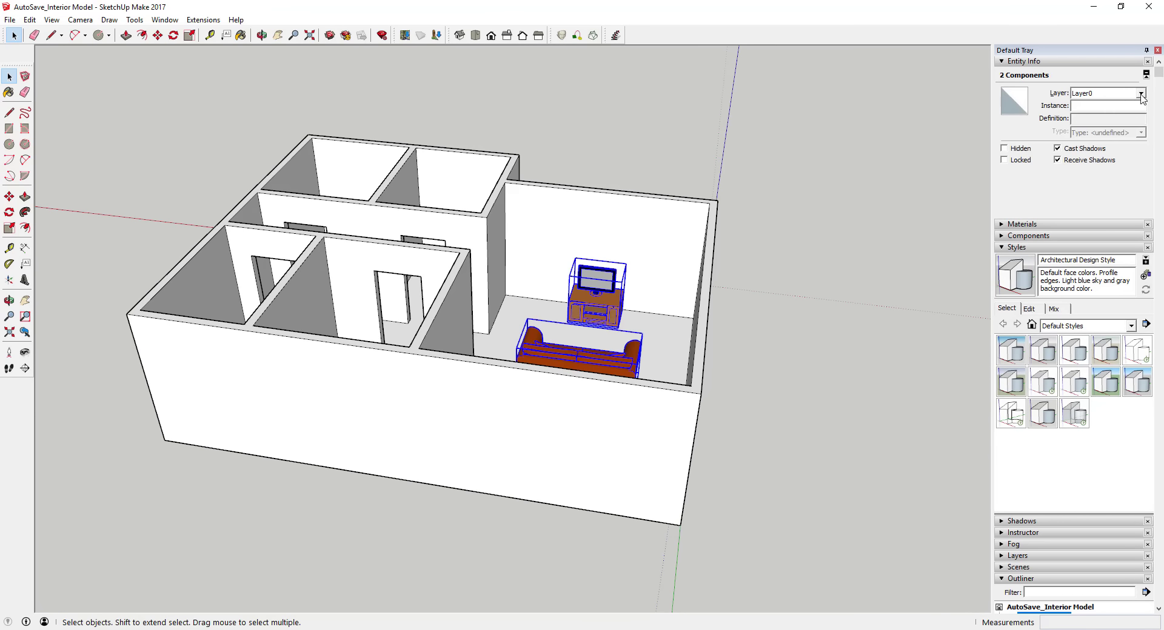
- Add a new layer named Furniture to the model
{"action": "left_click", "coordinate": [1002, 557]}
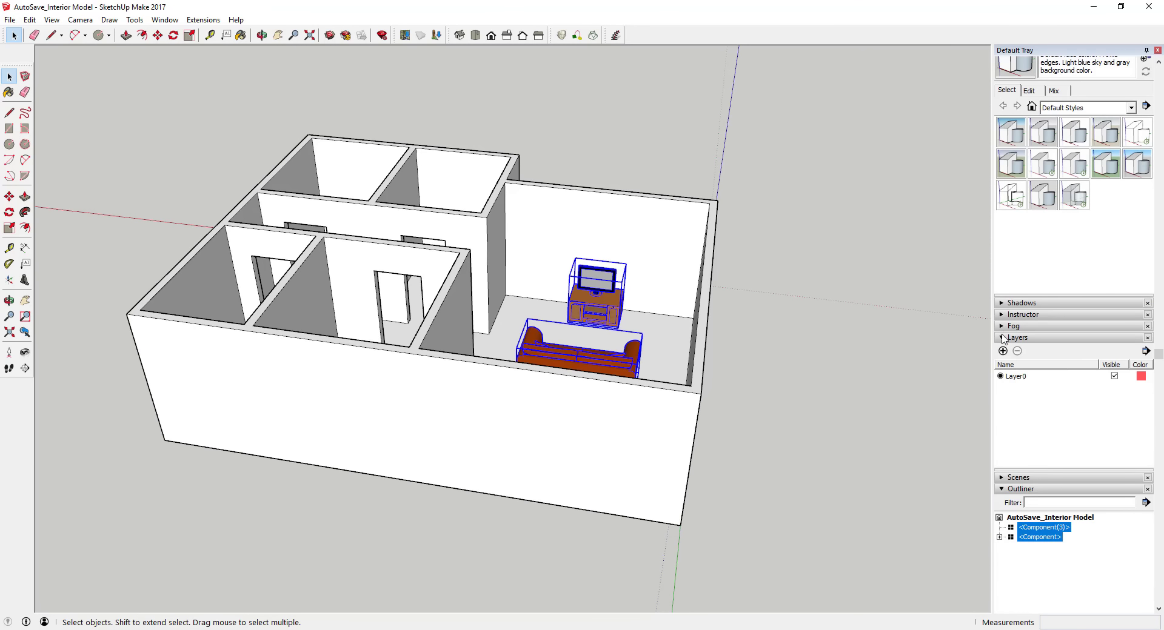
{"action": "left_click", "coordinate": [1002, 351]}
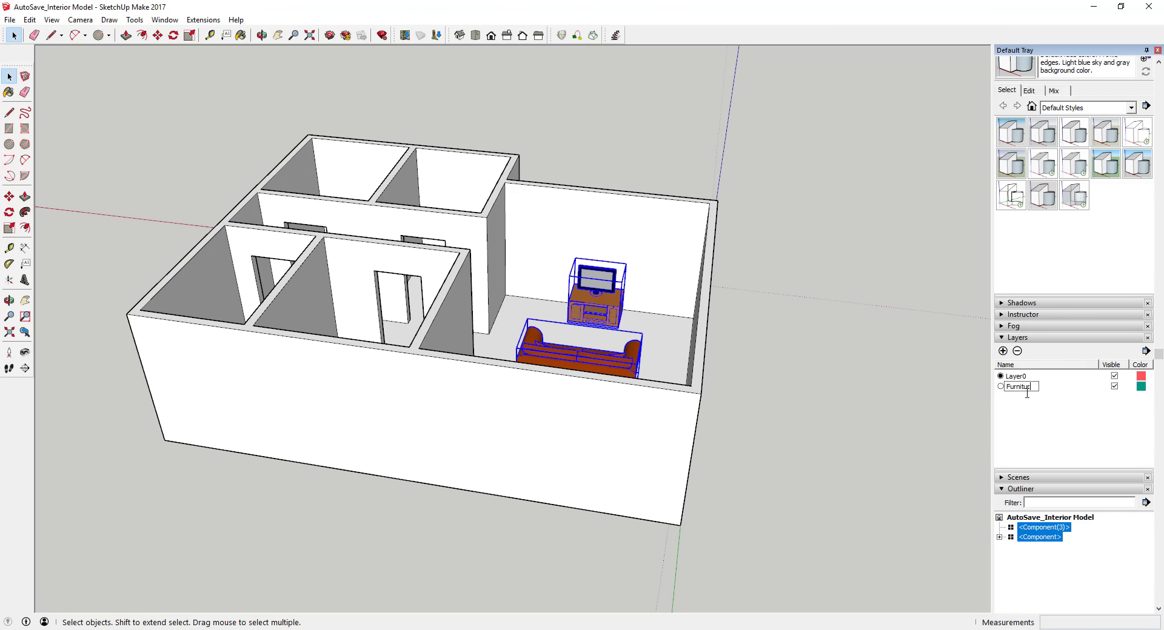
{"action": "key", "text": "Return"}
- Assign the selected couch and TV stand to the Furniture layer
{"action": "scroll", "coordinate": [1063, 404], "scroll_direction": "up", "scroll_amount": 4}
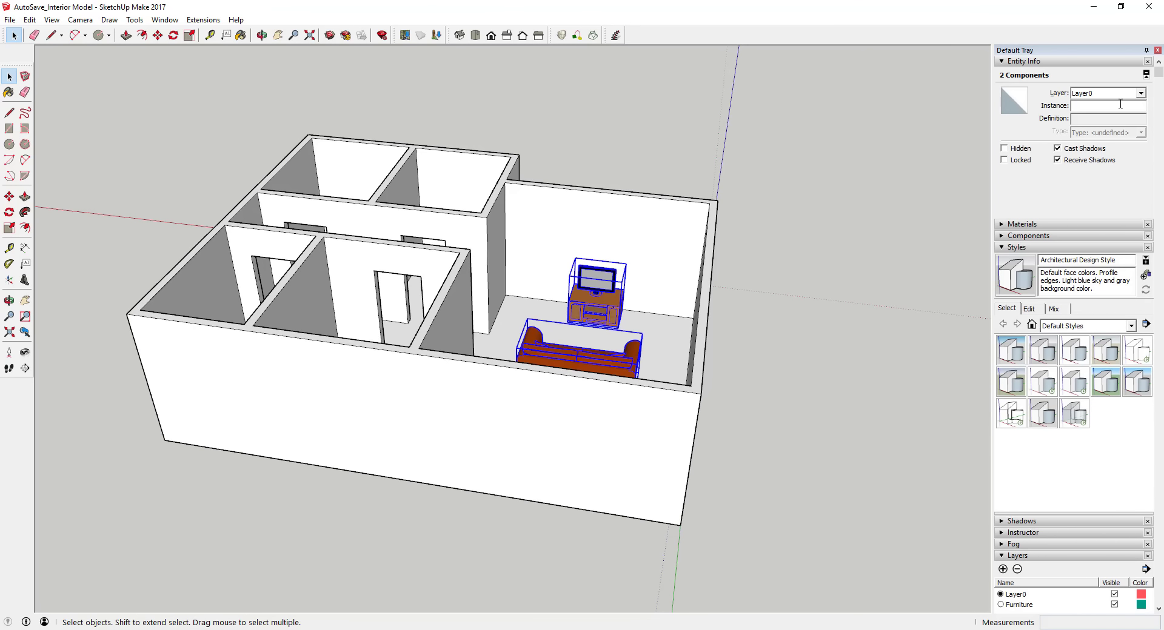
{"action": "left_click", "coordinate": [1140, 93]}
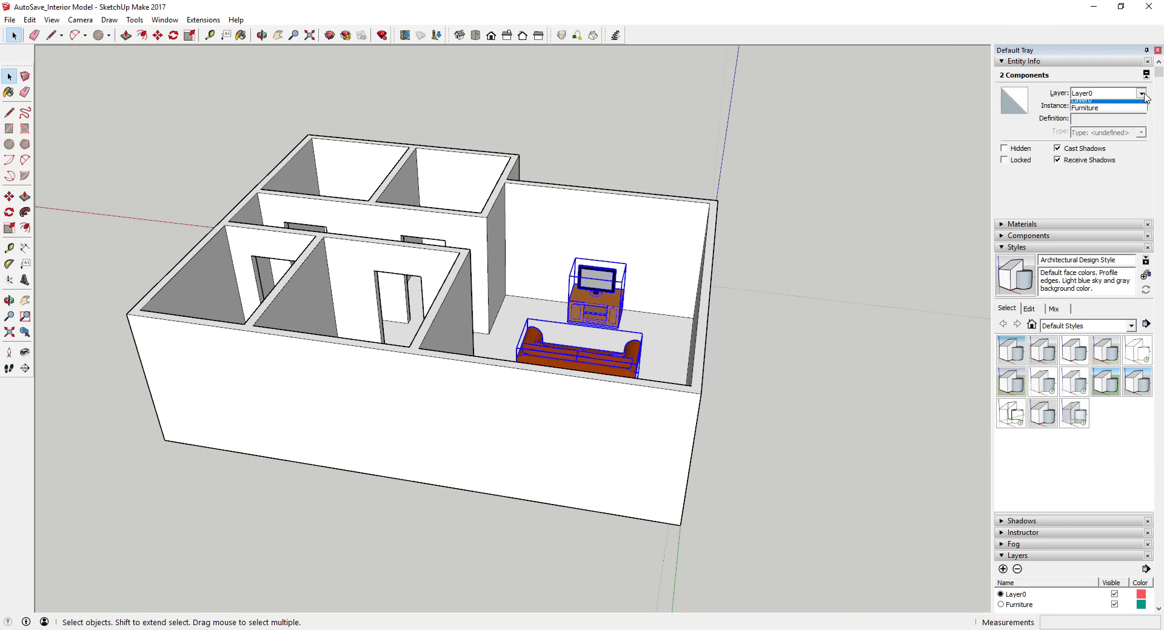
{"action": "left_click", "coordinate": [1109, 110]}
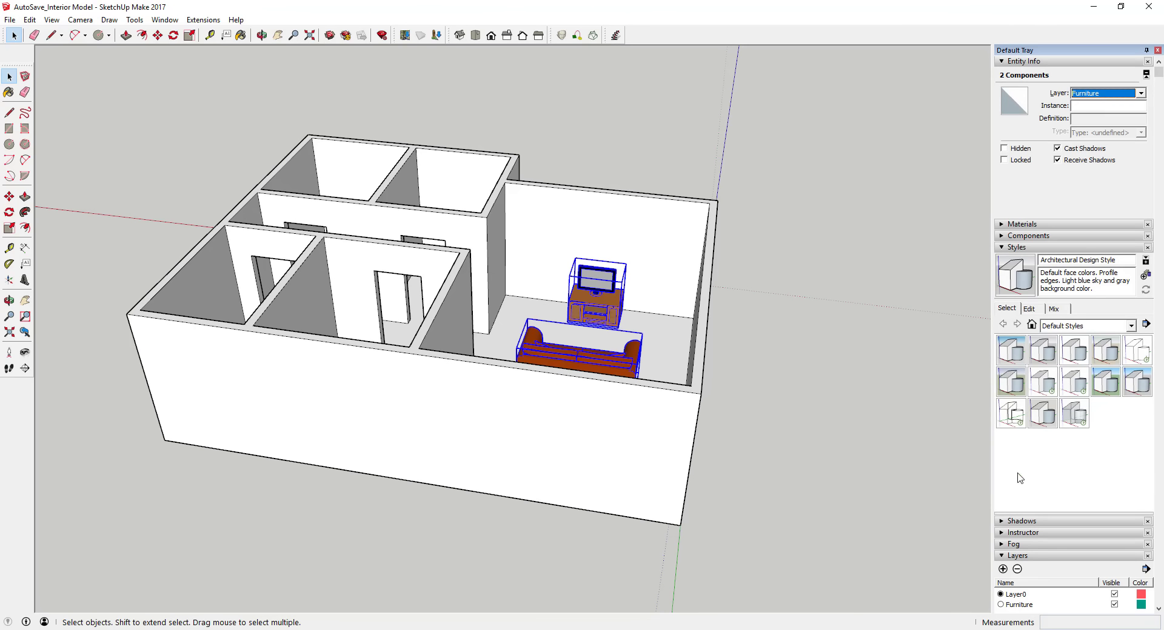
- Toggle the Furniture layer's visibility off and on to check the large room with and without its furniture, leaving the layer visible
{"action": "scroll", "coordinate": [1047, 497], "scroll_direction": "down", "scroll_amount": 2}
{"action": "left_click", "coordinate": [1115, 532]}
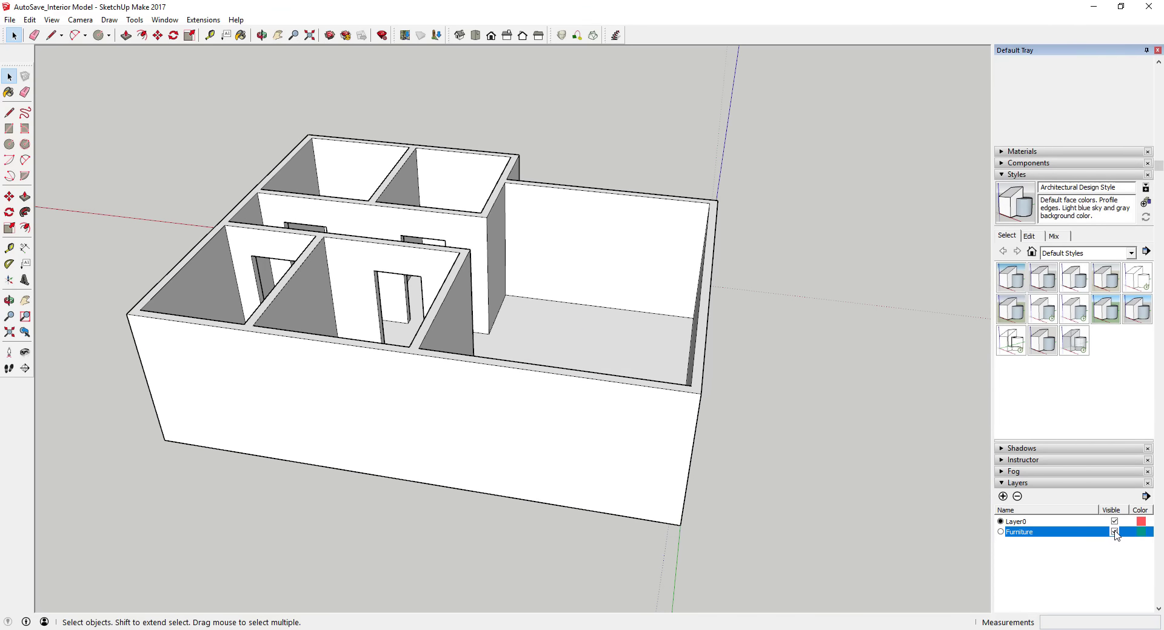
{"action": "left_click", "coordinate": [1115, 533]}
{"action": "left_click", "coordinate": [1114, 532]}
{"action": "left_click", "coordinate": [1114, 532]}
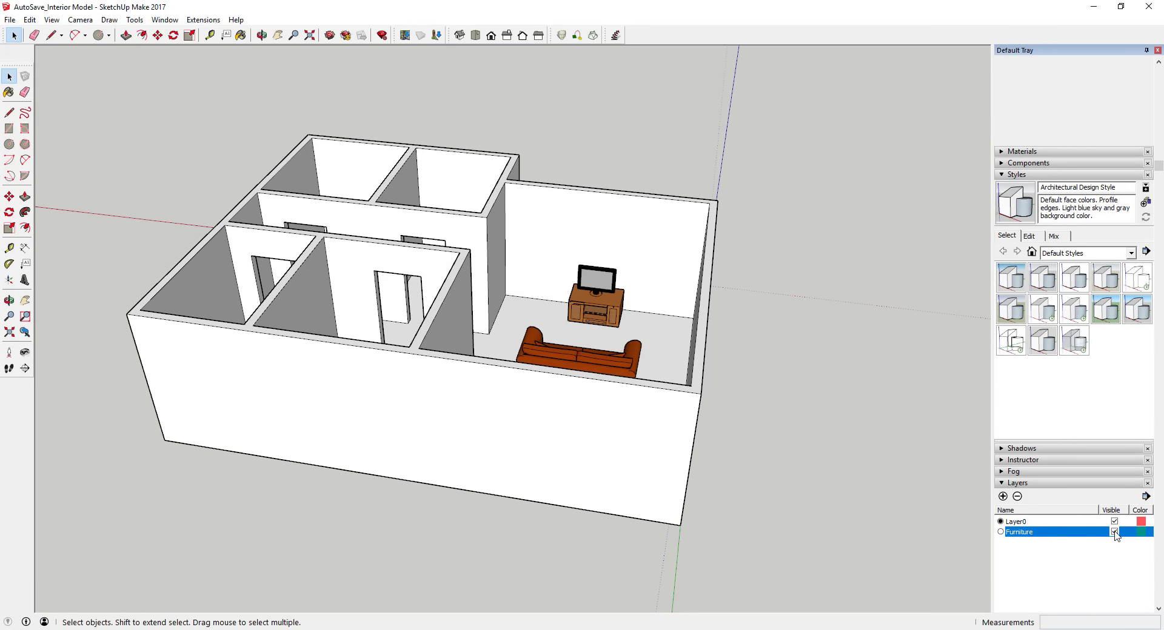
{"action": "left_click", "coordinate": [1114, 532]}
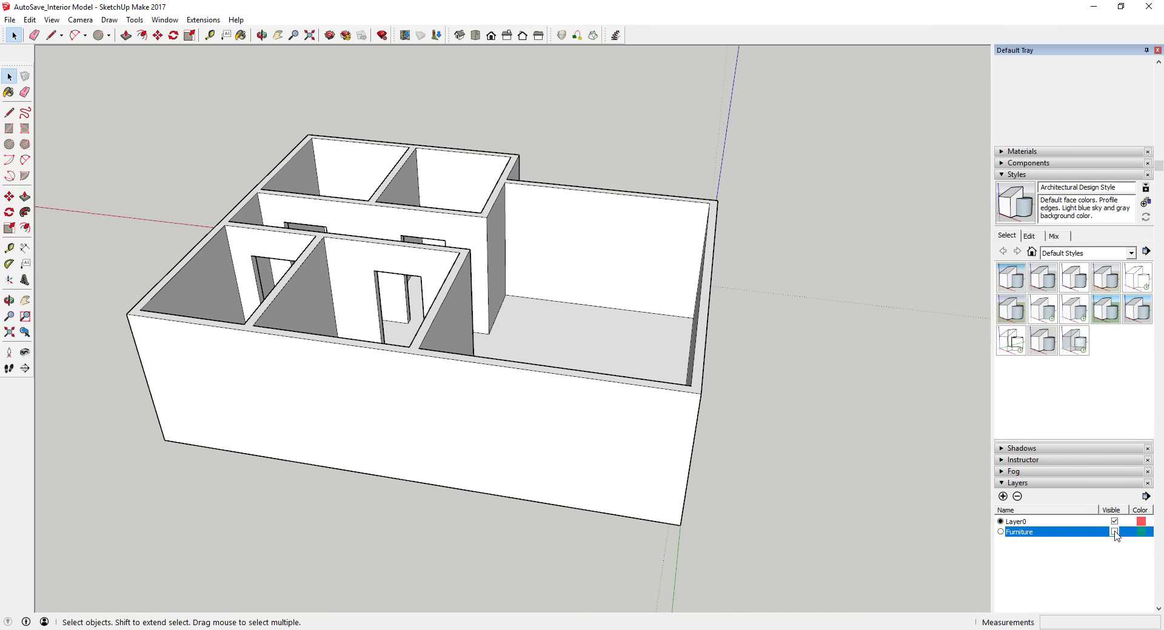
{"action": "left_click", "coordinate": [1114, 532]}
{"action": "scroll", "coordinate": [1115, 541], "scroll_direction": "down", "scroll_amount": 3}
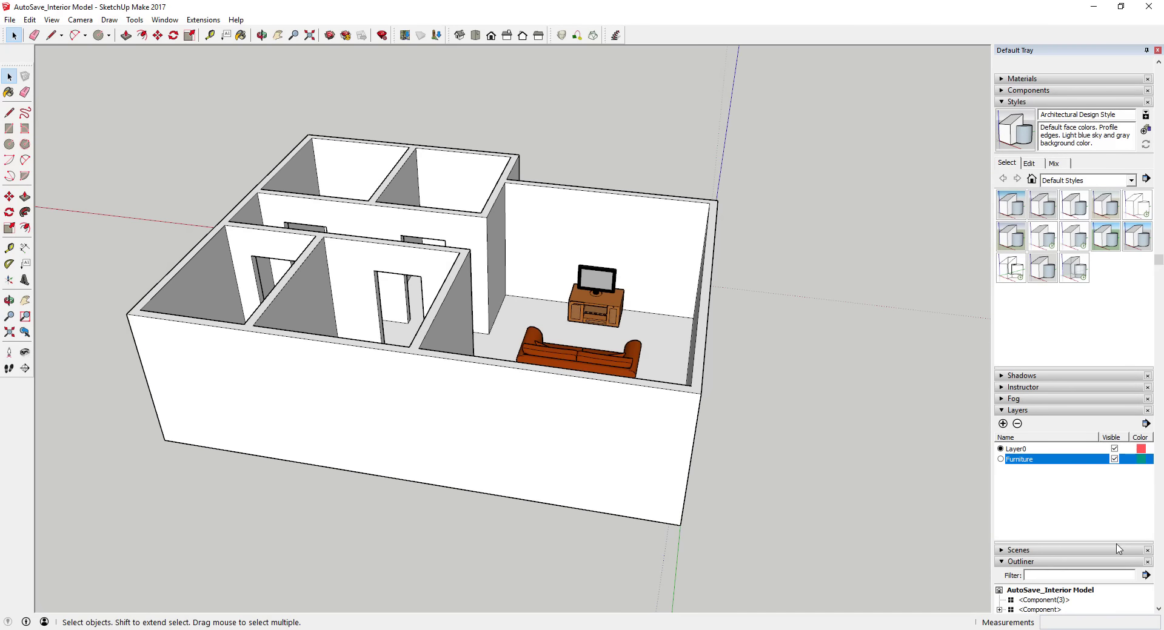
{"action": "left_click", "coordinate": [1114, 459]}
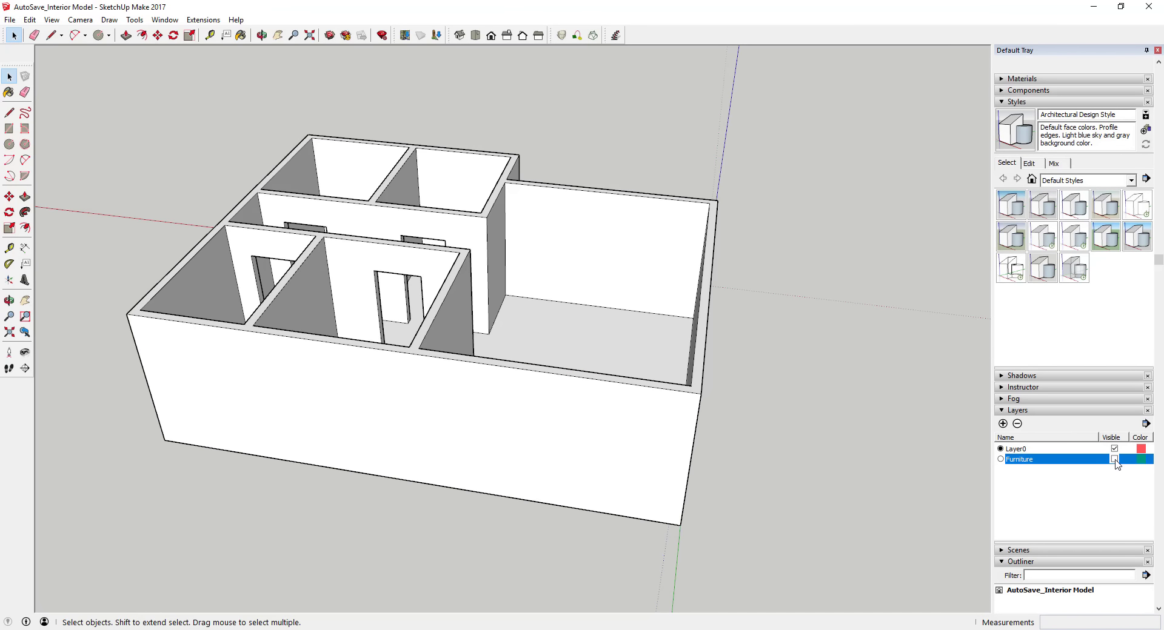
{"action": "scroll", "coordinate": [815, 388], "scroll_direction": "up", "scroll_amount": 6}
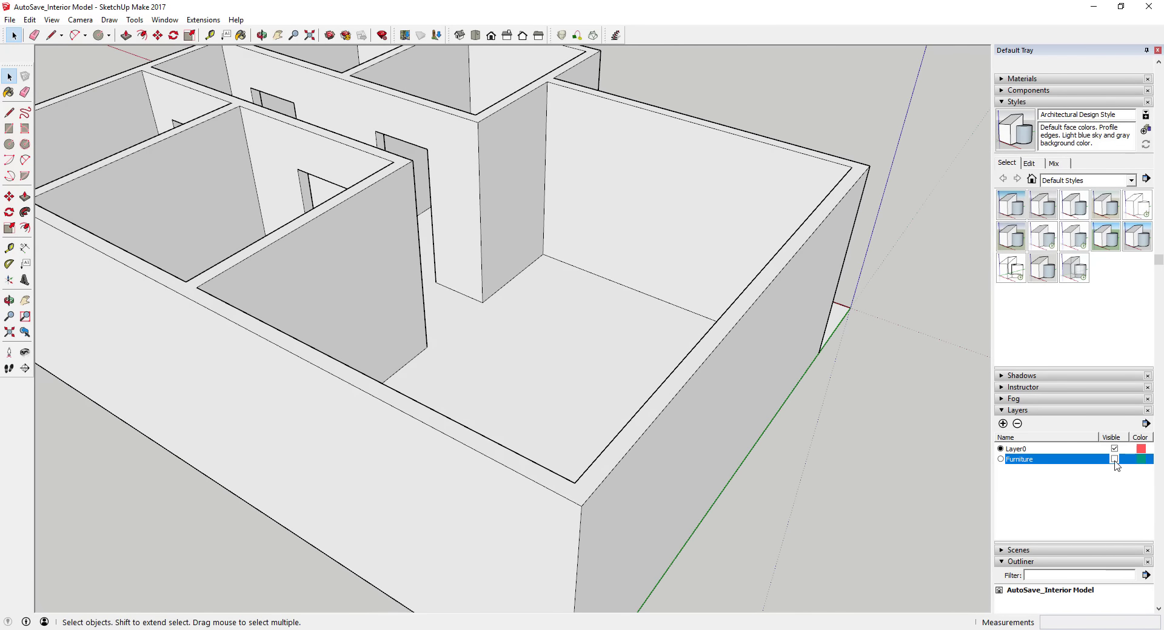
{"action": "left_click", "coordinate": [1114, 460]}
{"action": "middle_click_drag", "start_coordinate": [720, 465], "coordinate": [755, 377]}
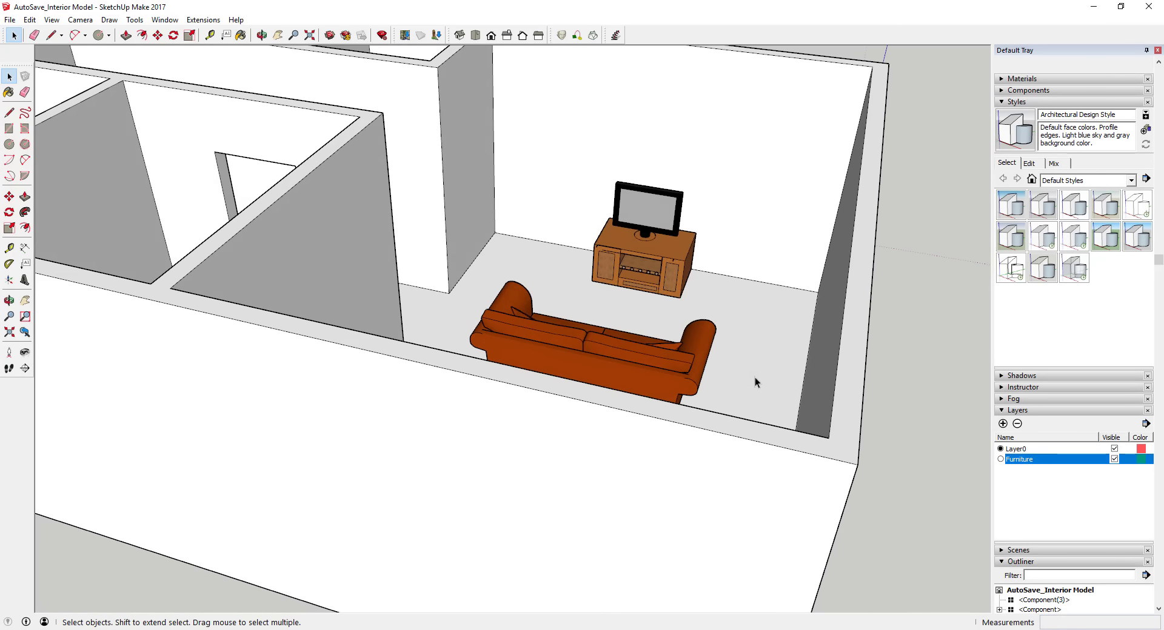
{"action": "left_click", "coordinate": [1114, 460]}
{"action": "left_click", "coordinate": [1115, 459]}
- Paint the wall behind the TV stand and the short wall adjoining it with Color D01 from the Colors collection
{"action": "scroll", "coordinate": [1055, 302], "scroll_direction": "up", "scroll_amount": 3}
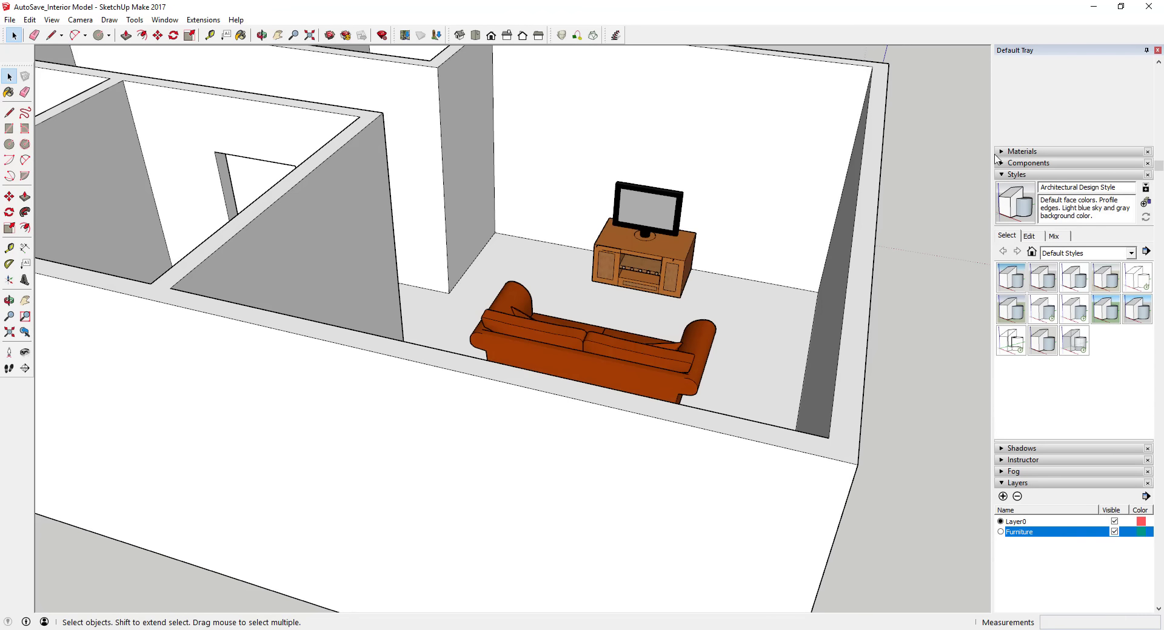
{"action": "left_click", "coordinate": [1022, 152]}
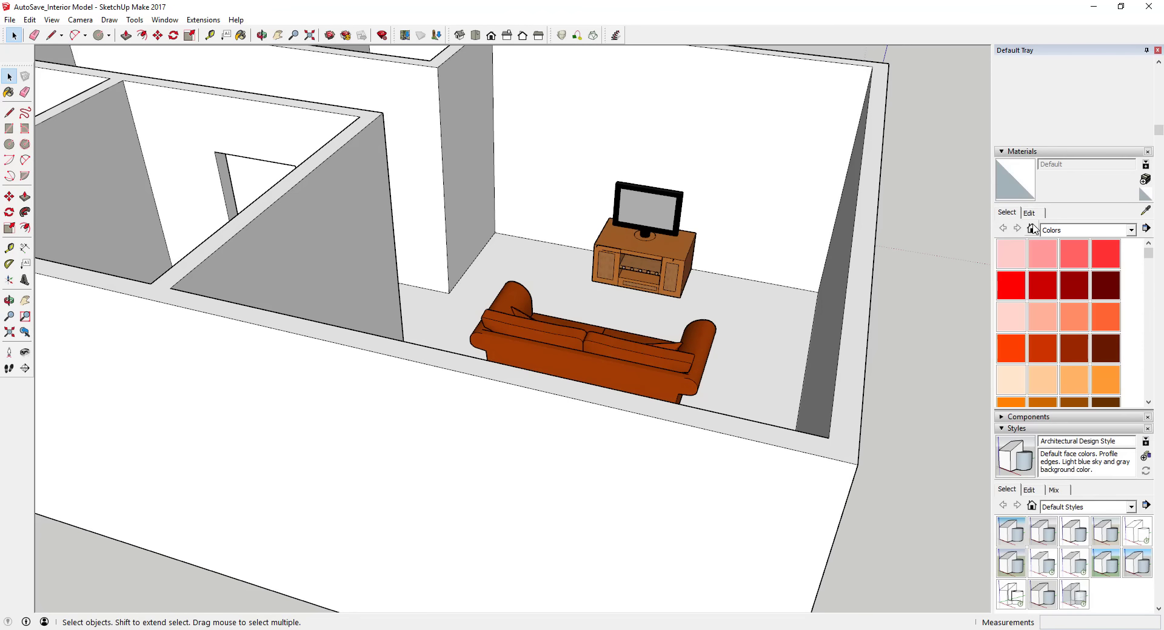
{"action": "scroll", "coordinate": [1050, 299], "scroll_direction": "down", "scroll_amount": 3}
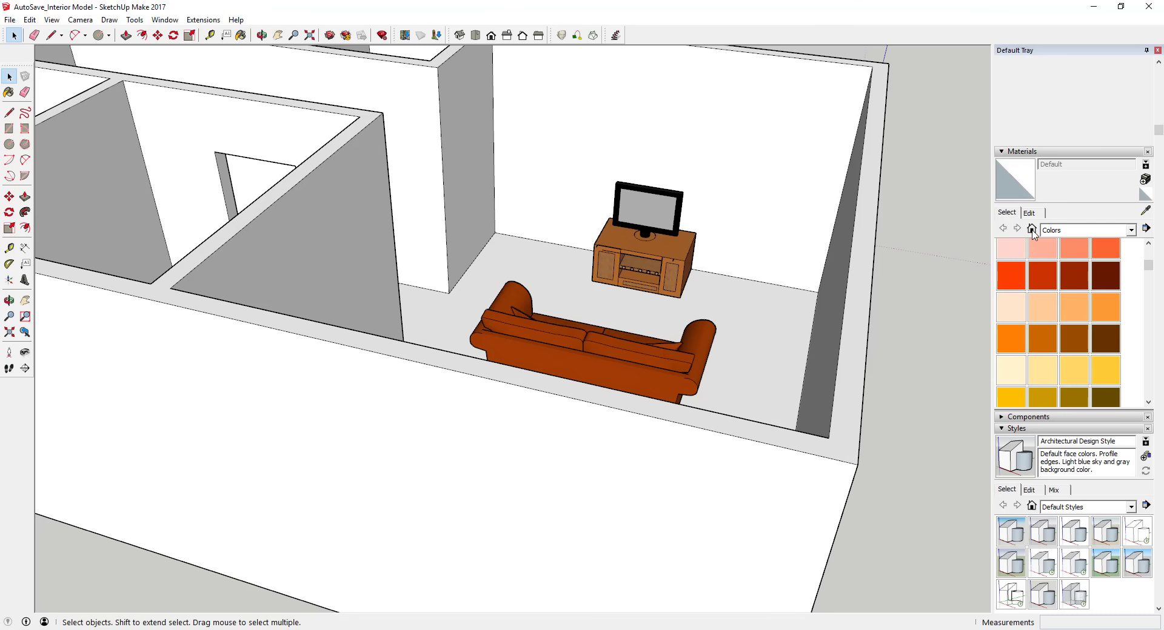
{"action": "scroll", "coordinate": [1068, 268], "scroll_direction": "down", "scroll_amount": 8}
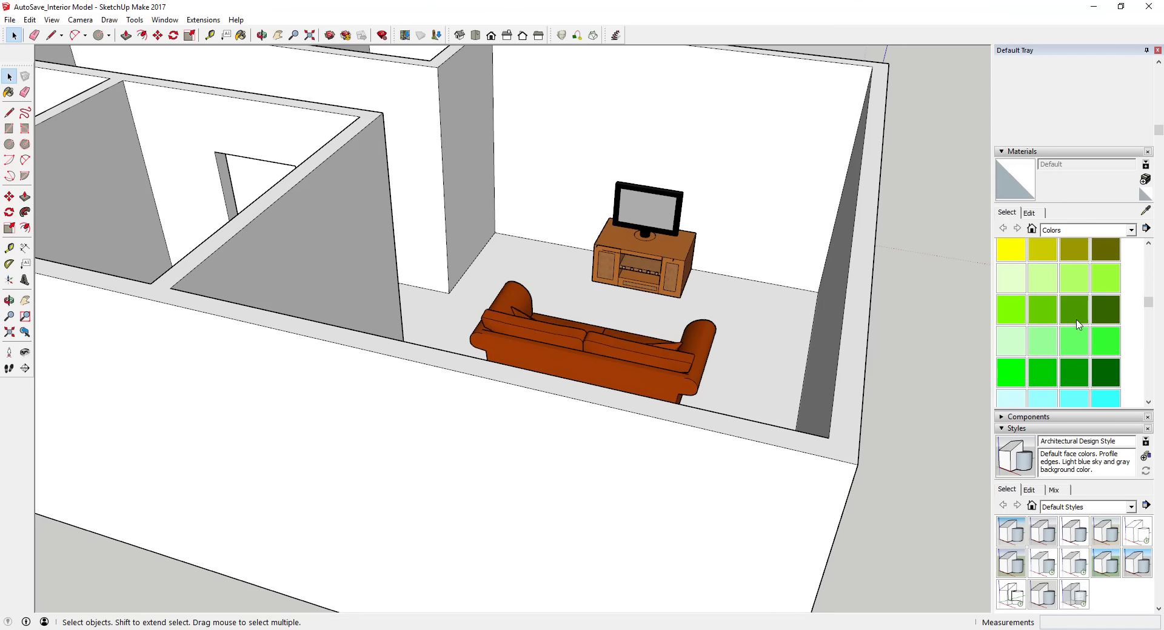
{"action": "scroll", "coordinate": [1079, 333], "scroll_direction": "up", "scroll_amount": 10}
{"action": "left_click", "coordinate": [1011, 297]}
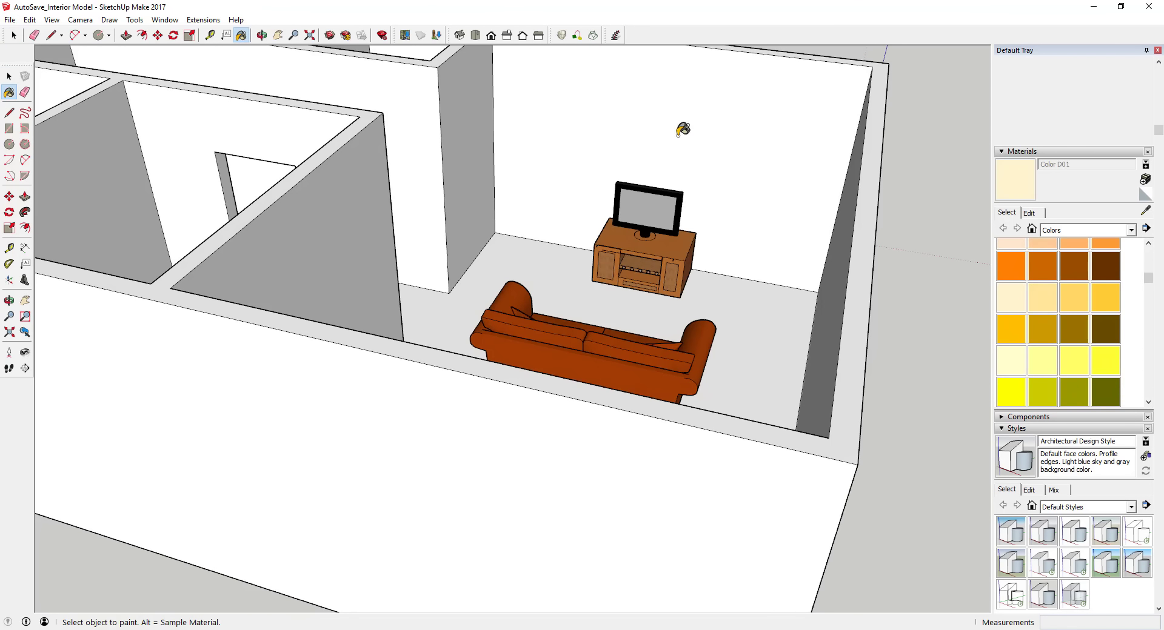
{"action": "left_click", "coordinate": [678, 121]}
{"action": "left_click", "coordinate": [479, 119]}
- Paint the remaining interior walls of the large room with Color D01, including the partition wall beside the hallway opening
{"action": "mouse_move", "coordinate": [479, 118]}
{"action": "middle_mouse_down"}
{"action": "mouse_move", "coordinate": [540, 156]}
{"action": "mouse_move", "coordinate": [824, 151]}
{"action": "middle_mouse_up"}
{"action": "left_click", "coordinate": [885, 177]}
{"action": "mouse_move", "coordinate": [883, 177]}
{"action": "middle_mouse_down"}
{"action": "mouse_move", "coordinate": [634, 229]}
{"action": "mouse_move", "coordinate": [1055, 221]}
{"action": "mouse_move", "coordinate": [696, 70]}
{"action": "middle_mouse_up"}
{"action": "left_click", "coordinate": [697, 70]}
{"action": "middle_click_drag", "start_coordinate": [435, 146], "coordinate": [389, 194]}
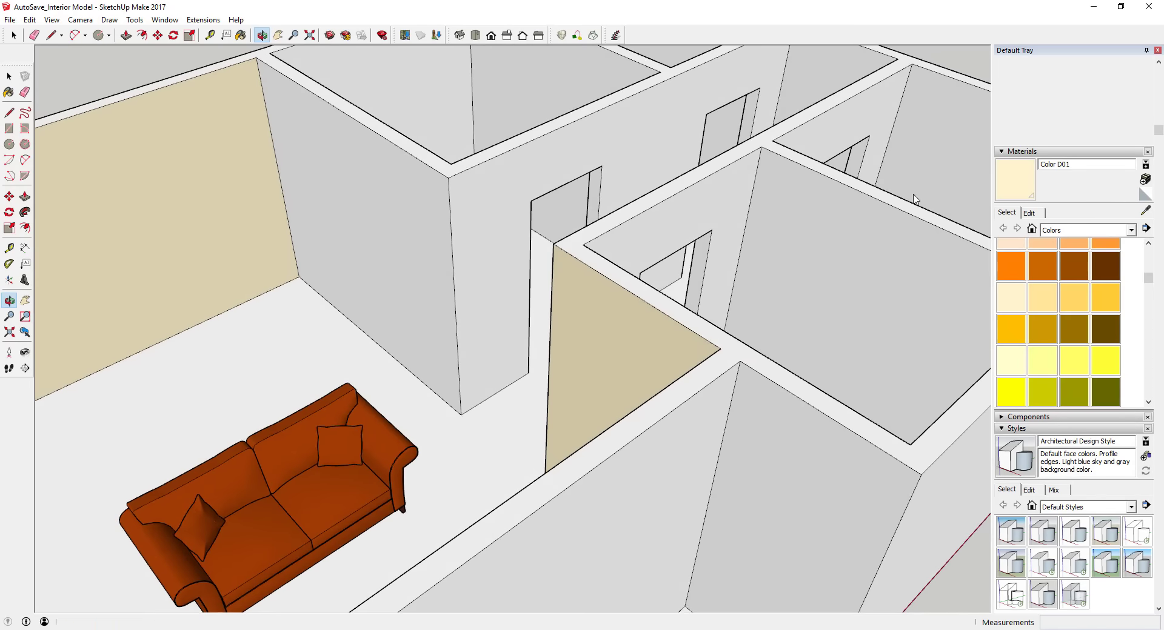
{"action": "left_click", "coordinate": [421, 201]}
{"action": "scroll", "coordinate": [514, 166], "scroll_direction": "down", "scroll_amount": 5}
{"action": "scroll", "coordinate": [528, 252], "scroll_direction": "up", "scroll_amount": 3}
{"action": "mouse_move", "coordinate": [527, 252]}
{"action": "middle_mouse_down"}
{"action": "mouse_move", "coordinate": [829, 255]}
{"action": "mouse_move", "coordinate": [708, 253]}
{"action": "mouse_move", "coordinate": [812, 260]}
{"action": "mouse_move", "coordinate": [737, 327]}
{"action": "mouse_move", "coordinate": [789, 318]}
{"action": "mouse_move", "coordinate": [795, 357]}
{"action": "middle_mouse_up"}
{"action": "scroll", "coordinate": [735, 290], "scroll_direction": "down", "scroll_amount": 5}
{"action": "scroll", "coordinate": [795, 322], "scroll_direction": "up", "scroll_amount": 6}
{"action": "key", "text": "space"}
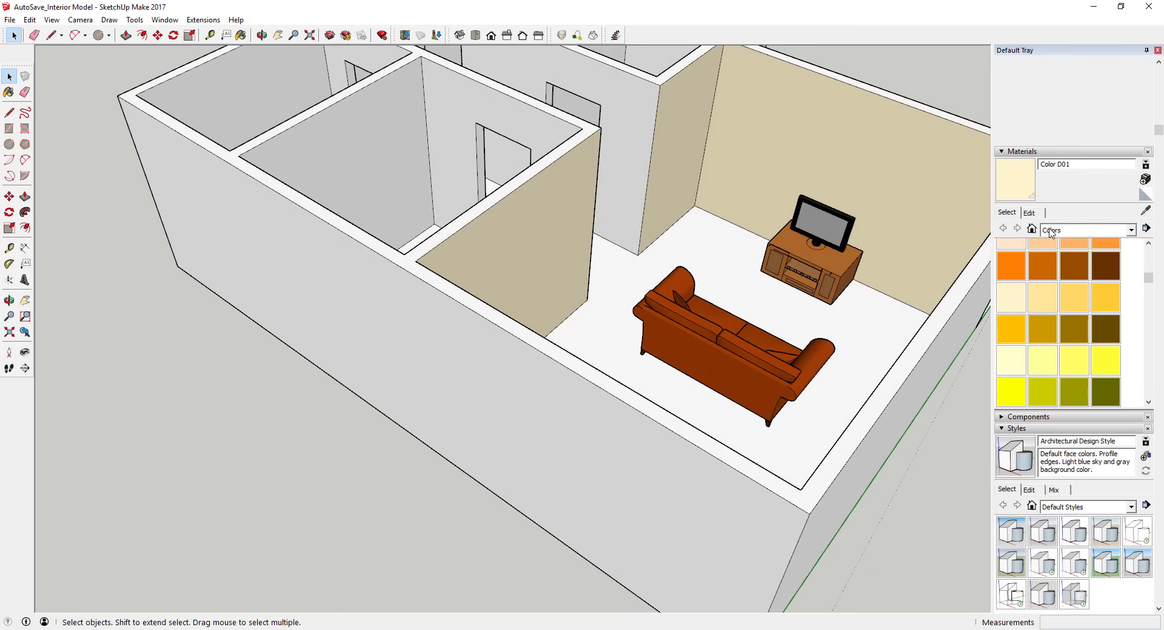
- Switch the material library to the Wood collection
{"action": "left_click", "coordinate": [1094, 234]}
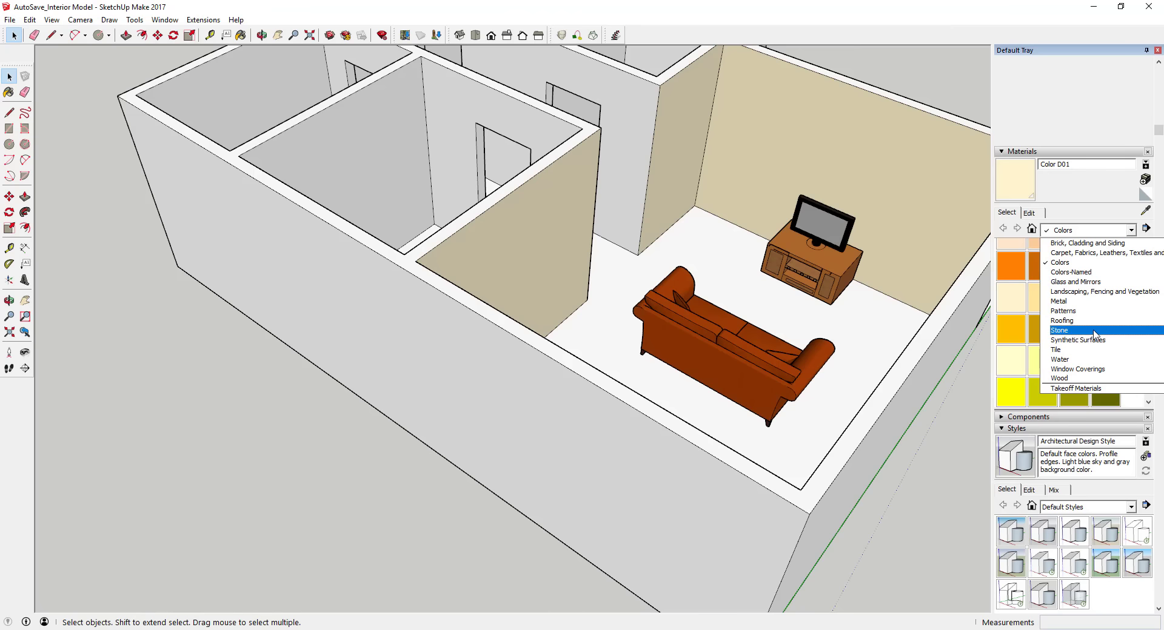
{"action": "scroll", "coordinate": [1091, 318], "scroll_direction": "up", "scroll_amount": 2}
{"action": "scroll", "coordinate": [1091, 317], "scroll_direction": "down", "scroll_amount": 2}
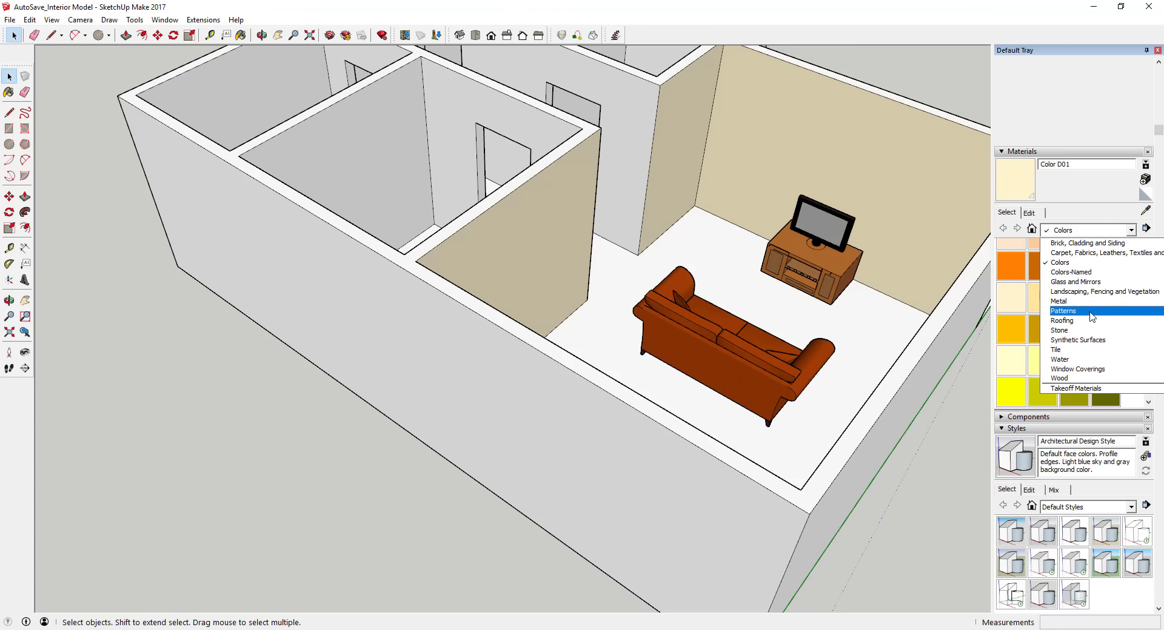
{"action": "left_click", "coordinate": [1073, 379]}
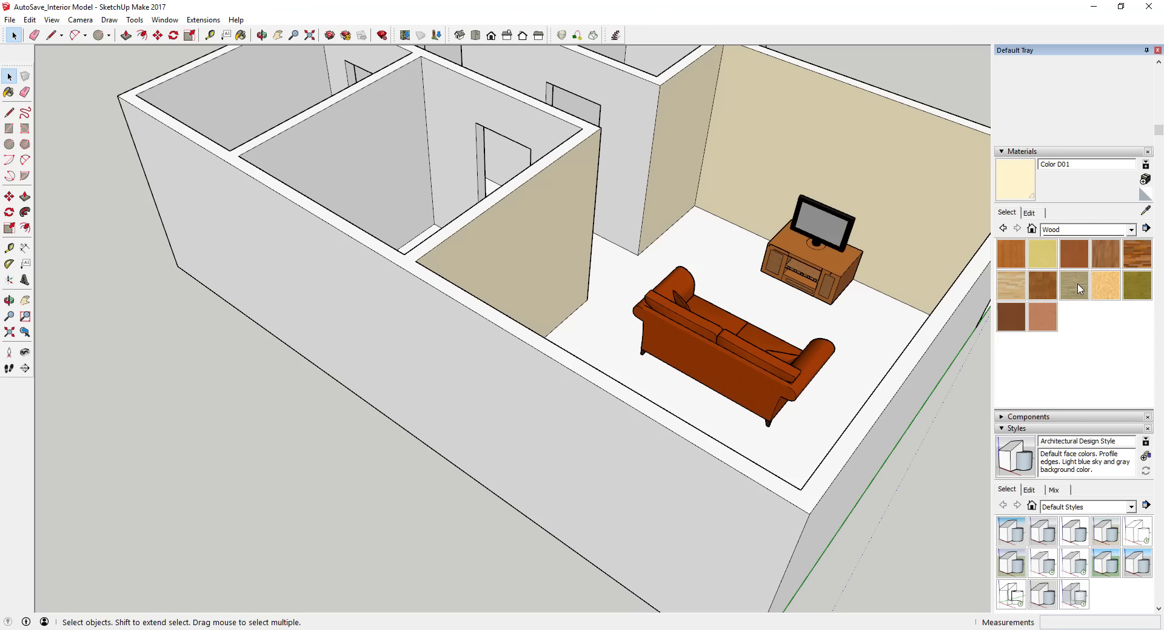
- Try to paint the large room's floor with Wood Floor Dark, and undo the fill
{"action": "left_click", "coordinate": [1136, 252]}
{"action": "left_click", "coordinate": [747, 283]}
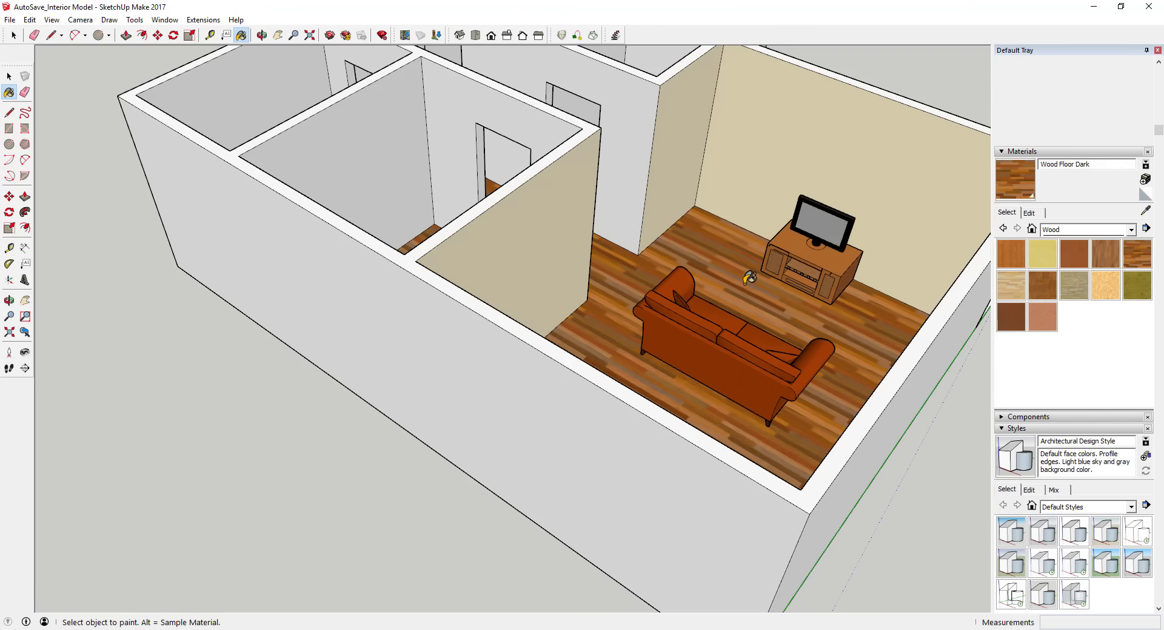
{"action": "mouse_move", "coordinate": [754, 283]}
{"action": "middle_mouse_down"}
{"action": "mouse_move", "coordinate": [858, 395]}
{"action": "mouse_move", "coordinate": [894, 389]}
{"action": "mouse_move", "coordinate": [857, 366]}
{"action": "mouse_move", "coordinate": [887, 395]}
{"action": "mouse_move", "coordinate": [618, 309]}
{"action": "mouse_move", "coordinate": [194, 343]}
{"action": "mouse_move", "coordinate": [626, 286]}
{"action": "mouse_move", "coordinate": [703, 314]}
{"action": "mouse_move", "coordinate": [364, 340]}
{"action": "mouse_move", "coordinate": [416, 416]}
{"action": "mouse_move", "coordinate": [403, 437]}
{"action": "mouse_move", "coordinate": [997, 426]}
{"action": "mouse_move", "coordinate": [554, 382]}
{"action": "mouse_move", "coordinate": [938, 397]}
{"action": "mouse_move", "coordinate": [758, 418]}
{"action": "mouse_move", "coordinate": [692, 444]}
{"action": "middle_mouse_up"}
{"action": "key", "text": "space"}
{"action": "key", "text": "ctrl+z"}
- Draw a 19' line between the large room's two floor corners, across the hallway opening, to split its floor from the hallway's
{"action": "middle_click_drag", "start_coordinate": [608, 376], "coordinate": [180, 441]}
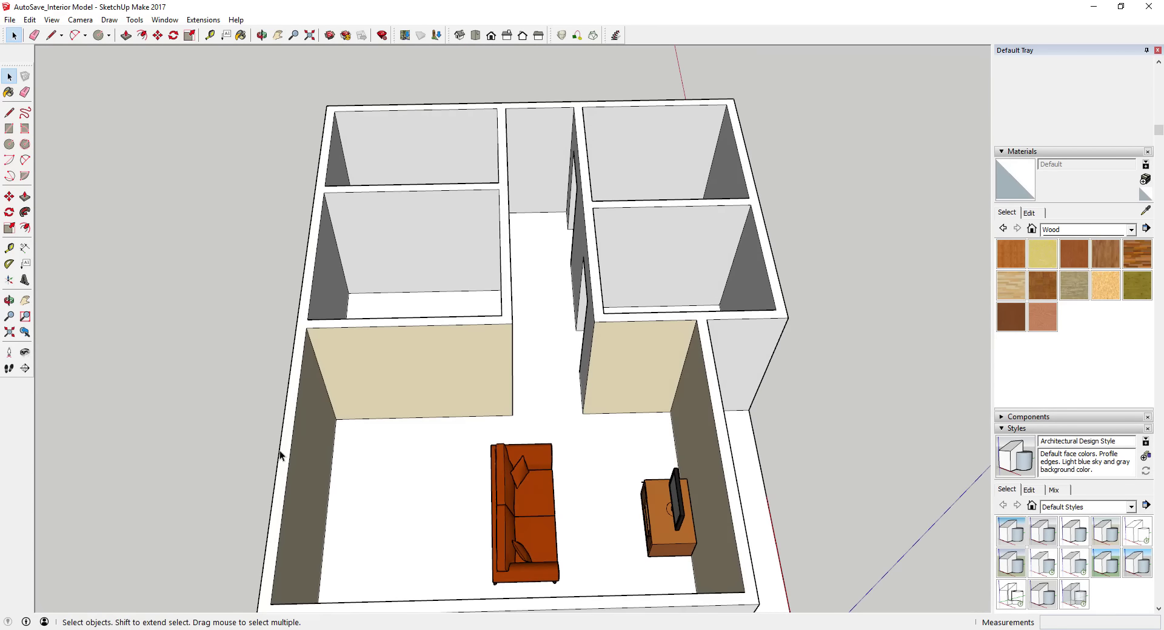
{"action": "key", "text": "l"}
{"action": "left_click", "coordinate": [714, 420]}
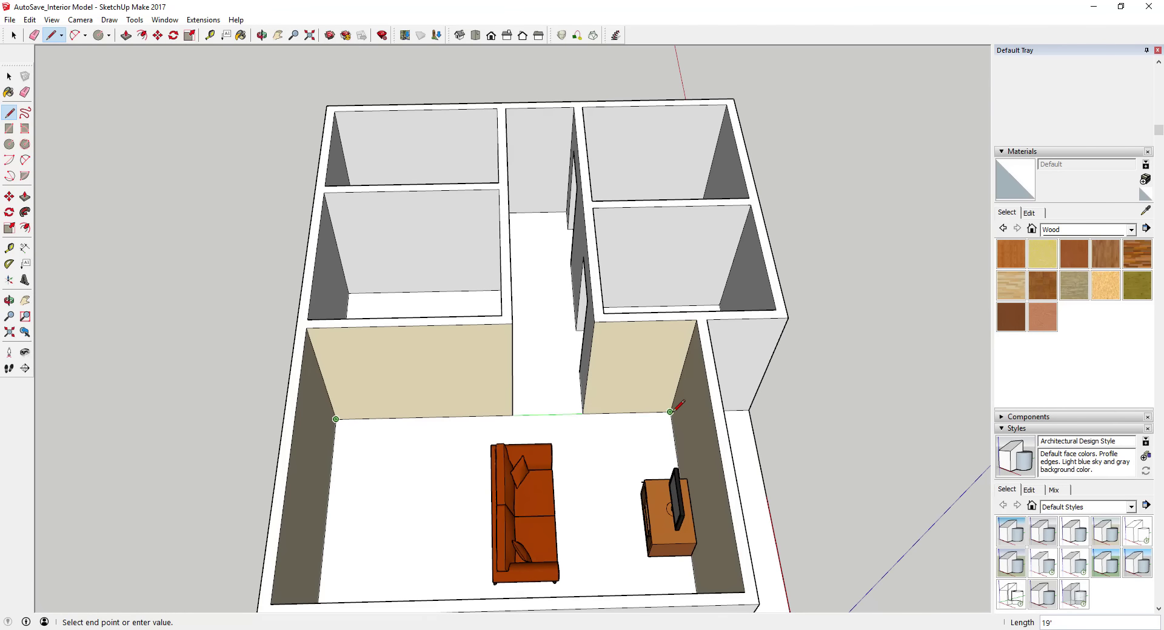
{"action": "key", "text": "space"}
- Select the large room's floor and the hallway floor in turn to check whether they are separate faces
{"action": "left_click", "coordinate": [608, 460]}
{"action": "left_click", "coordinate": [538, 383]}
{"action": "left_click", "coordinate": [598, 484]}
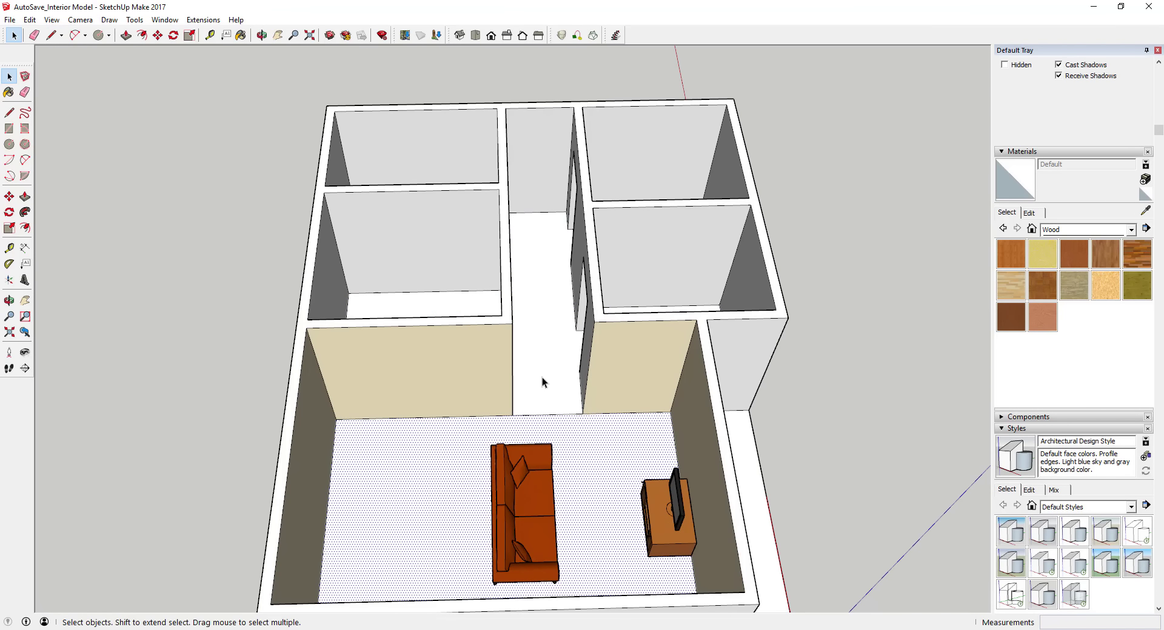
{"action": "left_click", "coordinate": [540, 385]}
{"action": "left_click", "coordinate": [598, 496]}
{"action": "left_click", "coordinate": [541, 390]}
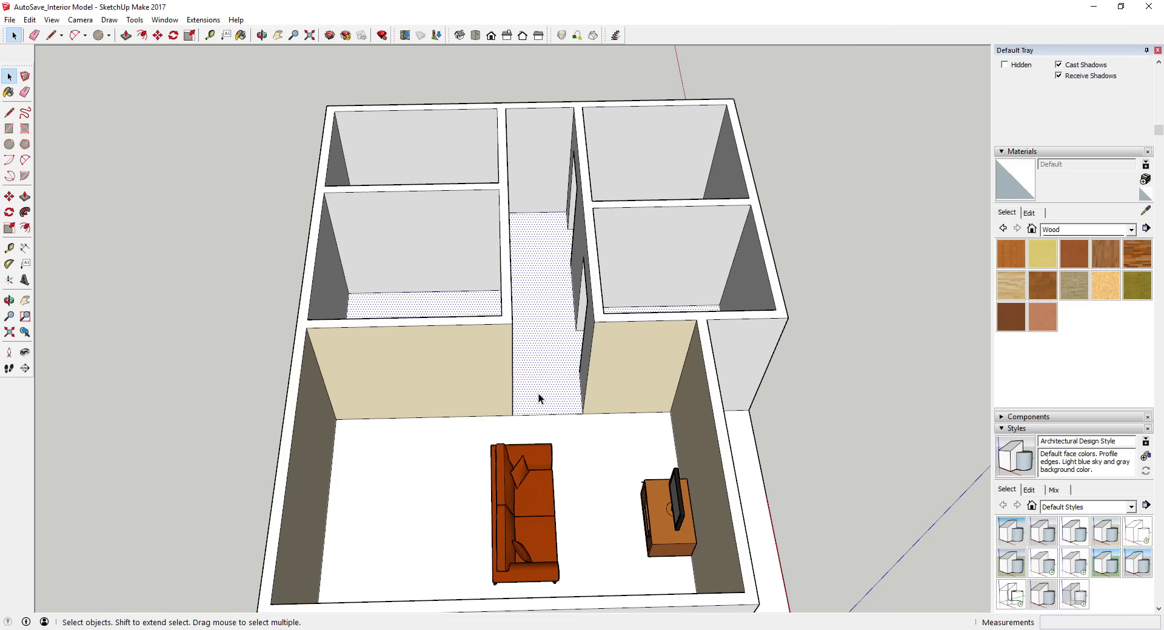
- Draw a floor line across the doorway threshold of a room off the hallway to separate its floor from the hallway's
{"action": "middle_click_drag", "start_coordinate": [538, 397], "coordinate": [612, 434]}
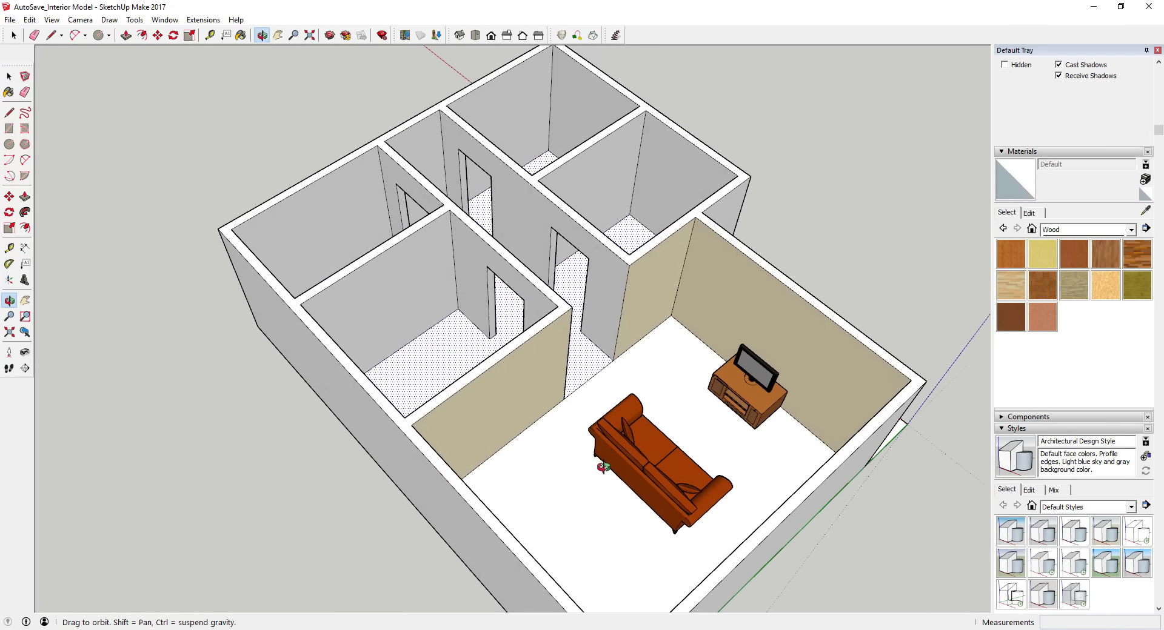
{"action": "scroll", "coordinate": [374, 406], "scroll_direction": "up", "scroll_amount": 6}
{"action": "key", "text": "l"}
{"action": "scroll", "coordinate": [322, 435], "scroll_direction": "down", "scroll_amount": 3}
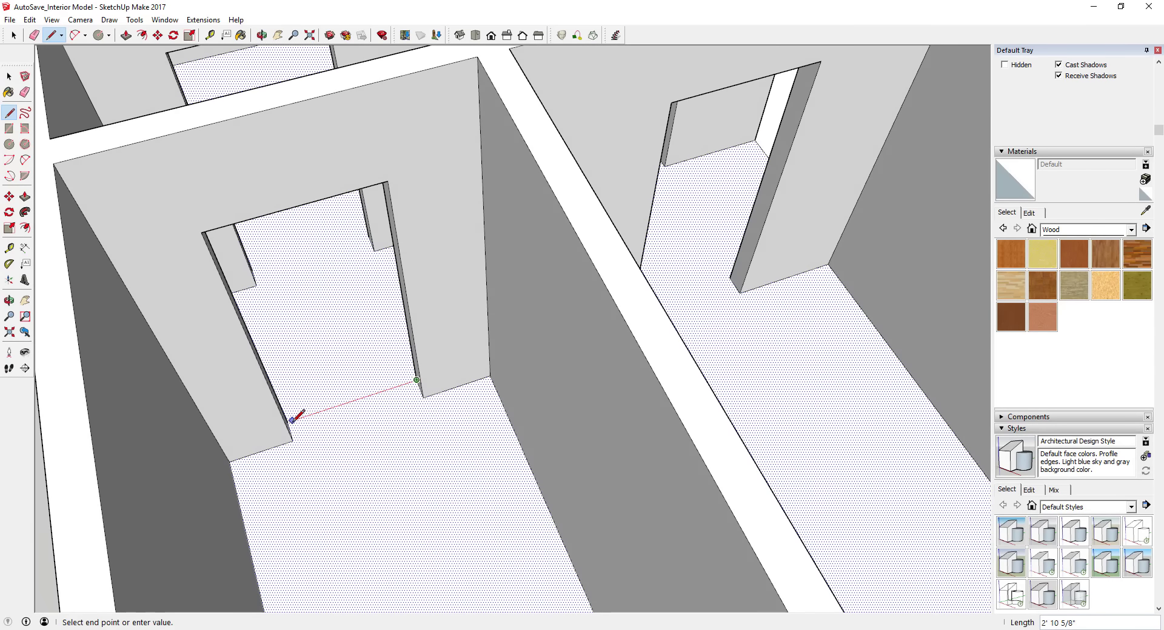
{"action": "left_click", "coordinate": [290, 422]}
{"action": "key", "text": "space"}
- Delete the face filling the doorway opening above the new threshold line
{"action": "left_click", "coordinate": [337, 357]}
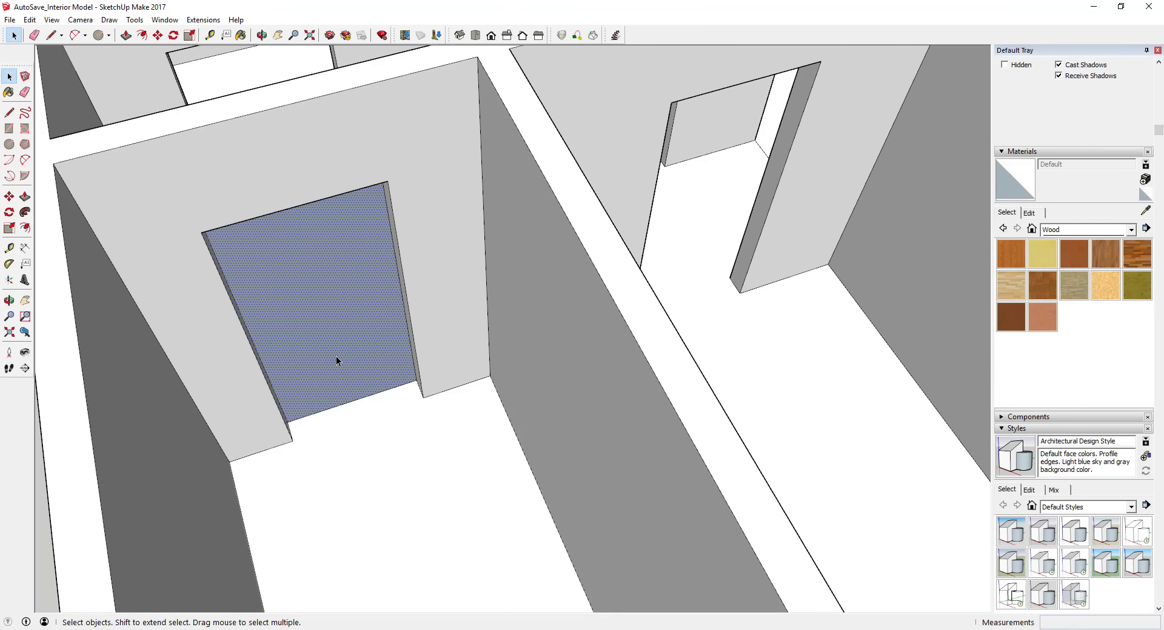
{"action": "key", "text": "Delete"}
{"action": "middle_click_drag", "start_coordinate": [318, 339], "coordinate": [345, 371]}
{"action": "left_click", "coordinate": [396, 490]}
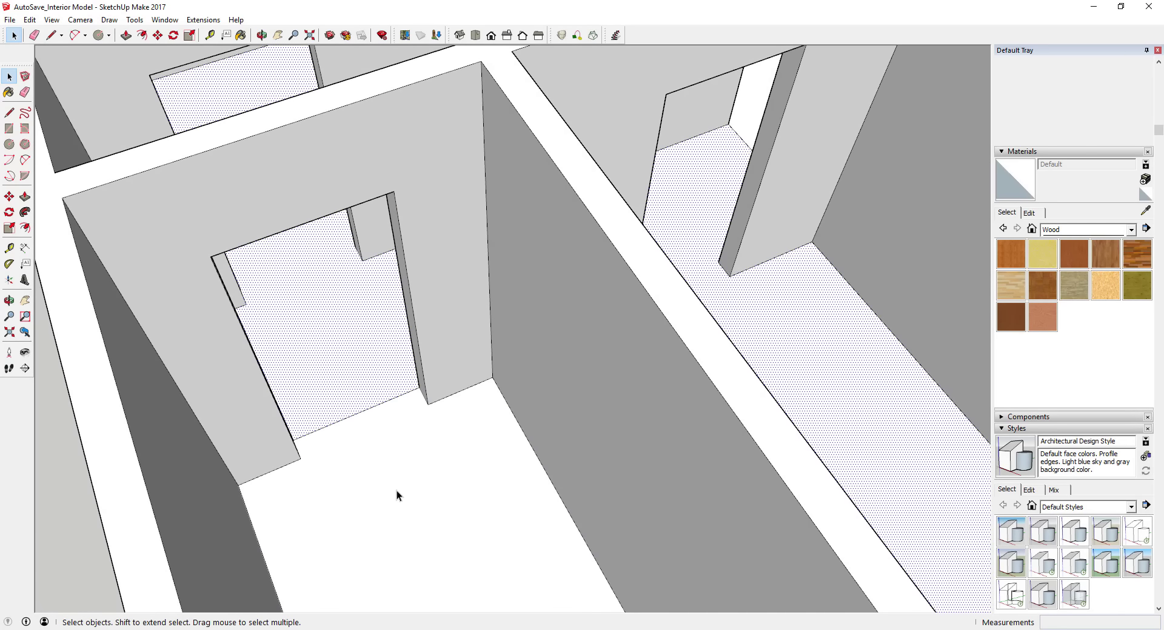
- Paint the large room's separated floor with the Wood Floor Dark material
{"action": "scroll", "coordinate": [387, 468], "scroll_direction": "down", "scroll_amount": 5}
{"action": "middle_click_drag", "start_coordinate": [387, 468], "coordinate": [310, 395]}
{"action": "middle_click_drag", "start_coordinate": [542, 429], "coordinate": [531, 410]}
{"action": "left_click", "coordinate": [1131, 250]}
{"action": "left_click", "coordinate": [636, 454]}
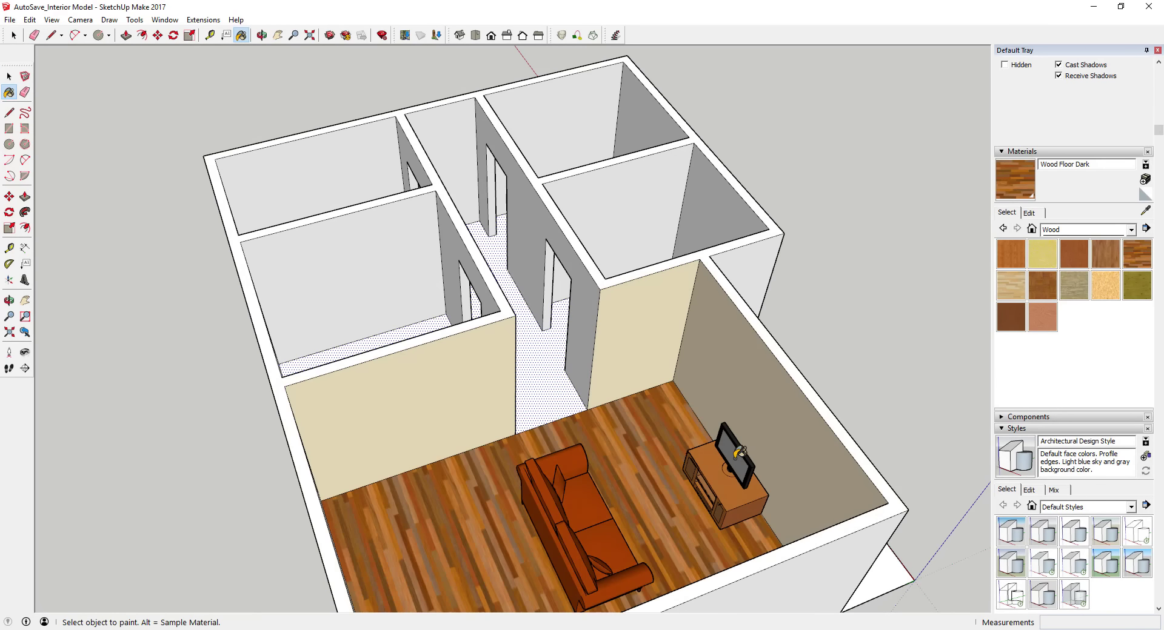
- Paint the hallway's floor and the connected room floors with the Carpet Berber Pattern Gray material
{"action": "mouse_move", "coordinate": [637, 454]}
{"action": "middle_mouse_down"}
{"action": "mouse_move", "coordinate": [403, 450]}
{"action": "mouse_move", "coordinate": [506, 436]}
{"action": "mouse_move", "coordinate": [808, 471]}
{"action": "mouse_move", "coordinate": [861, 424]}
{"action": "middle_mouse_up"}
{"action": "scroll", "coordinate": [519, 431], "scroll_direction": "down", "scroll_amount": 3}
{"action": "left_click", "coordinate": [1061, 232]}
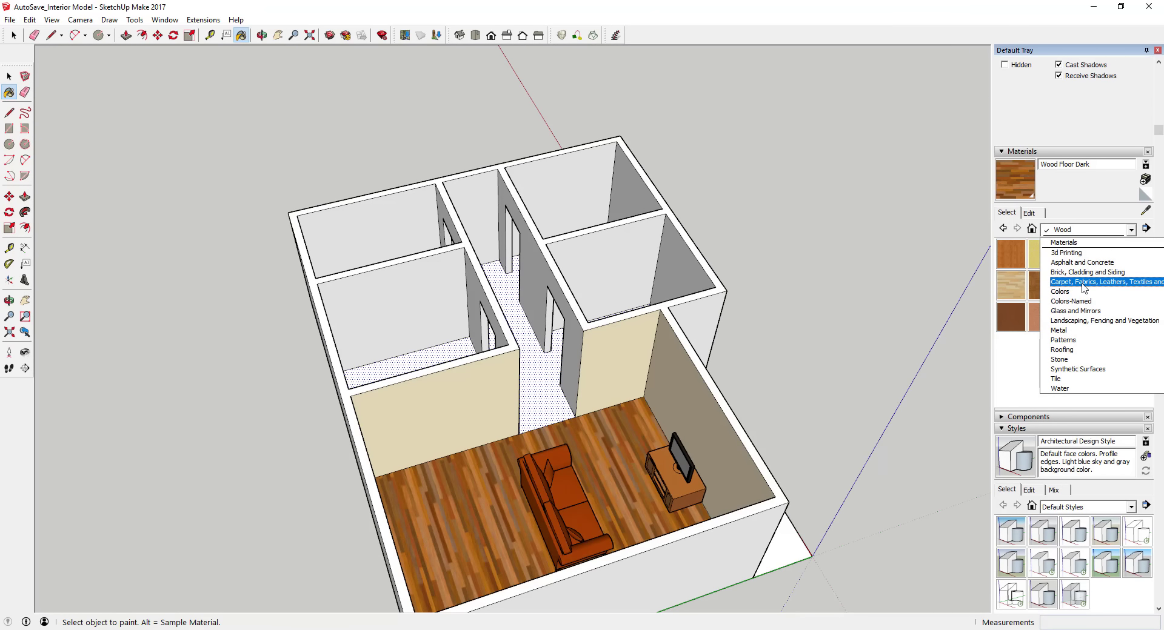
{"action": "left_click", "coordinate": [1084, 287]}
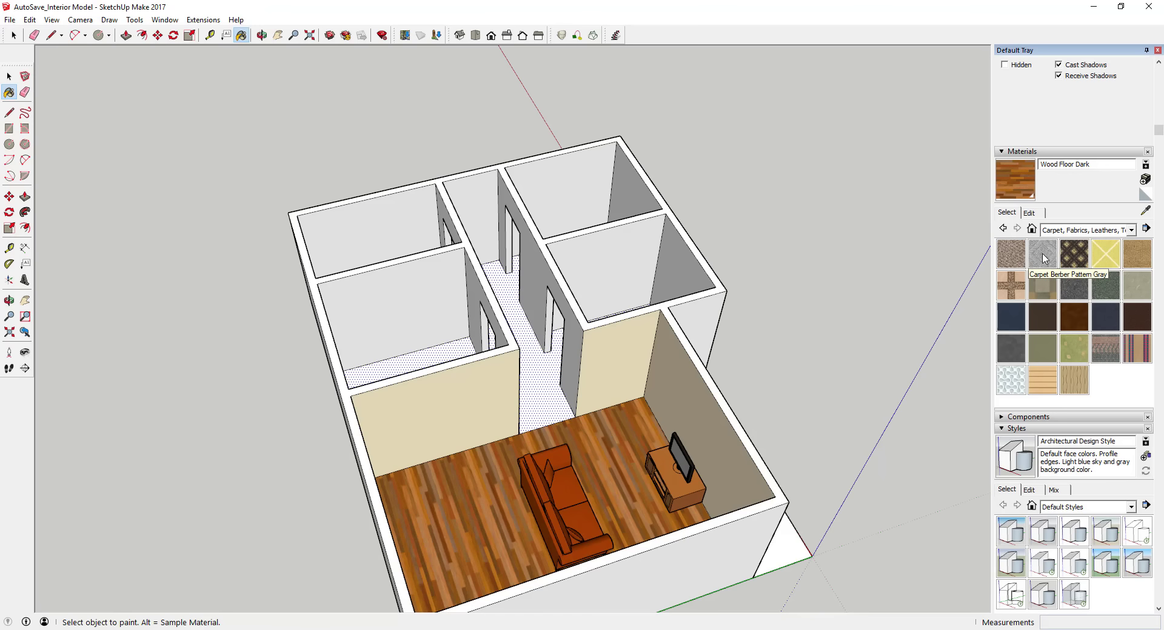
{"action": "left_click", "coordinate": [1043, 259]}
{"action": "left_click", "coordinate": [539, 362]}
- Paint the separated floor of the small corner room off the hallway with the Slate tile material
{"action": "middle_click_drag", "start_coordinate": [665, 366], "coordinate": [294, 228]}
{"action": "scroll", "coordinate": [390, 276], "scroll_direction": "up", "scroll_amount": 5}
{"action": "key", "text": "space"}
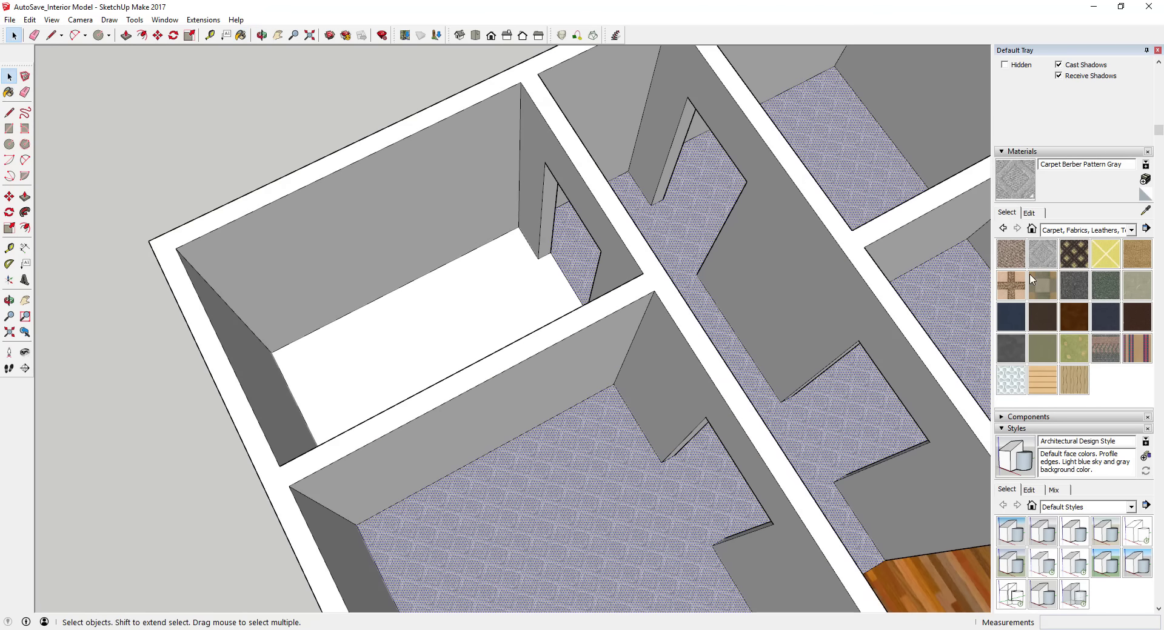
{"action": "left_click", "coordinate": [1064, 233]}
{"action": "left_click", "coordinate": [1067, 343]}
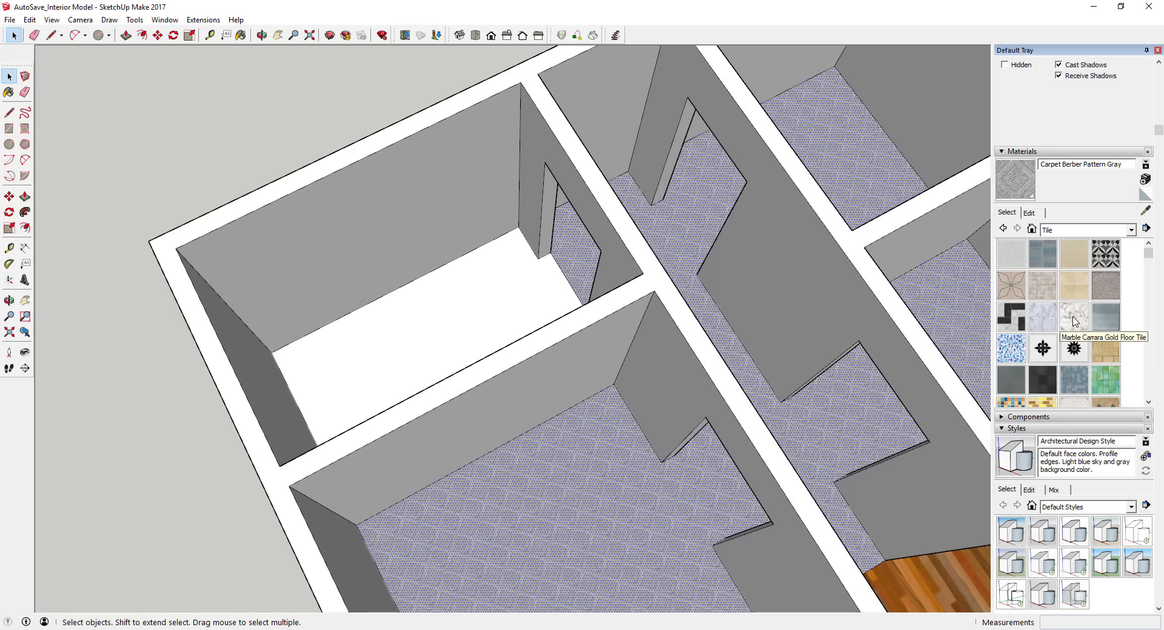
{"action": "left_click", "coordinate": [1010, 380]}
{"action": "left_click", "coordinate": [462, 279]}
{"action": "scroll", "coordinate": [370, 360], "scroll_direction": "up", "scroll_amount": 4}
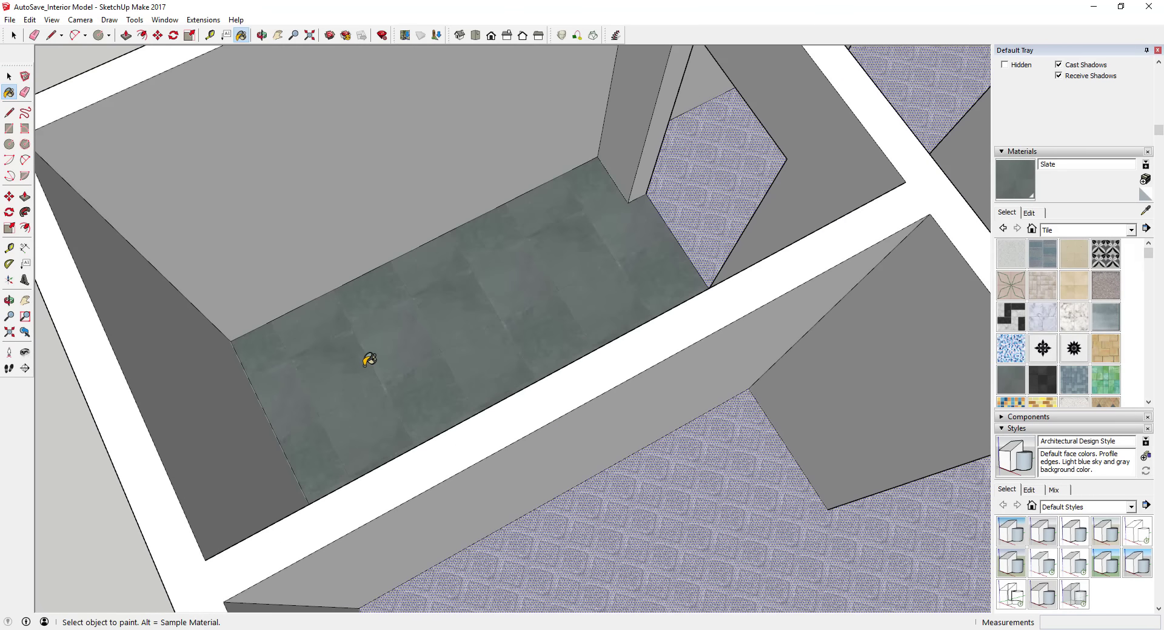
{"action": "mouse_move", "coordinate": [370, 360]}
{"action": "middle_mouse_down"}
{"action": "mouse_move", "coordinate": [697, 336]}
{"action": "mouse_move", "coordinate": [928, 337]}
{"action": "mouse_move", "coordinate": [493, 295]}
{"action": "middle_mouse_up"}
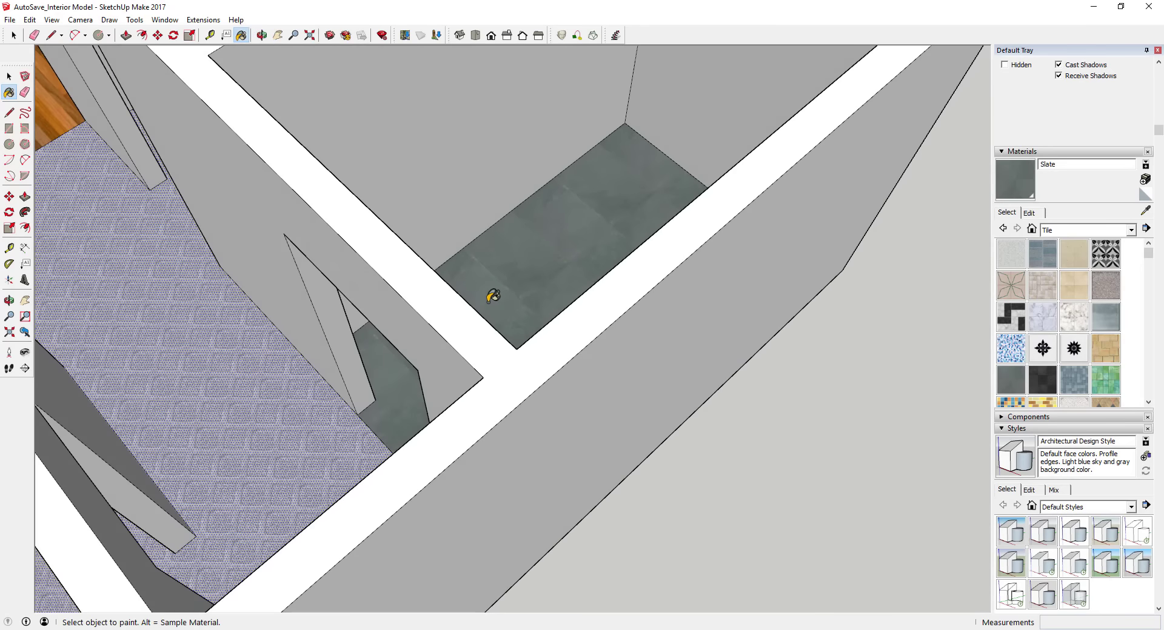
{"action": "scroll", "coordinate": [493, 296], "scroll_direction": "down", "scroll_amount": 5}
{"action": "scroll", "coordinate": [413, 306], "scroll_direction": "down", "scroll_amount": 3}
{"action": "middle_click_drag", "start_coordinate": [408, 384], "coordinate": [748, 252]}
{"action": "mouse_move", "coordinate": [398, 441]}
{"action": "middle_mouse_down"}
{"action": "mouse_move", "coordinate": [618, 356]}
{"action": "mouse_move", "coordinate": [578, 424]}
{"action": "mouse_move", "coordinate": [397, 409]}
{"action": "mouse_move", "coordinate": [471, 434]}
{"action": "mouse_move", "coordinate": [542, 408]}
{"action": "mouse_move", "coordinate": [951, 400]}
{"action": "mouse_move", "coordinate": [758, 369]}
{"action": "mouse_move", "coordinate": [811, 352]}
{"action": "middle_mouse_up"}
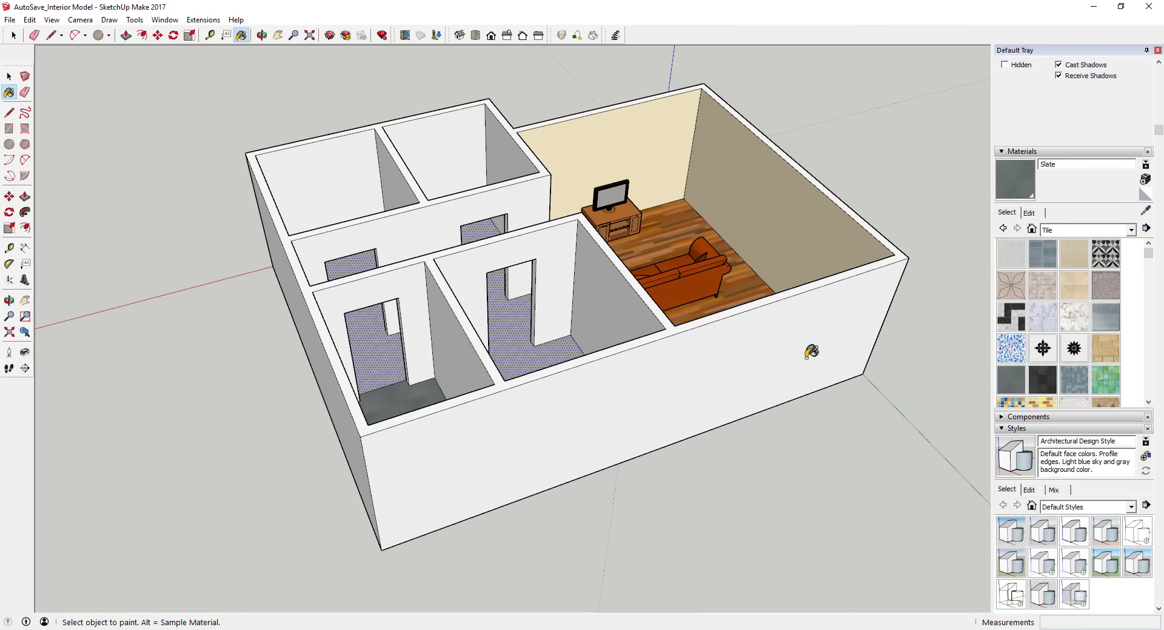
{"action": "key", "text": "space"}
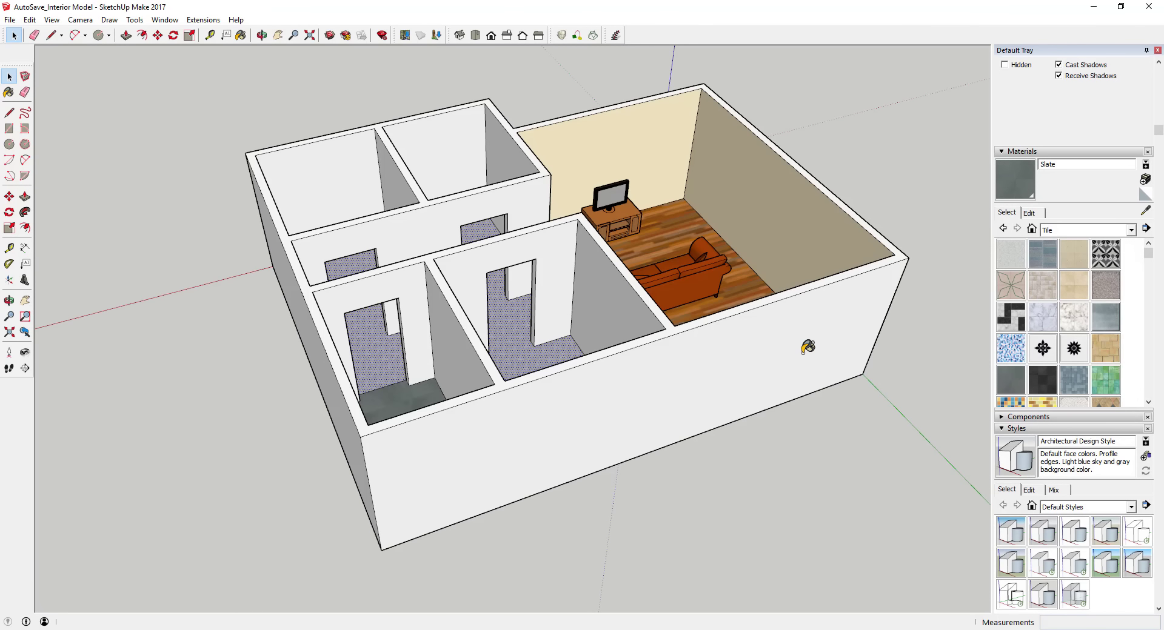